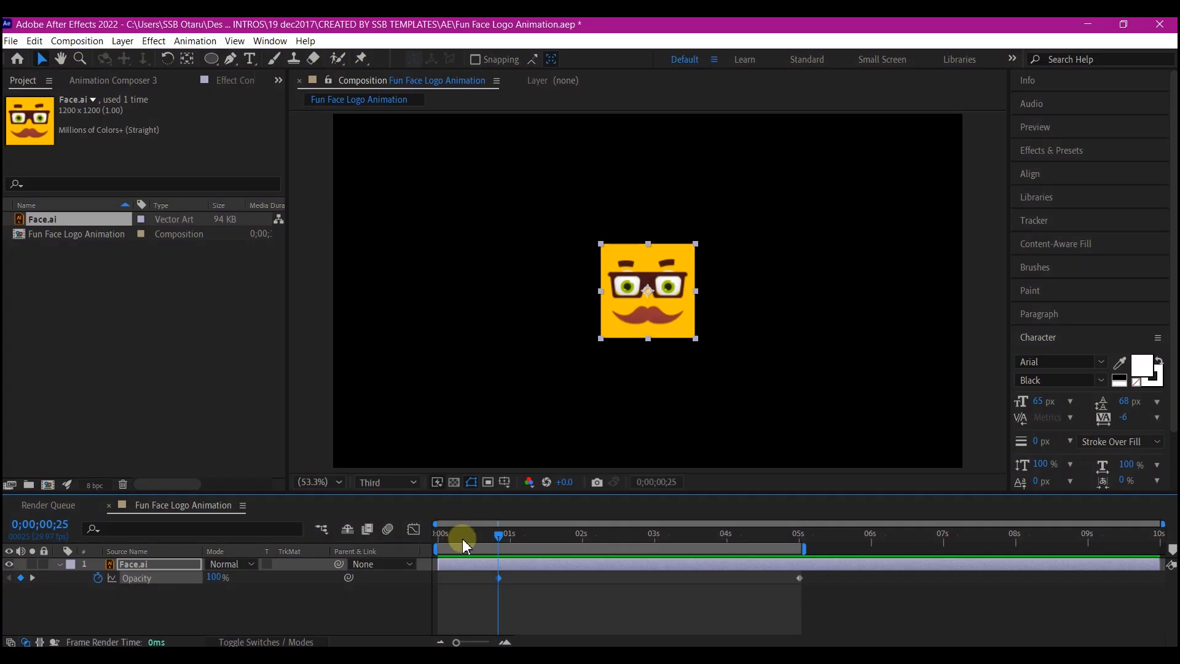
- Set the Face.ai layer's opacity to 0% at the very start of the timeline
drag(462, 536, 418, 541)
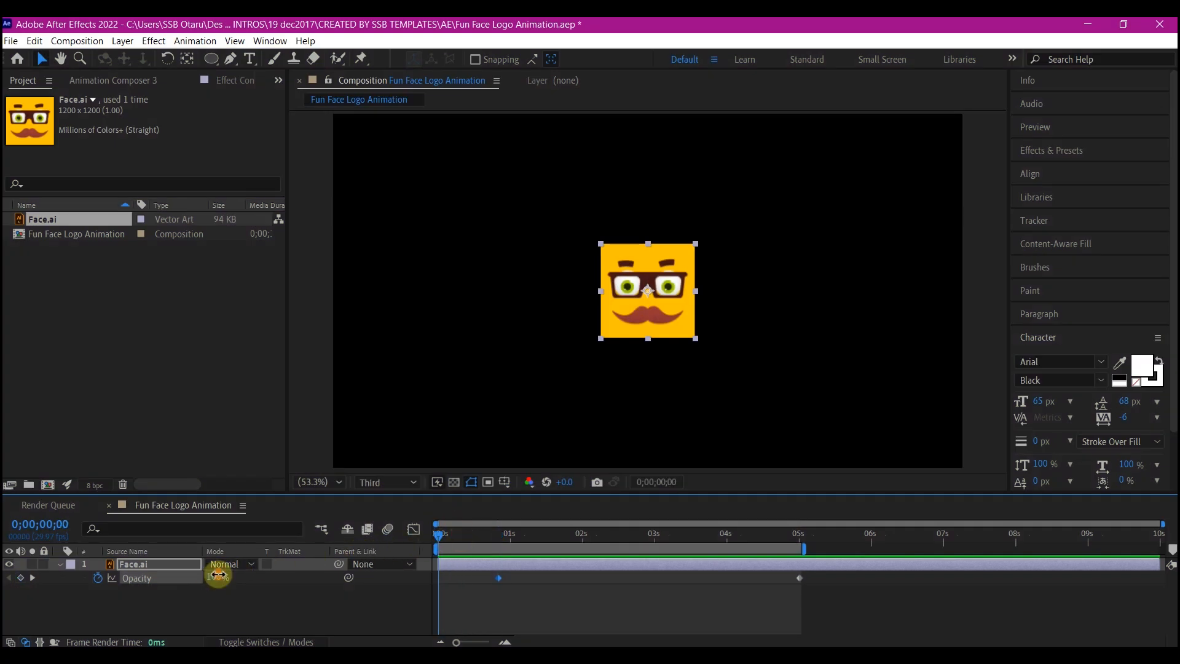
drag(219, 579, 5, 608)
key(space)
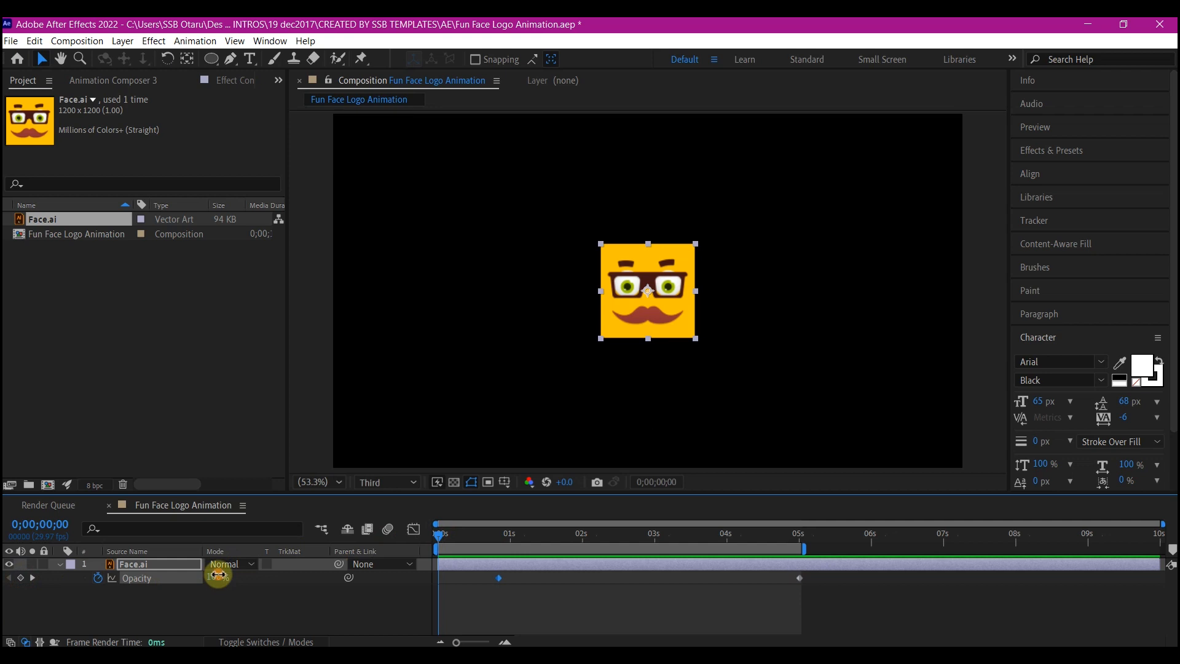
drag(218, 576, 4, 607)
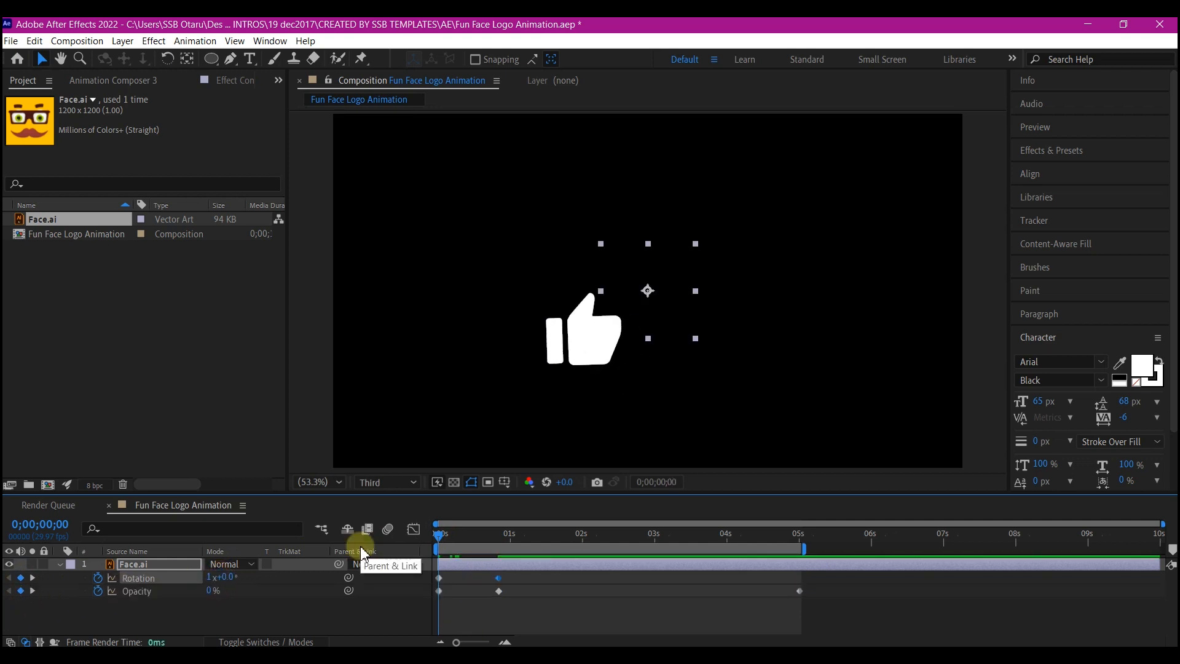
- Play back the Face.ai layer's opening fade, rotation and scale animation
key(space)
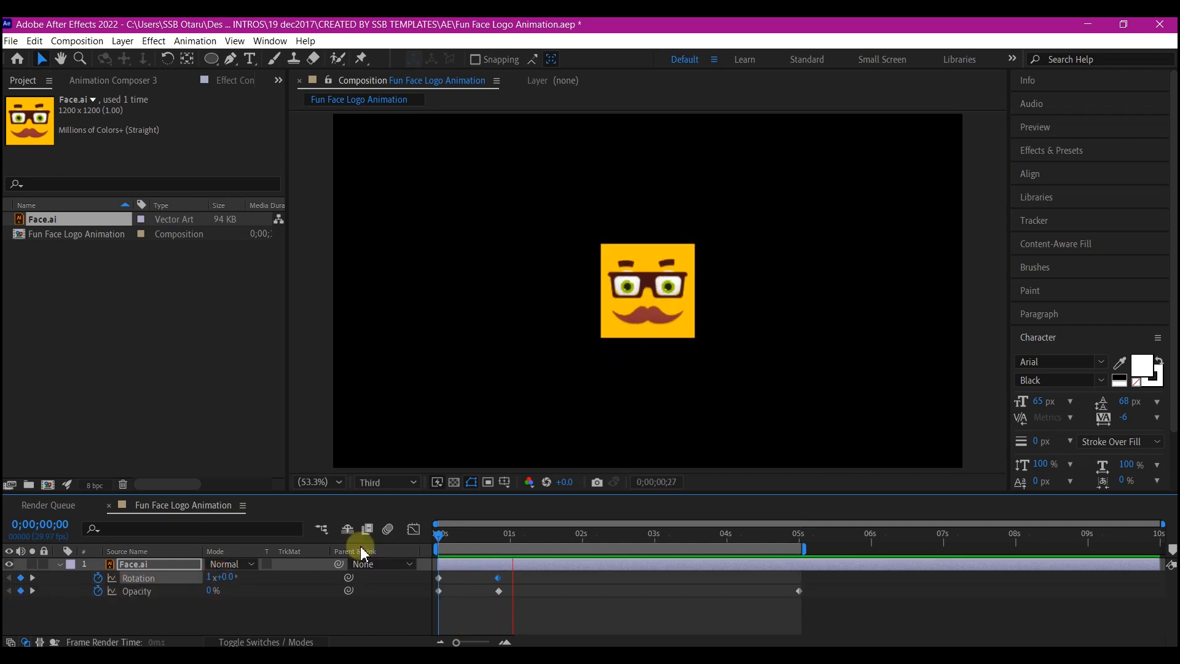
key(space)
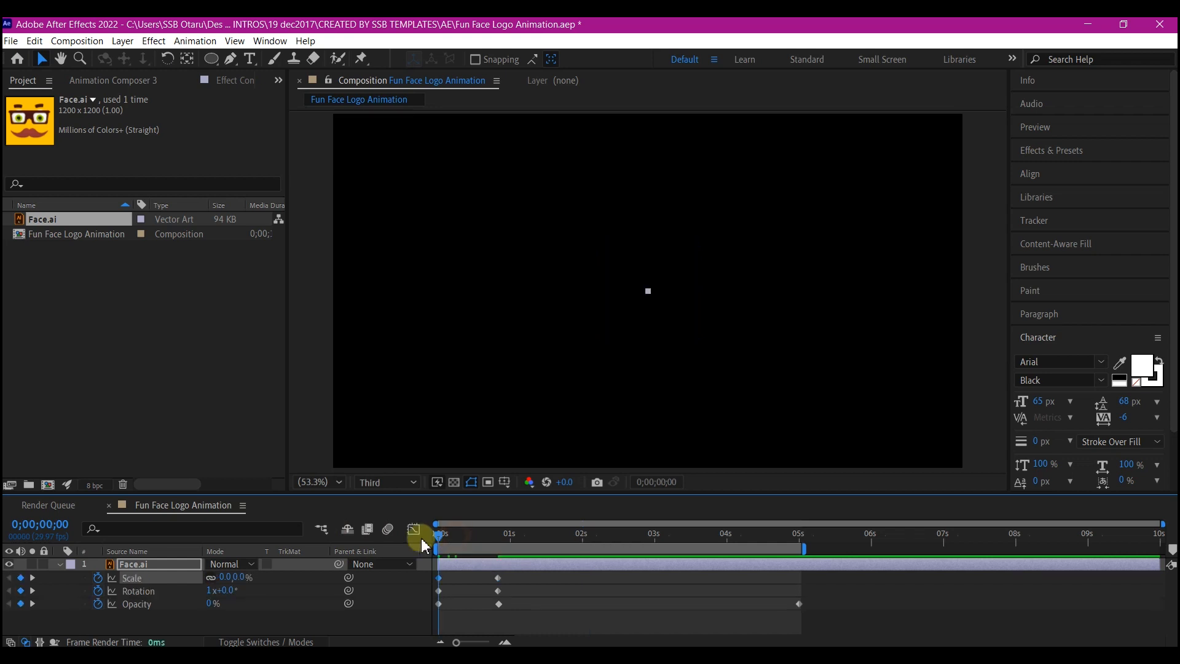
key(space)
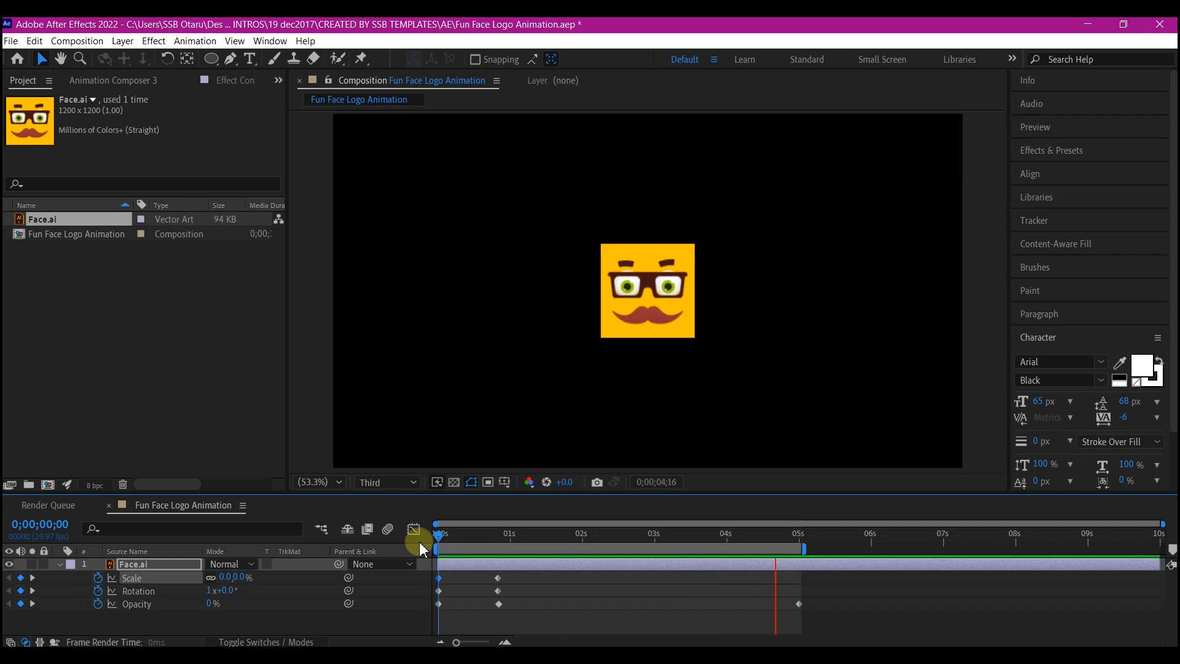
- Create a new composition named logo at 1920 x 1080, 29.97 fps, with a 10-second duration
click(170, 359)
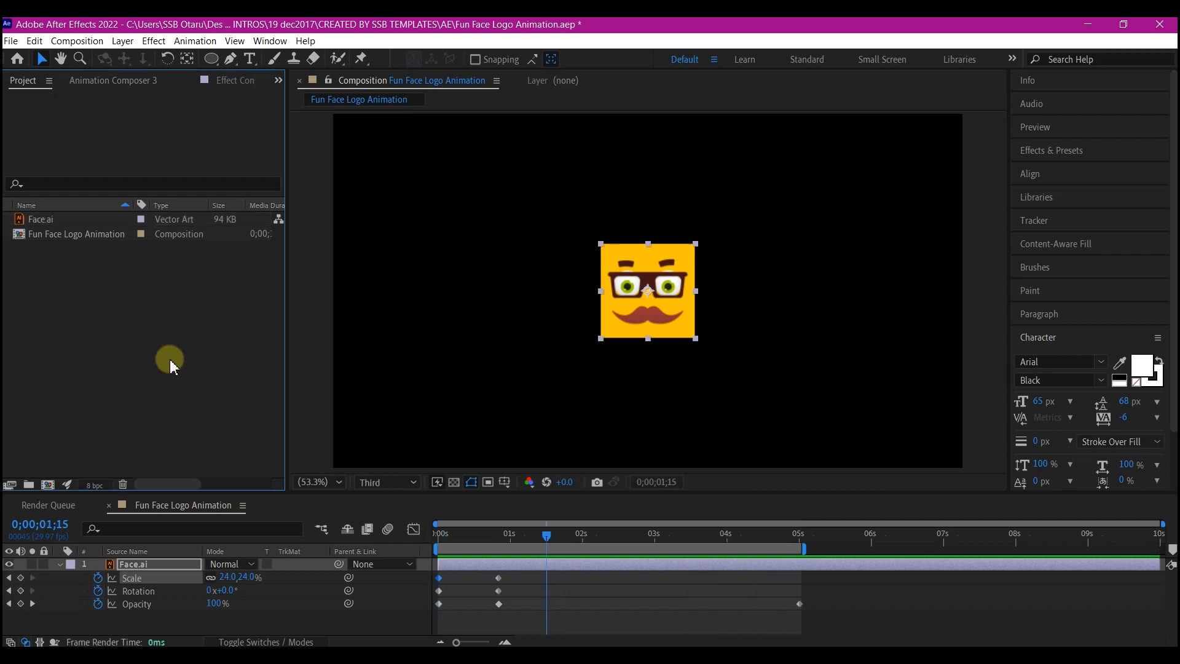
key(ctrl+n)
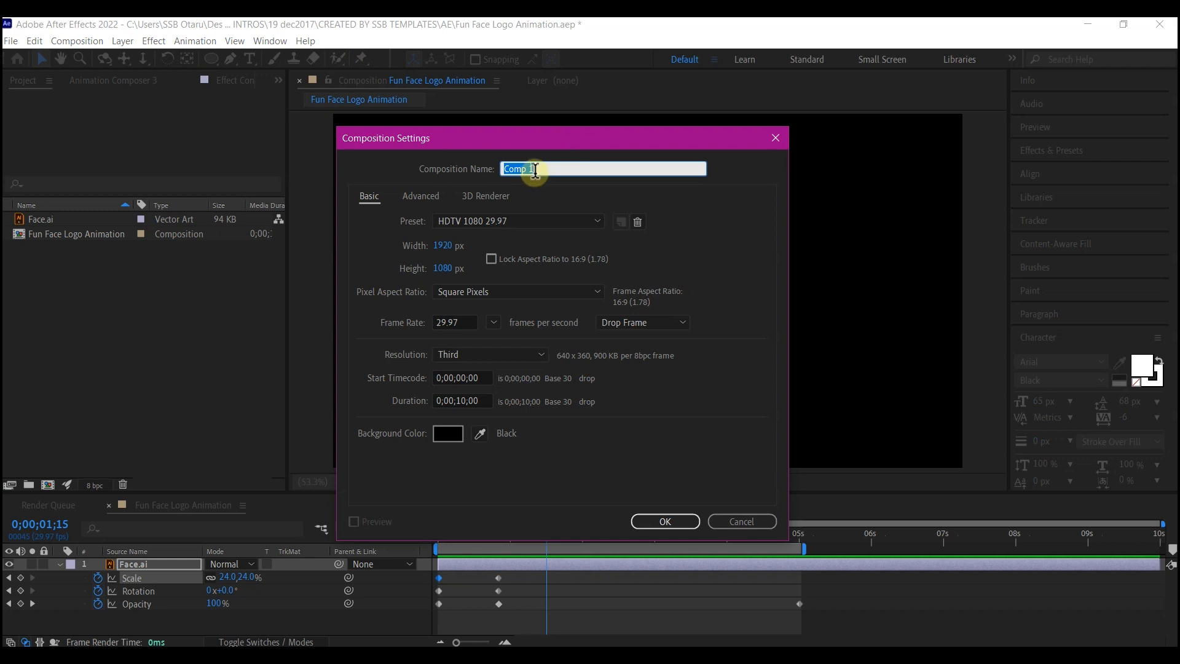
text(logo)
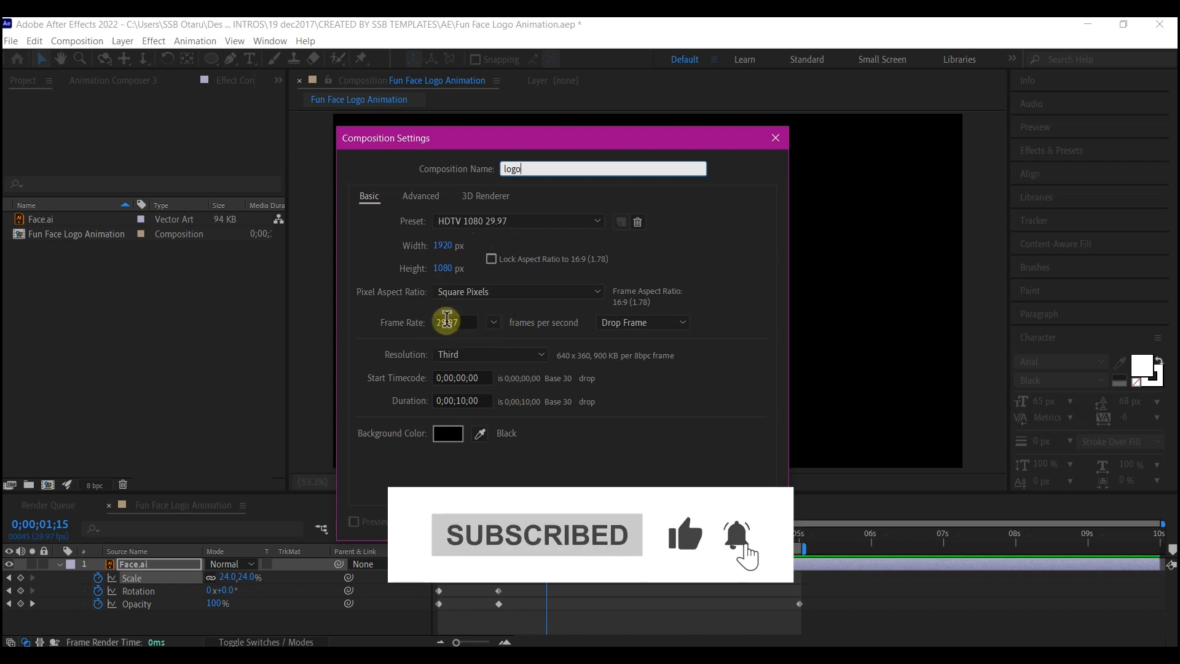
click(483, 400)
click(407, 415)
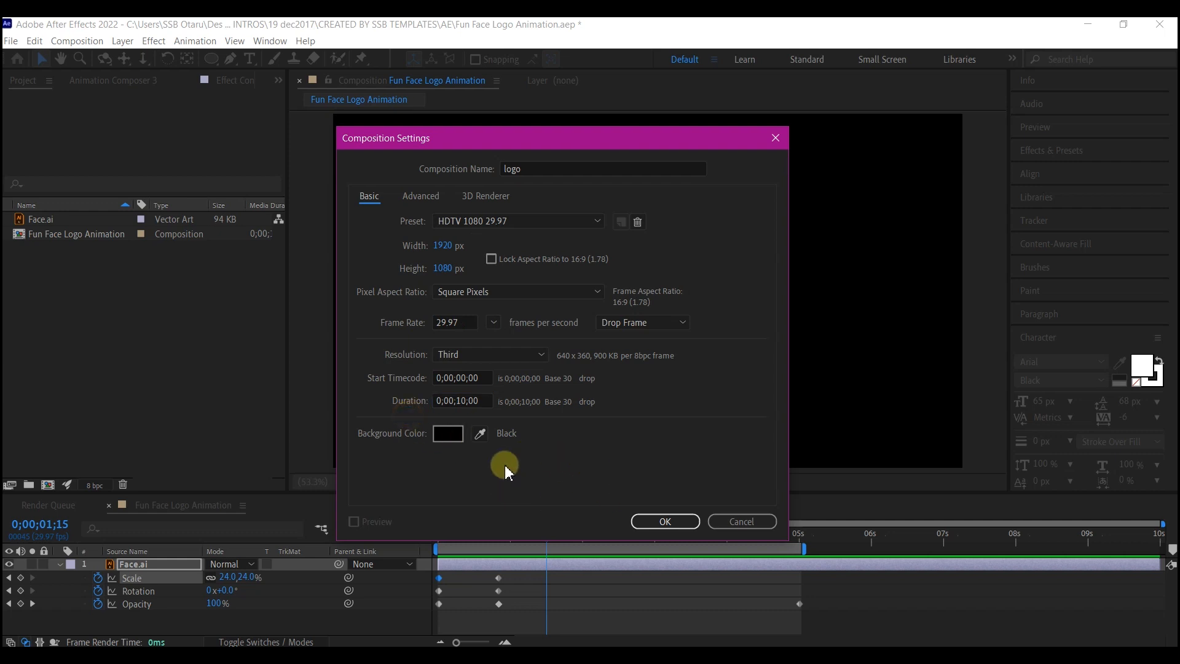
click(665, 522)
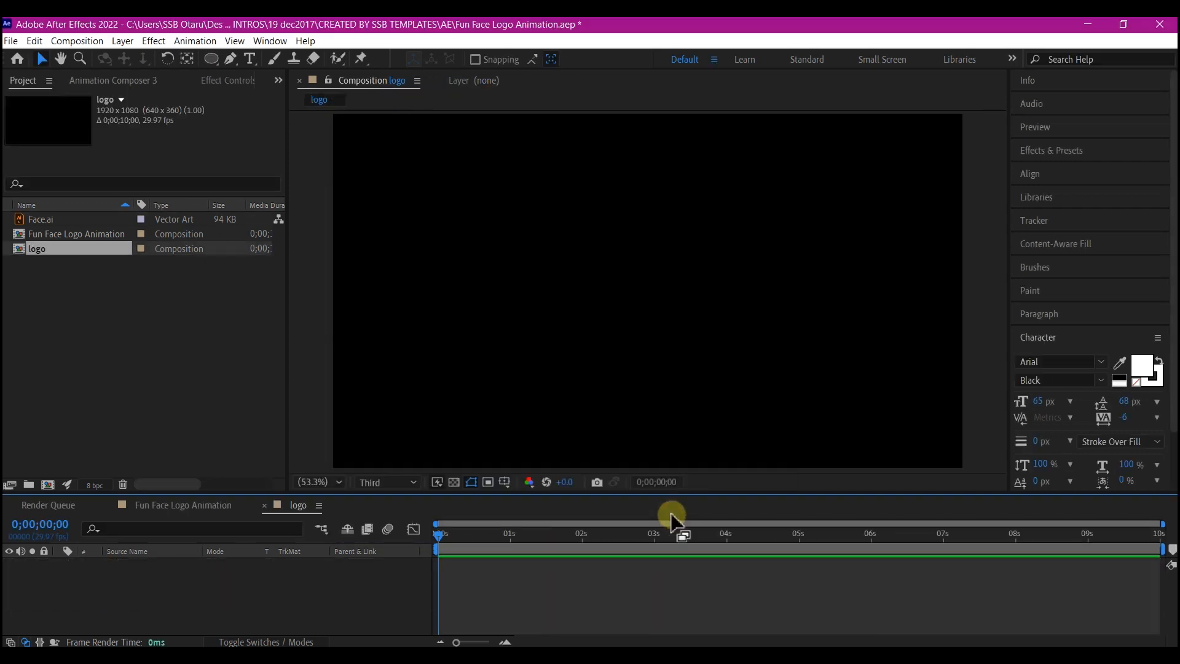
- Add a black 1920 x 1080 solid named g to the logo composition
right_click(151, 582)
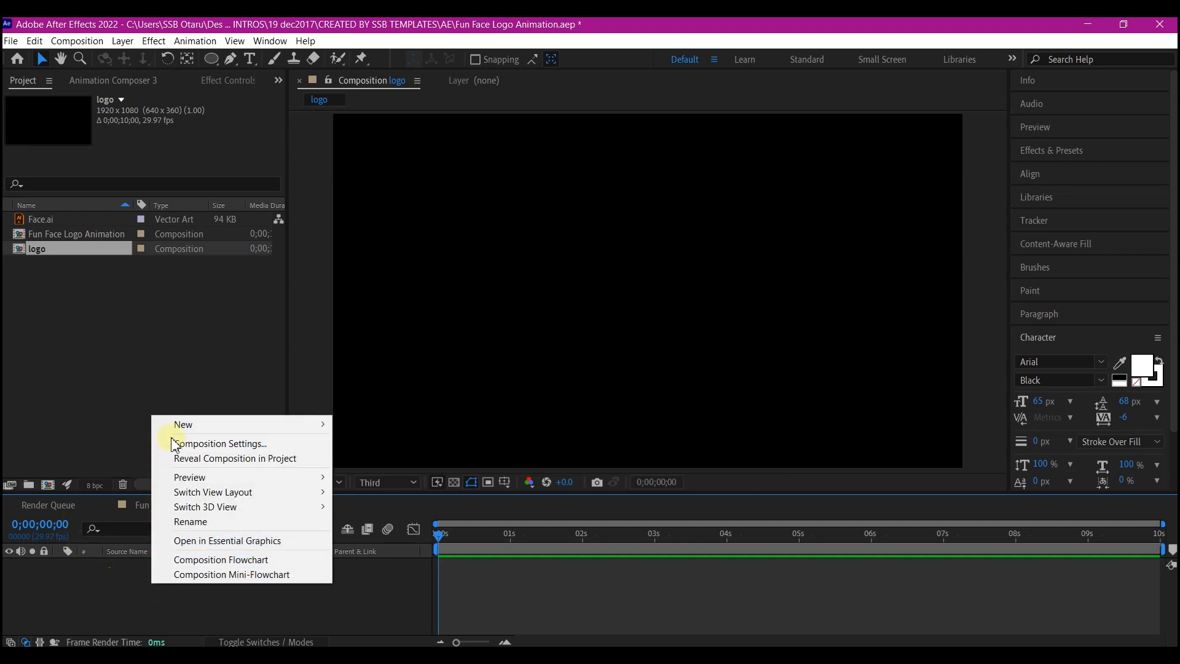
mouse_move(320, 433)
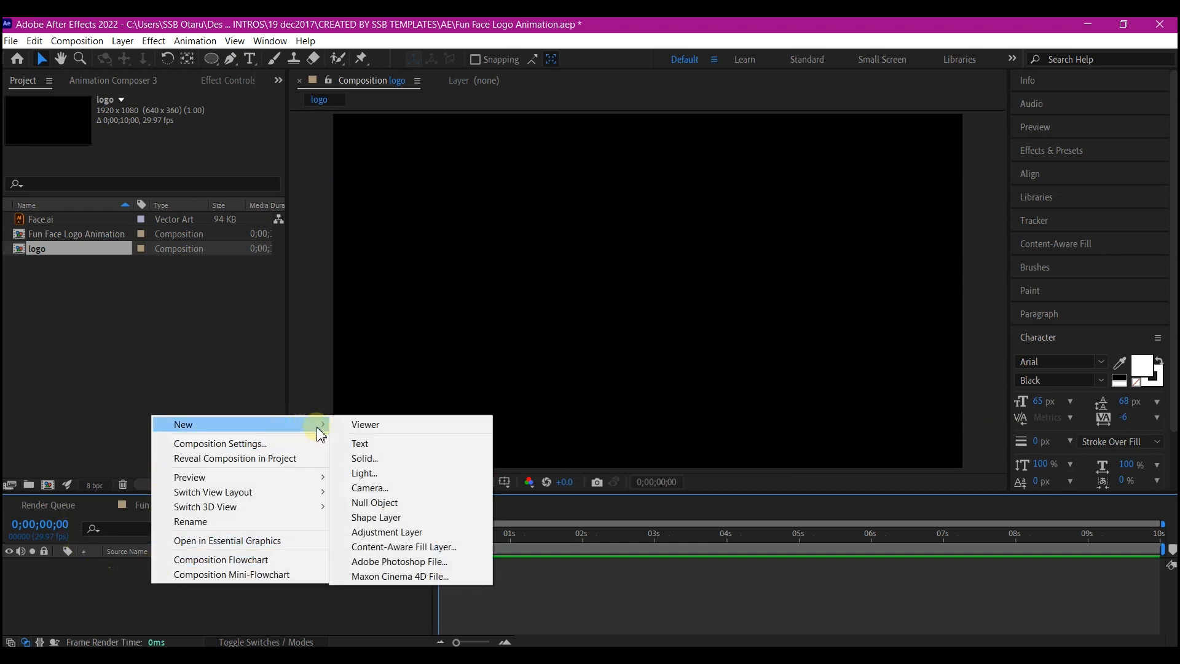
click(365, 458)
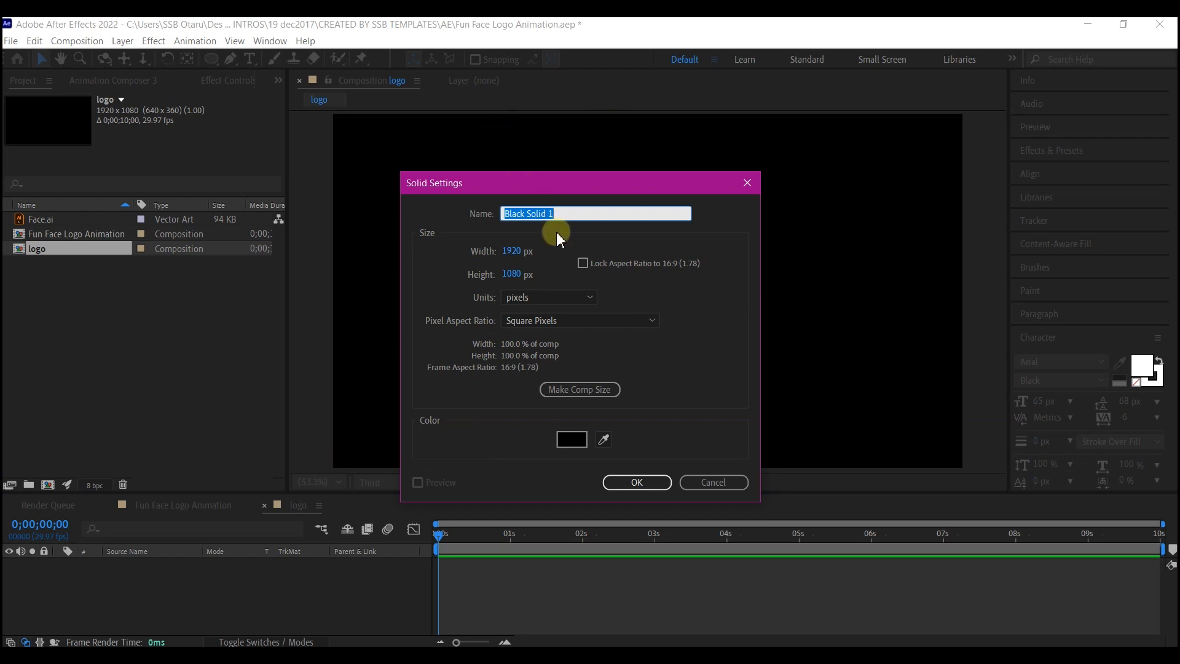
text(g)
click(650, 481)
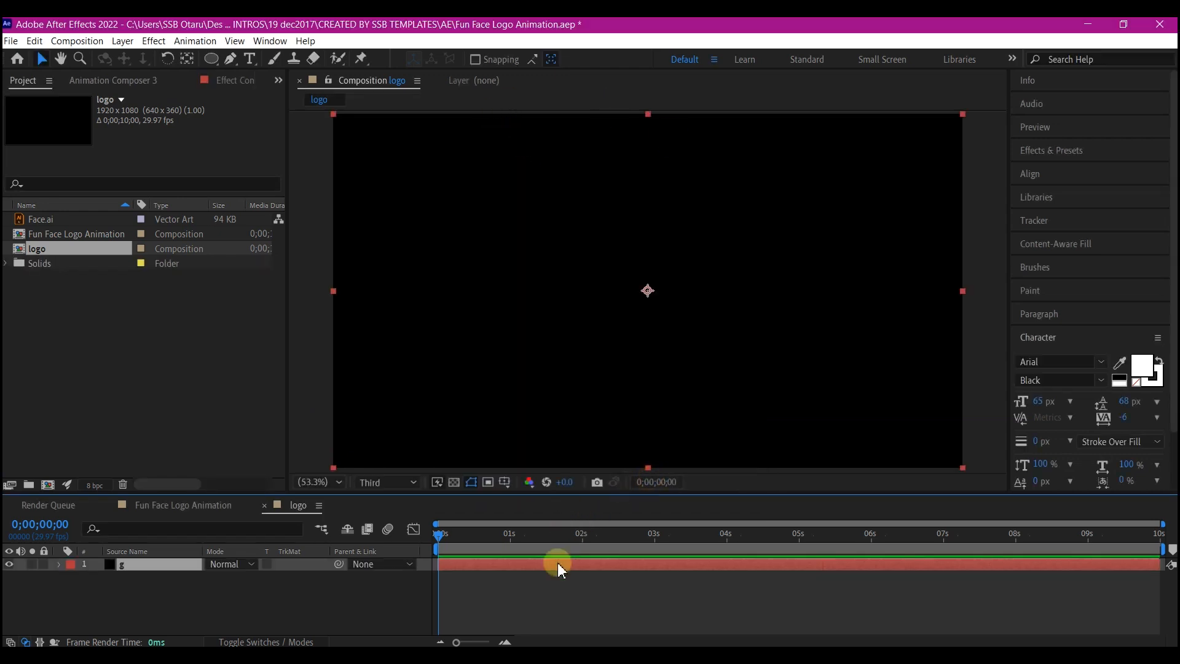
- Apply the Fill effect to the g solid
key(ctrl+space)
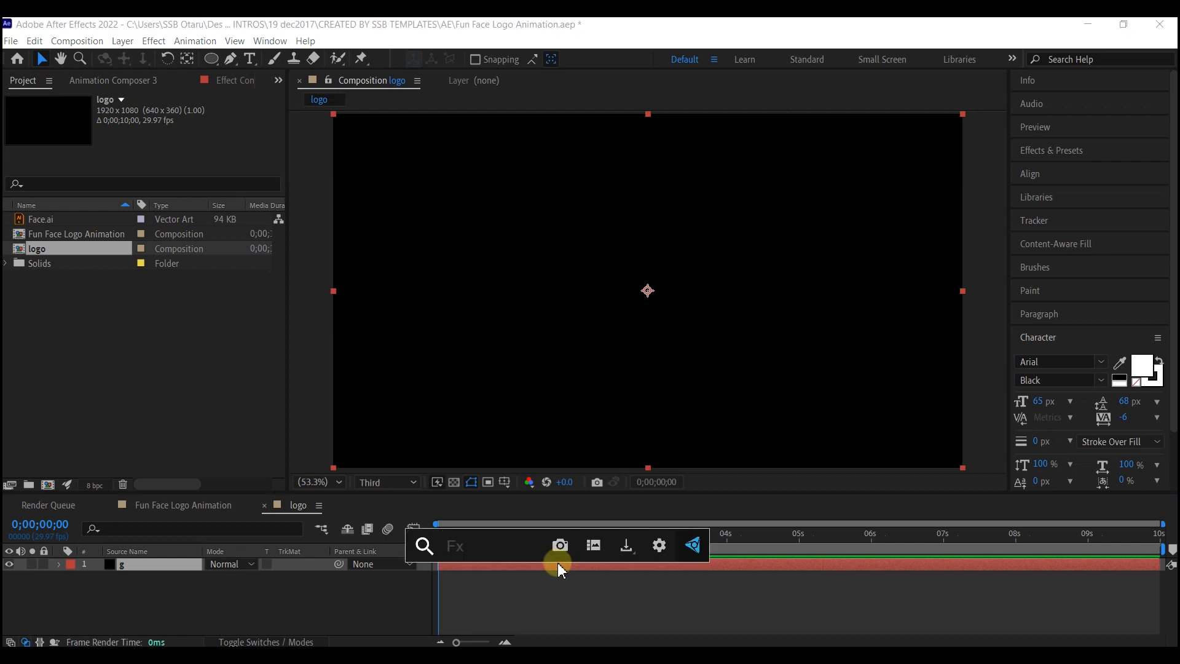
text(fill)
click(544, 494)
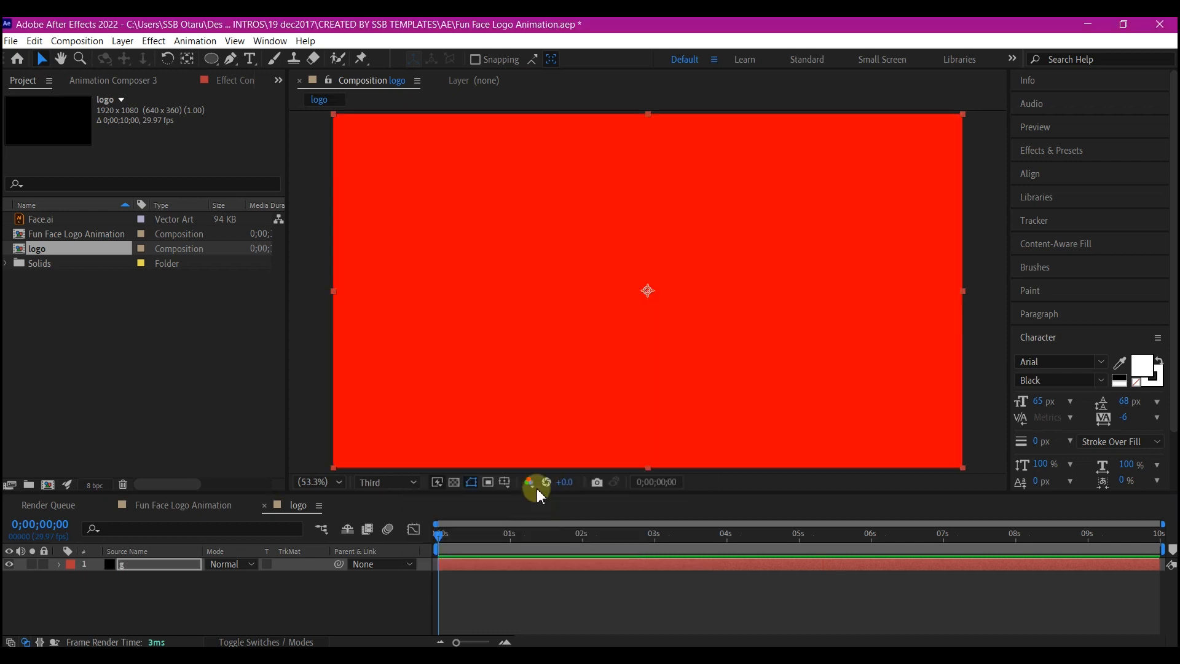
- Set the Fill effect's color on the g solid to light grey E3E3E3
click(278, 83)
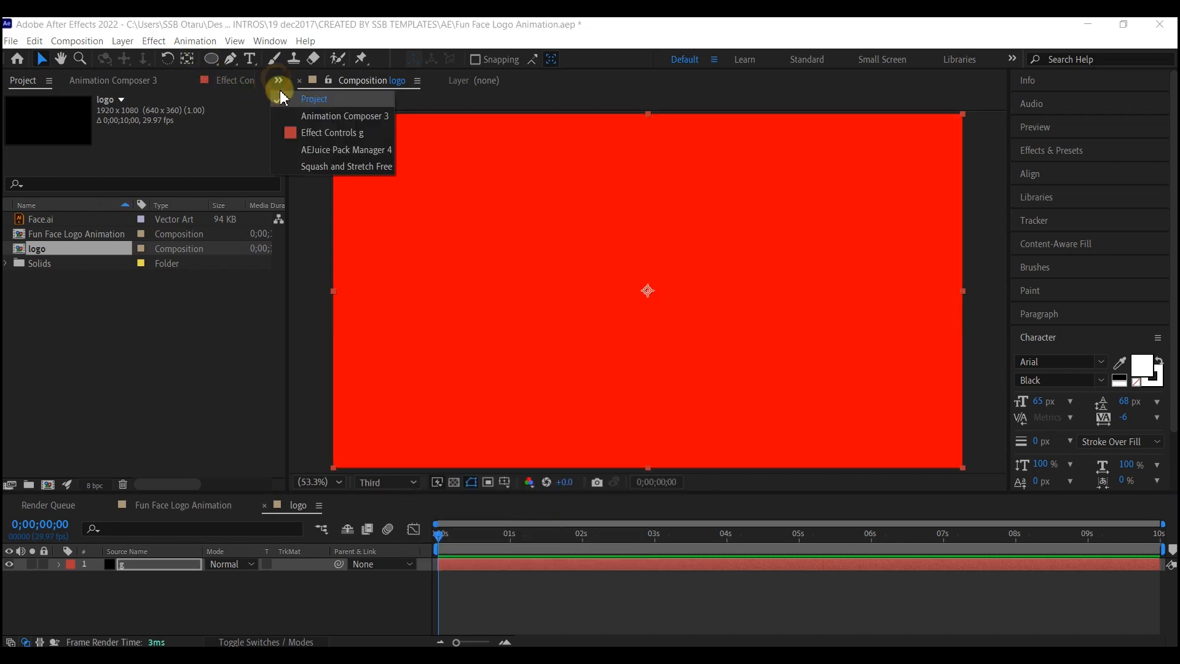
click(316, 132)
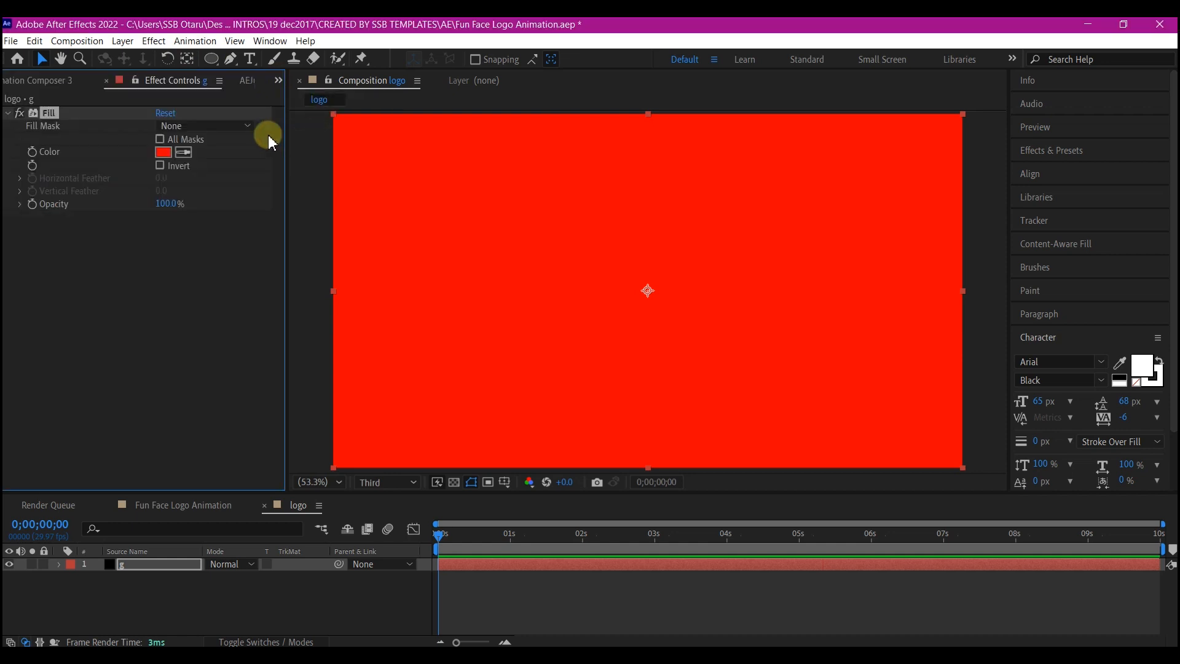
click(164, 152)
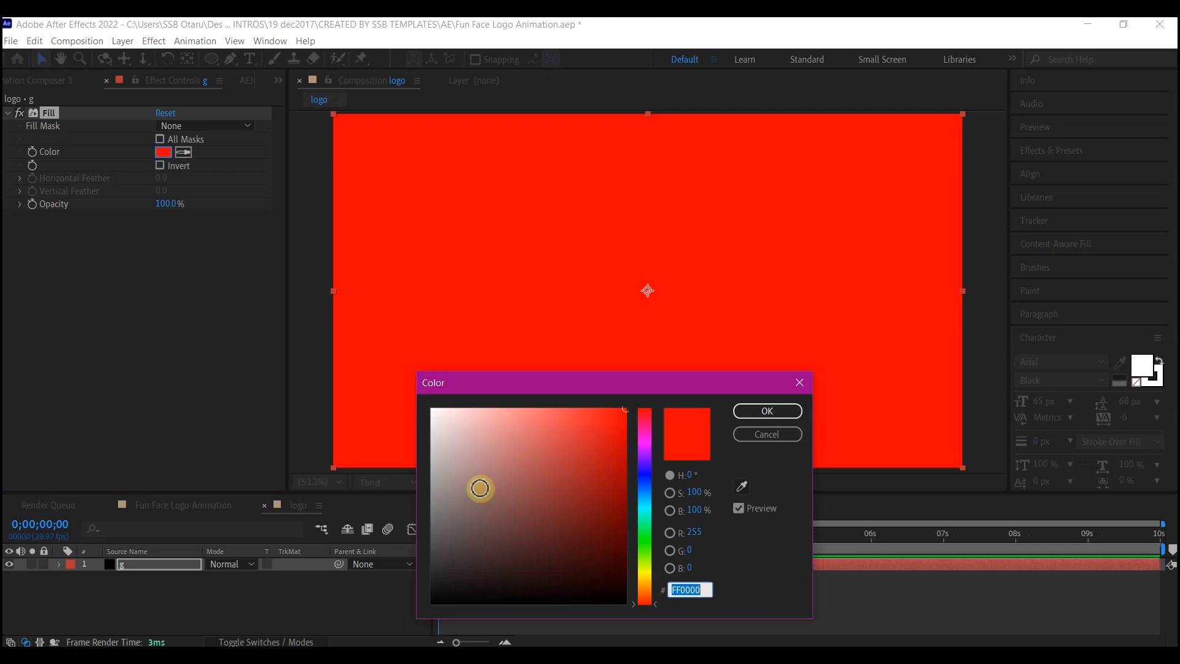
mouse_move(479, 479)
mouse_down()
mouse_move(400, 408)
mouse_move(402, 429)
mouse_up()
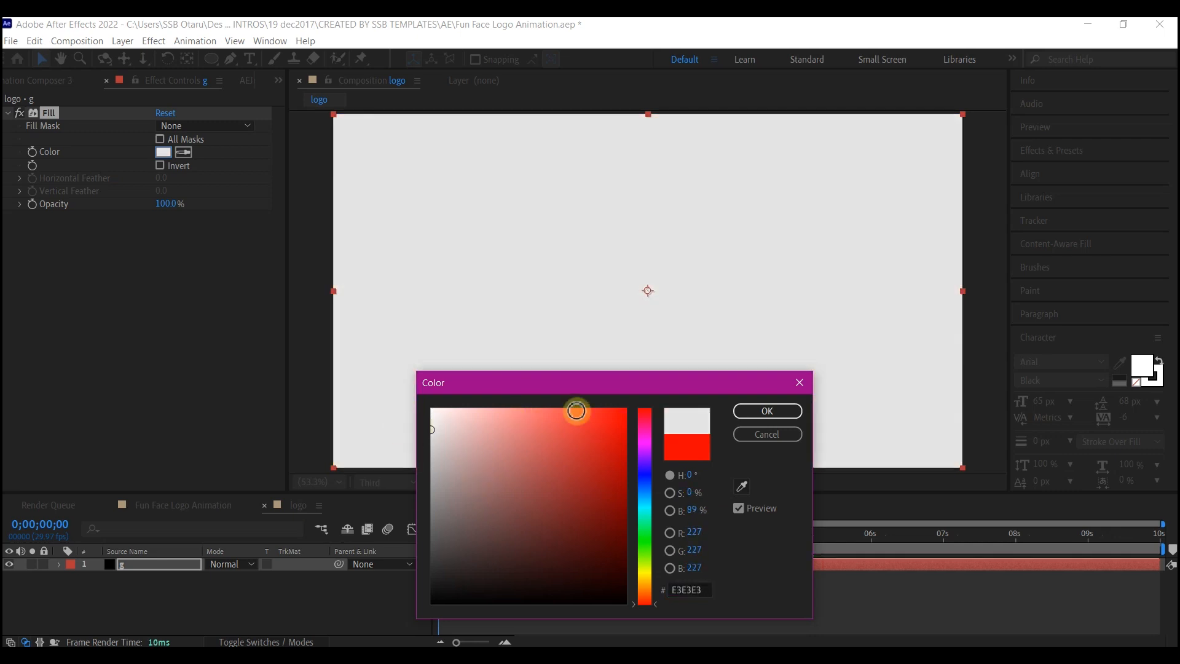
click(761, 412)
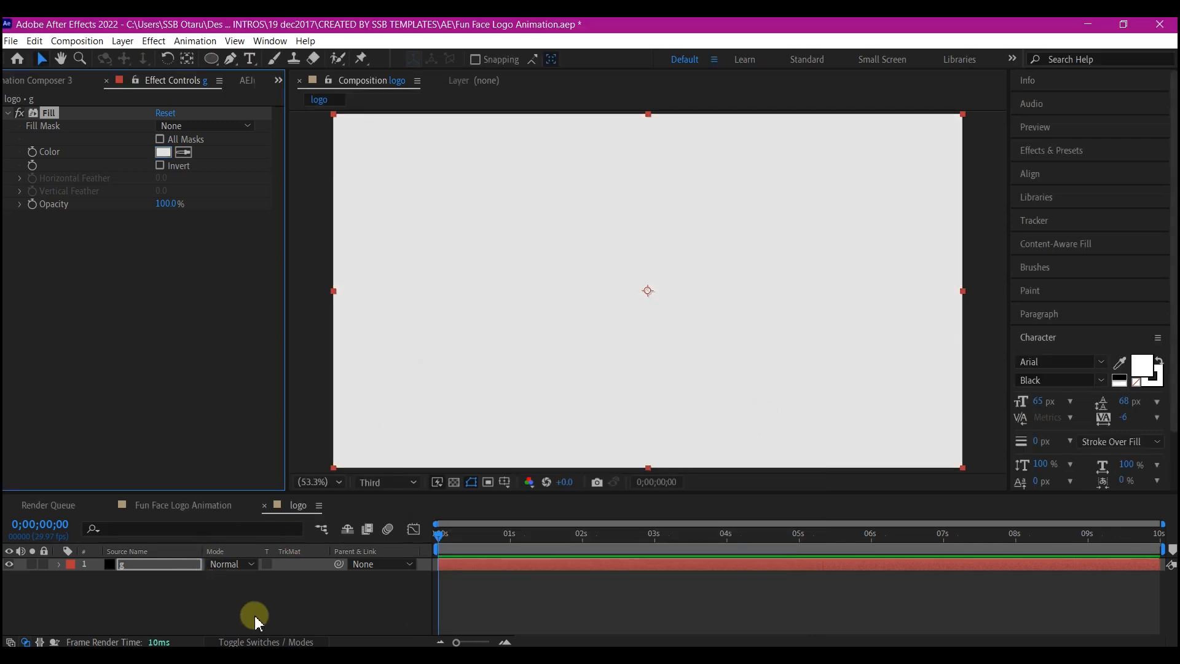
- Import Face.ai from the Logo Animations folder as a Composition with Document Size footage dimensions
click(278, 81)
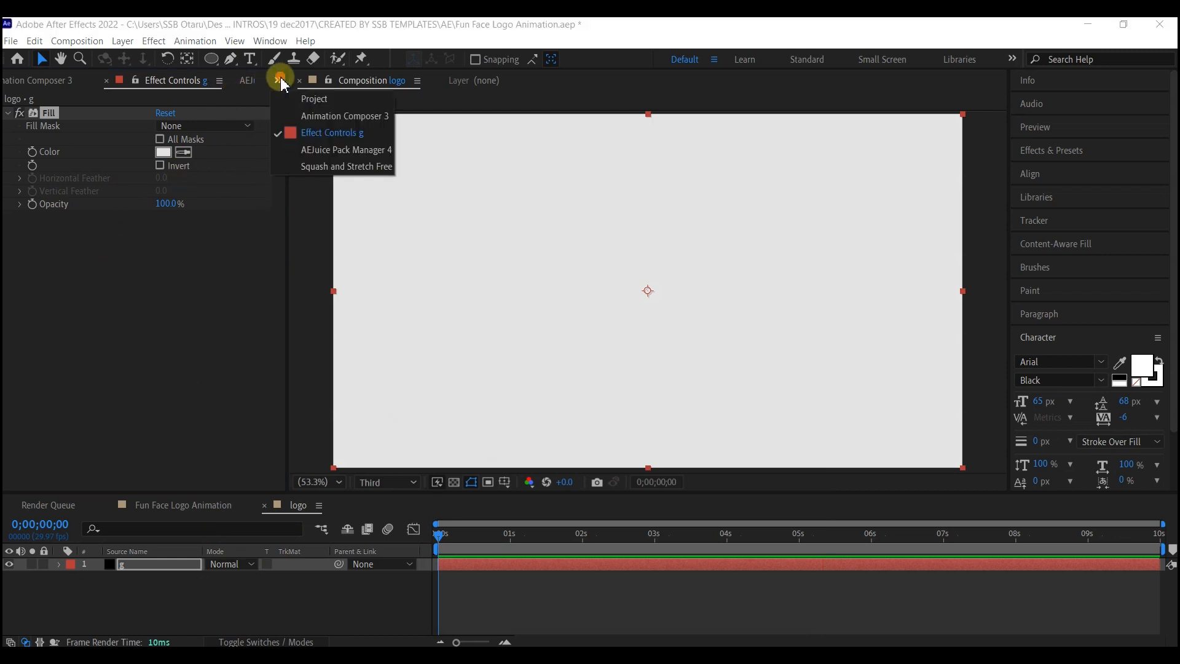
click(290, 102)
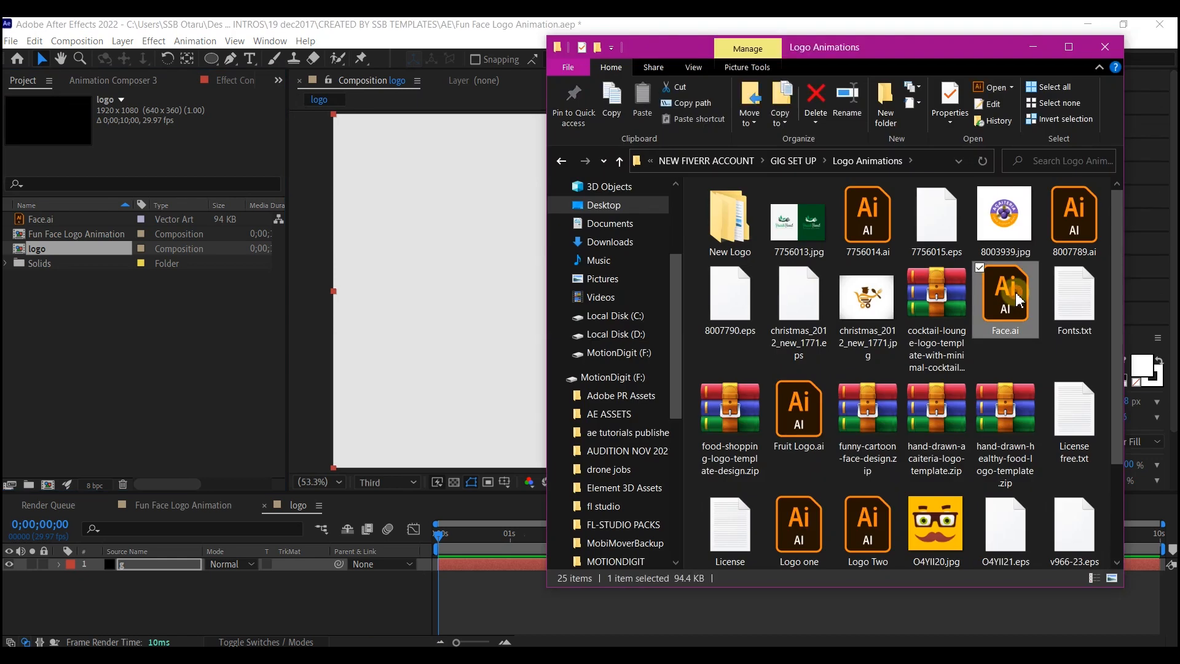
drag(1005, 301, 156, 333)
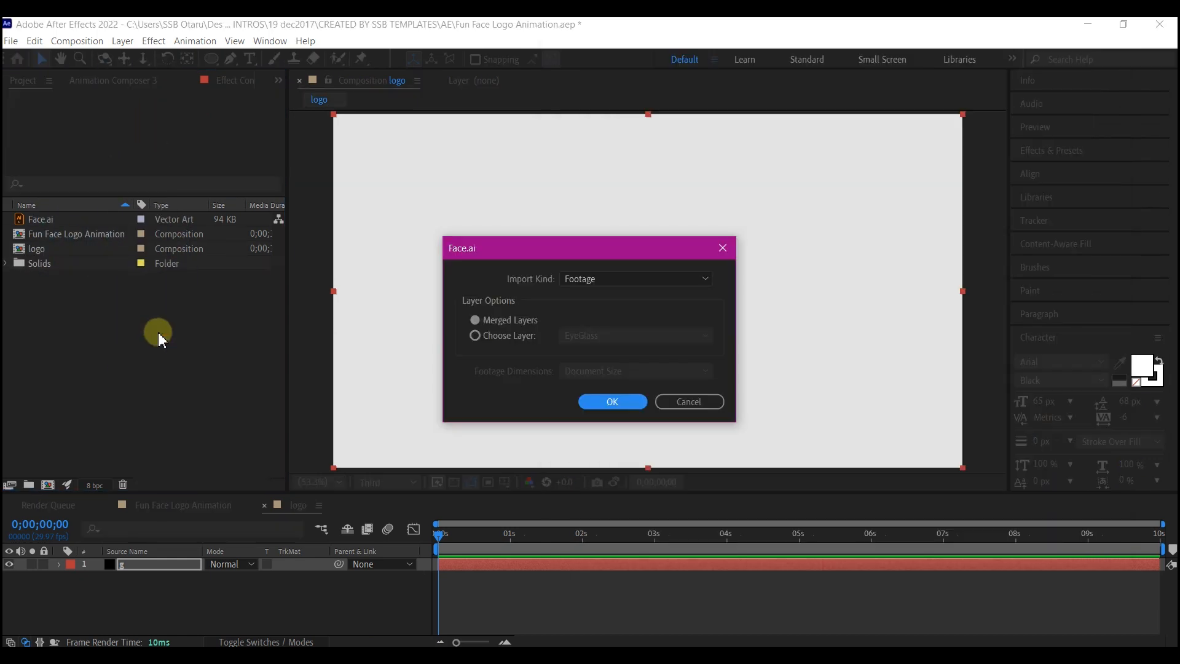
click(593, 279)
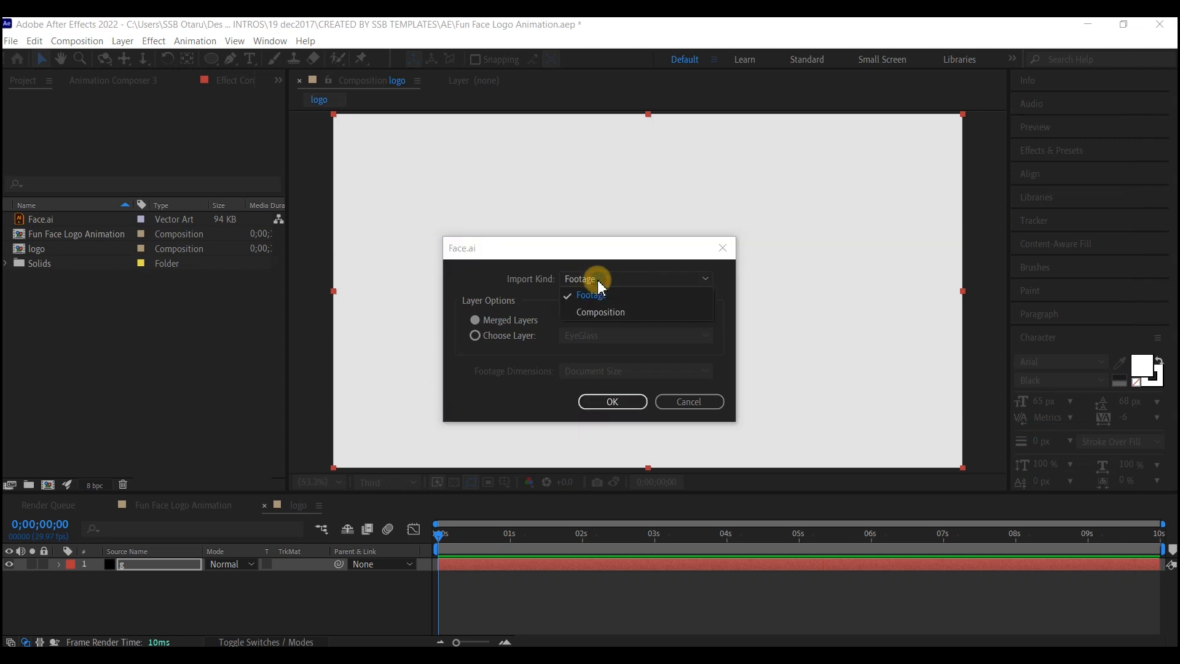
click(599, 314)
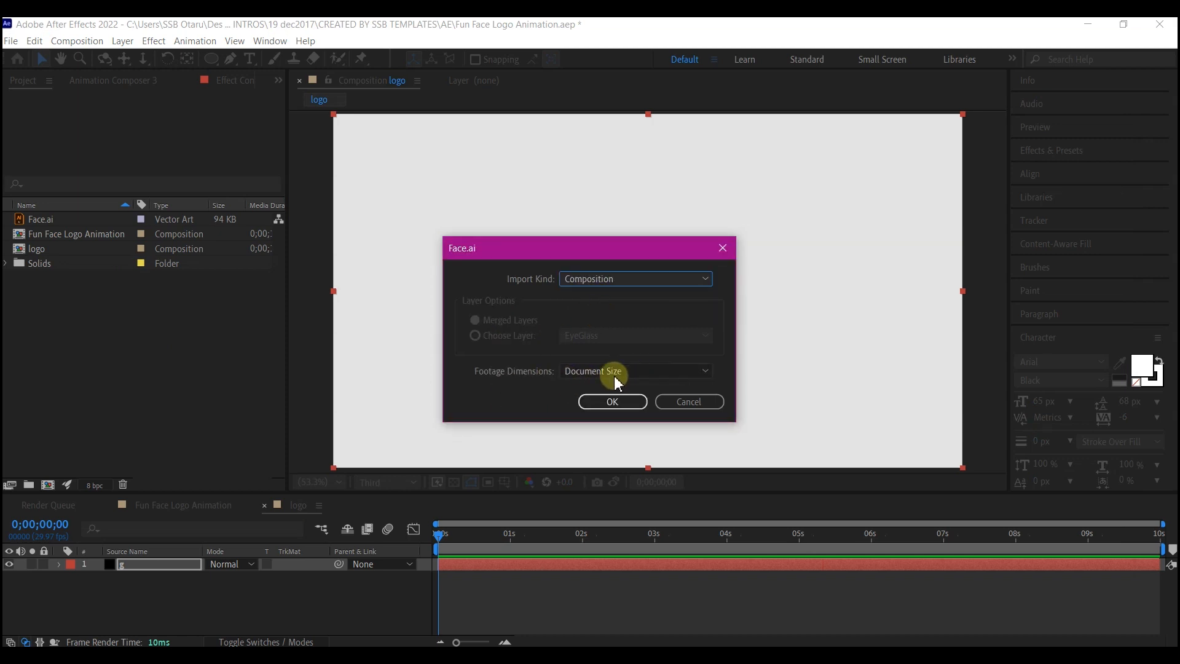
click(607, 402)
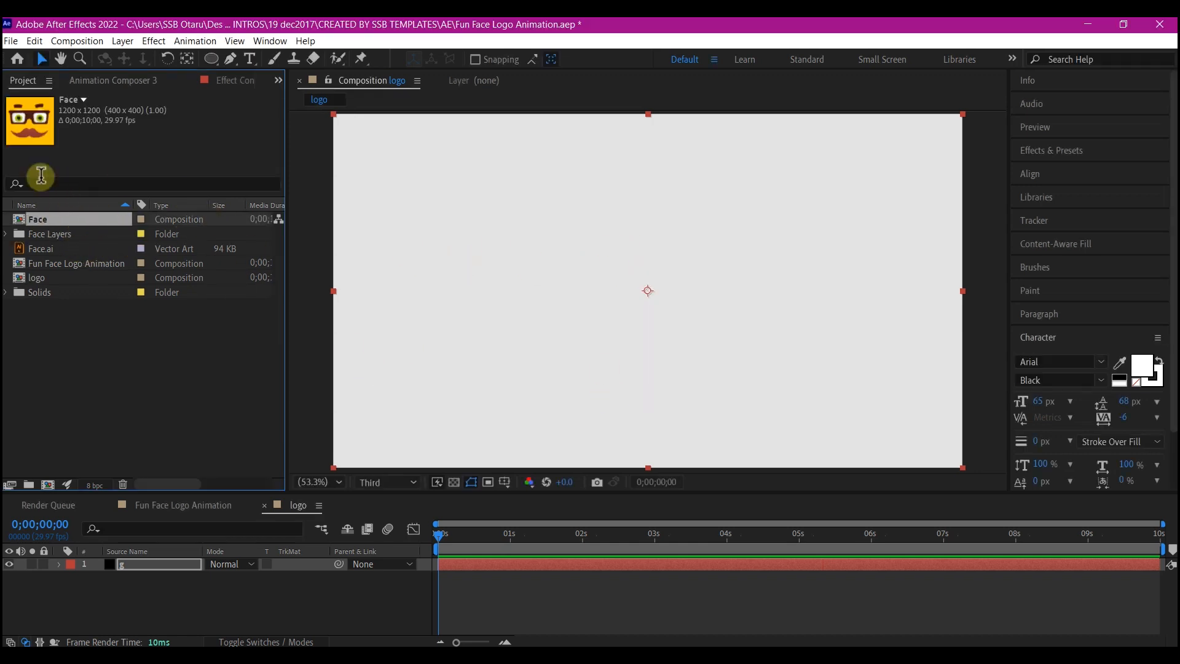
- Add all files from the Face Layers folder, body through RightEyeB, to the logo composition above the g solid
click(7, 234)
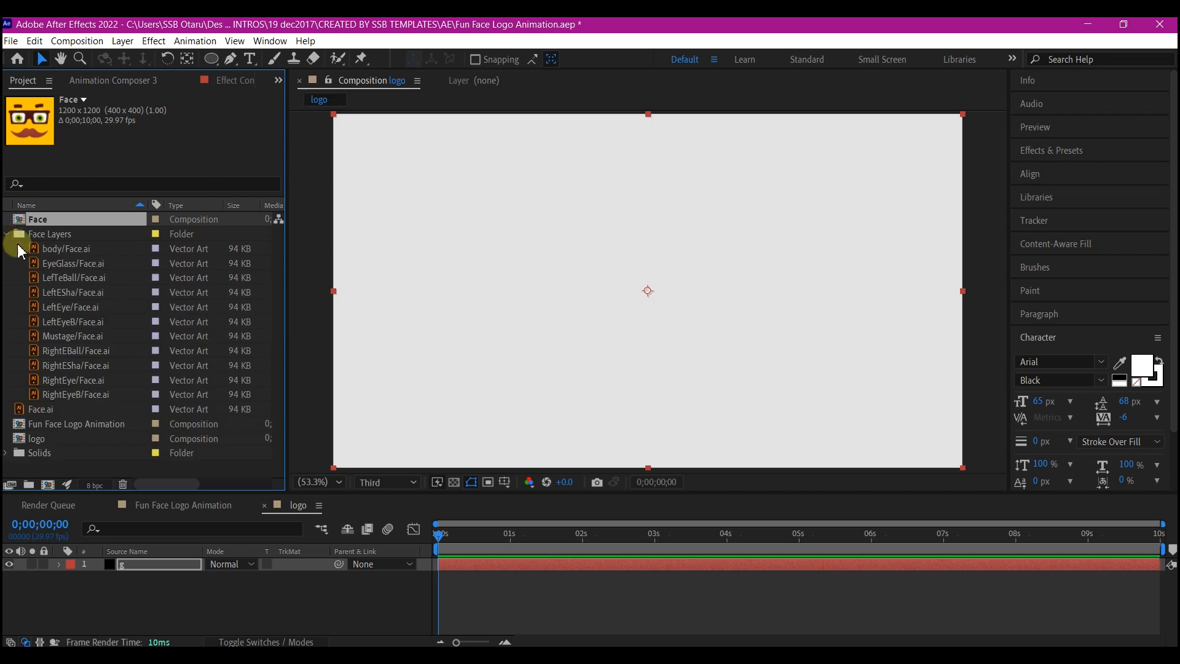
click(56, 248)
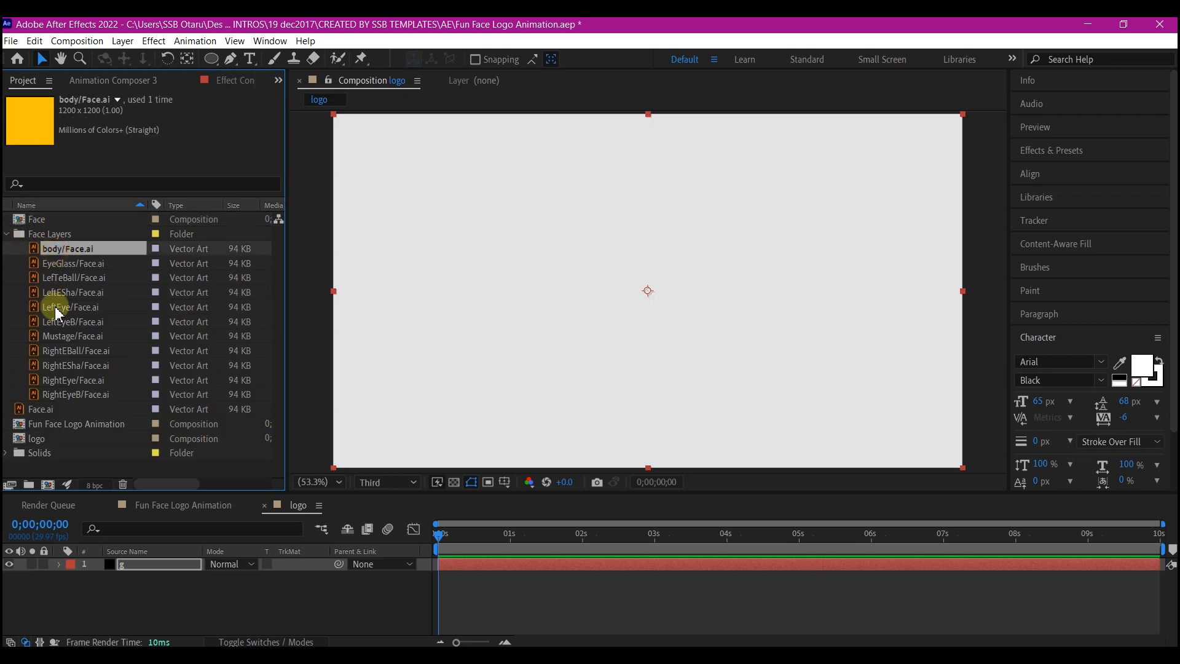
shift+click(59, 394)
drag(32, 269, 147, 568)
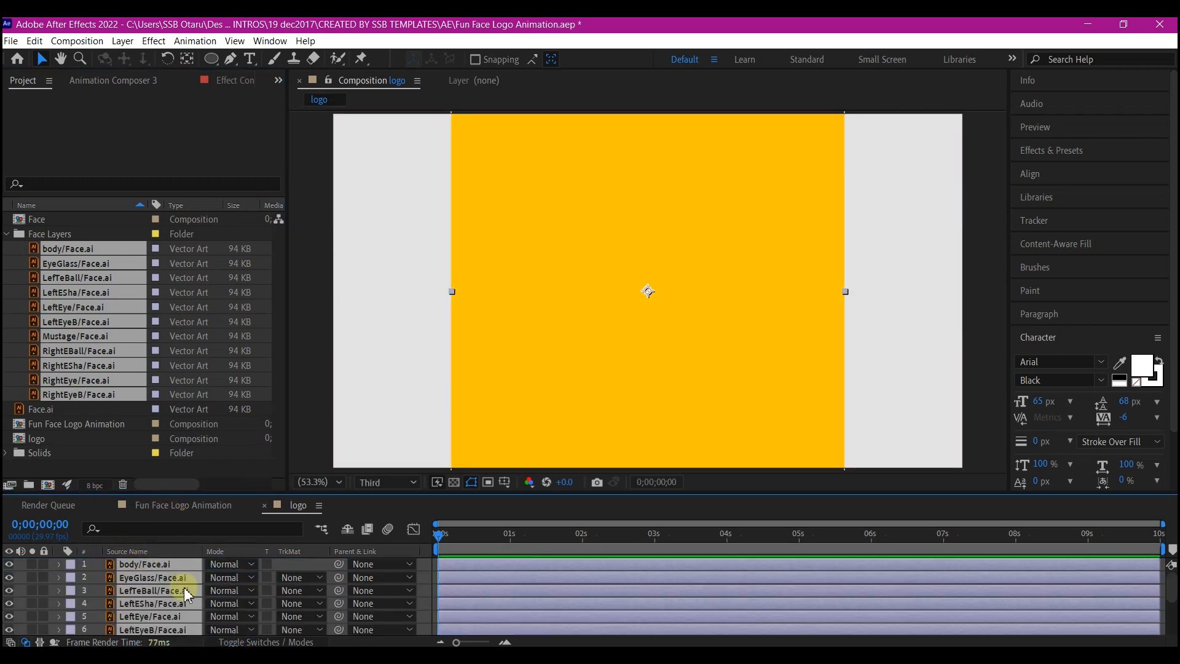
- Scale all the Face layers in the logo composition to 50%
scroll(159, 585, down, 2)
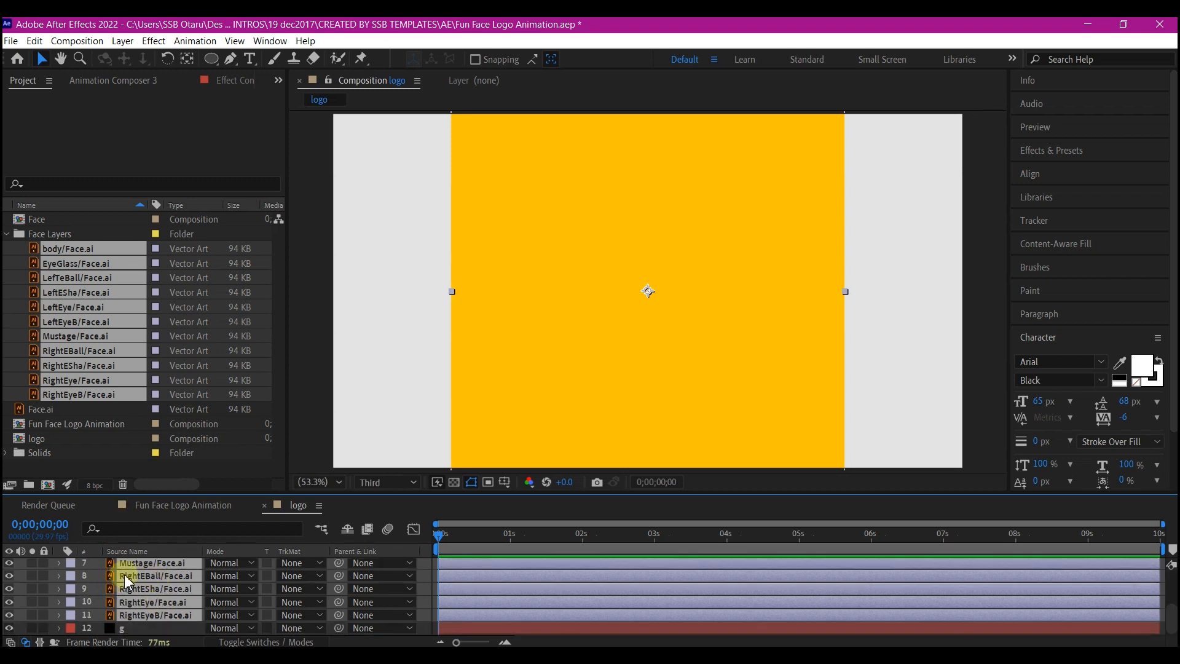
key(s)
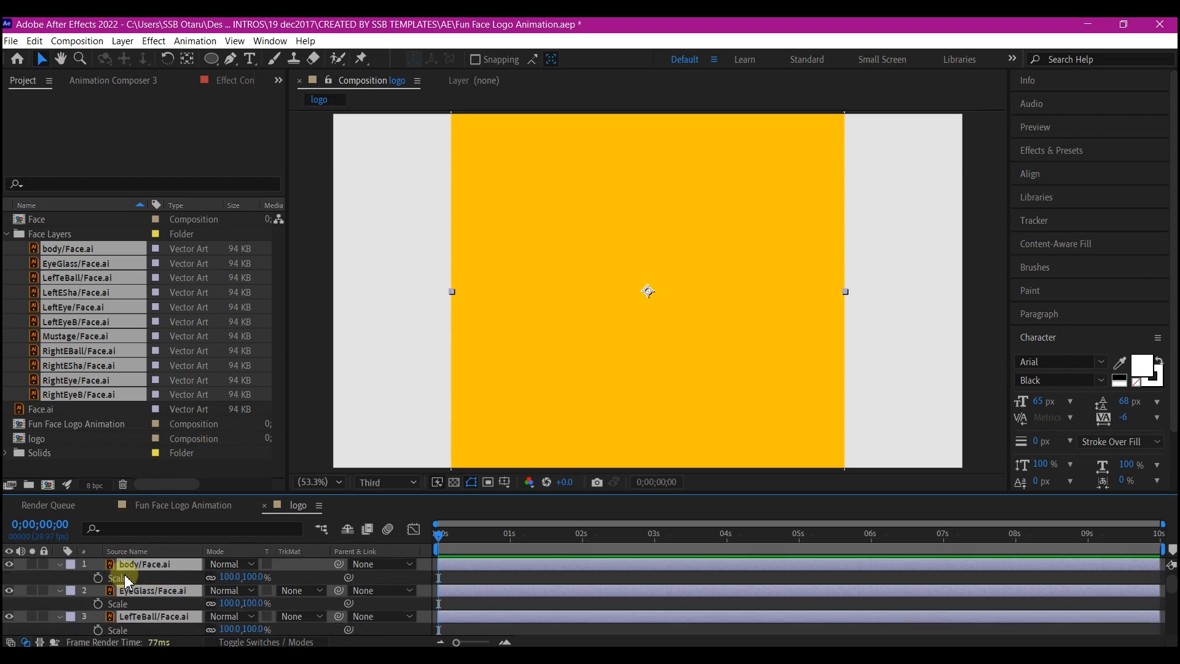
click(228, 576)
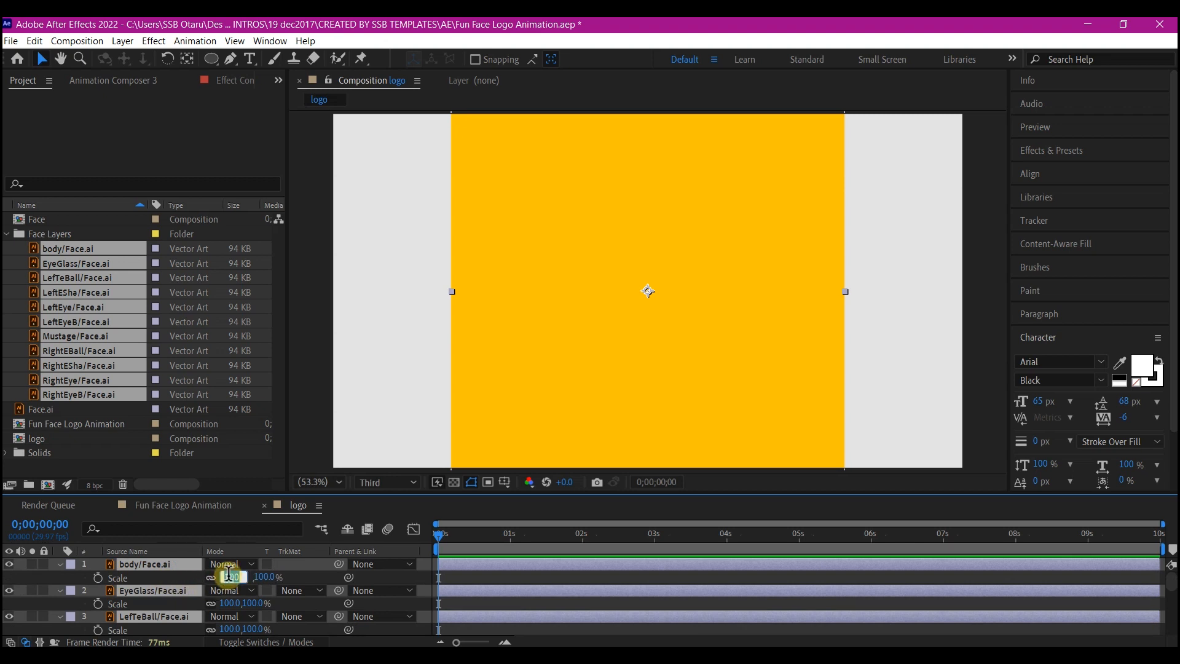
text(50)
key(Return)
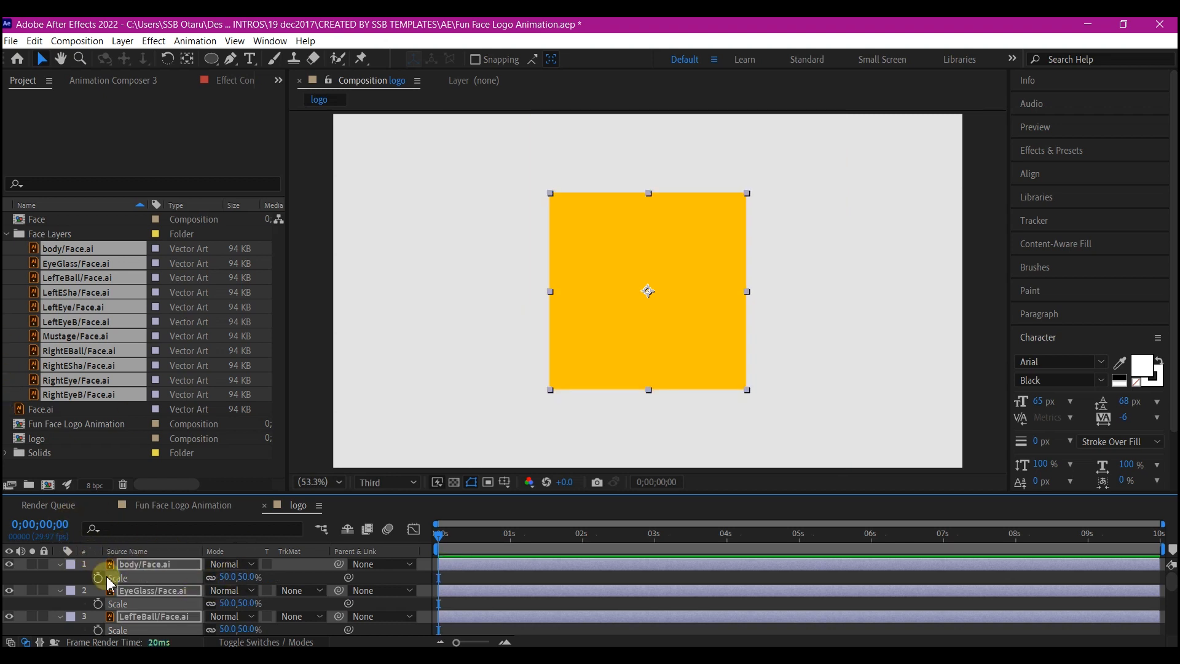
- Reorder the body/Face.ai layer to sit just above the g solid, behind all other face parts, and save the project
click(60, 566)
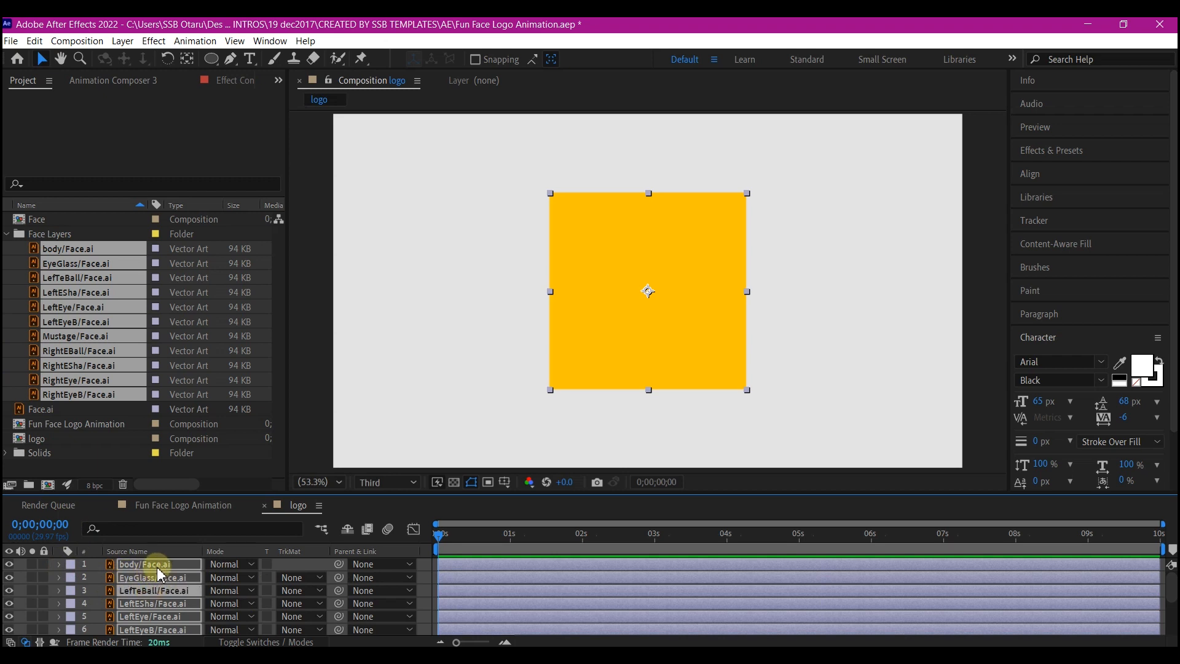
click(23, 592)
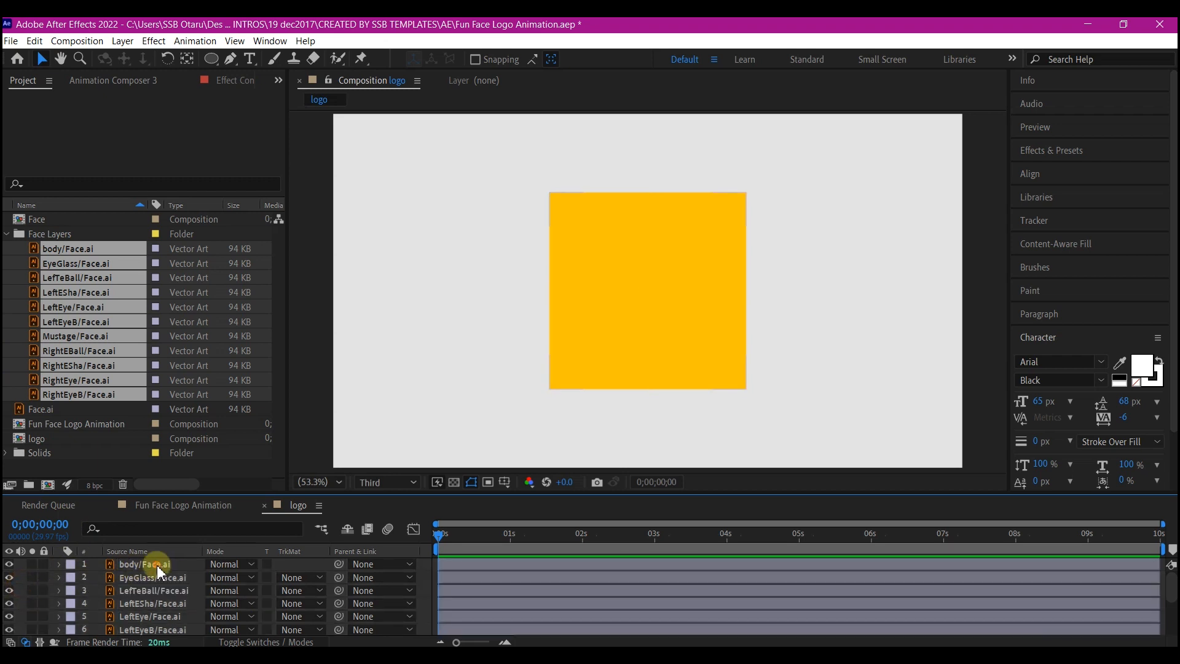
drag(150, 563, 173, 633)
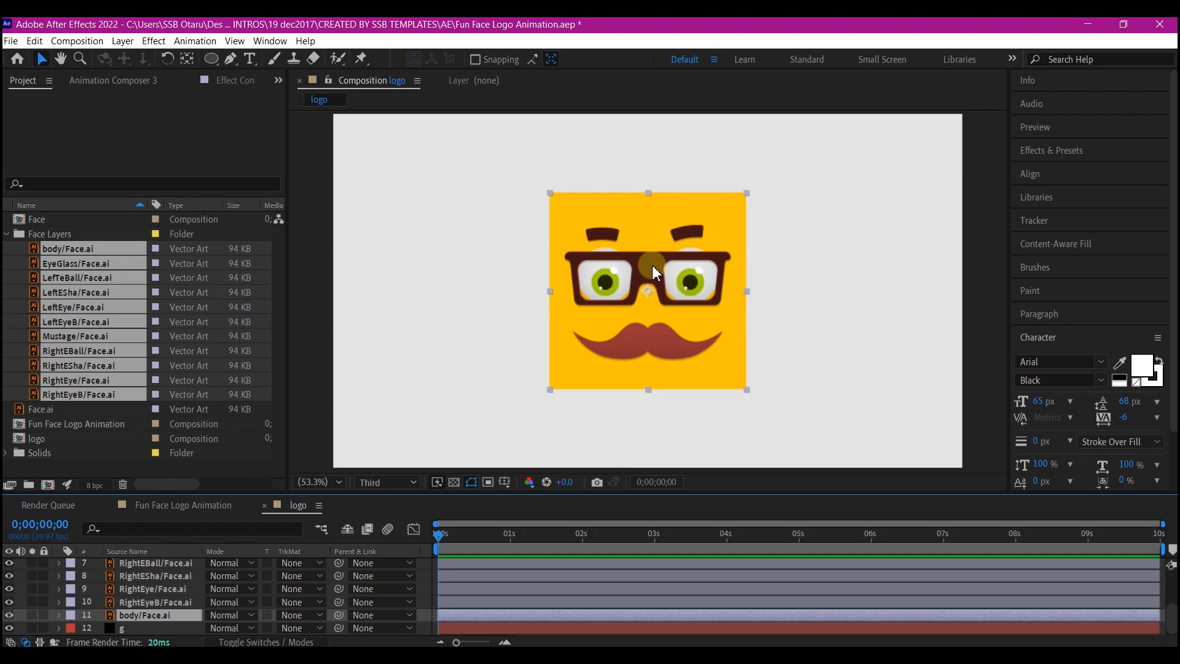
key(ctrl+s)
- Check which artwork the body/Face.ai layer holds by hiding and showing it
click(624, 273)
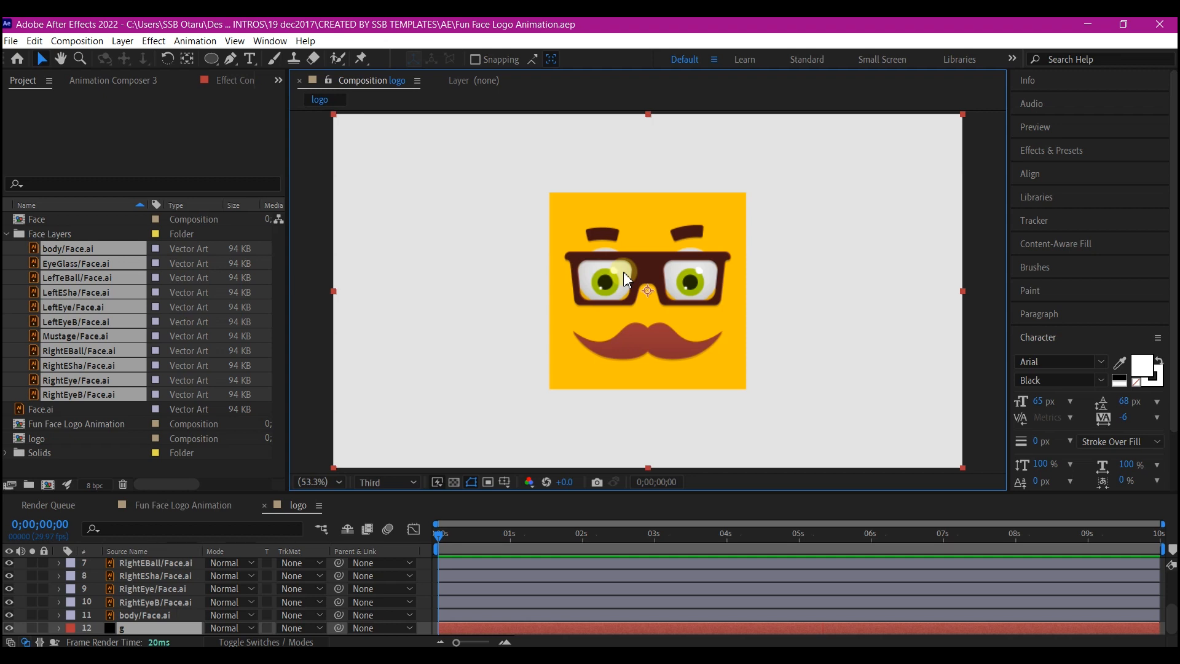
click(193, 588)
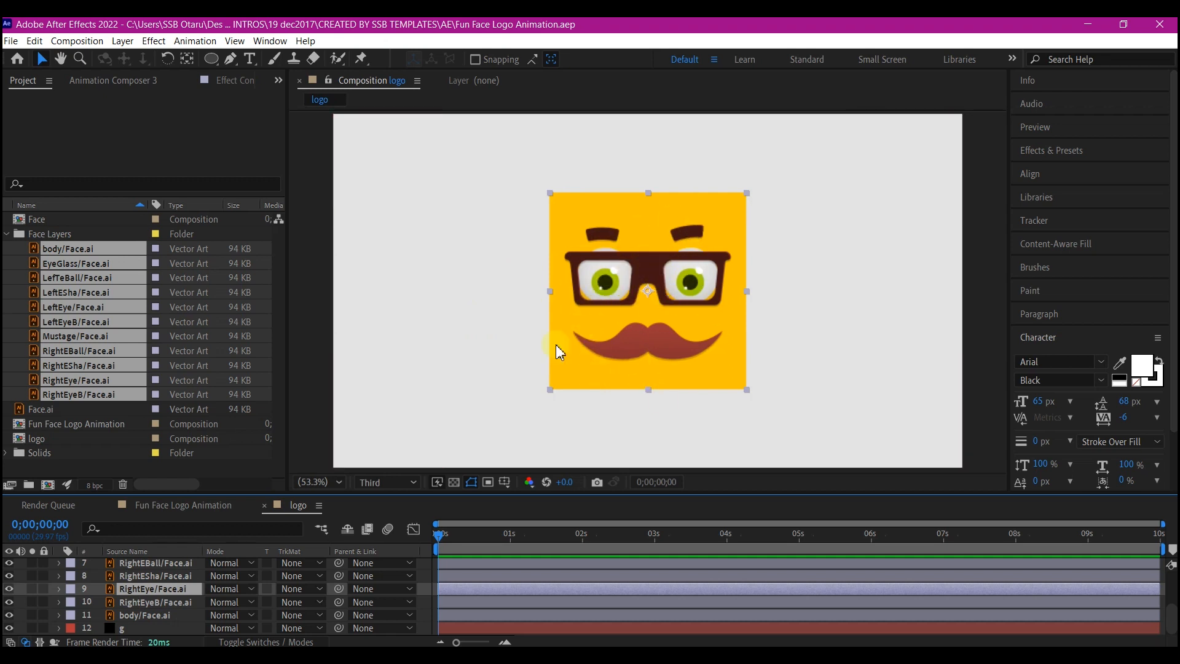
click(144, 617)
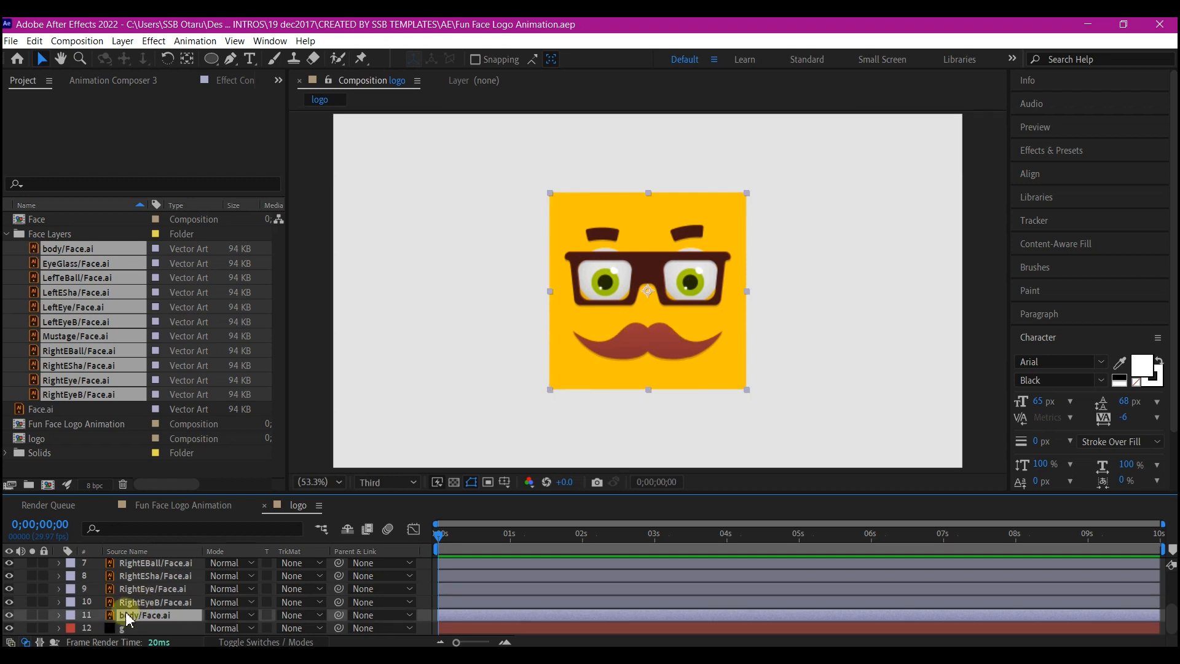
click(11, 614)
click(10, 614)
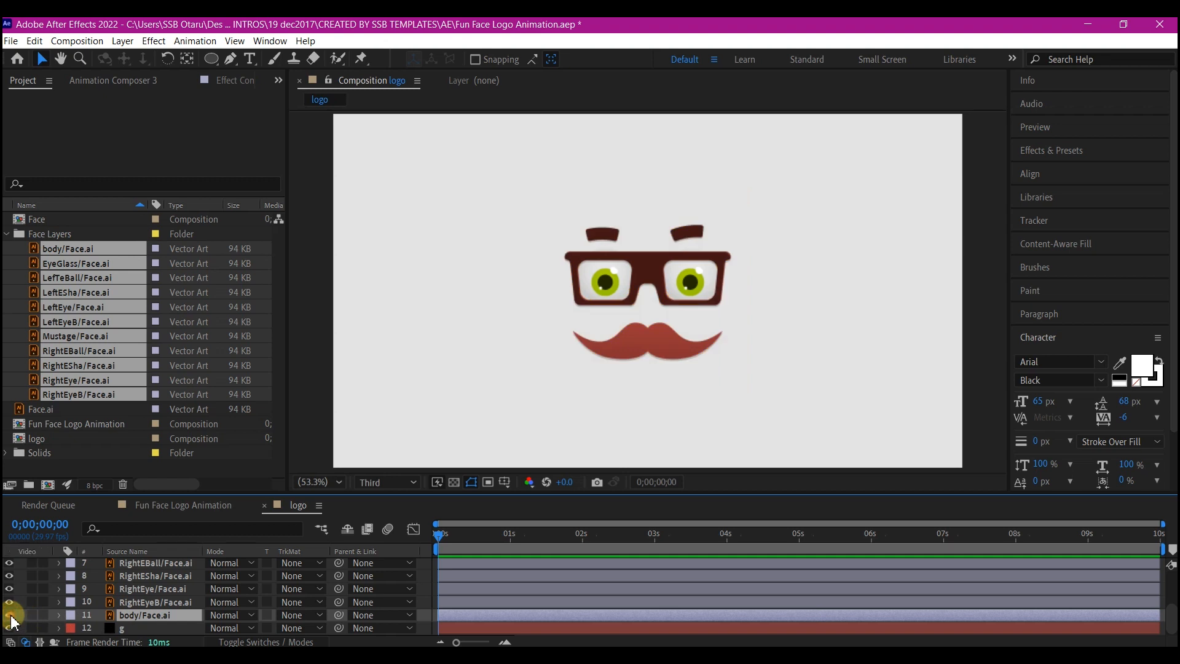
click(10, 614)
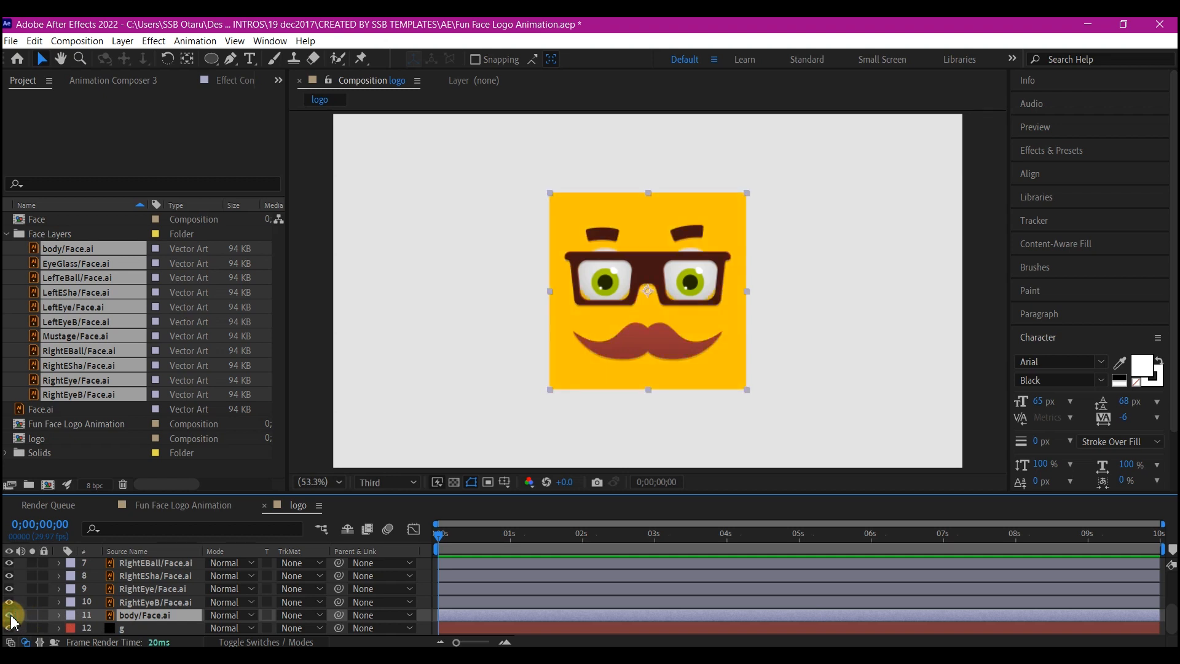
- Move the RightEye layer's anchor point to the centre of its eye with the Pan Behind tool
key(y)
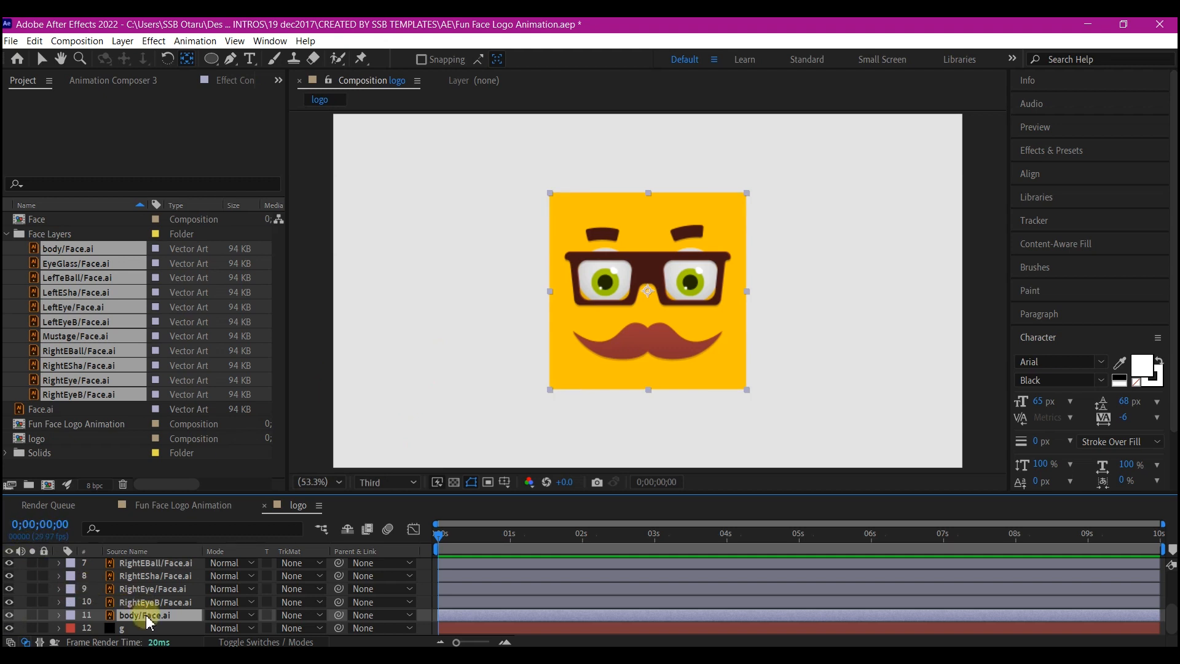
click(10, 614)
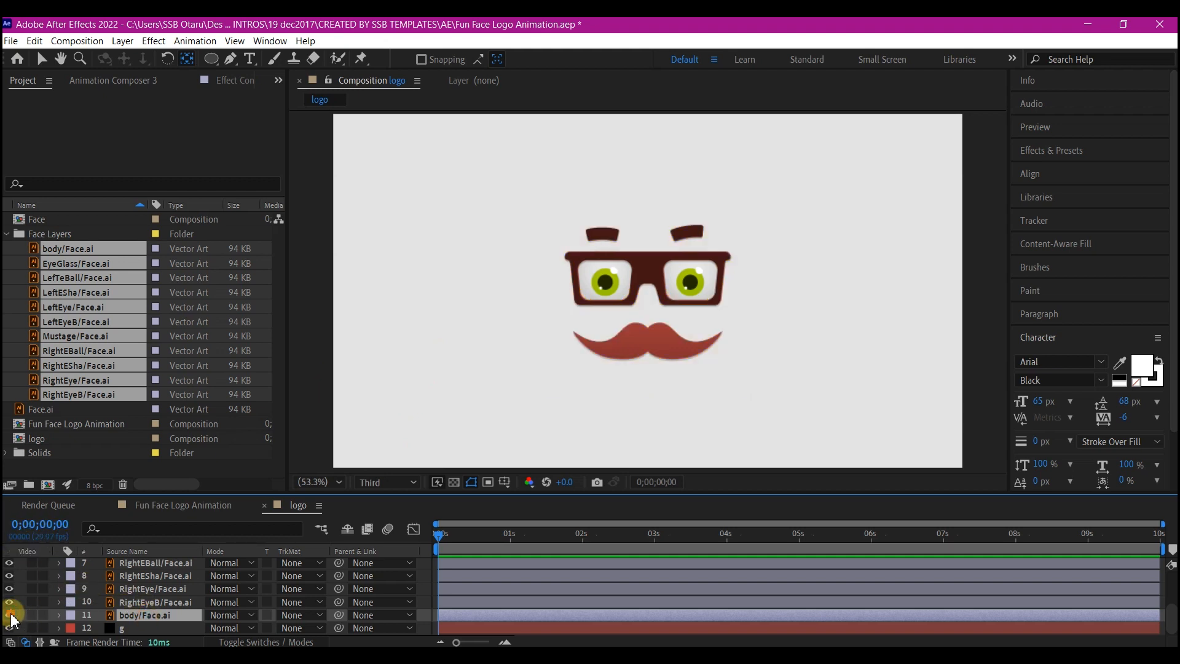
click(9, 615)
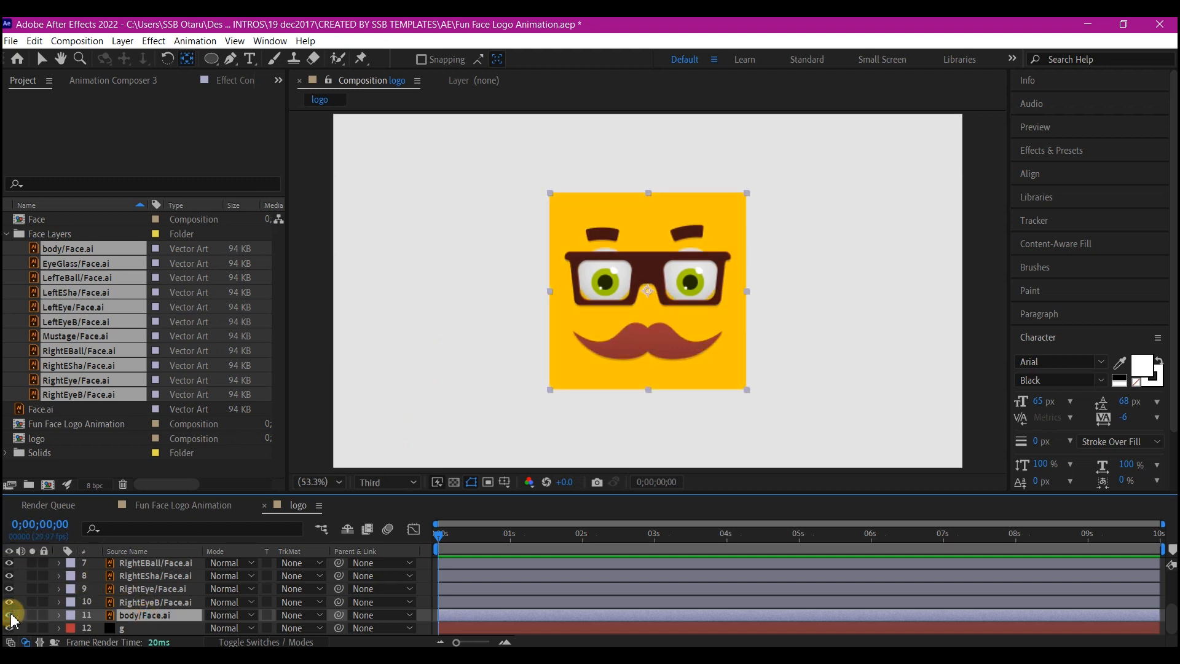
click(145, 603)
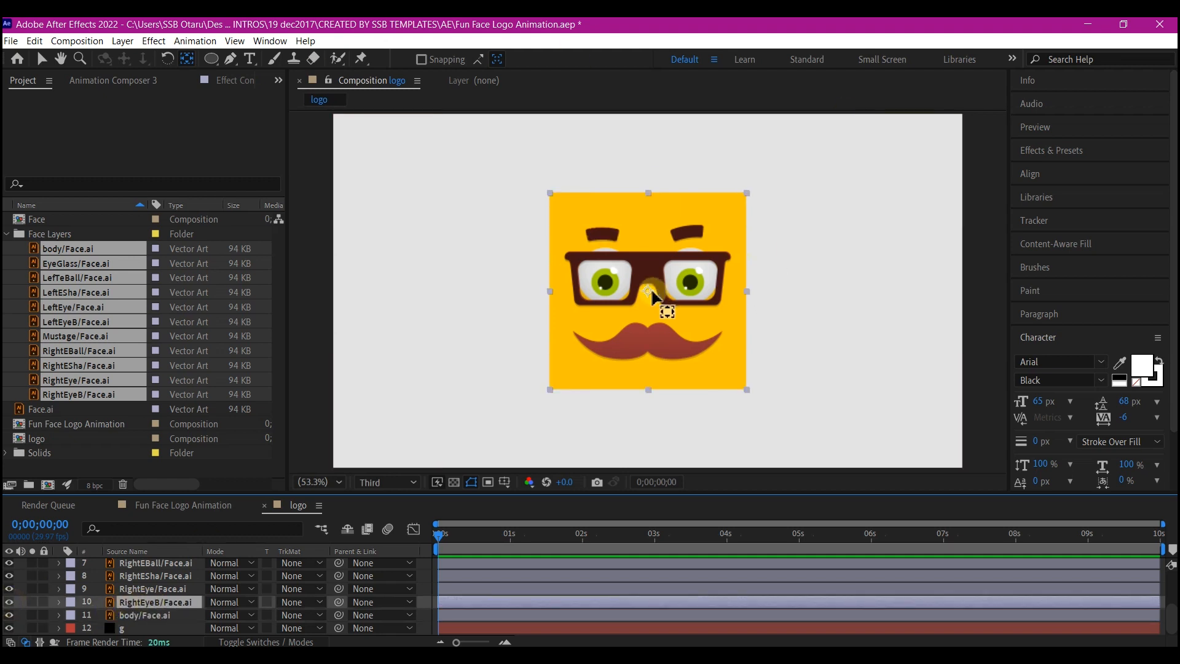
key(ctrl+alt+Home)
click(123, 591)
click(10, 589)
click(10, 589)
click(10, 588)
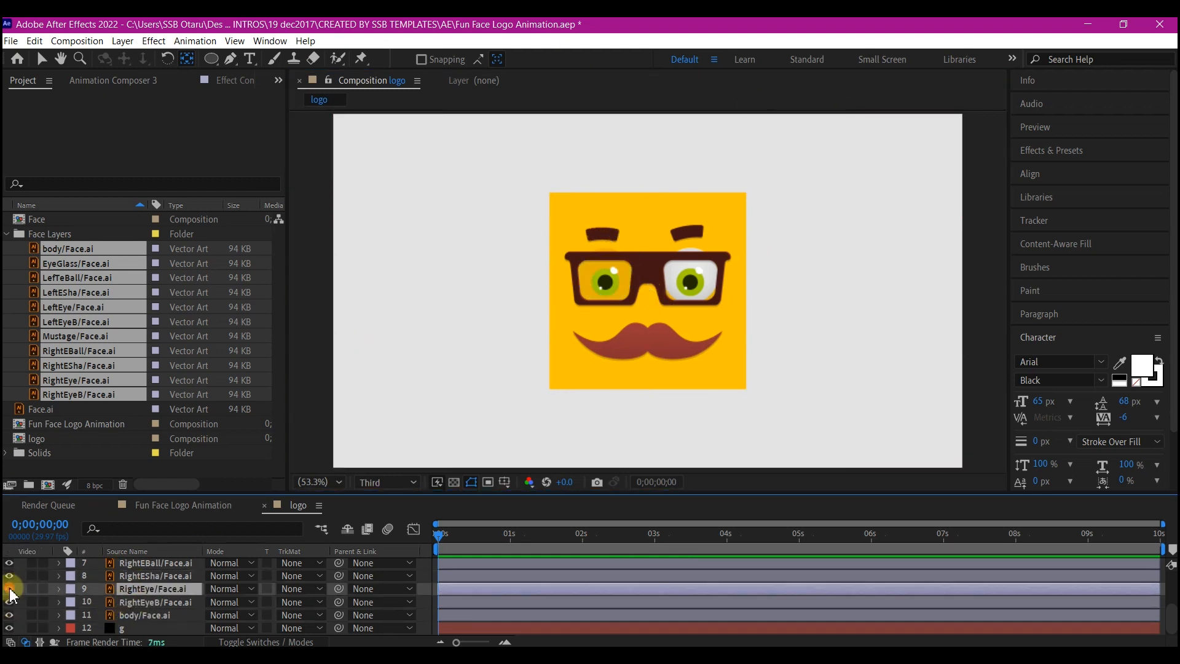
click(10, 588)
drag(648, 289, 605, 281)
- Check the RightESha layer's artwork by toggling its visibility, and place the layer directly below RightEye
click(130, 576)
click(9, 577)
click(10, 576)
click(10, 576)
click(10, 576)
drag(145, 576, 152, 598)
- Centre the anchor points of the RightEBall and Mustage layers on the iris and the moustache
click(146, 564)
click(10, 563)
click(10, 564)
drag(647, 290, 648, 341)
scroll(116, 584, up, 1)
click(132, 588)
- Check the LeftEyeB layer's artwork and move the LeftEye layer's anchor point to the centre of its eye
click(138, 576)
click(10, 576)
click(10, 576)
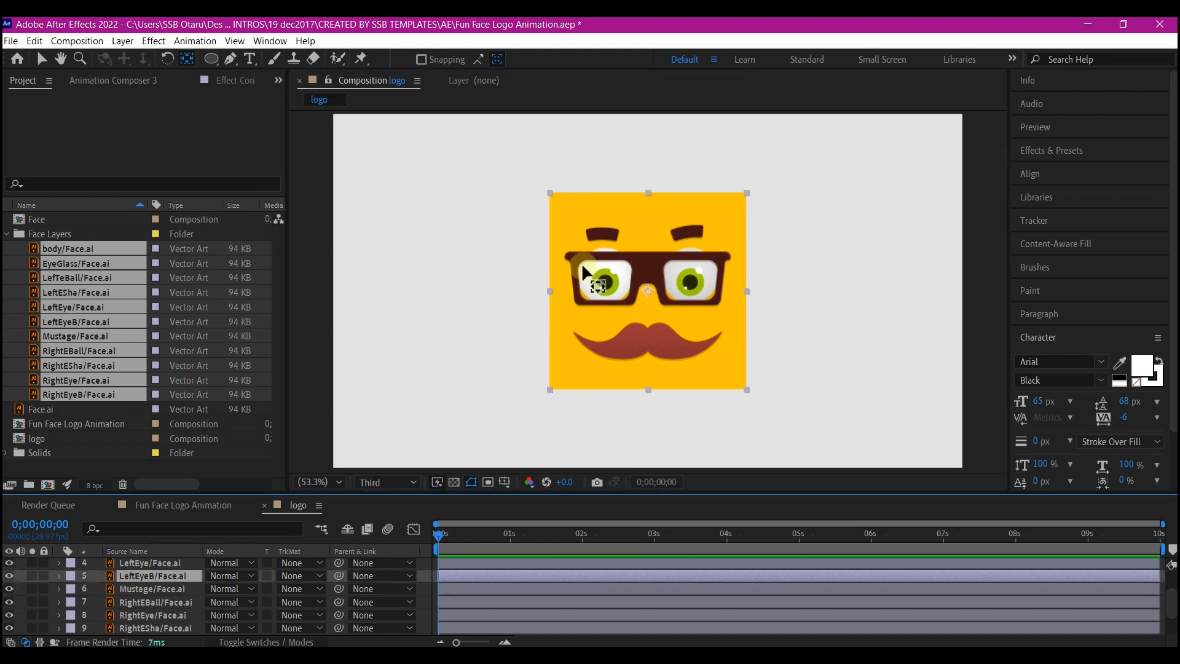
scroll(132, 596, up, 1)
click(135, 602)
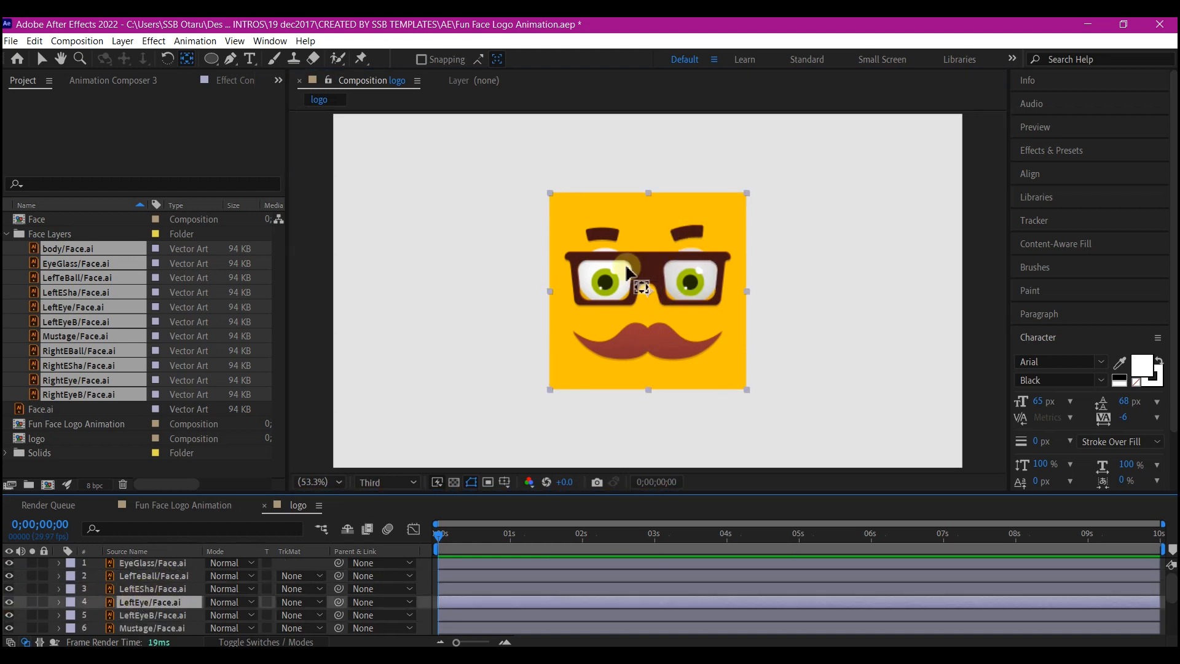
drag(648, 290, 690, 282)
- Check the LeftESha layer's artwork by toggling its visibility, and place the layer directly below LeftEye
click(138, 588)
click(9, 589)
click(9, 588)
drag(140, 588, 139, 609)
- Centre the anchor points of the LefTeBall and EyeGlass layers on the iris and the glasses
mouse_move(647, 290)
mouse_down()
mouse_move(691, 283)
mouse_move(651, 269)
mouse_up()
click(131, 590)
click(123, 577)
scroll(141, 594, up, 1)
click(141, 563)
click(9, 564)
click(10, 563)
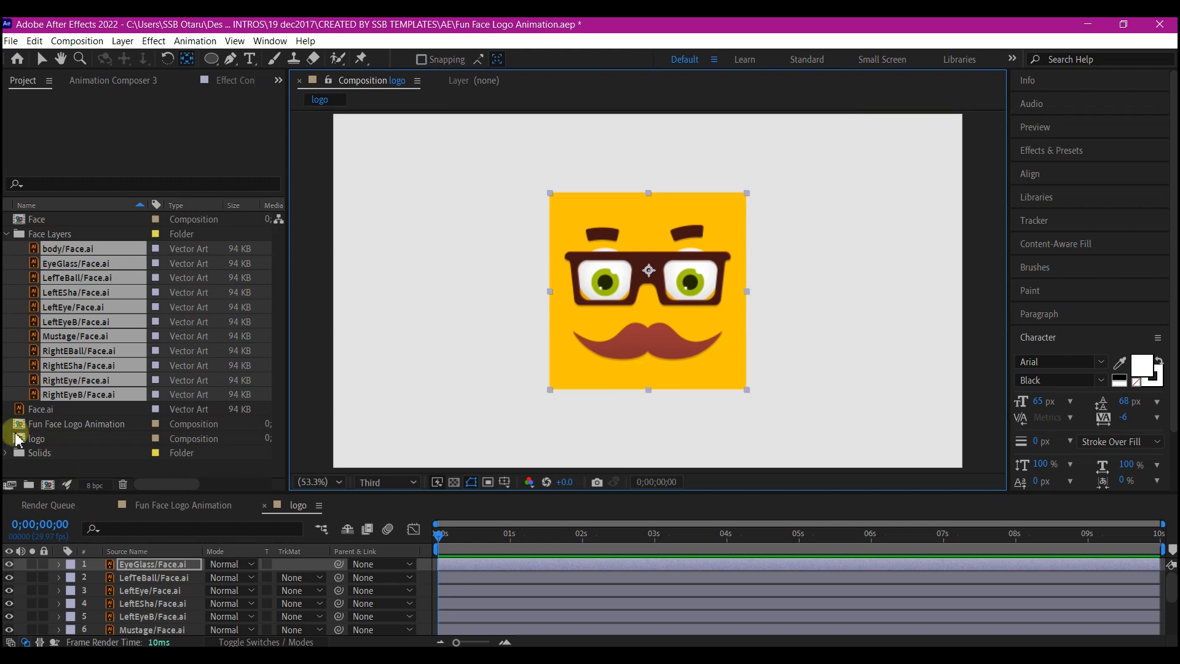
- Add a null object to the logo composition and name it "eyeris cont"
right_click(12, 595)
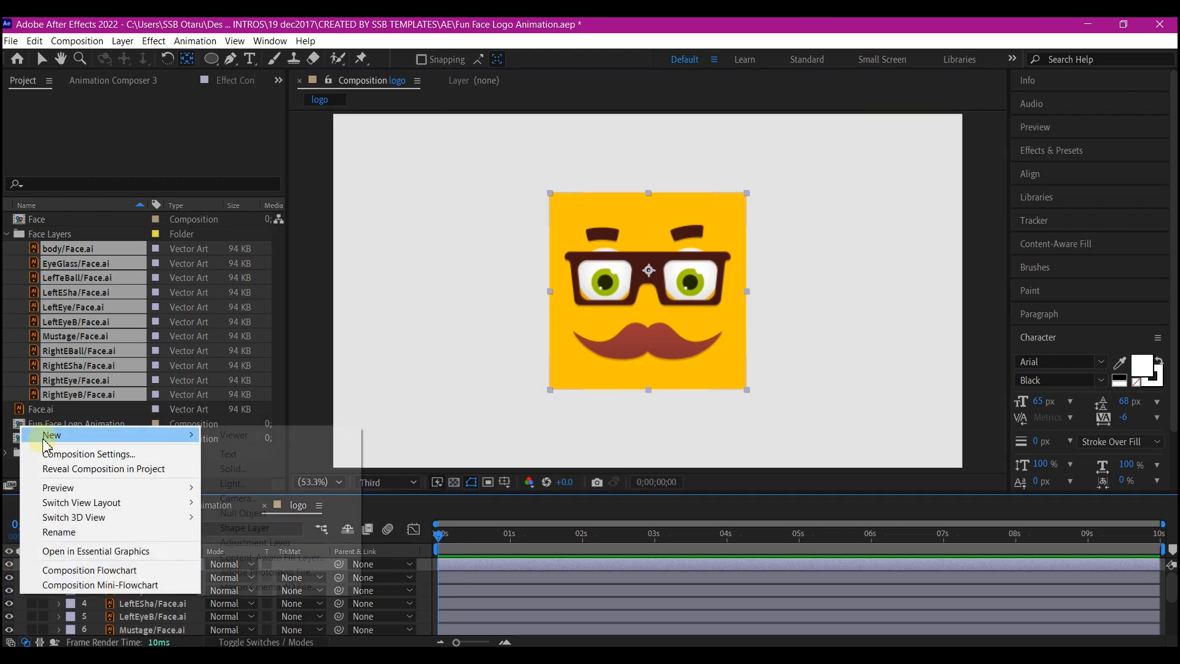
mouse_move(52, 435)
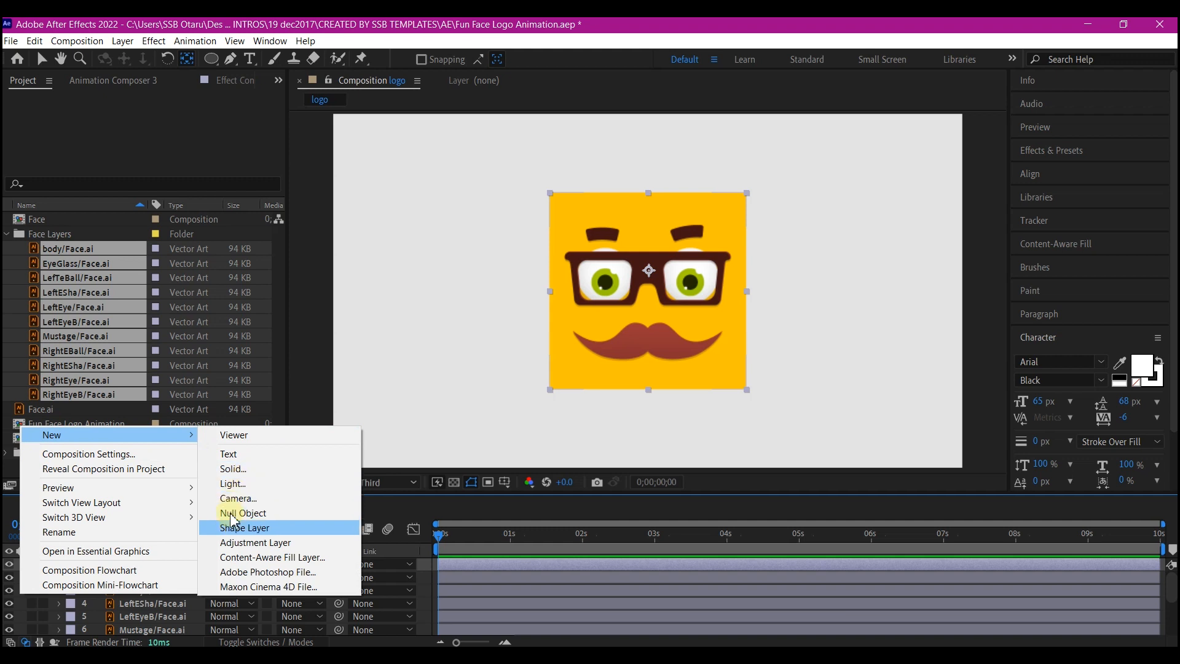
click(255, 514)
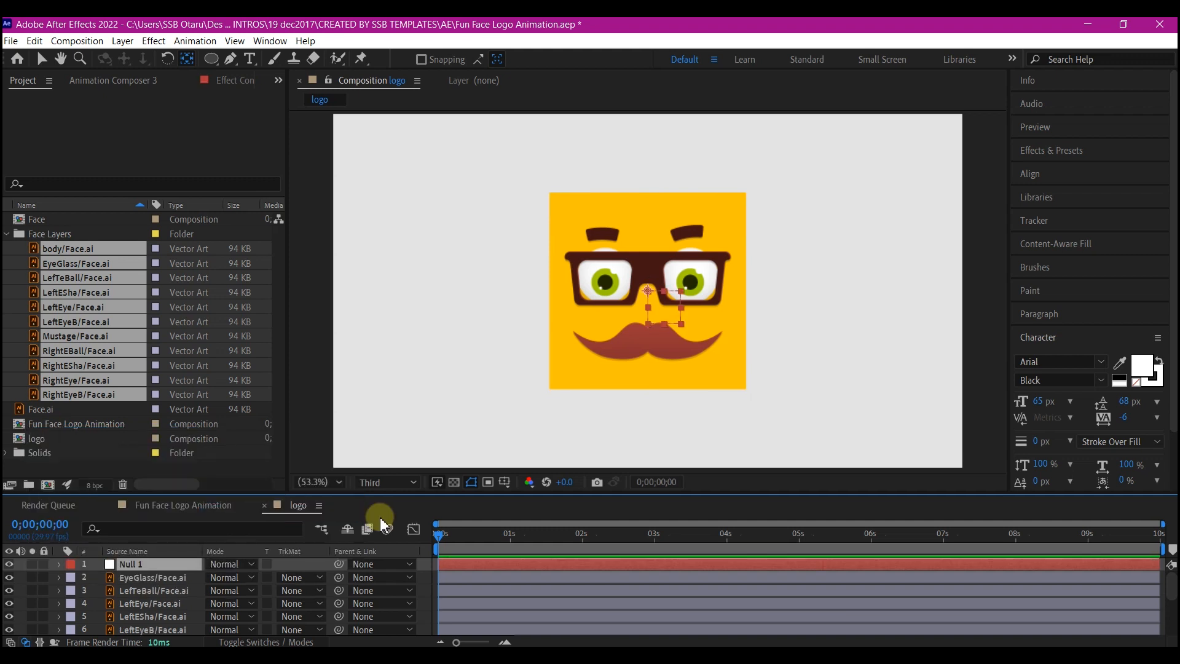
key(Return)
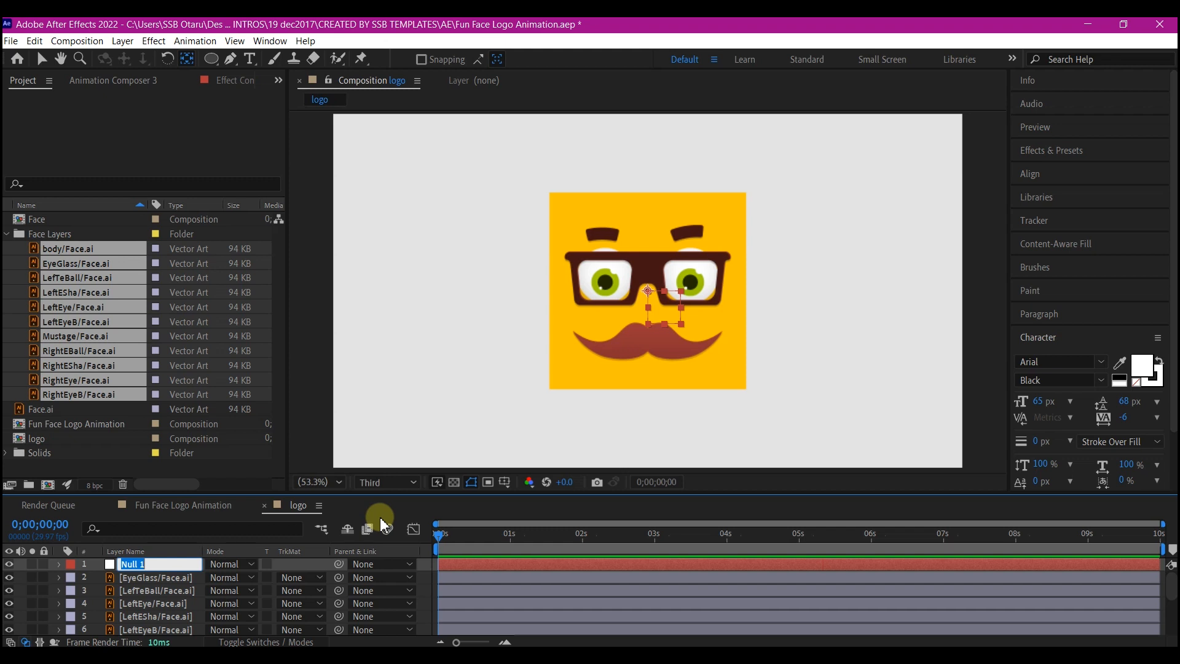
text(eyeris cont)
key(Return)
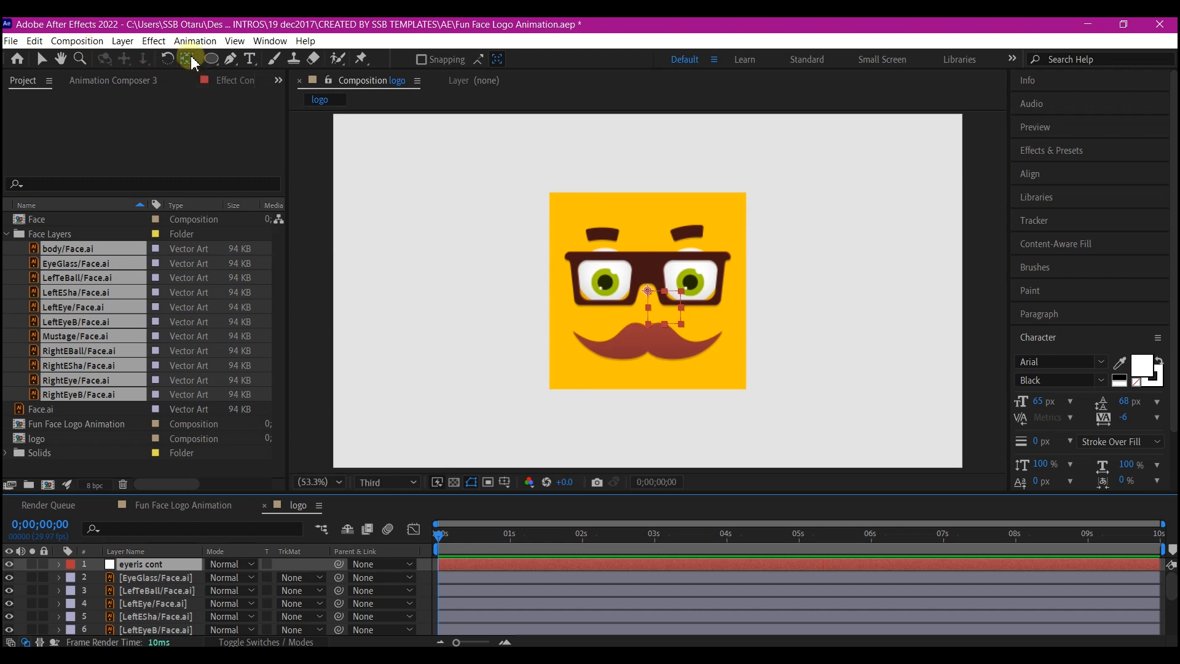
- Centre the eyeris cont null's anchor point, align the null to the composition's centre, and raise it to pupil height between the eyes
key(ctrl+alt+Home)
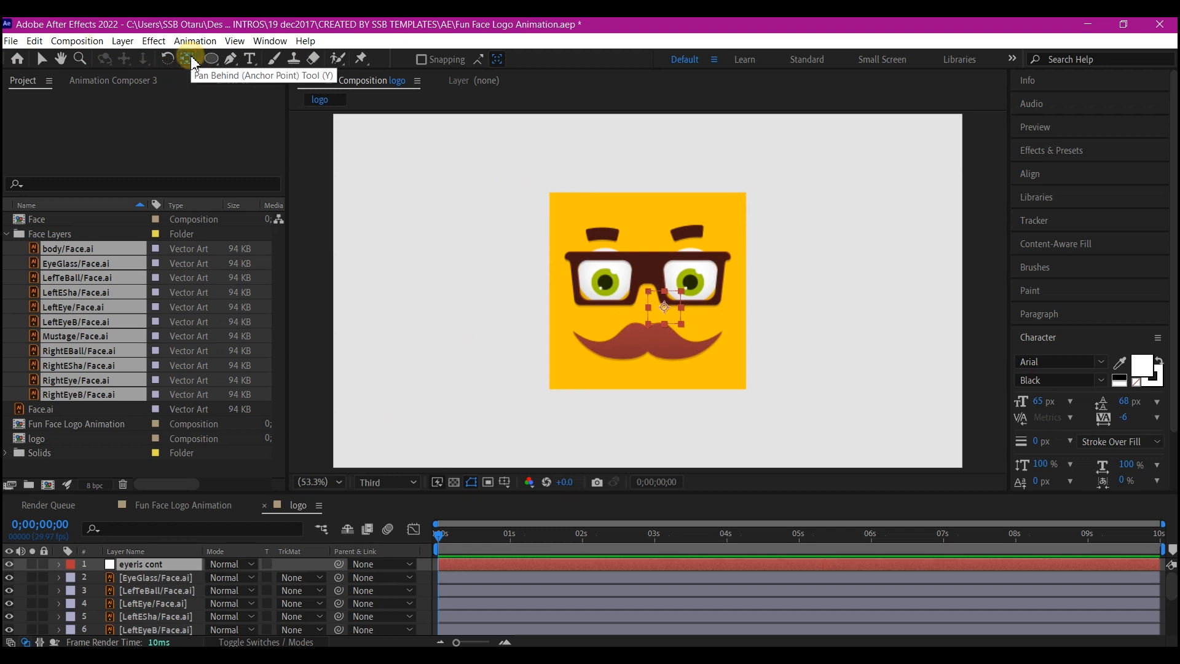
key(v)
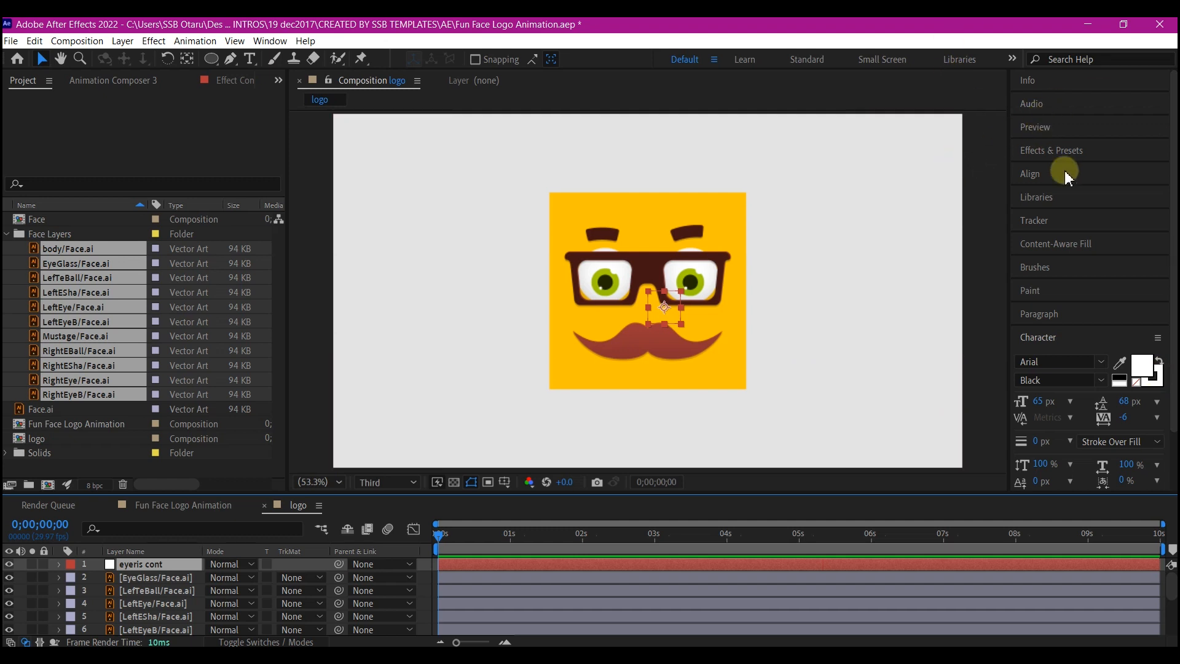
click(1040, 175)
click(1052, 213)
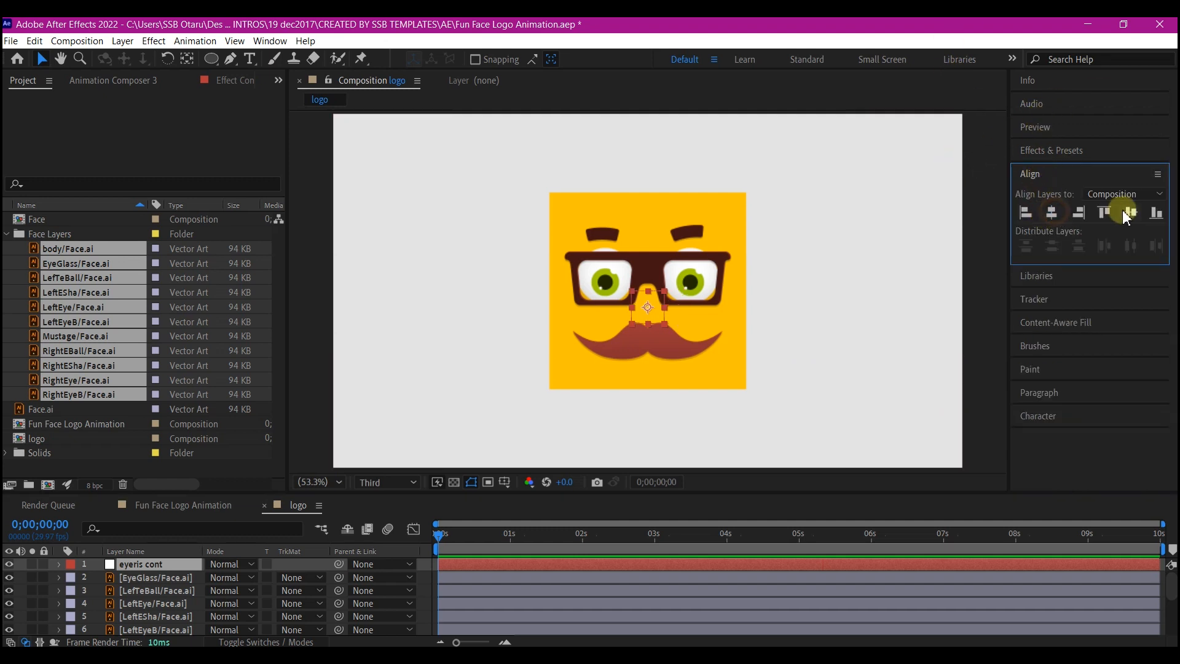
click(1130, 213)
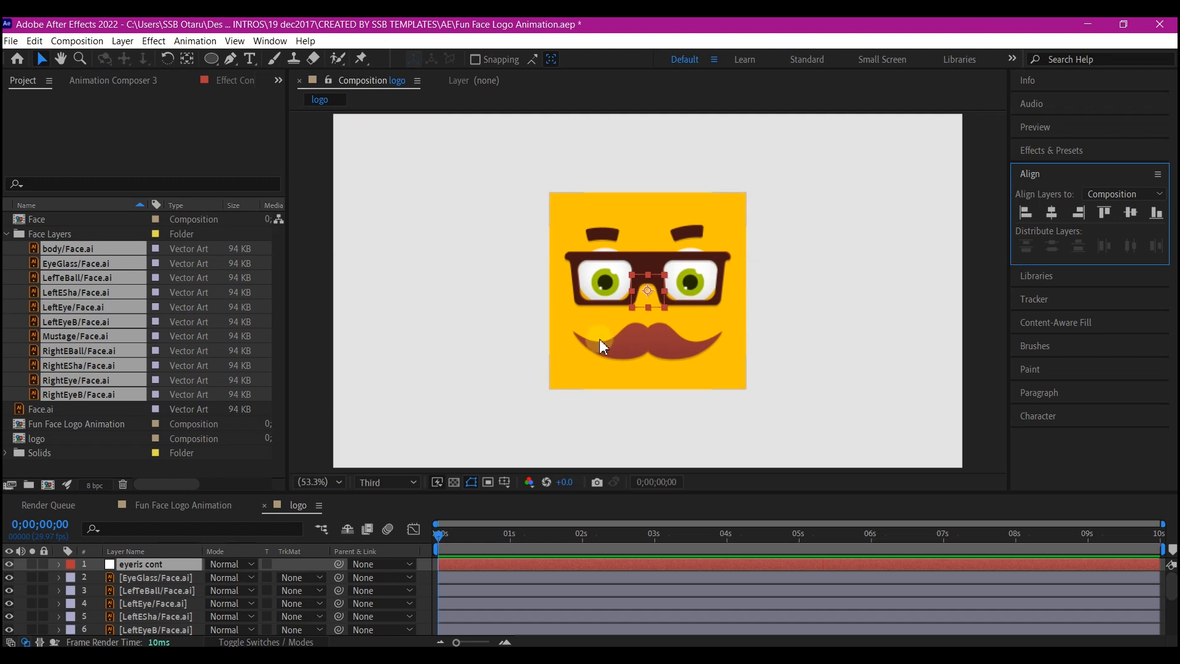
drag(647, 291, 646, 281)
- Parent the LefTeBall and RightEBall layers to the eyeris cont null
scroll(158, 608, down, 3)
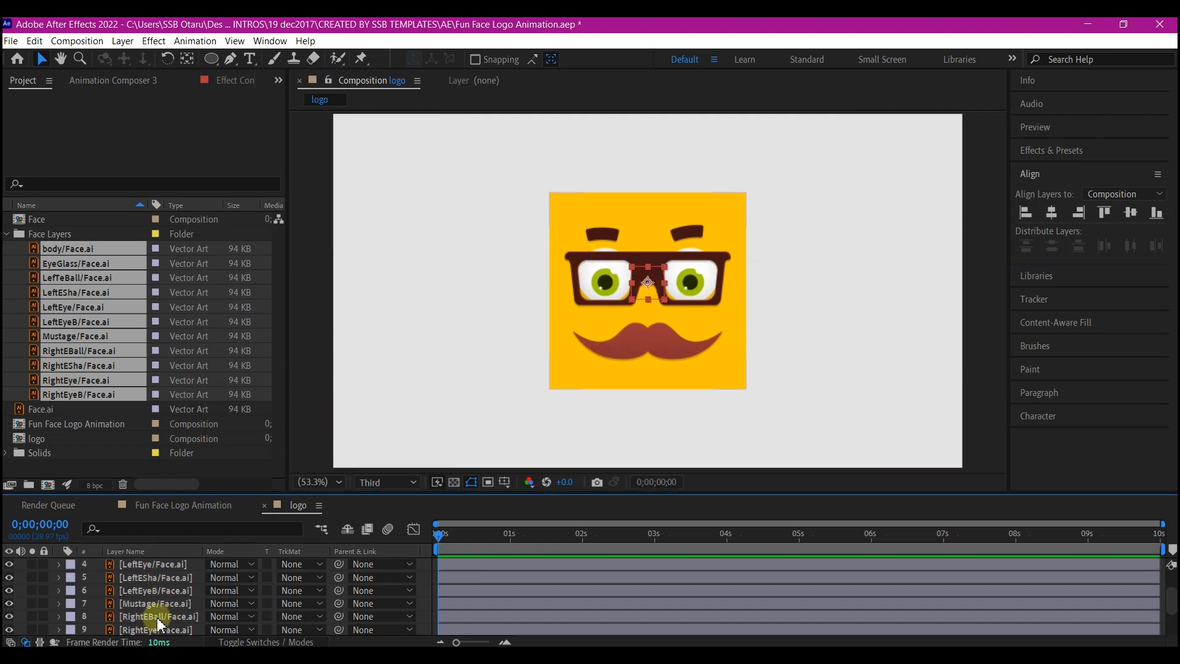
click(123, 563)
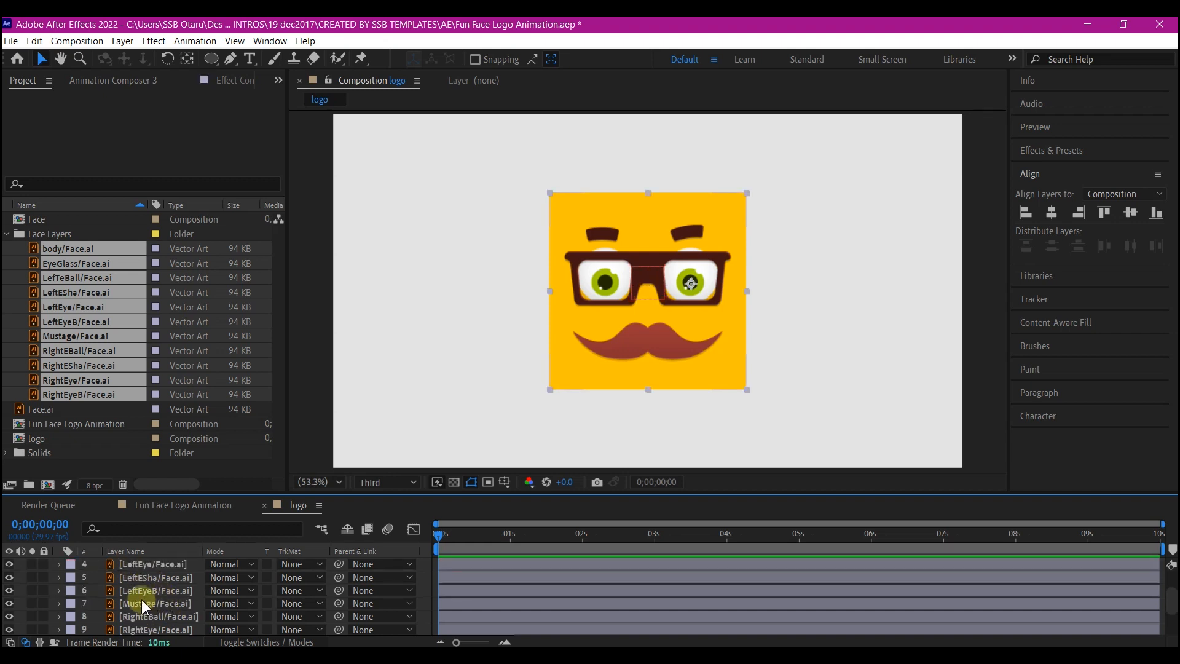
ctrl+click(143, 615)
scroll(173, 607, up, 1)
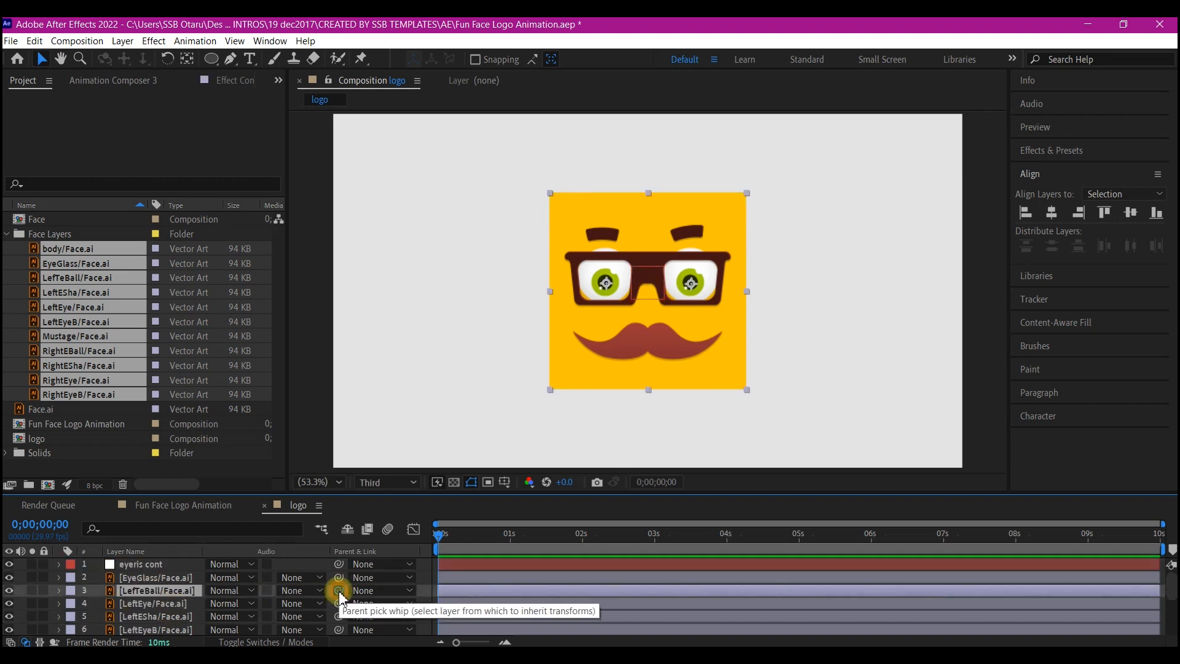
drag(339, 590, 144, 565)
- Test the iris control by shifting the eyeris cont null's X position, and undo the shift
click(154, 565)
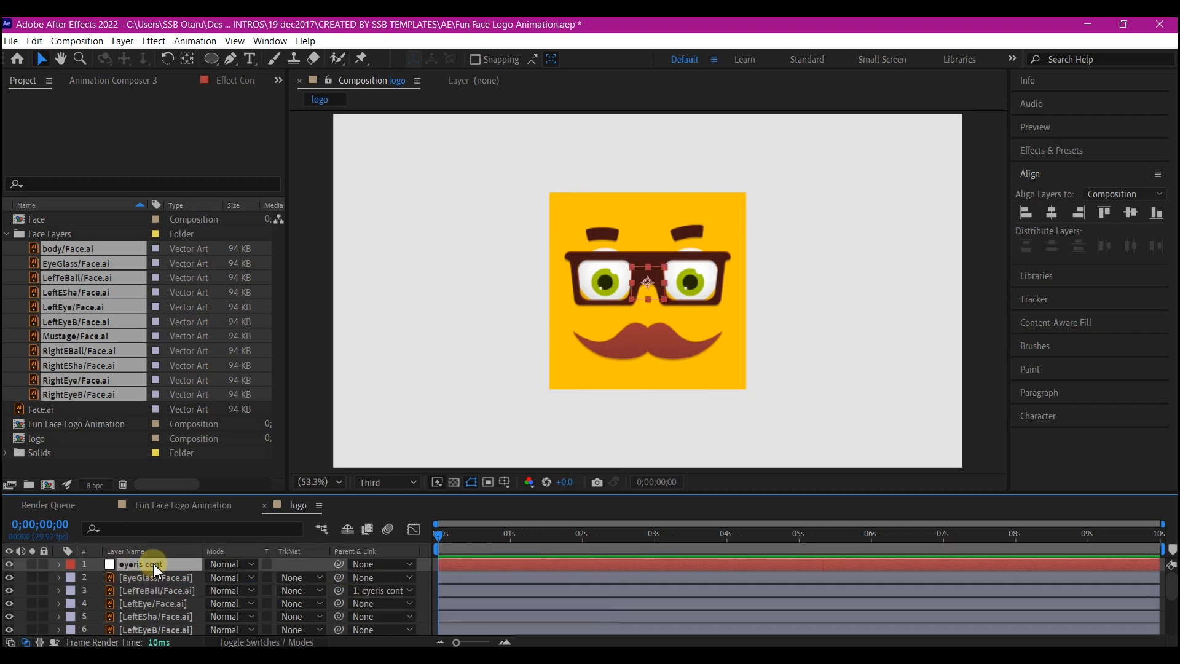
key(p)
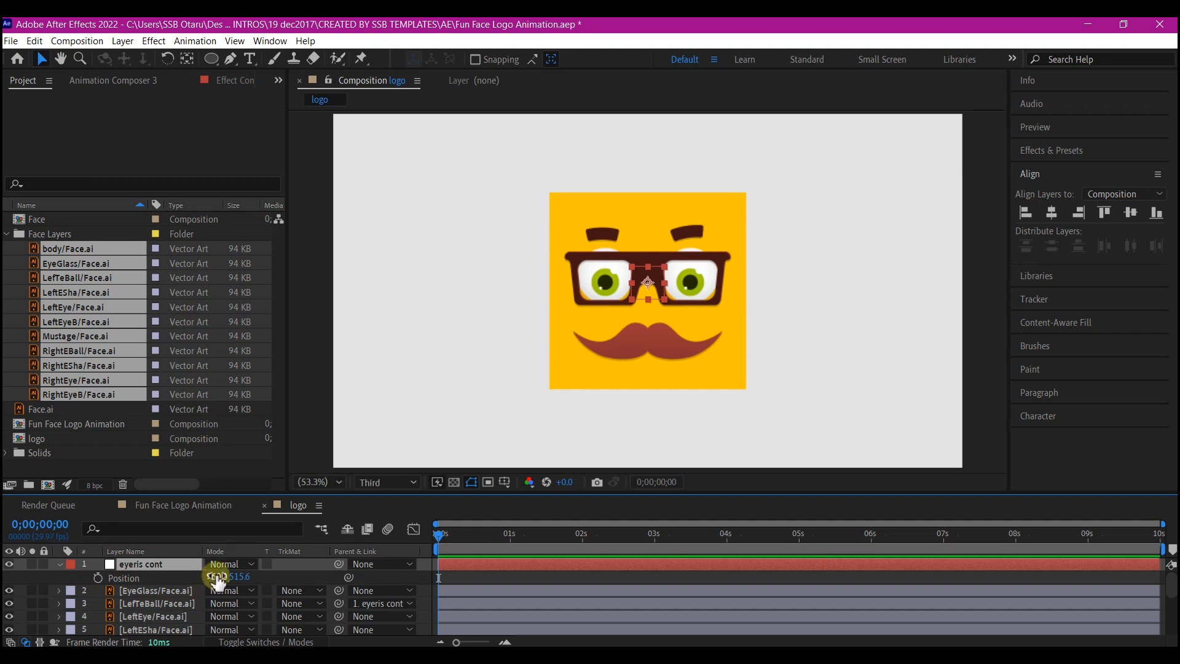
drag(218, 581, 186, 583)
key(ctrl+z)
key(p)
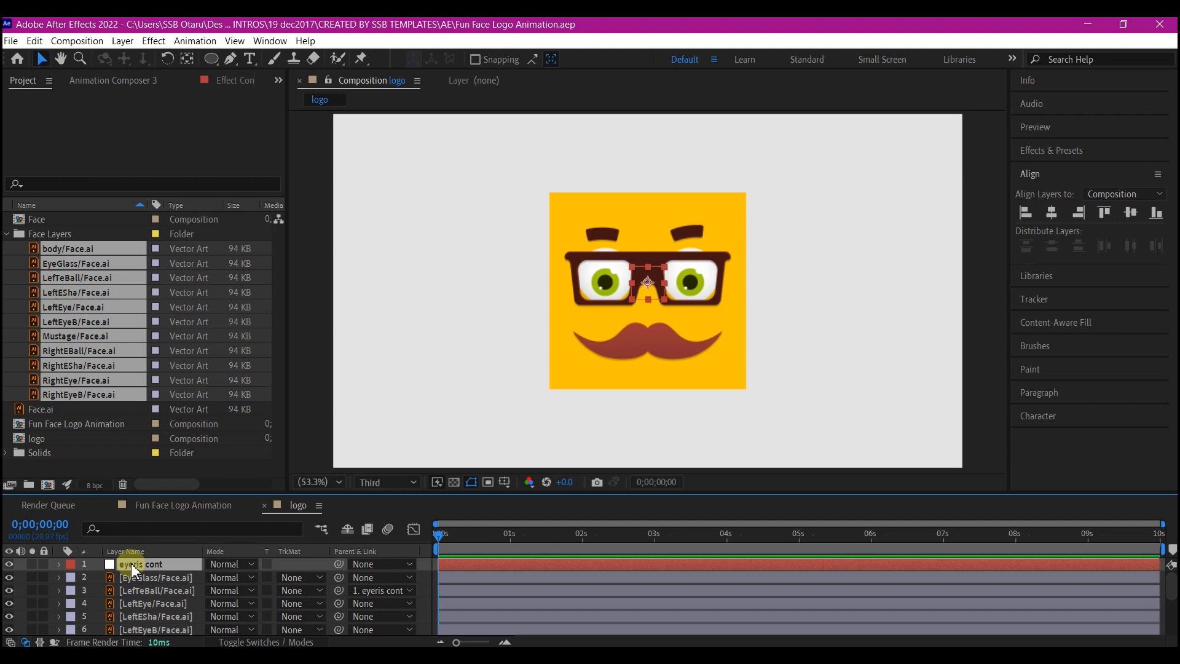
- Duplicate the eyeris cont null three times and select the first duplicate, eyeris cont 2
key(ctrl+d)
key(ctrl+d)
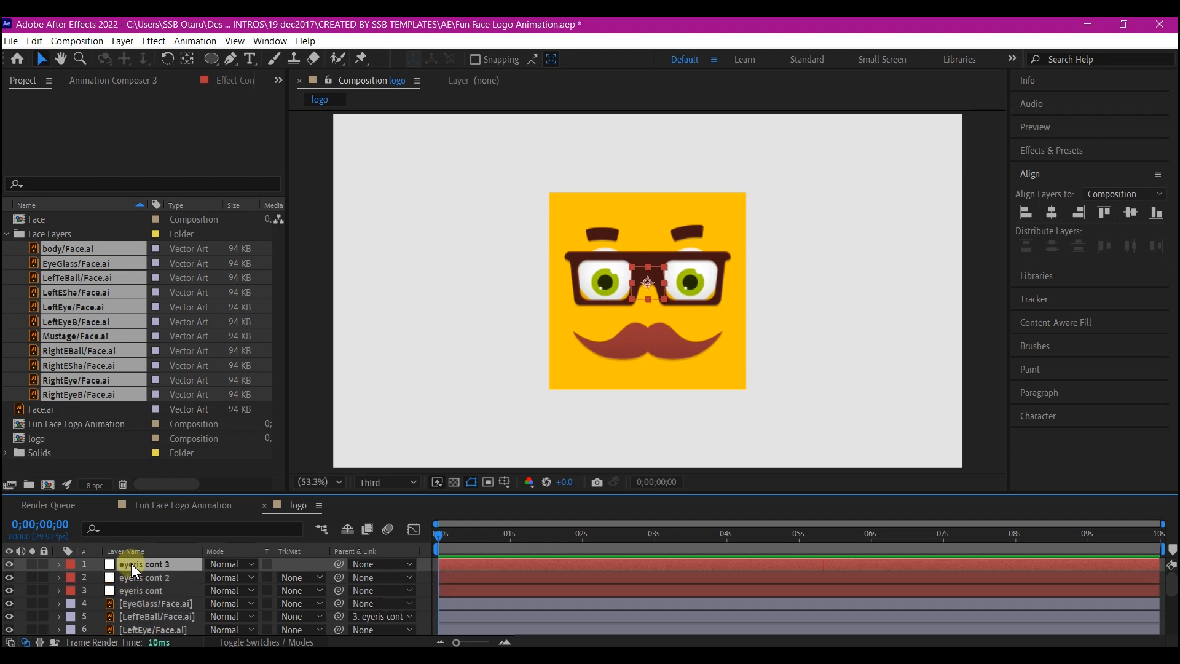
key(ctrl+d)
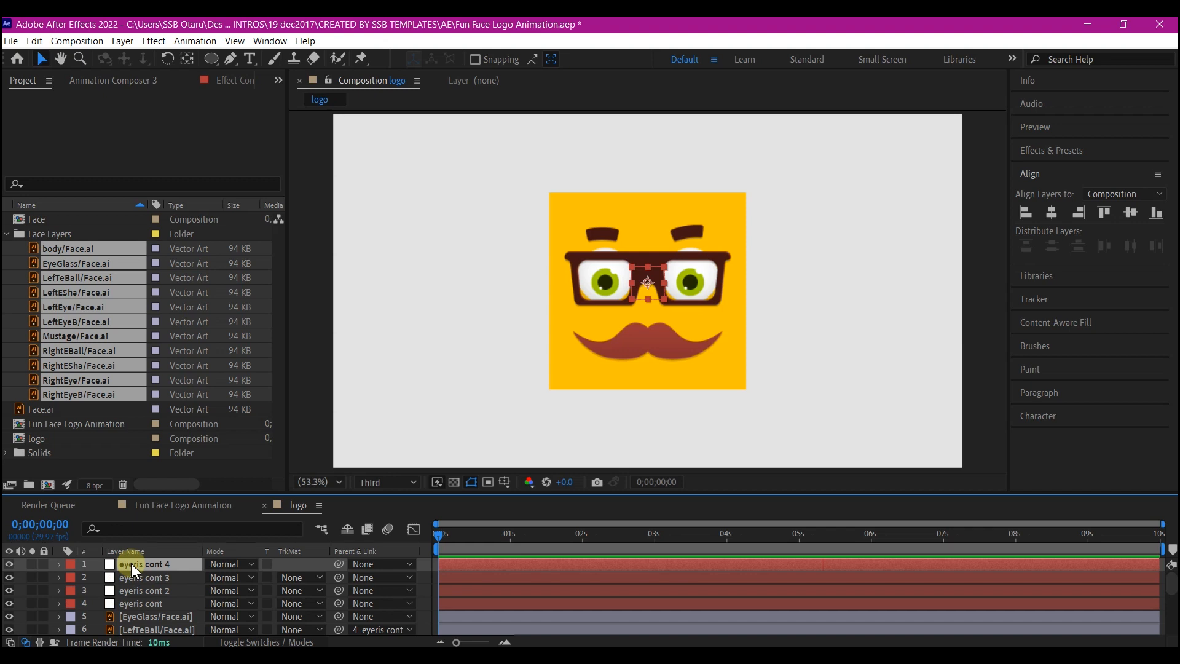
click(135, 591)
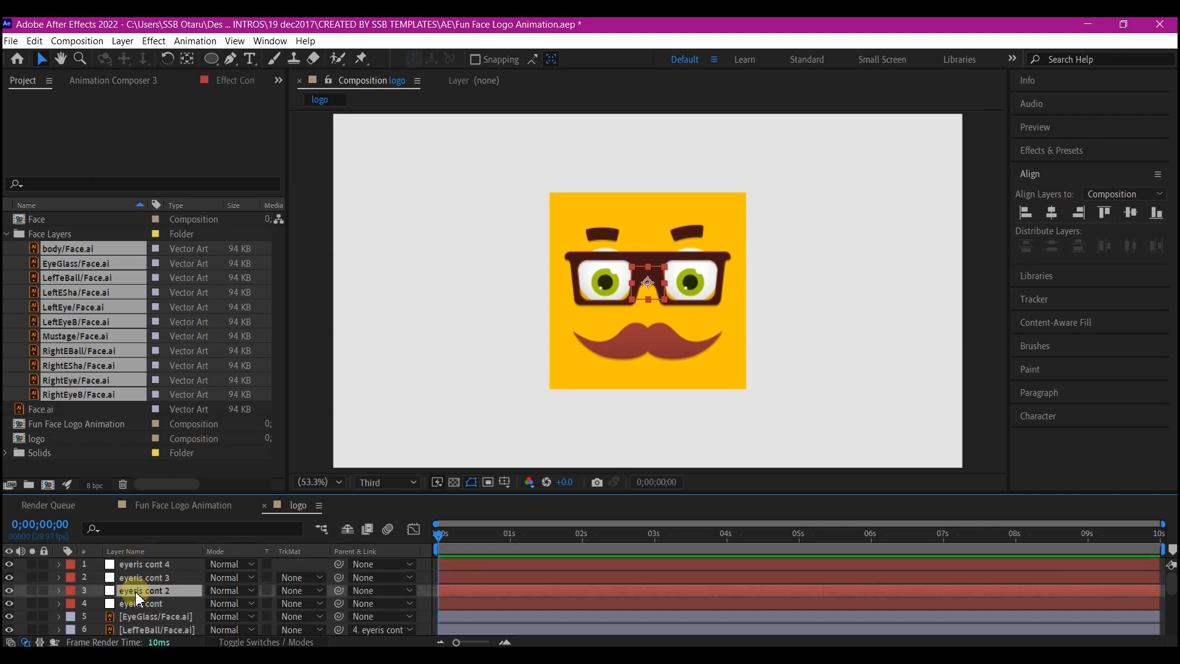
scroll(148, 592, down, 3)
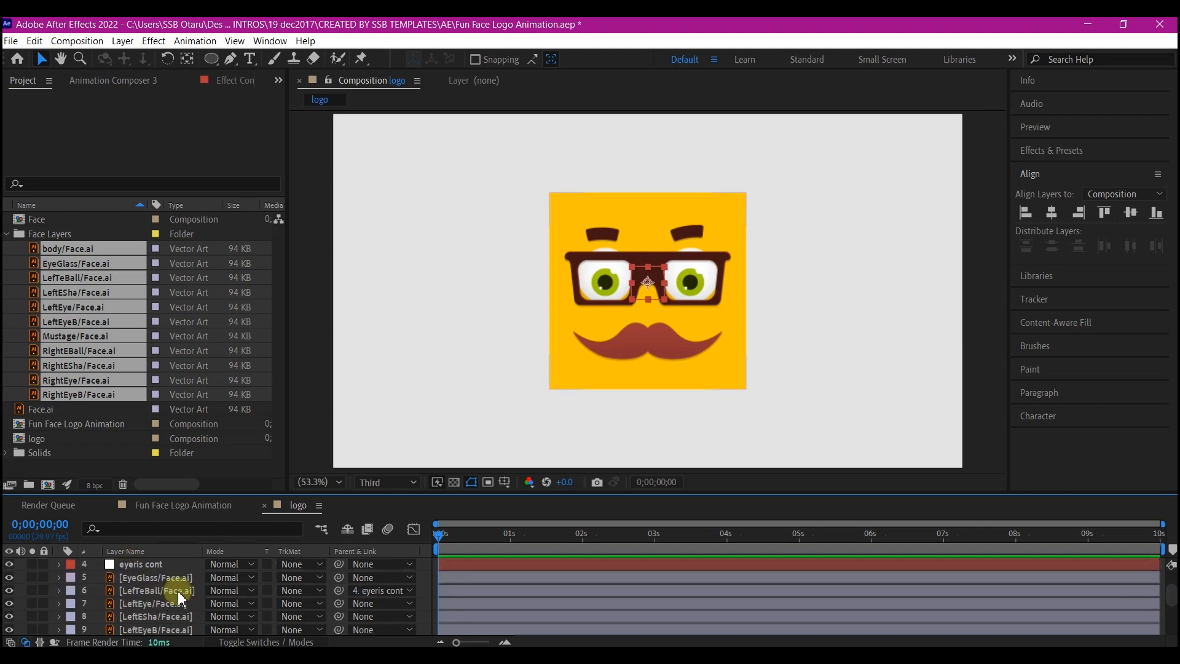
- Raise the eyebrow contrl null to eyebrow height and parent the LeftEyeB and RightEyeB layers to it
scroll(182, 599, up, 3)
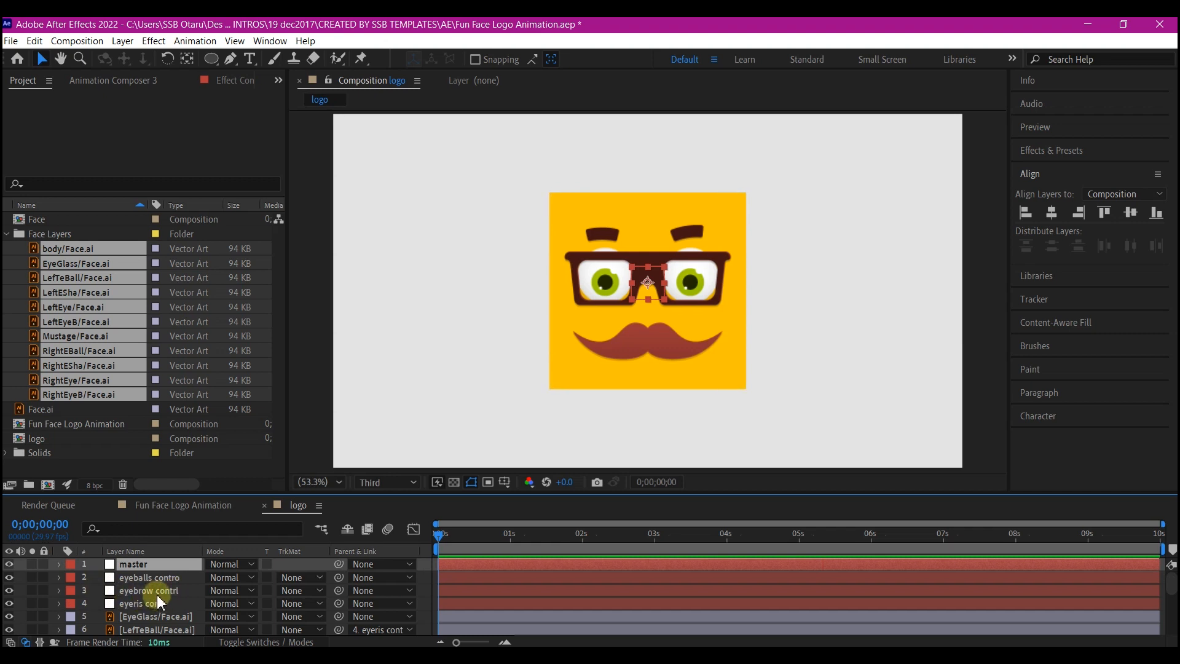
click(154, 591)
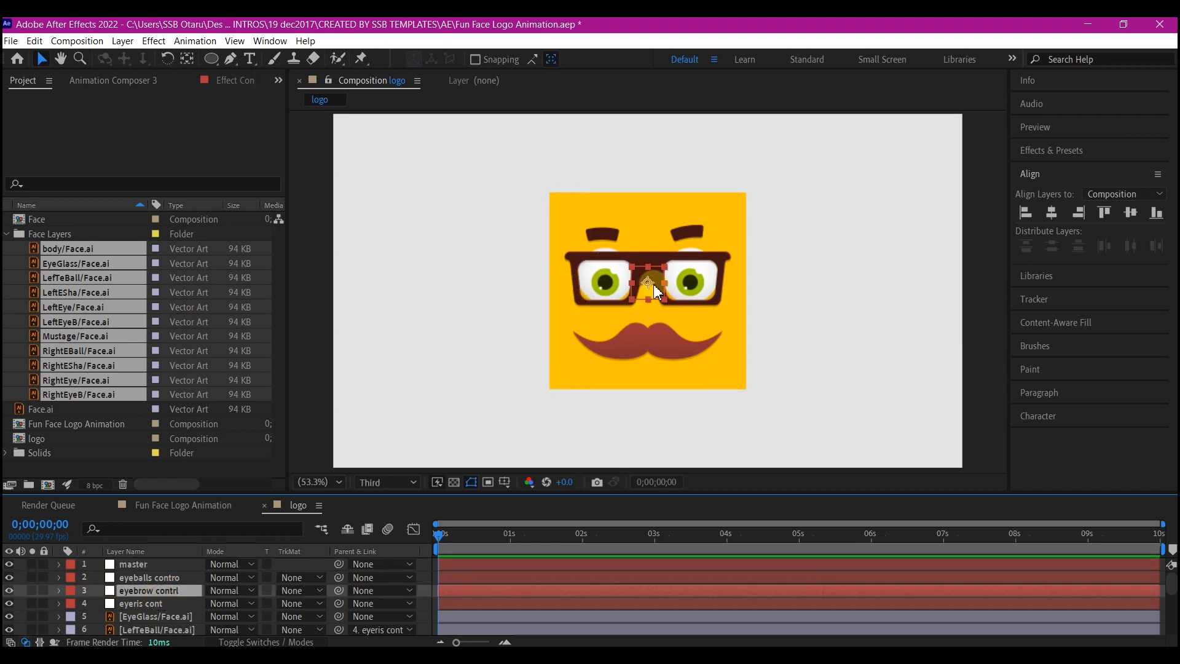
drag(651, 284, 649, 236)
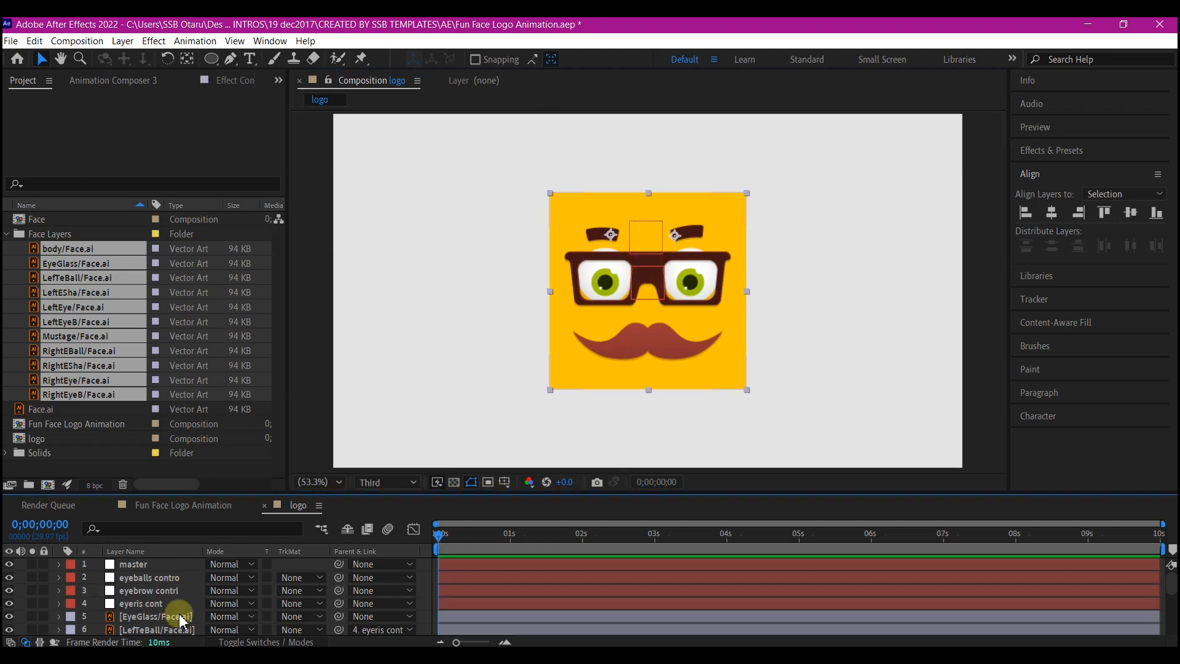
scroll(179, 616, down, 2)
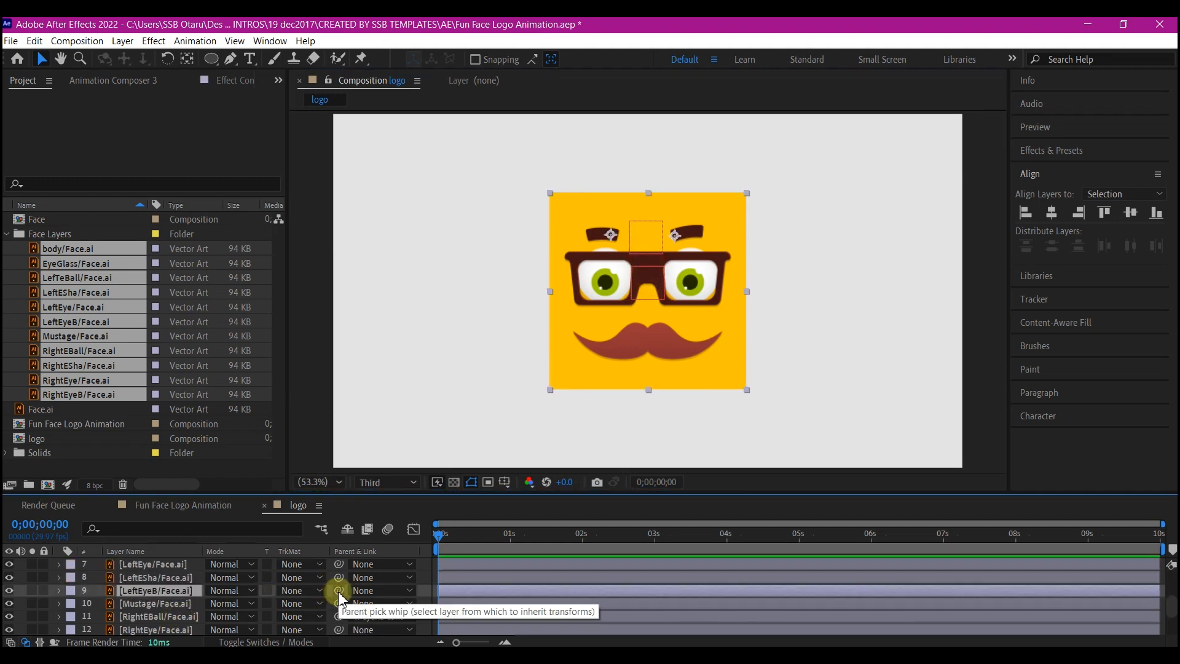
drag(339, 594, 149, 593)
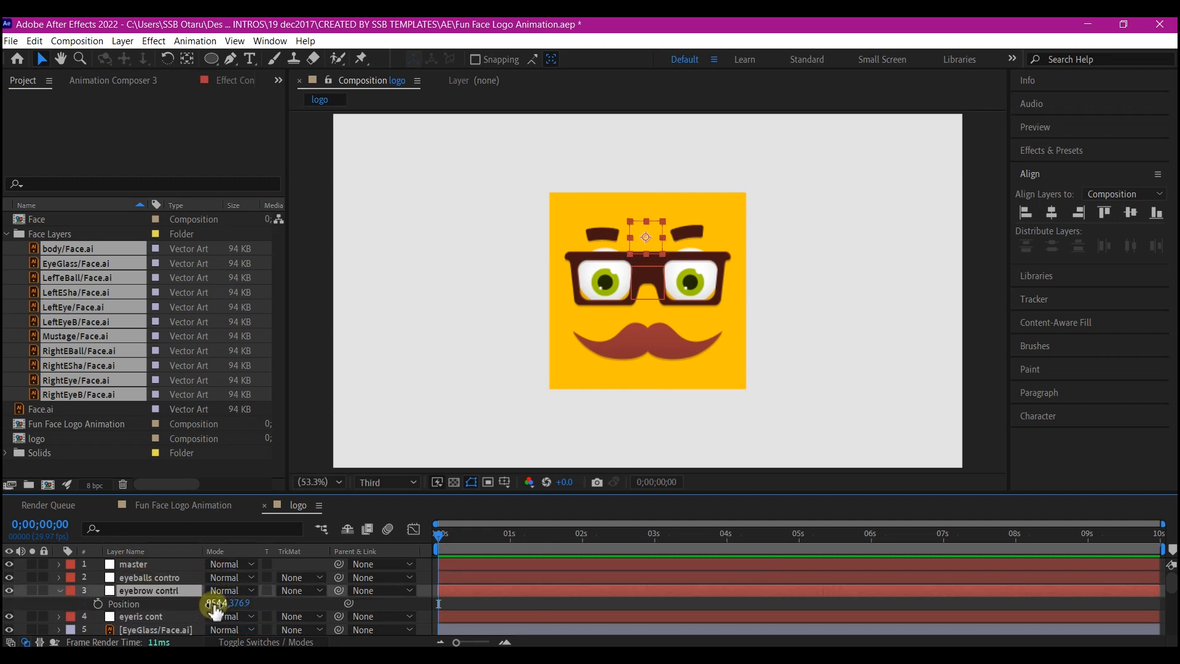
- Test the eyebrow control by shifting the null's X position, undo the shift, and save the project
mouse_move(215, 608)
mouse_down()
mouse_move(182, 601)
mouse_move(227, 595)
mouse_move(193, 603)
mouse_move(211, 606)
mouse_up()
key(ctrl+s)
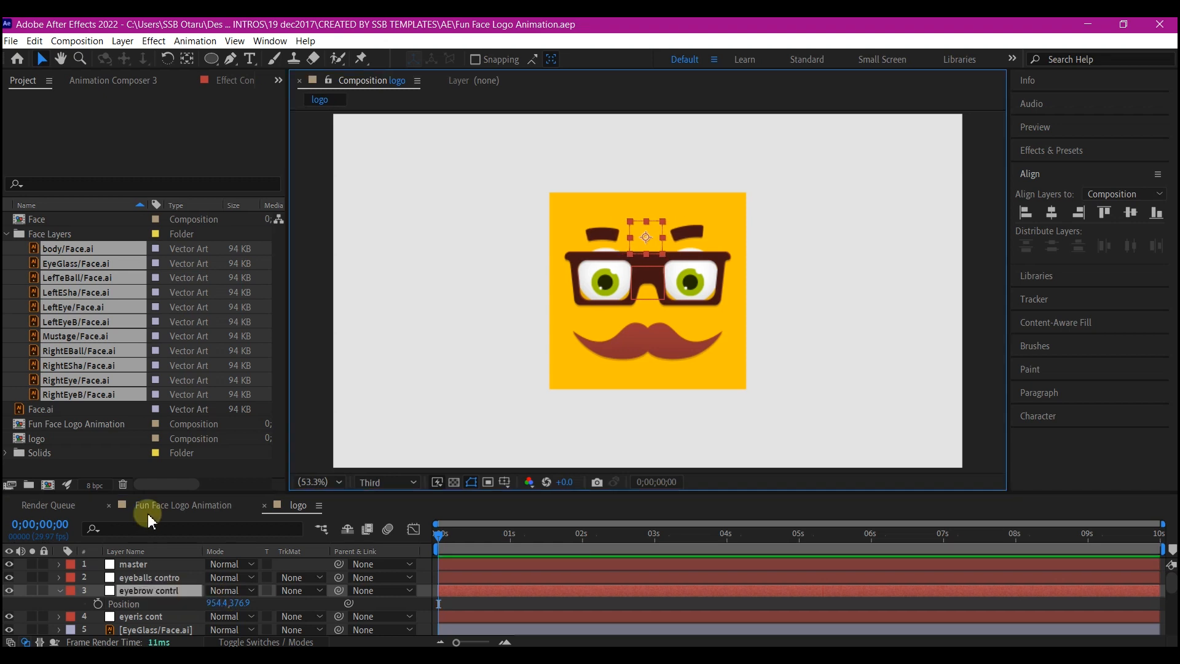
- Parent the LeftEye, LeftESha, RightEye and RightESha layers to the eyeballs contro null
scroll(148, 633, down, 2)
click(154, 616)
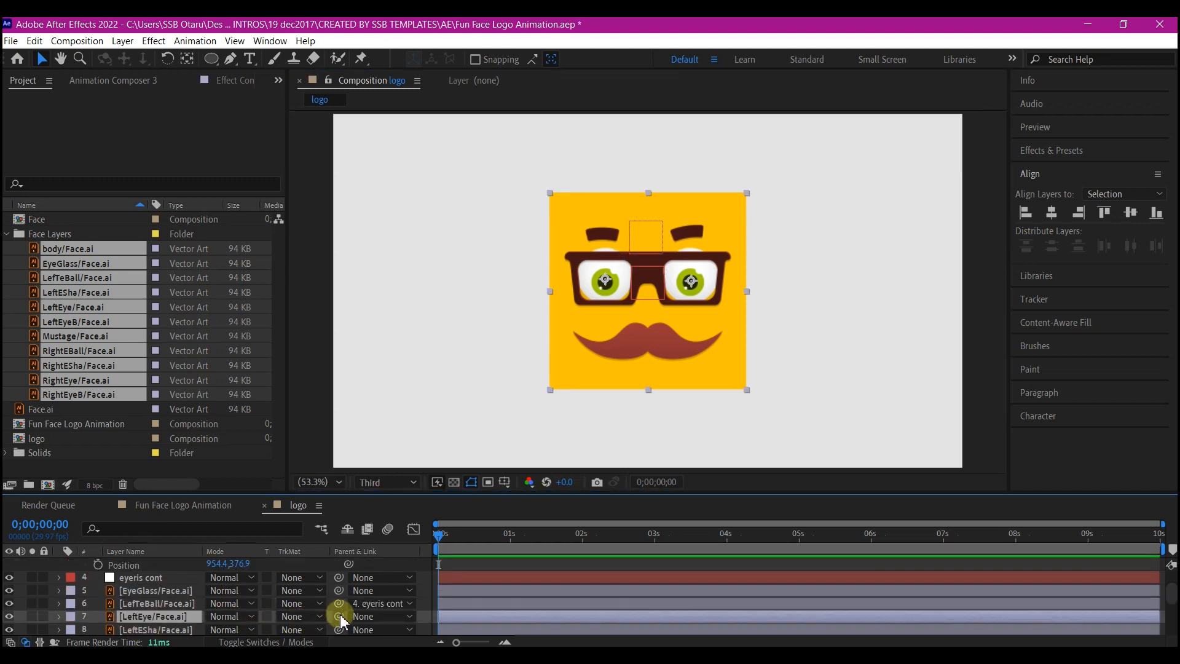
drag(338, 616, 142, 583)
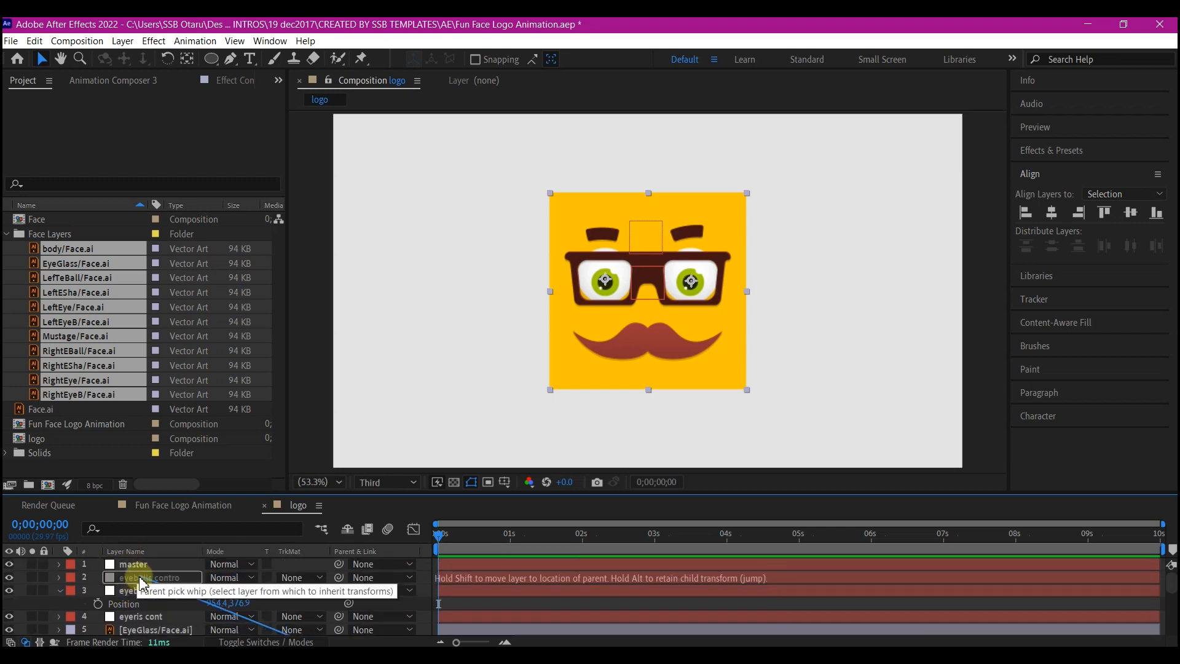
drag(141, 581, 140, 578)
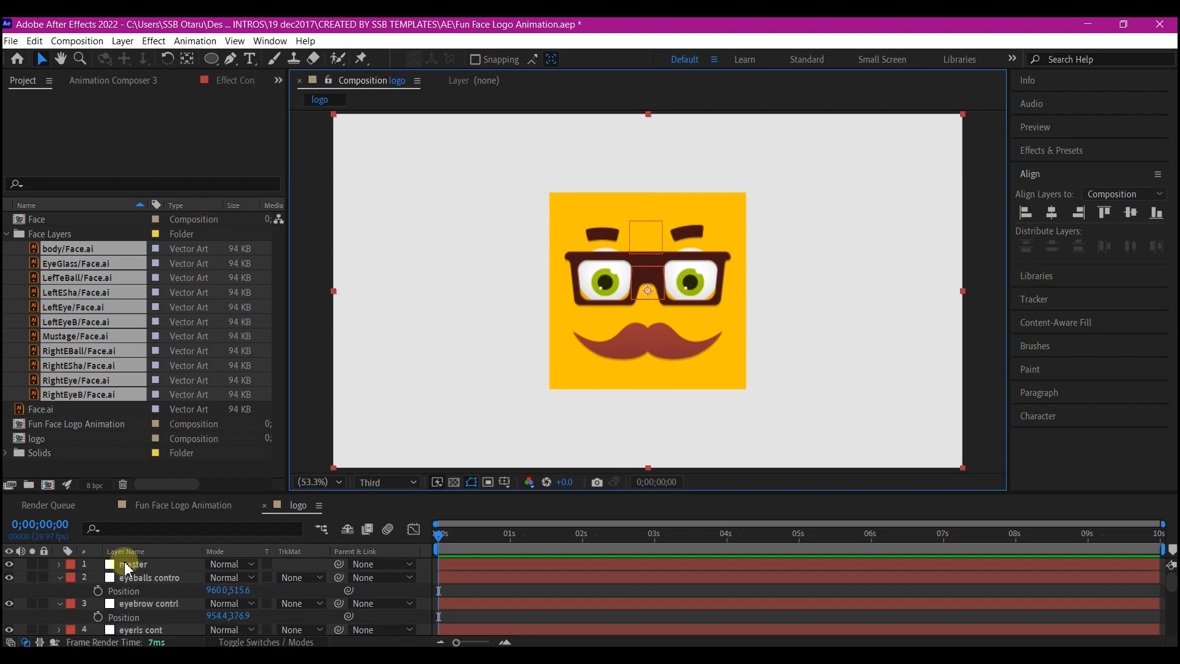
- Align the master null to the composition's centre both horizontally and vertically
click(129, 563)
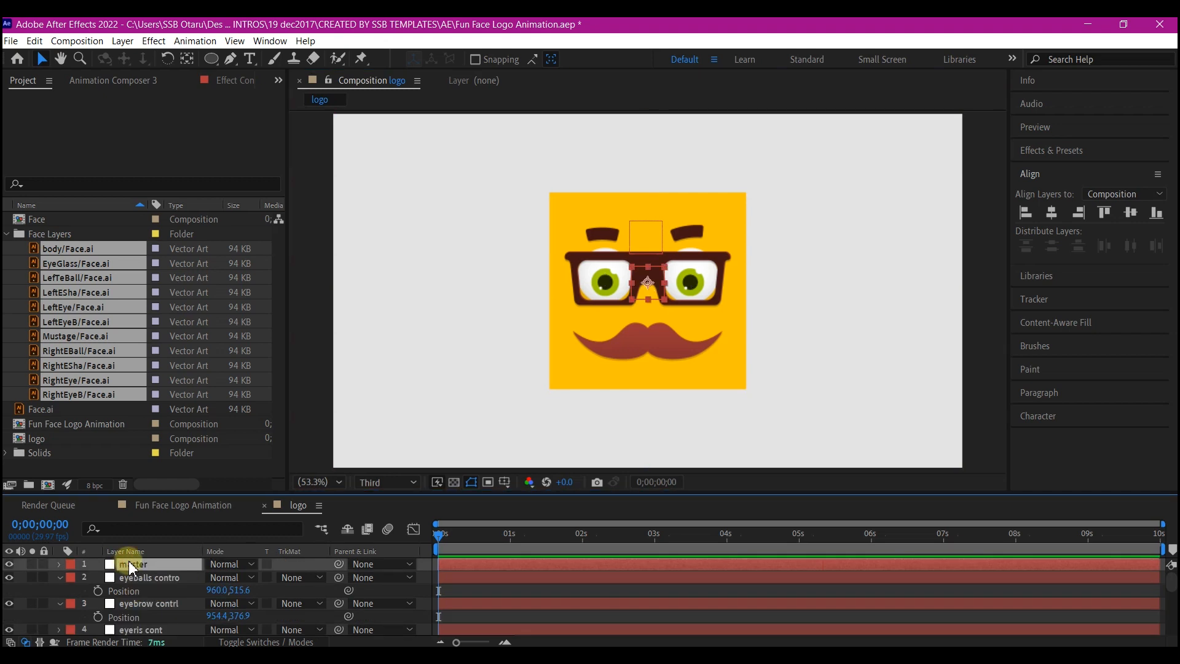
click(1051, 212)
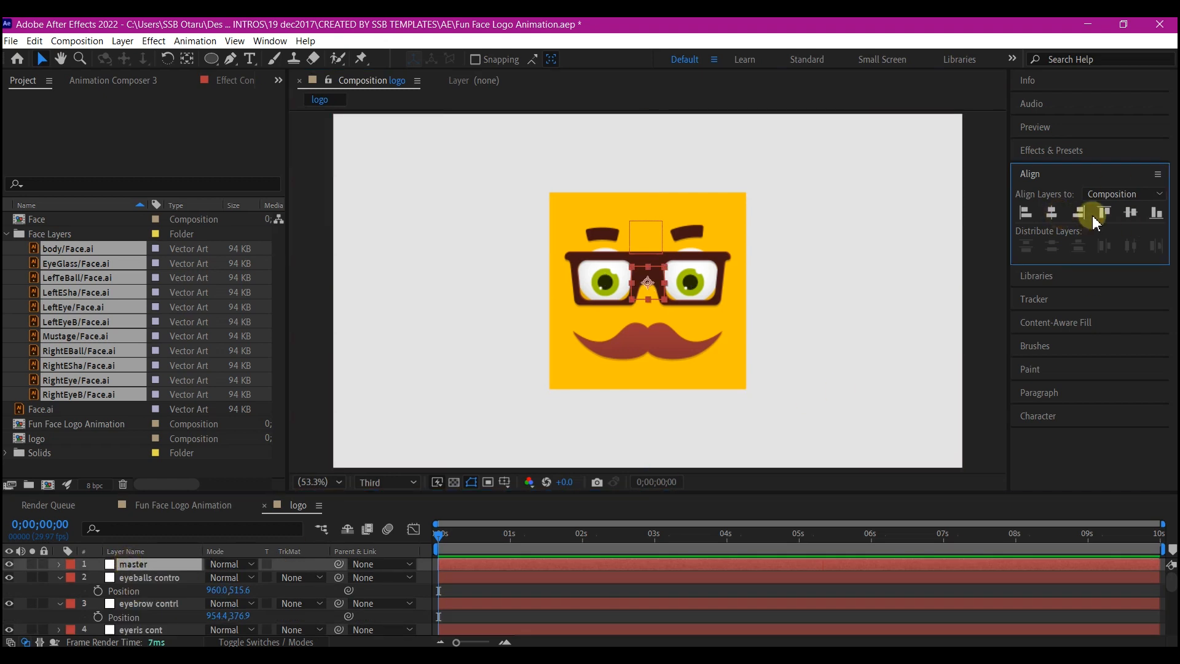
click(1134, 213)
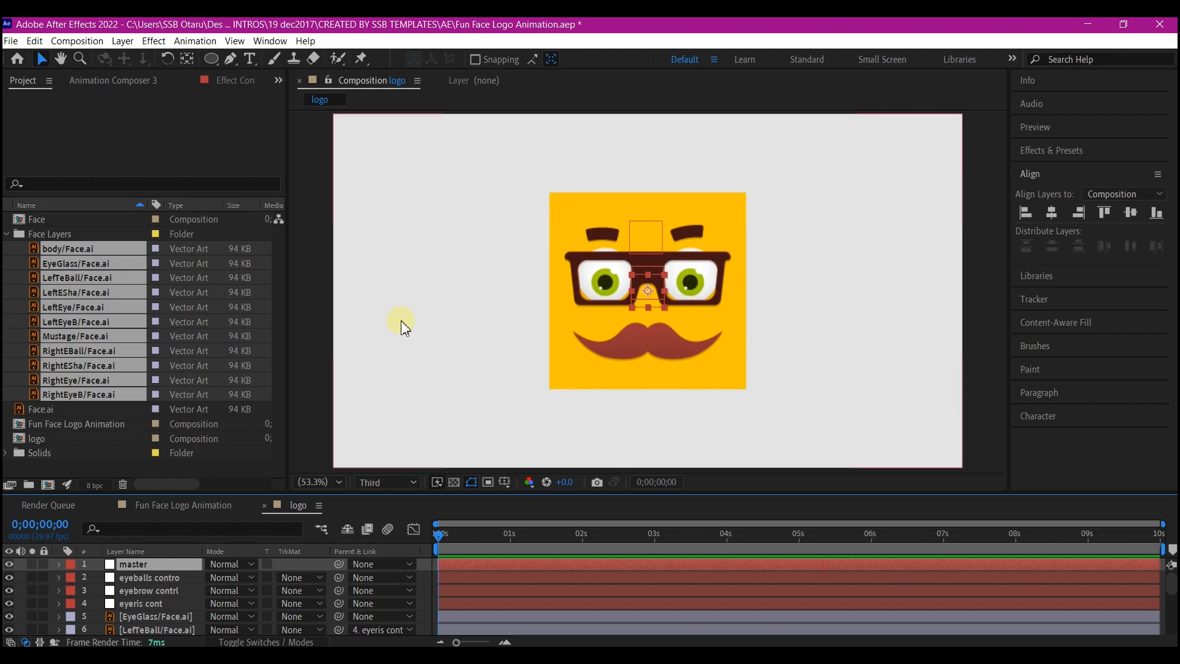
- Parent the eyeballs contro, eyebrow contrl and eyeris cont nulls to the body/Face.ai layer
click(141, 604)
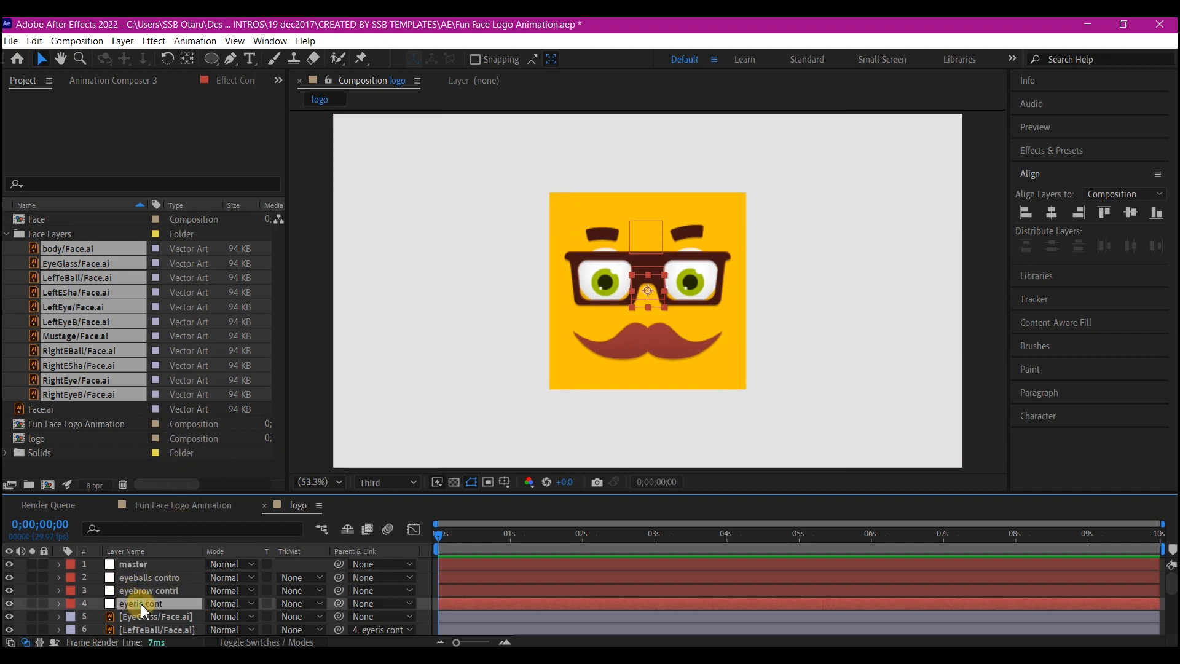
ctrl+click(147, 591)
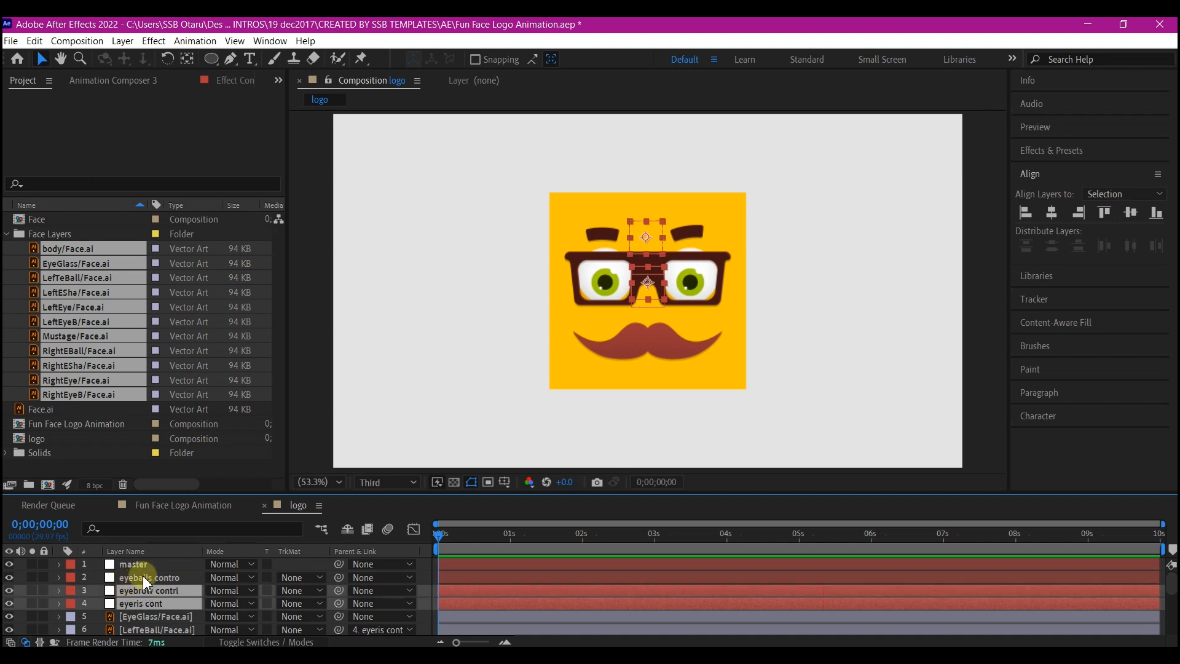
ctrl+click(146, 579)
scroll(154, 597, down, 2)
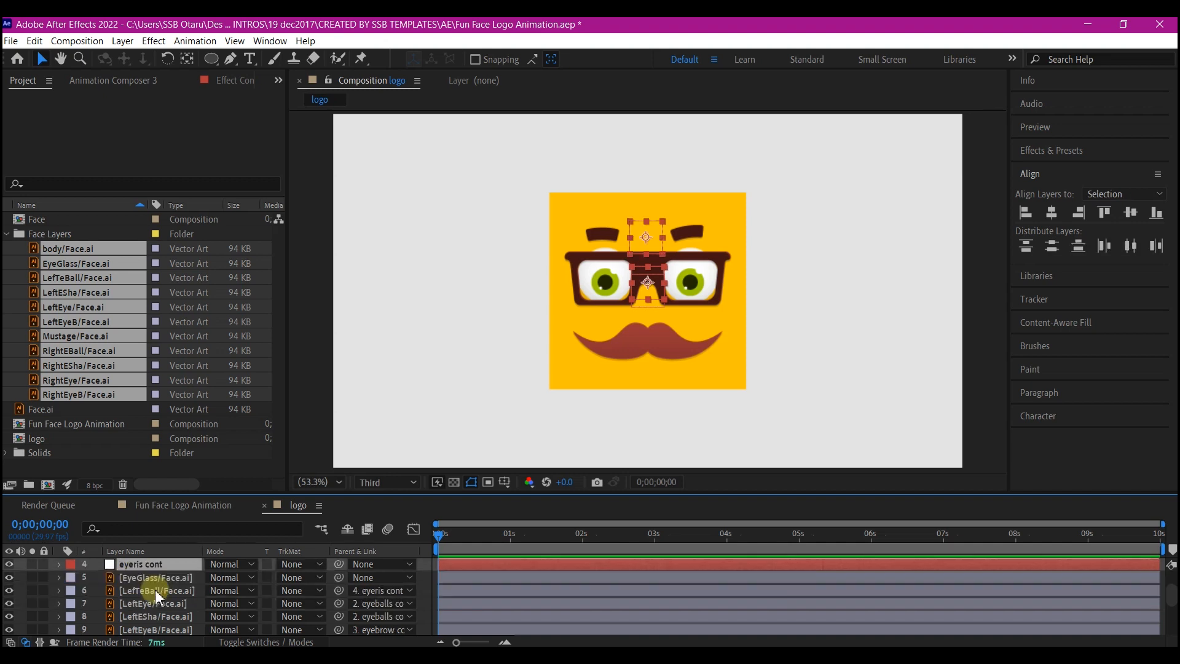
scroll(258, 575, up, 2)
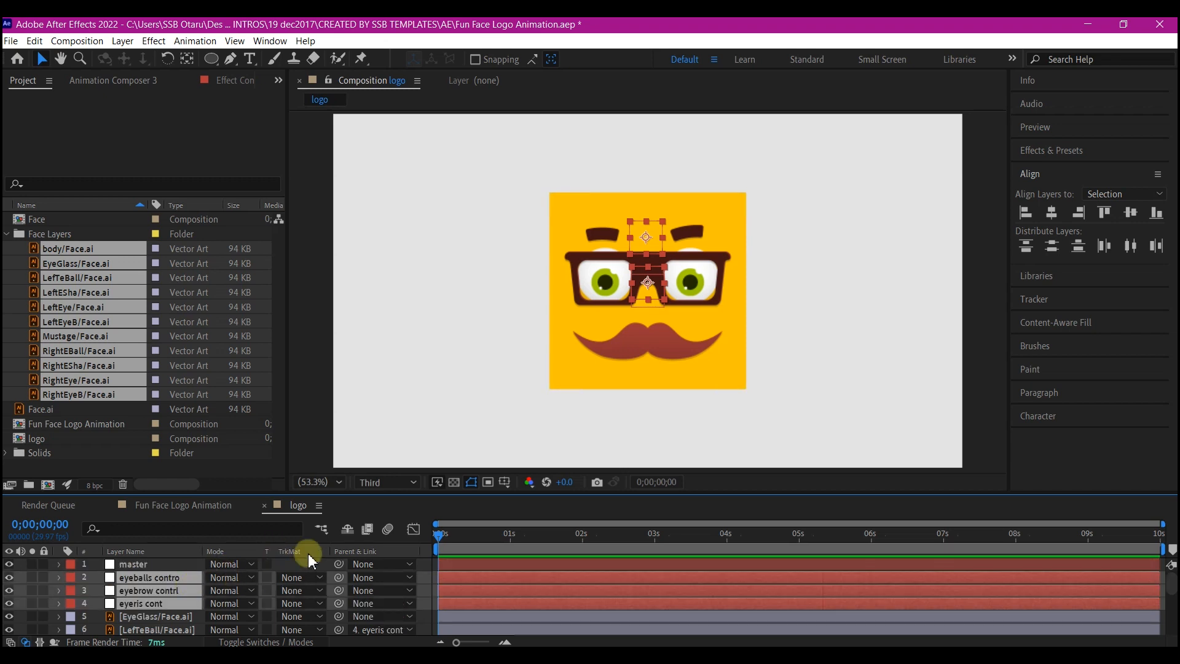
click(362, 579)
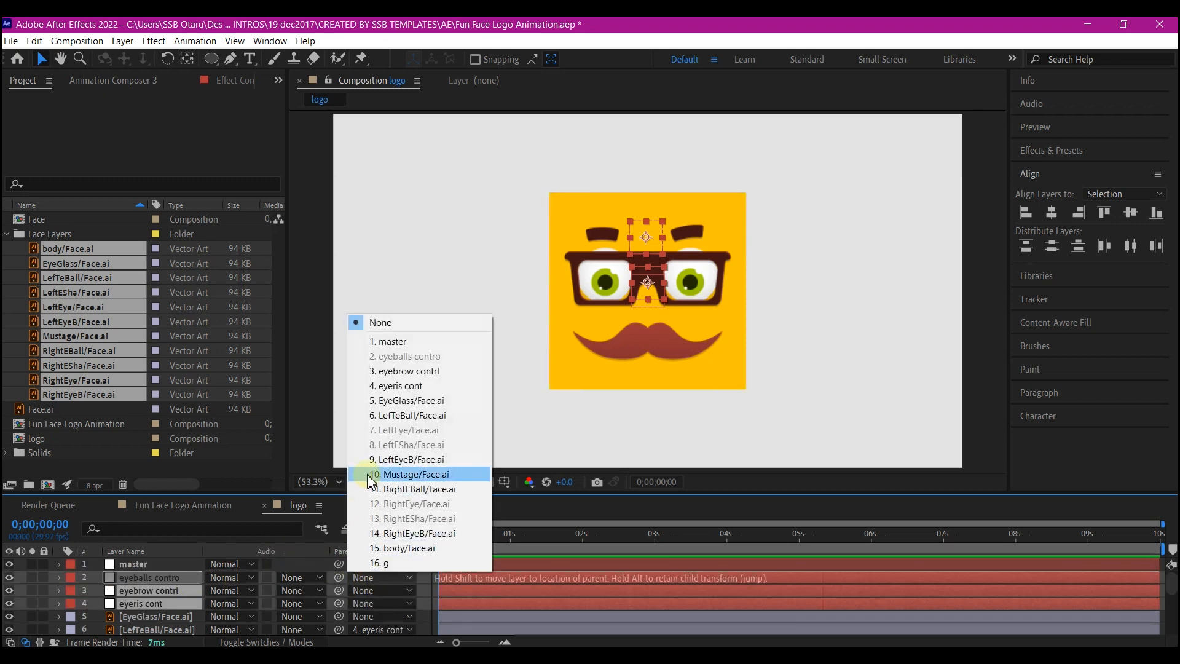
click(401, 549)
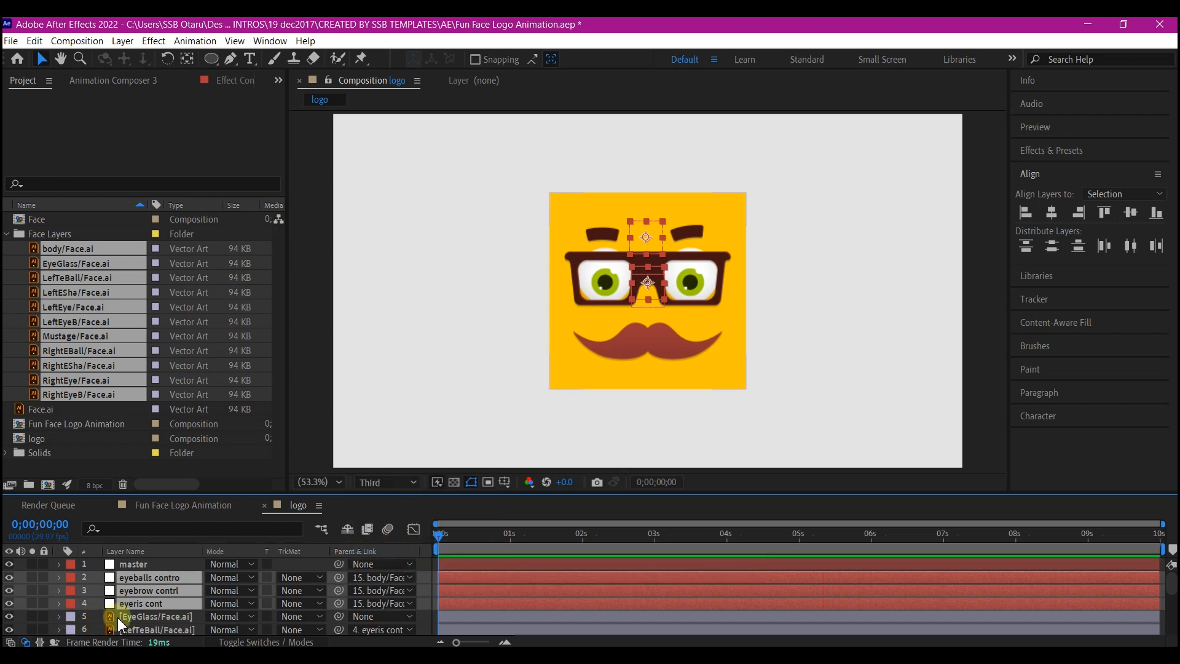
- Test the face rig by shifting the body/Face.ai layer's X position, and undo the shift
scroll(163, 617, down, 5)
click(163, 617)
key(p)
drag(220, 627, 109, 623)
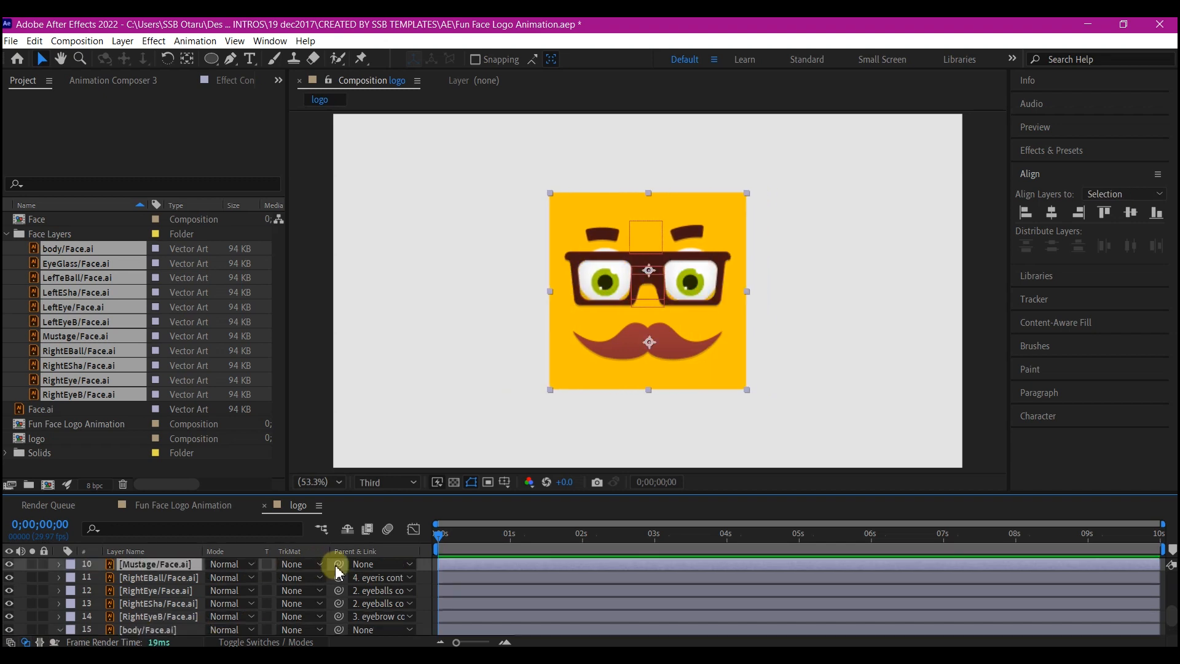
- Parent the EyeGlass and Mustage layers to body/Face.ai, and parent body/Face.ai to the master null
click(372, 565)
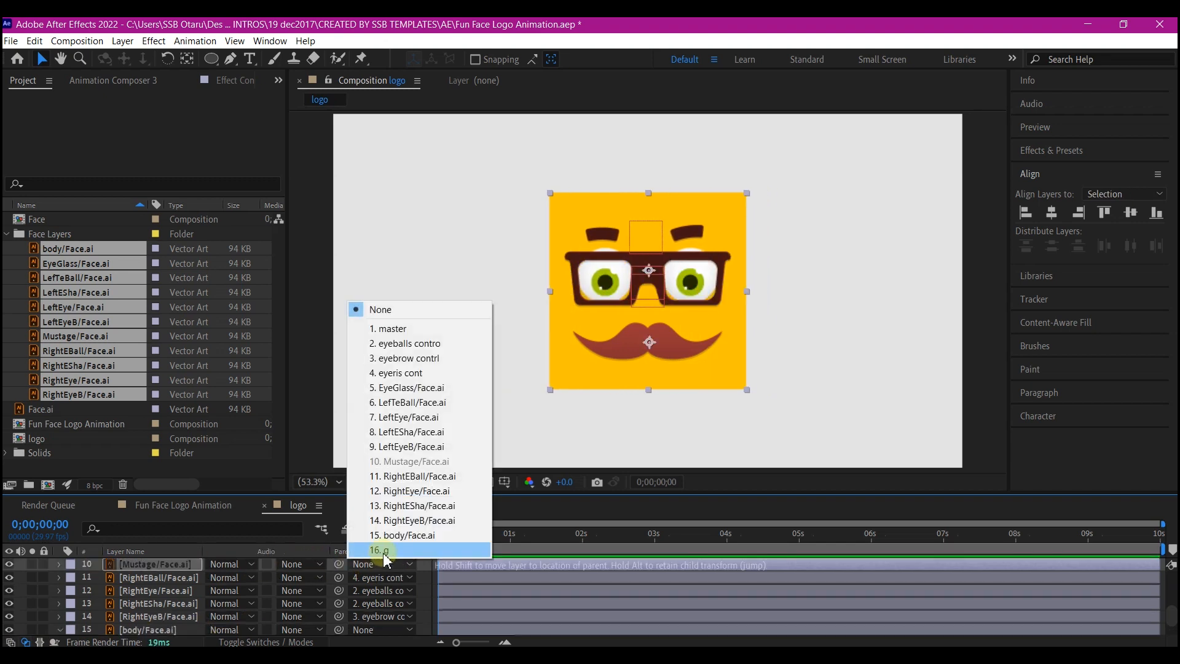
click(395, 536)
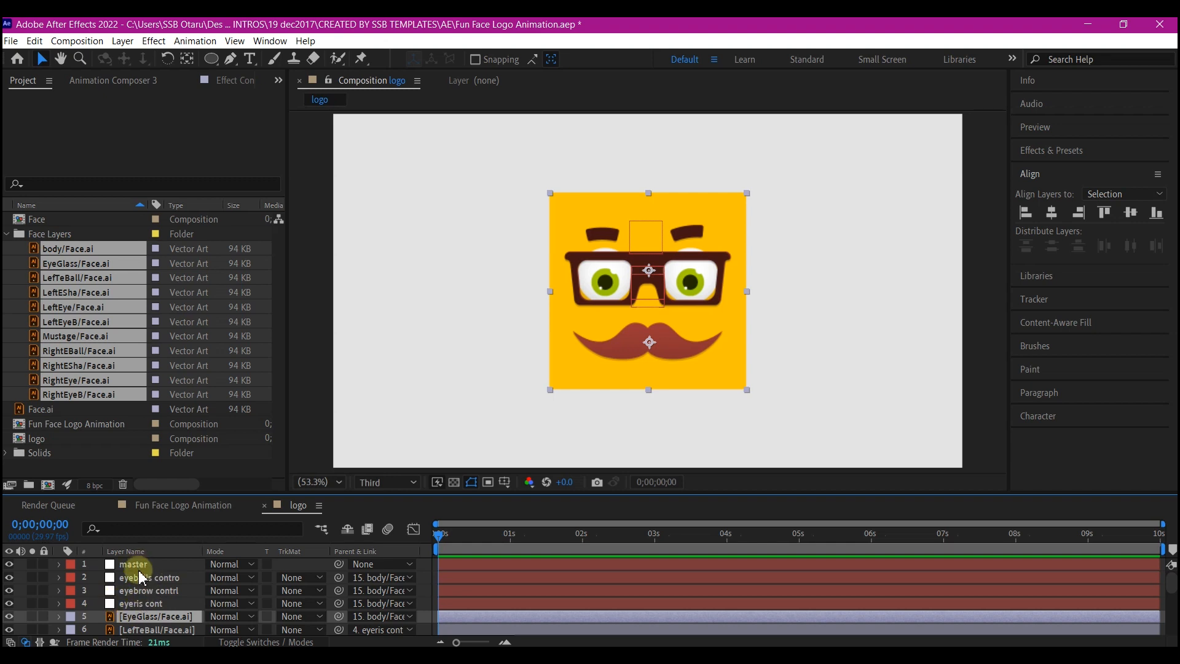
scroll(149, 590, down, 5)
scroll(149, 599, up, 5)
scroll(149, 605, down, 5)
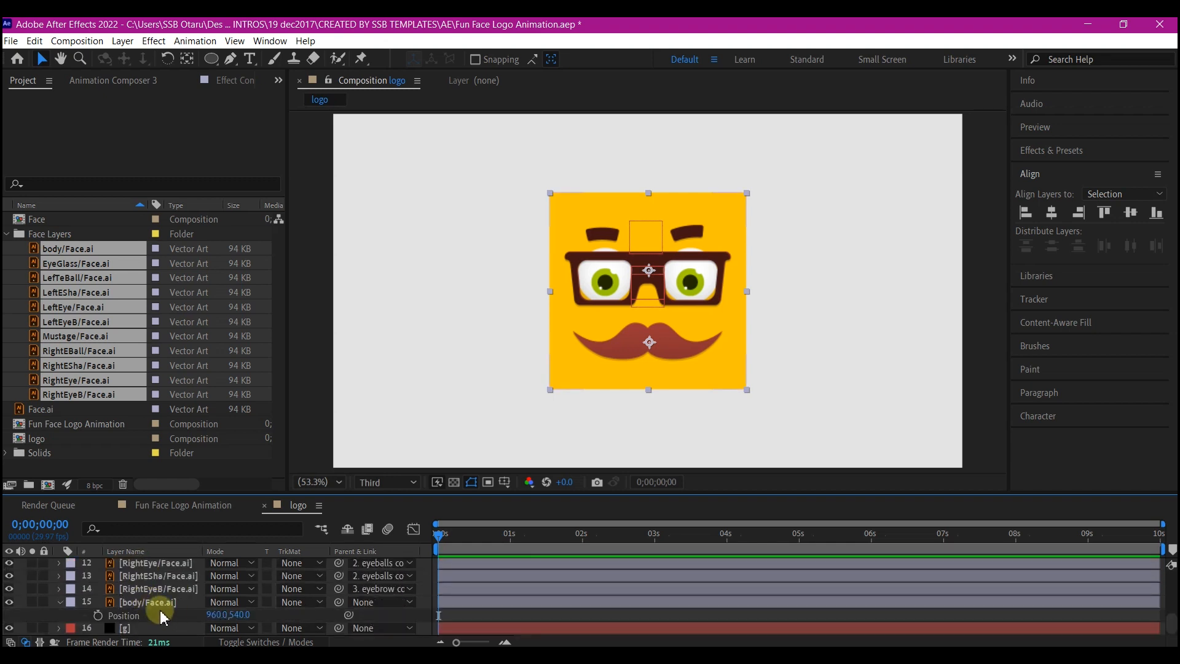
click(376, 602)
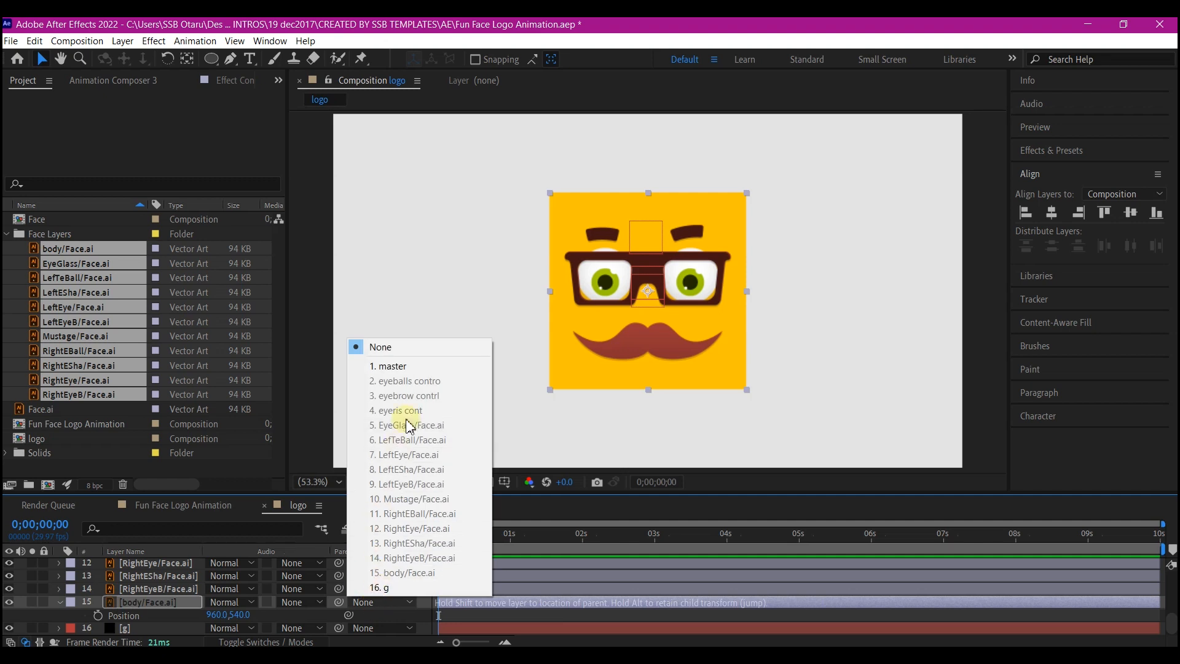
click(404, 367)
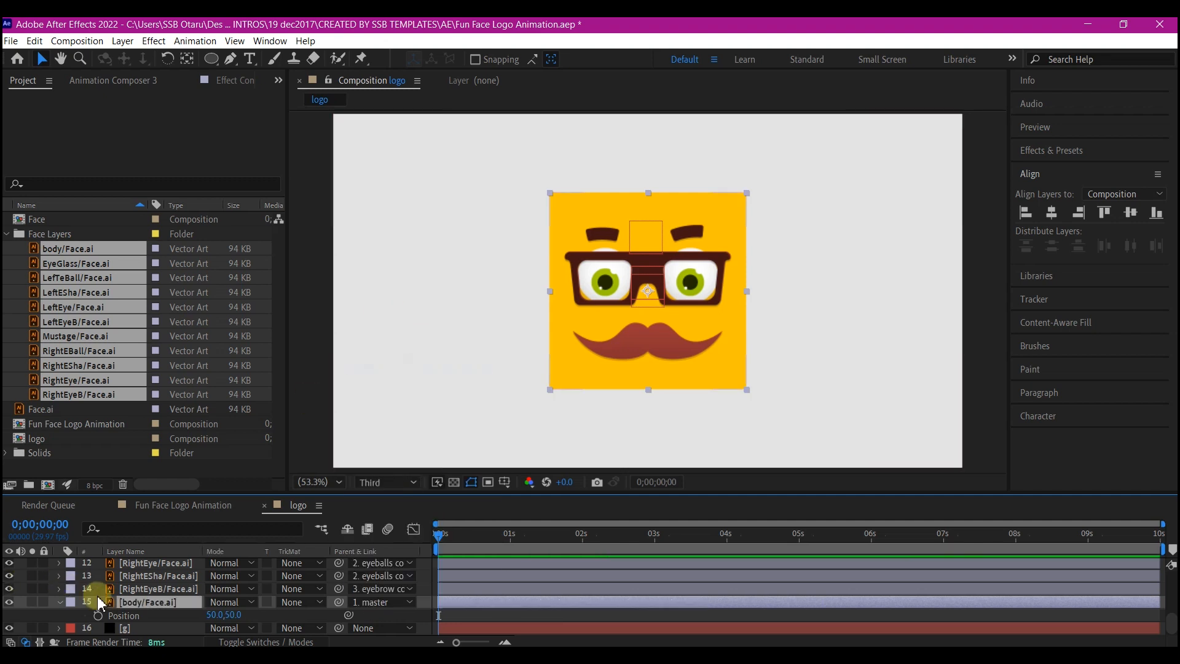
- Test the master control by moving the master null in the composition, and undo the move
scroll(123, 599, up, 5)
click(120, 563)
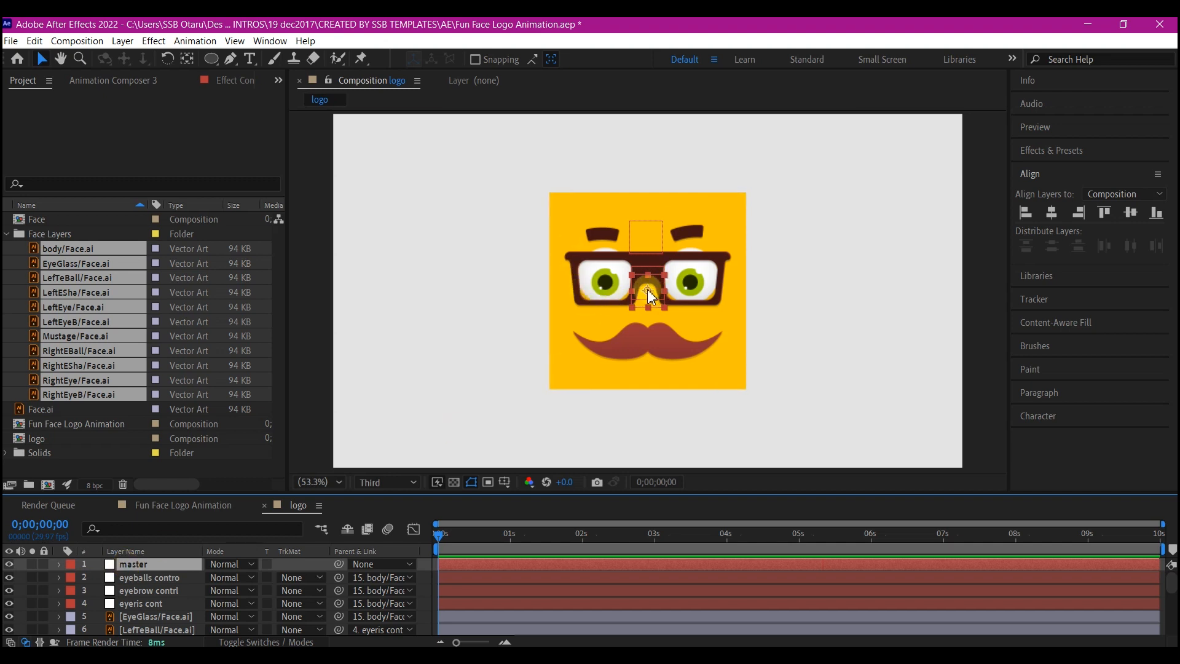
drag(647, 288, 653, 263)
click(124, 578)
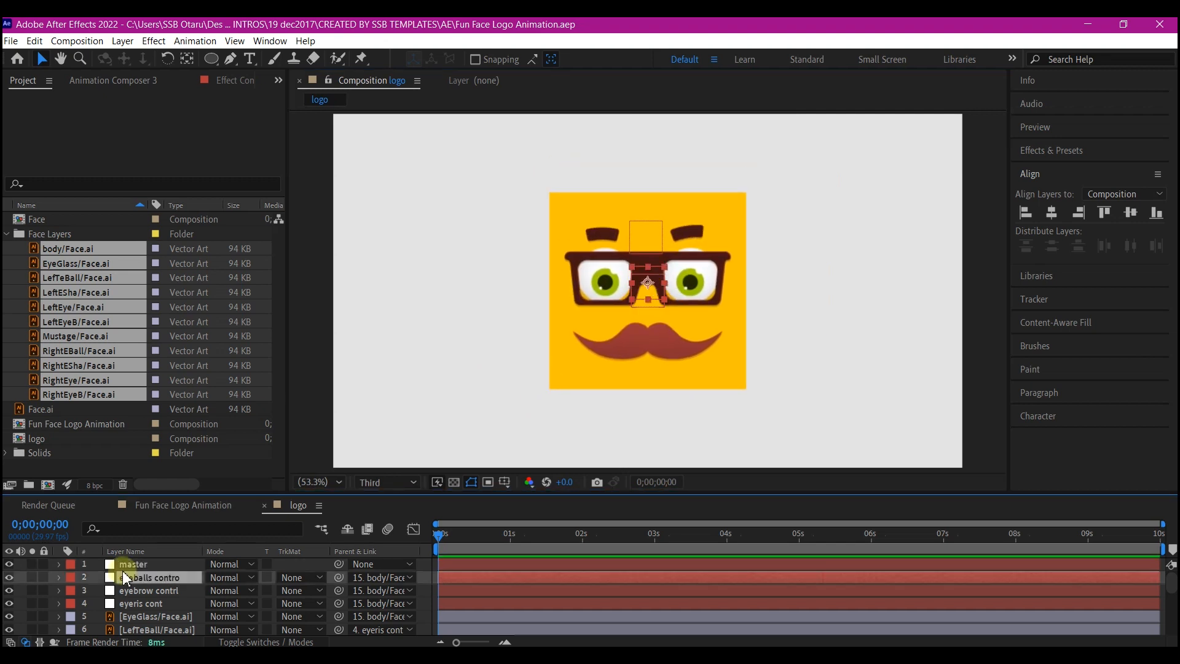
- Keyframe the master null's rotation at 0x+0.0° at 0;00;01;02 and at -1 revolution at 0;00;00;00
click(133, 564)
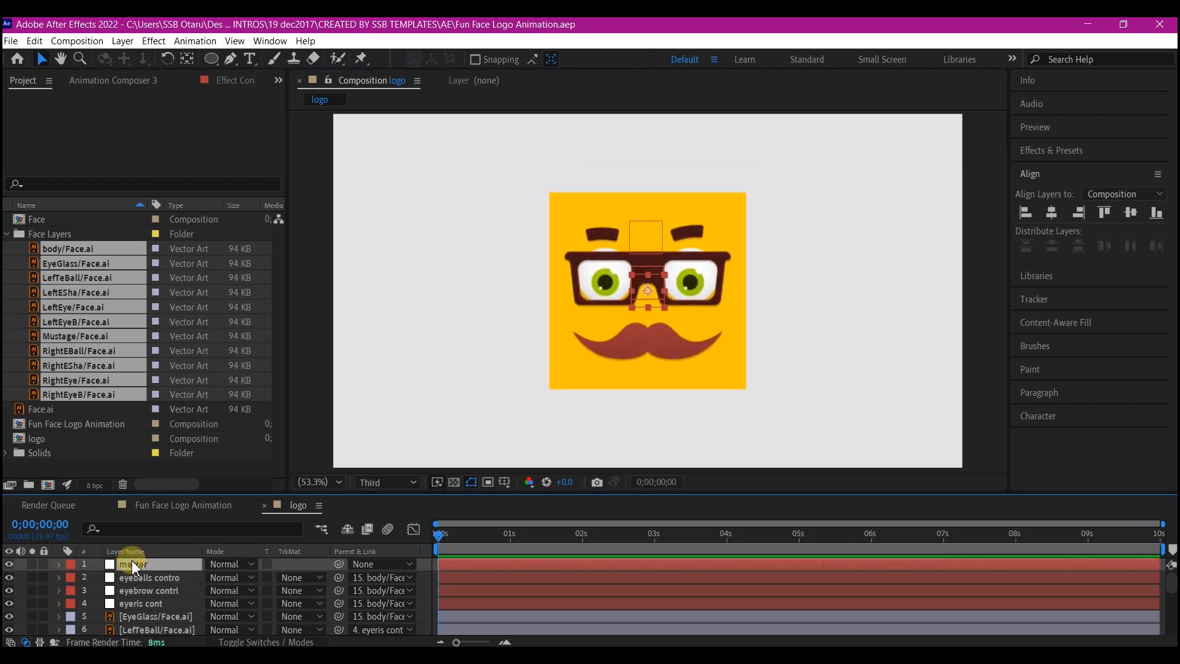
key(r)
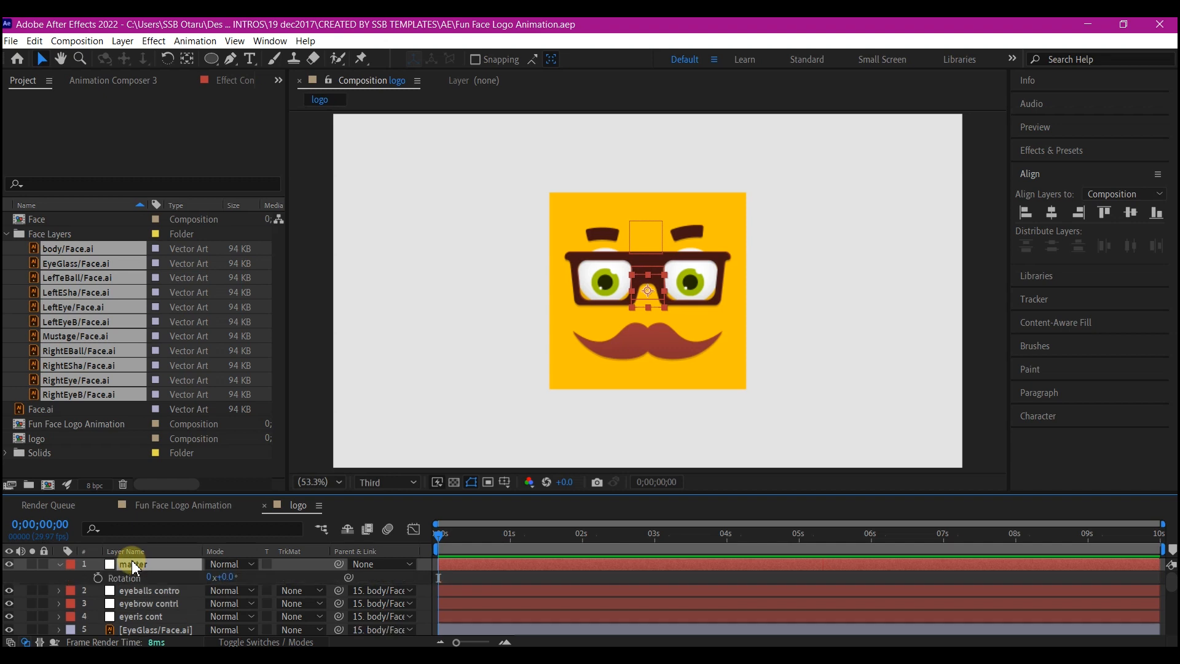
click(516, 531)
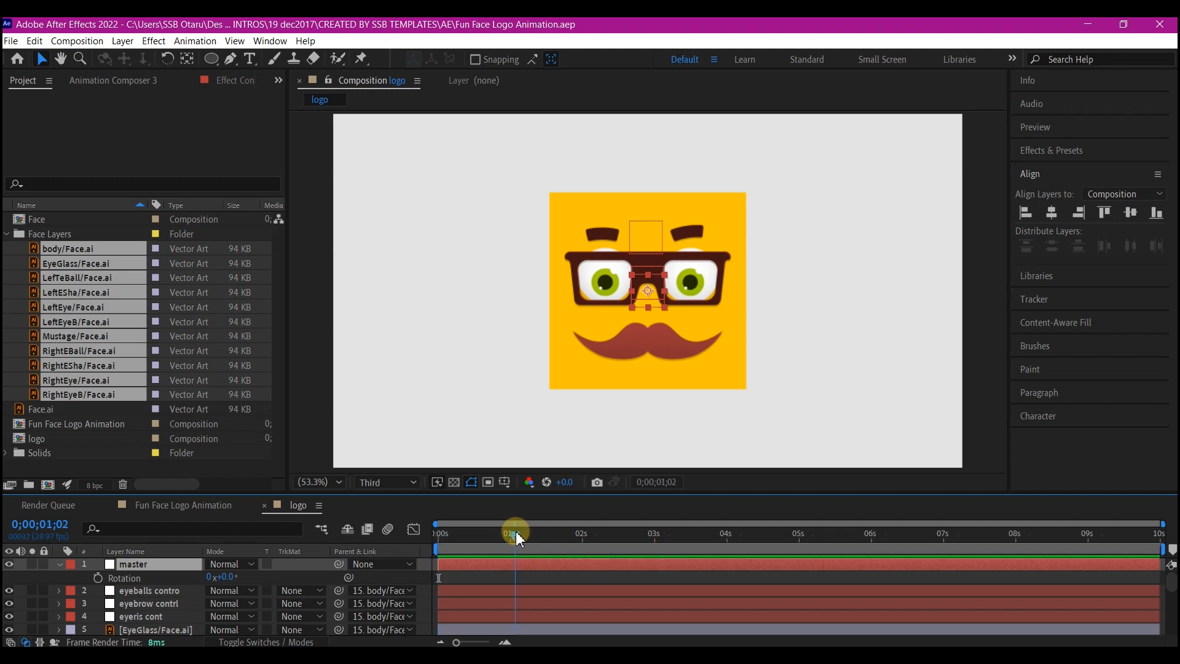
click(98, 578)
drag(457, 536, 428, 544)
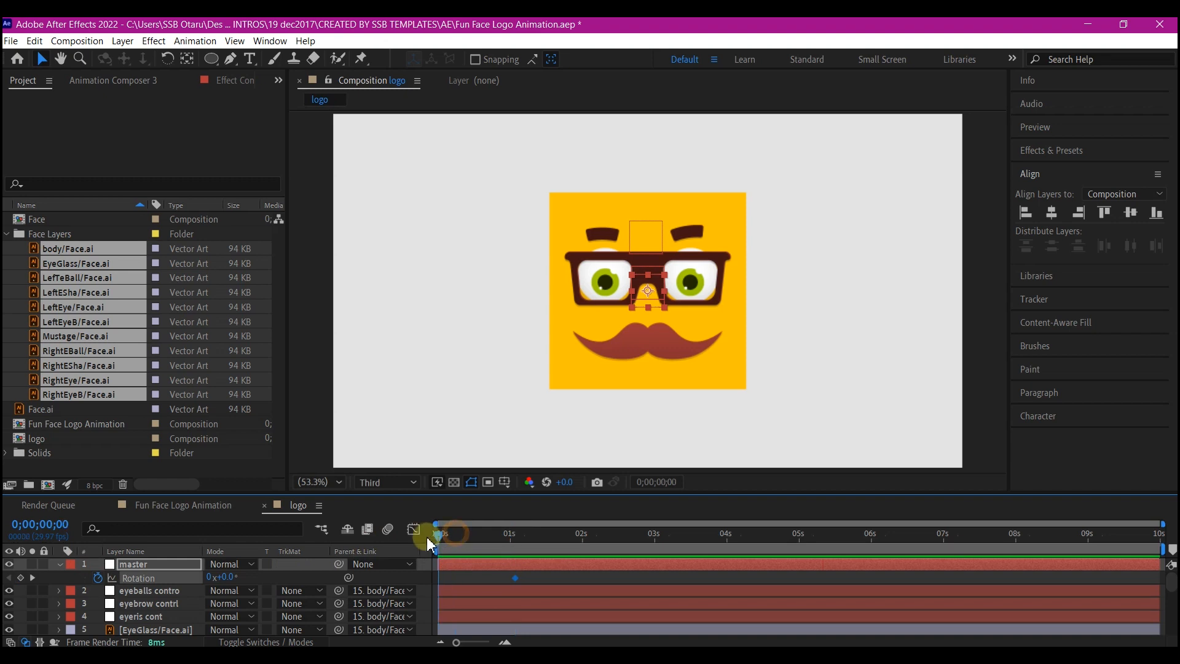
click(210, 578)
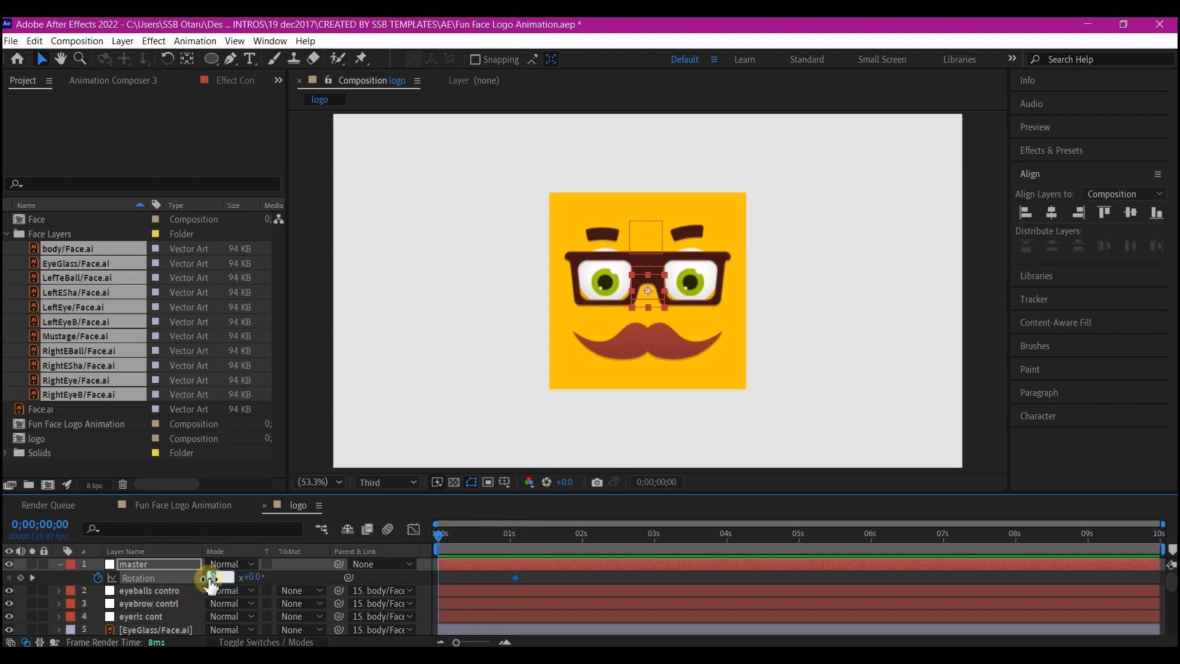
text(-1)
key(Return)
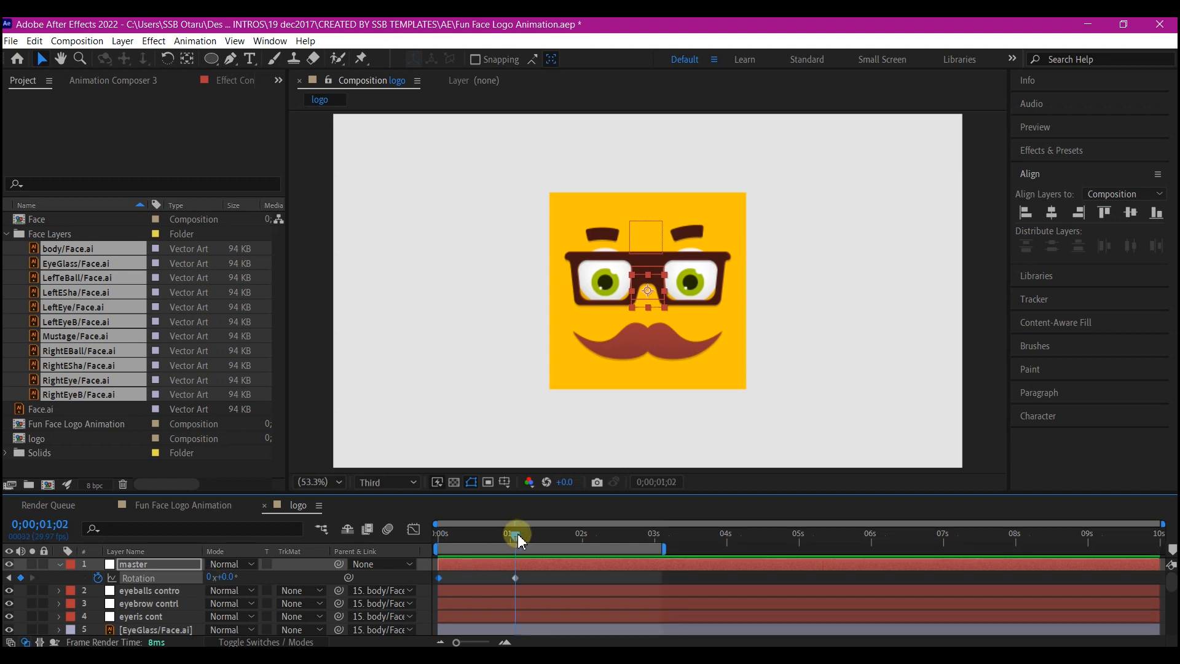
- Reveal the master null's scale alongside its rotation and keyframe it at 100% at 0;00;01;02
click(504, 564)
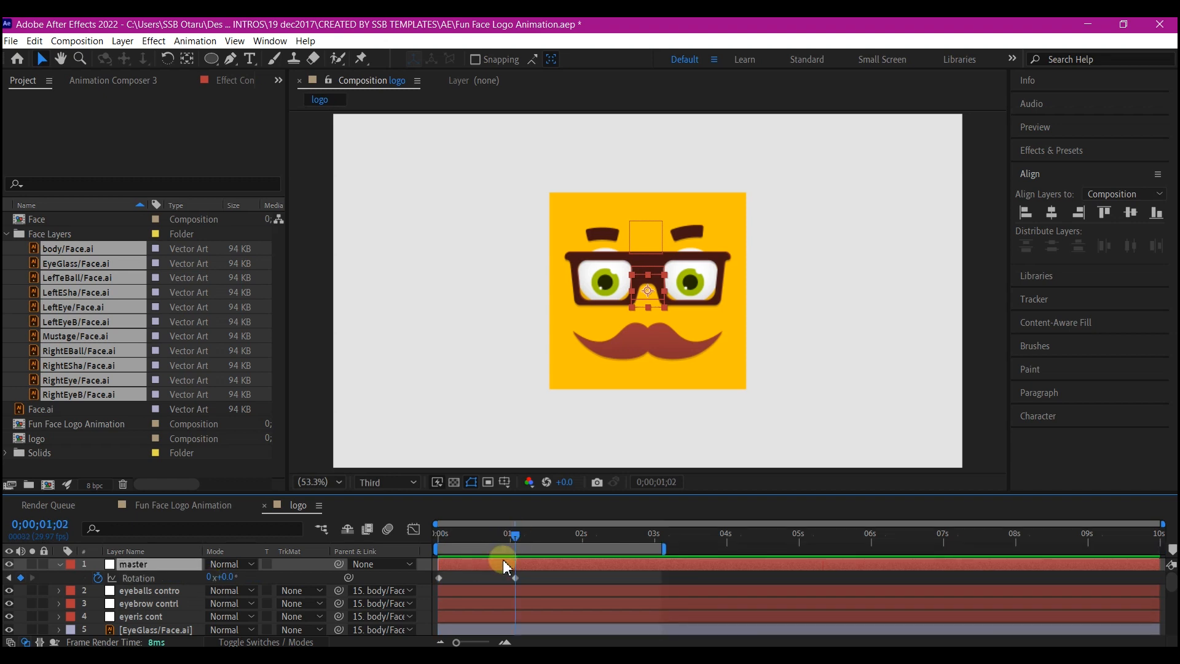
key(shift+s)
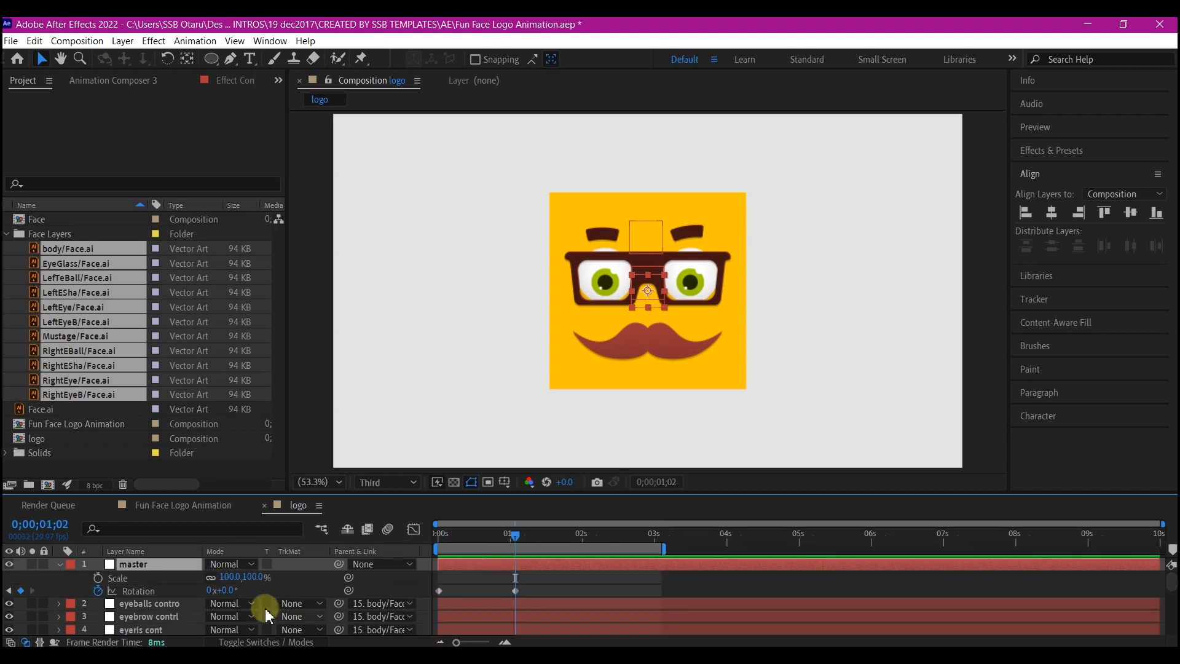
click(98, 579)
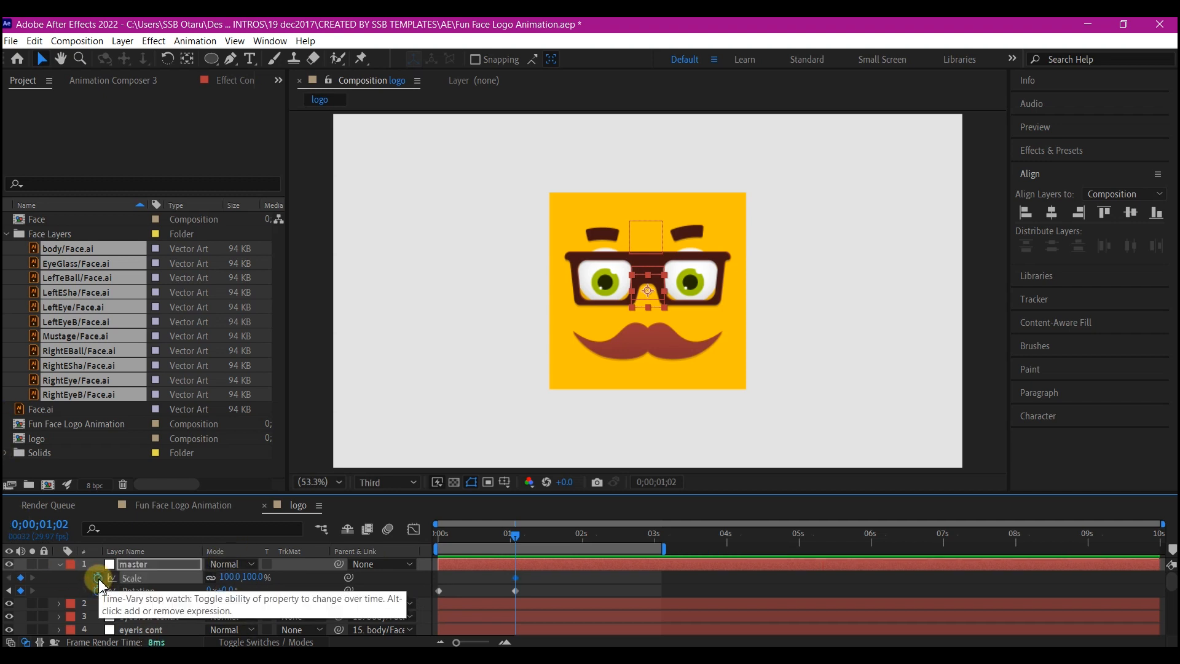
- Keyframe the master null's scale at 50% at 0;00;00;00
click(440, 536)
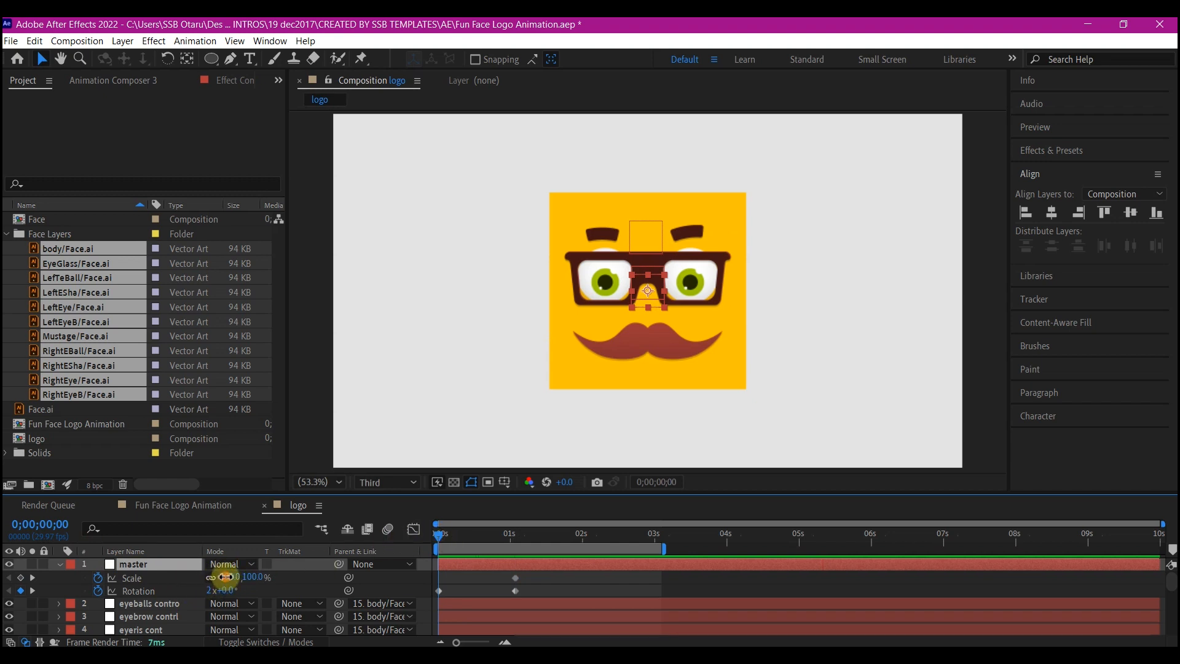
click(227, 577)
text(50)
key(Return)
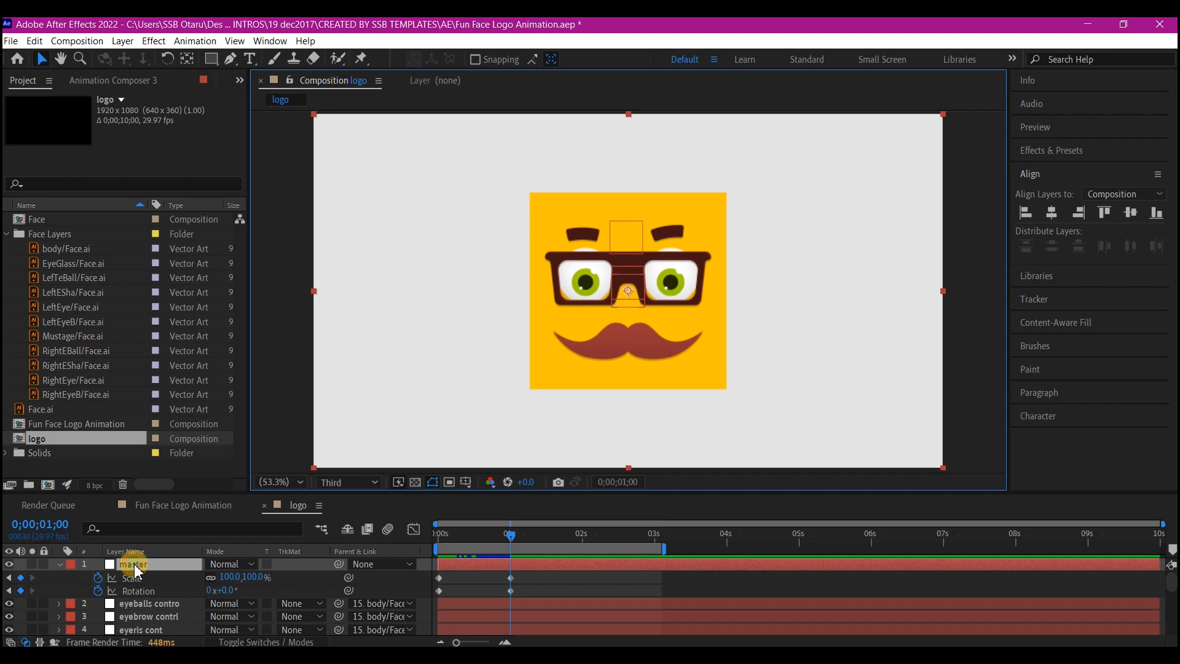
- Keyframe the master null's position at 960, 540 at 0;00;01;00 and straight down near the frame's bottom edge, about y 928, at 0;00;00;00
click(136, 570)
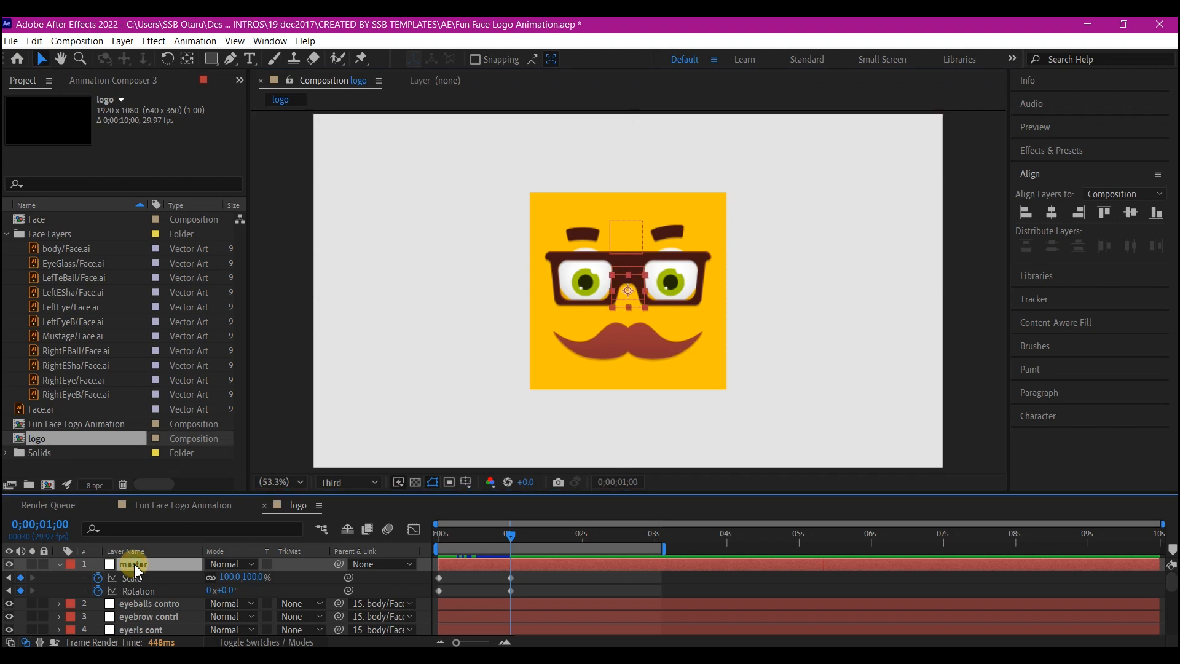
key(shift+p)
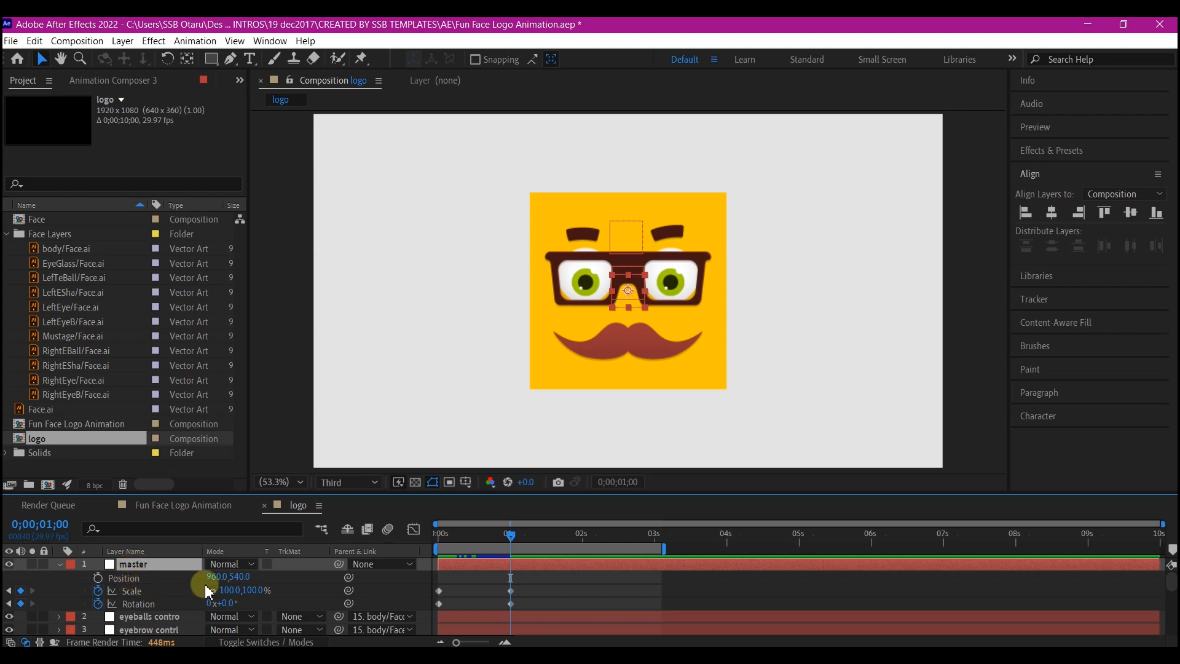
click(98, 577)
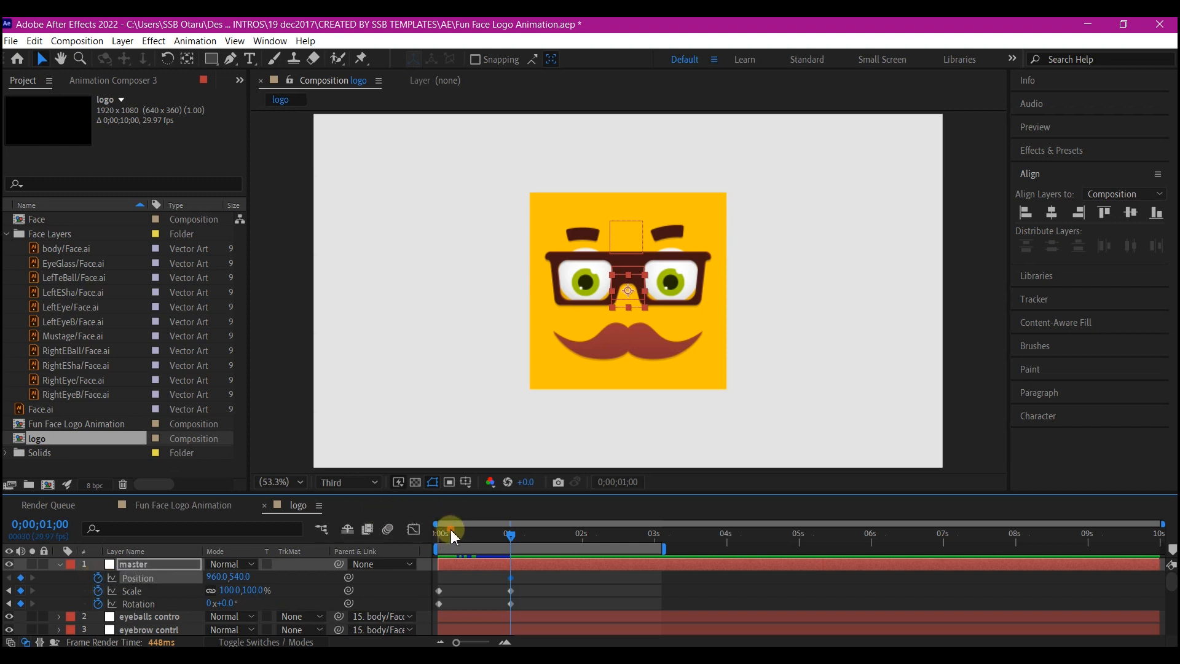
click(438, 536)
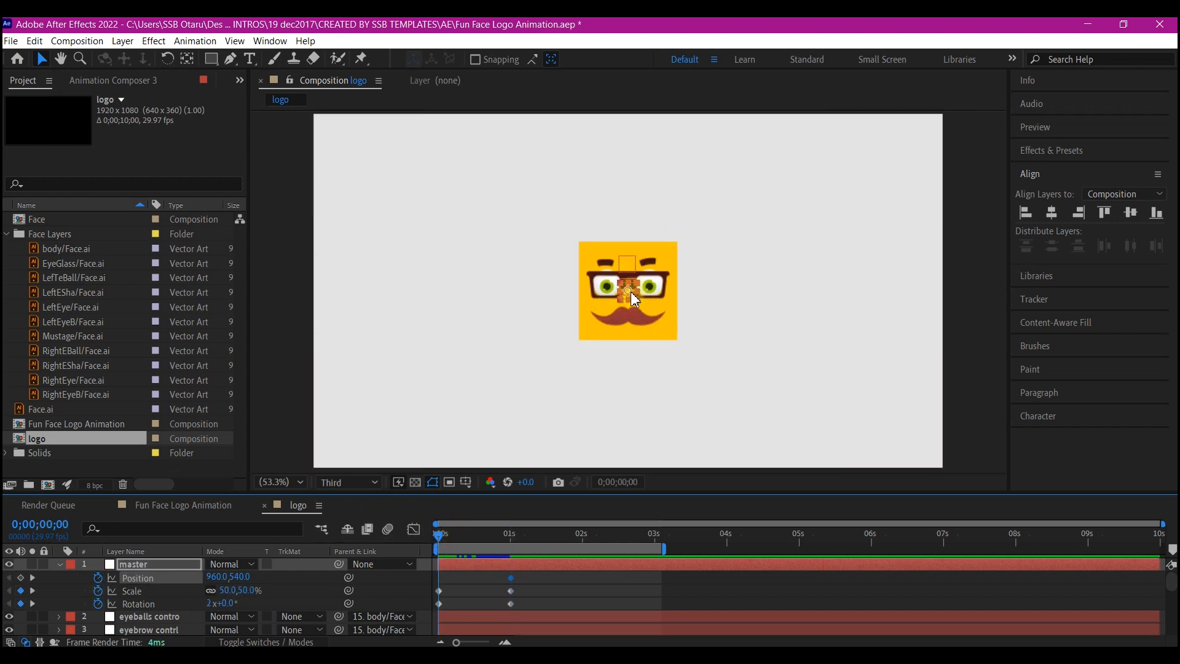
drag(629, 289, 614, 415)
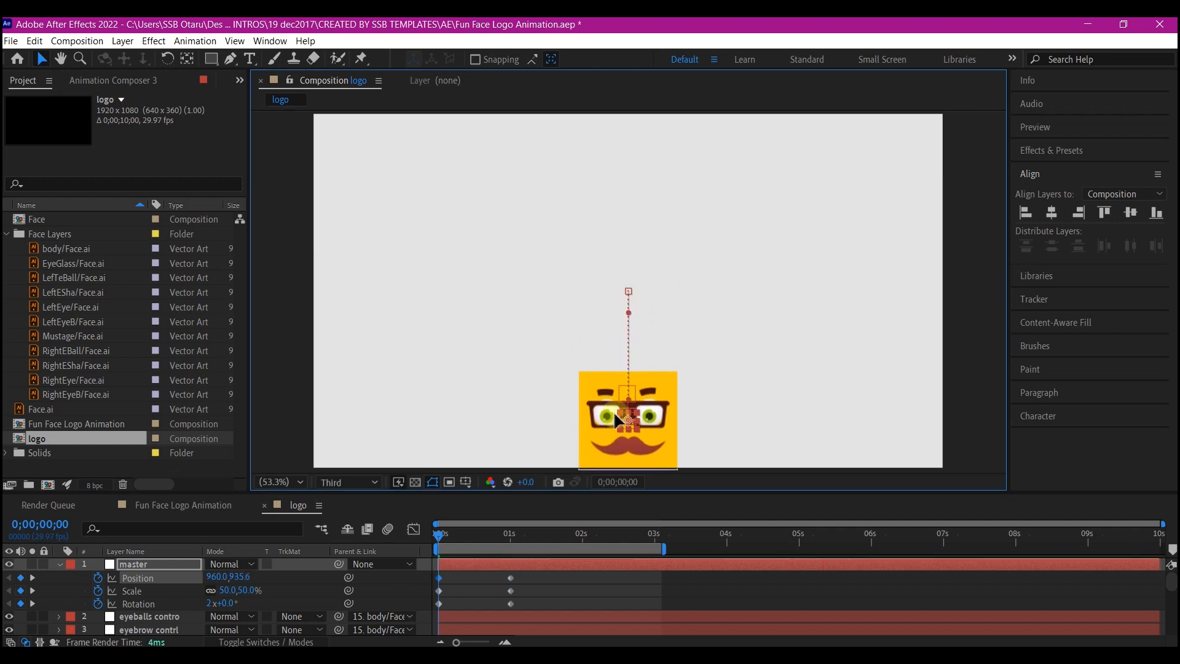
- Keyframe the master null's position at 0;00;00;16 with the null raised past the frame's top edge, about y -19.5
click(469, 536)
drag(470, 536, 477, 538)
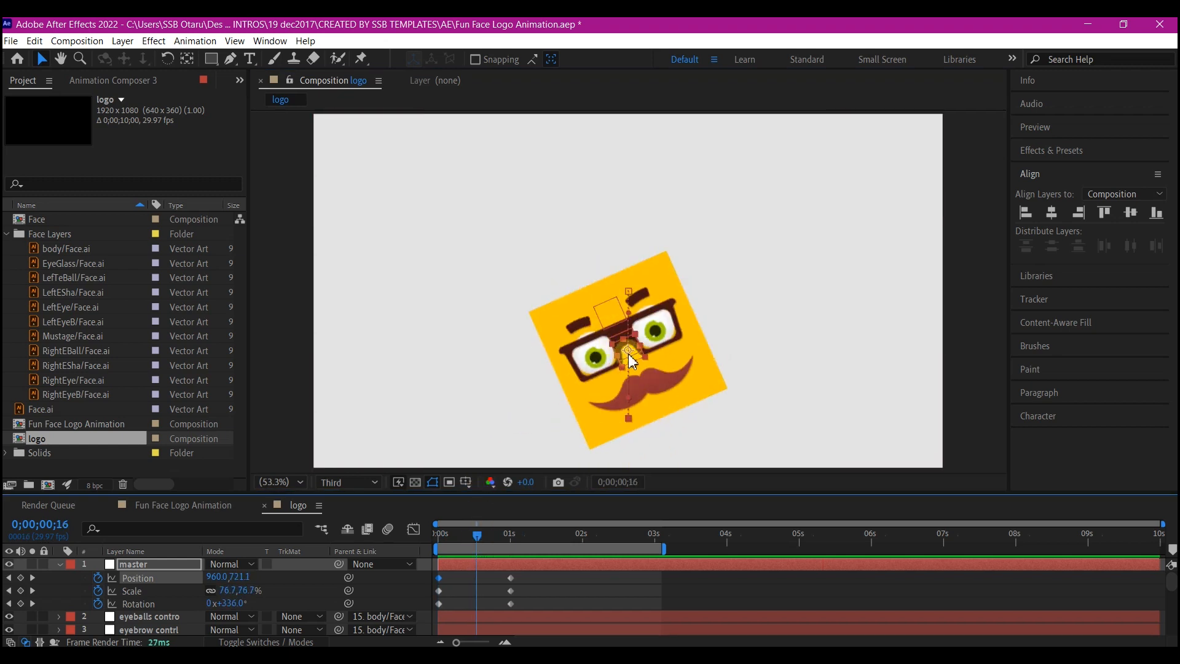
drag(633, 356, 632, 116)
- Copy the master null's 0;00;00;16 position keyframe to 0;00;00;24 to hold the face at the top
click(495, 544)
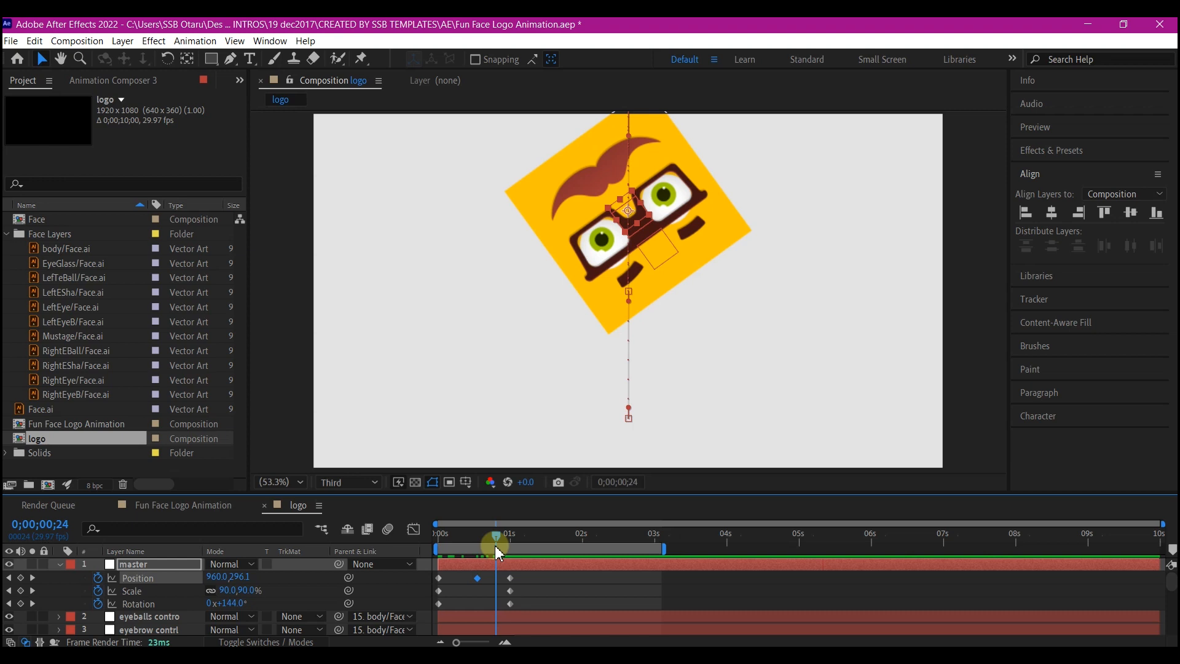
click(481, 576)
mouse_move(483, 584)
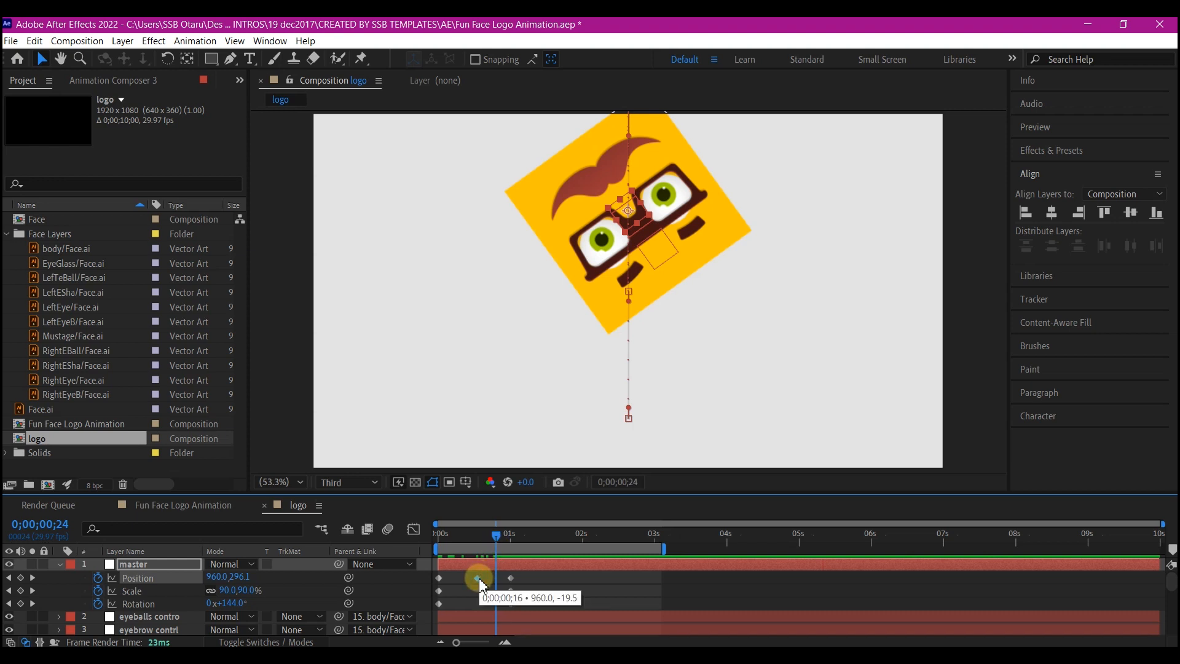
key(ctrl+v)
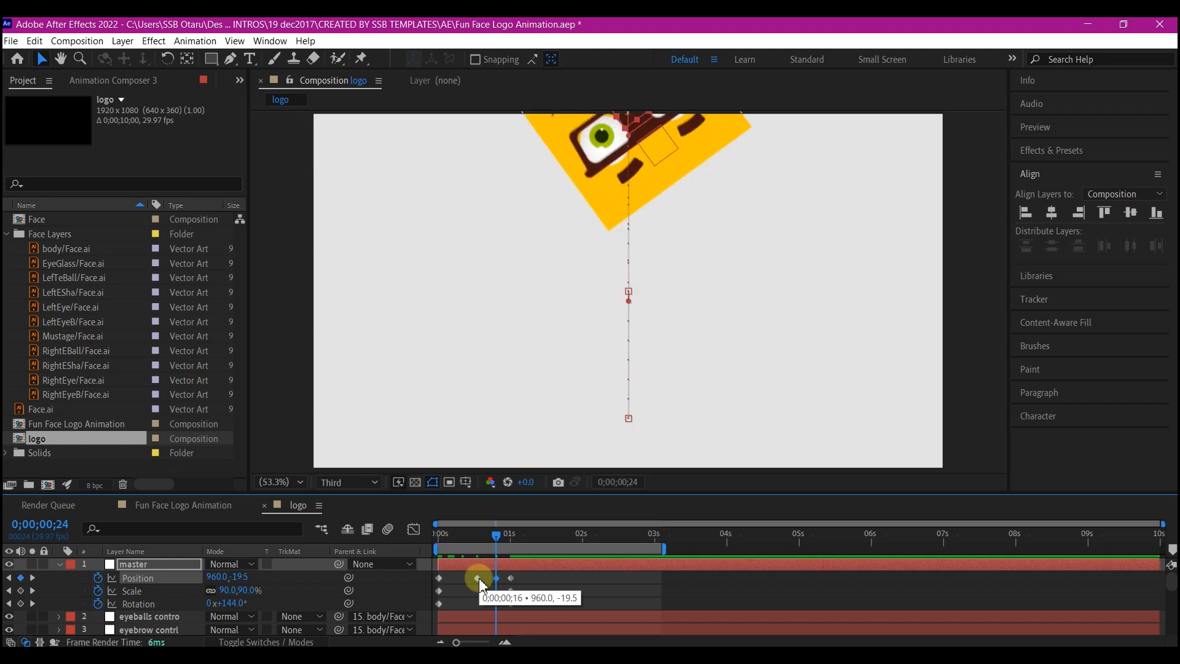
- Retime the master null's rotation to one revolution from 0;00;00;00 to 0;00;00;16, and preview the intro from the start
drag(449, 551, 504, 590)
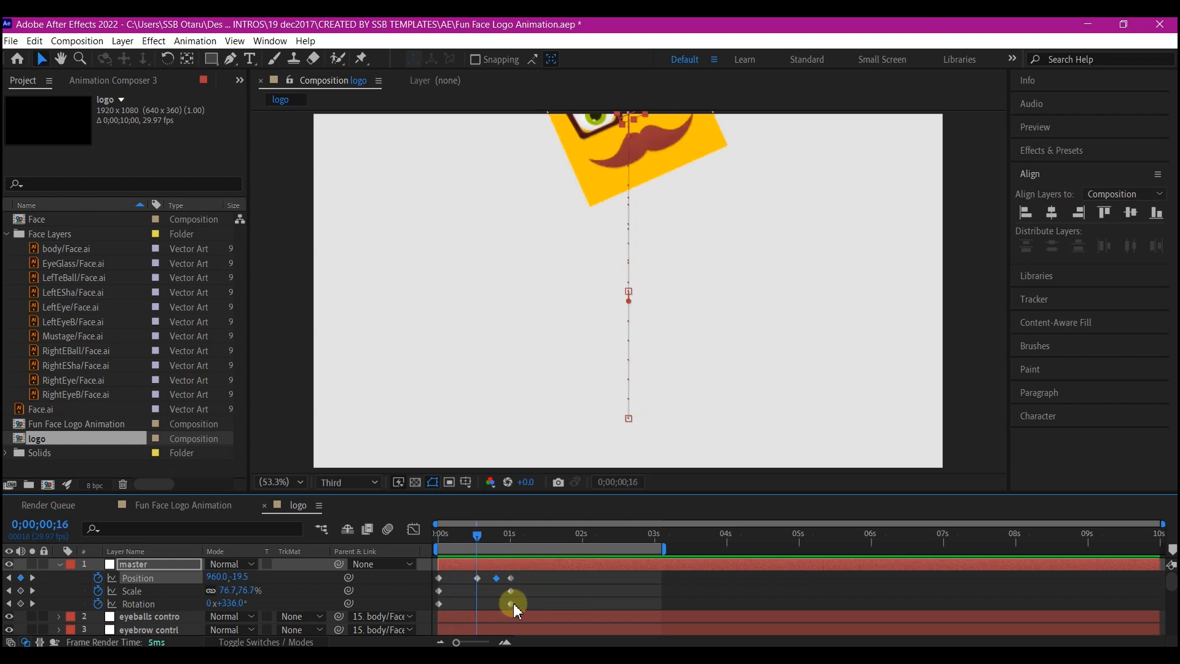
mouse_move(507, 603)
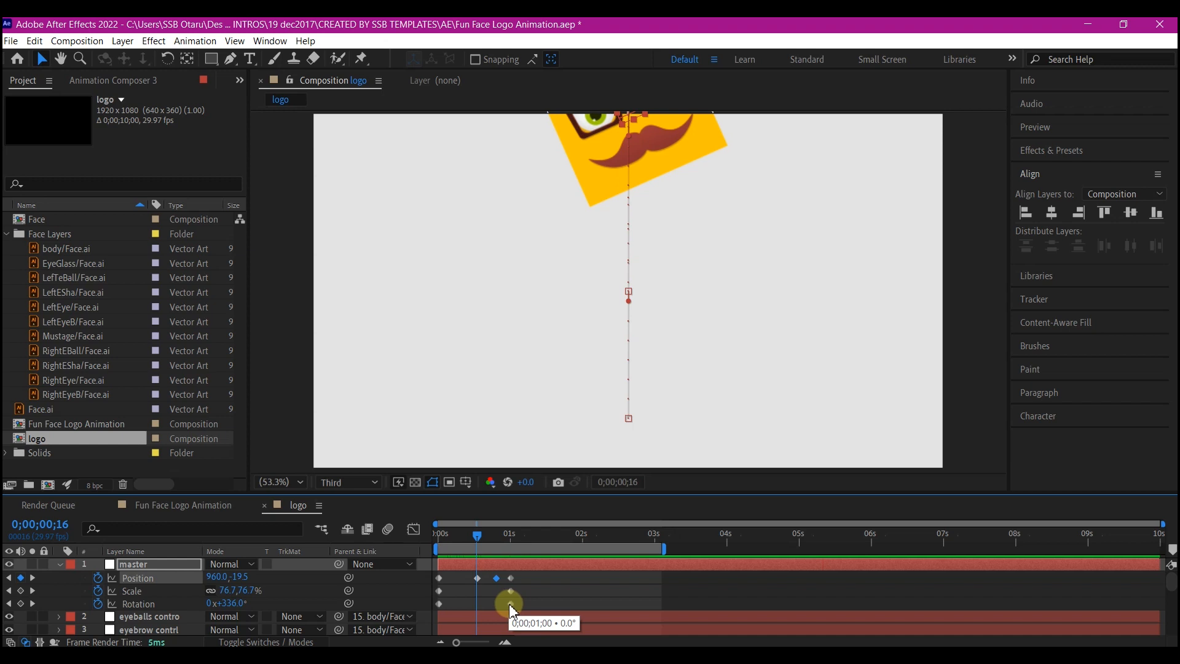
drag(510, 605, 476, 613)
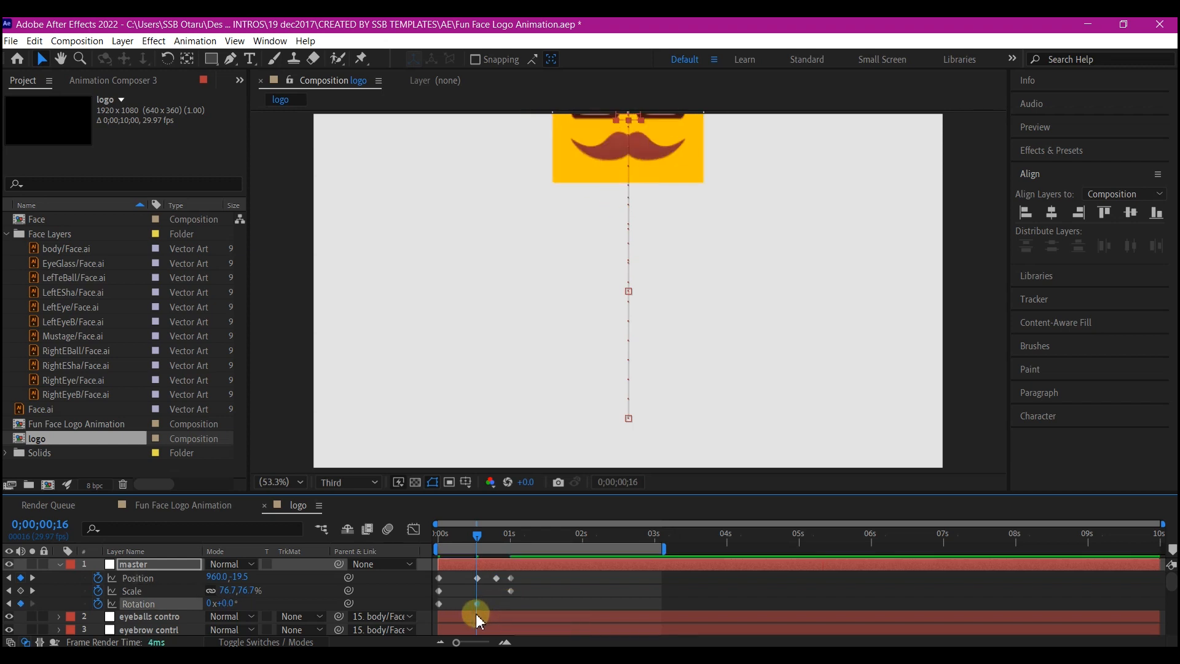
click(8, 604)
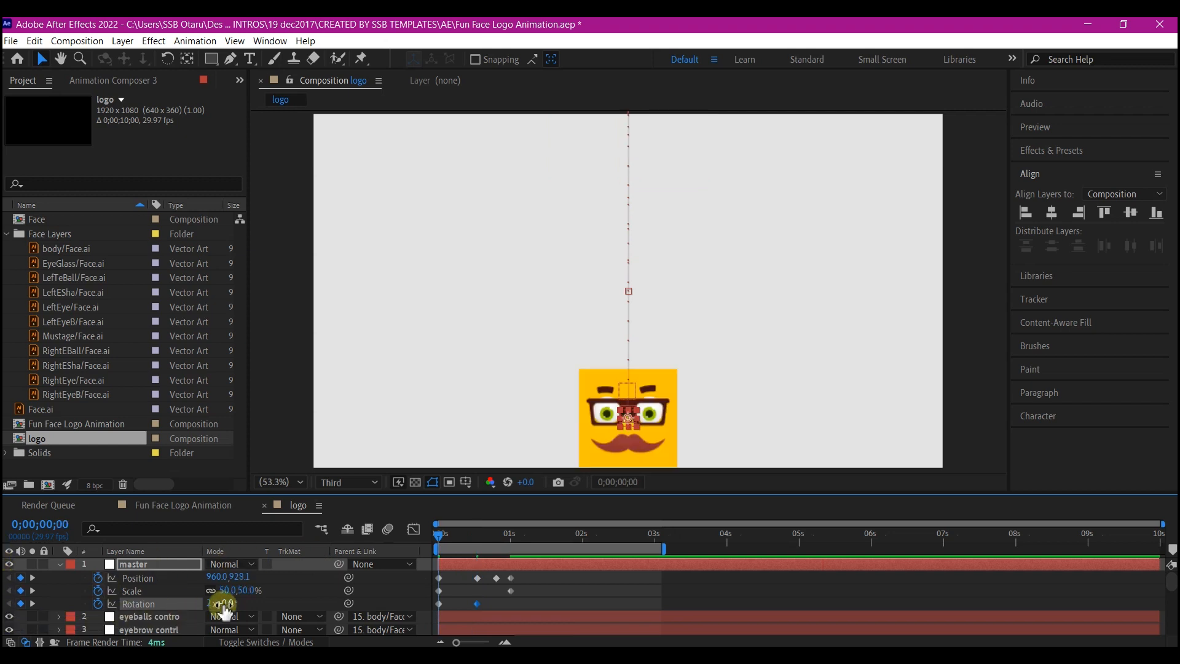
click(209, 602)
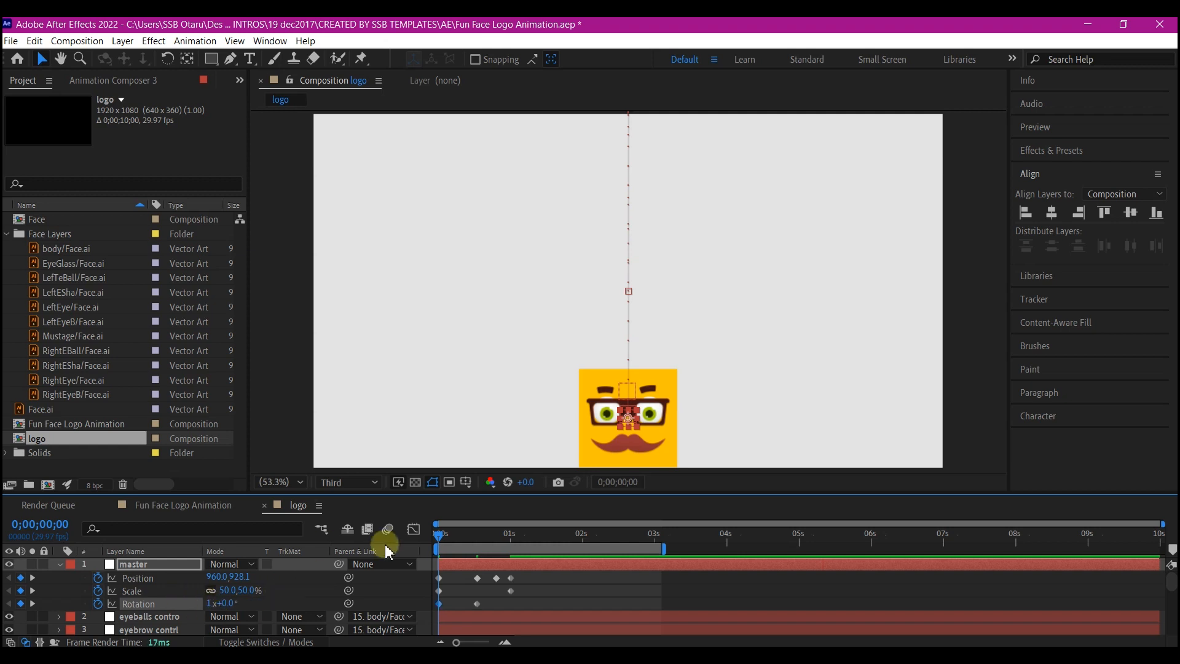
click(462, 533)
click(429, 547)
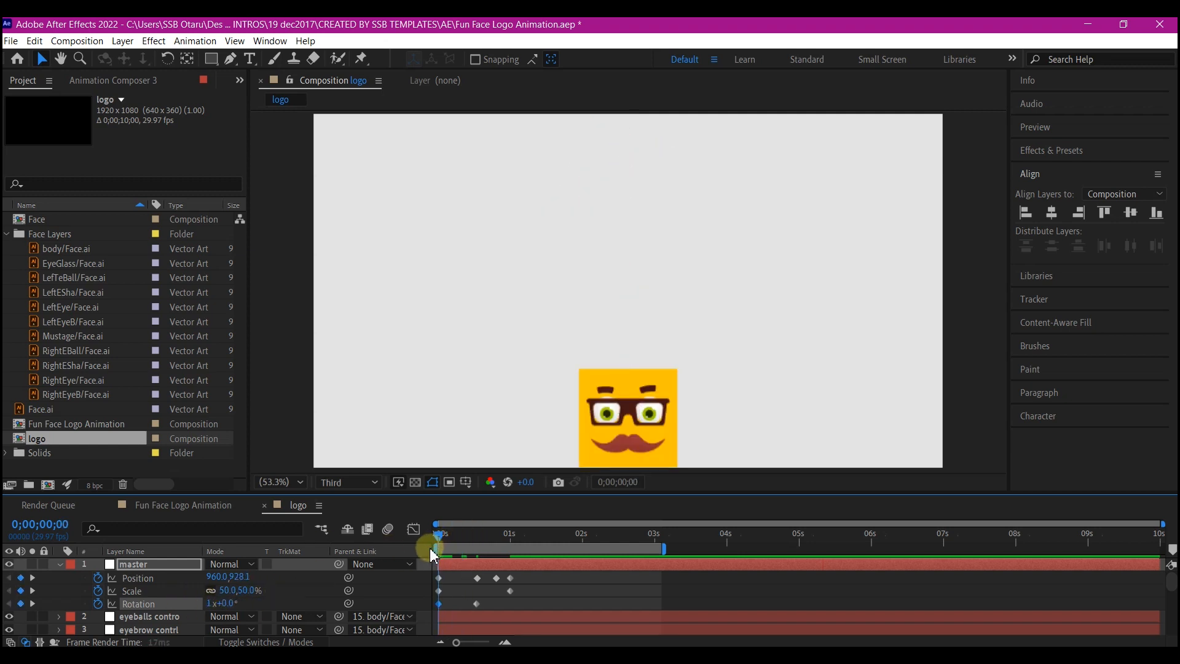
key(space)
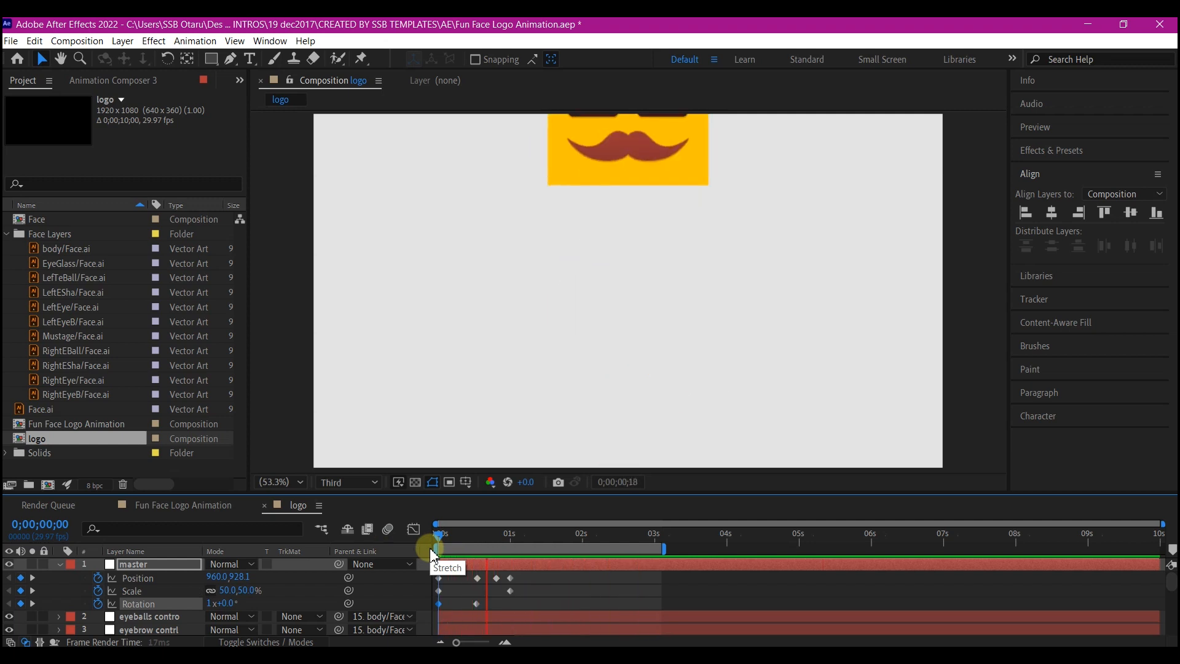
- Reveal the rotation of the body/Face.ai layer and keyframe it at 0x+0.0° at 0;00;02;00
click(531, 535)
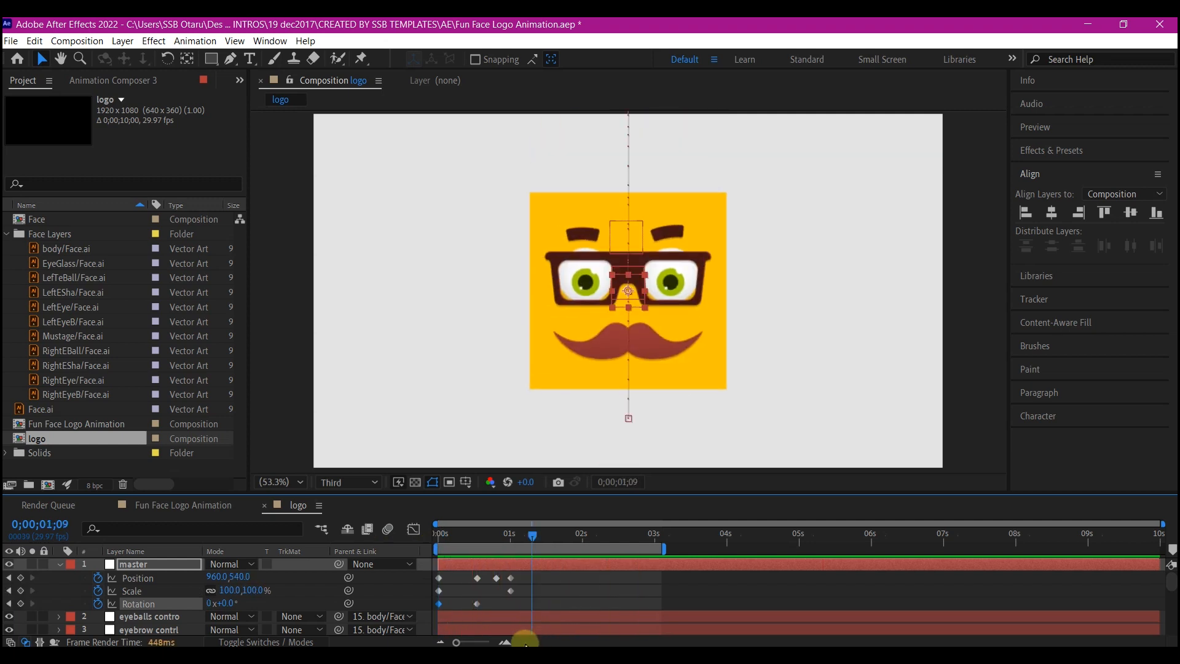
scroll(494, 575, down, 5)
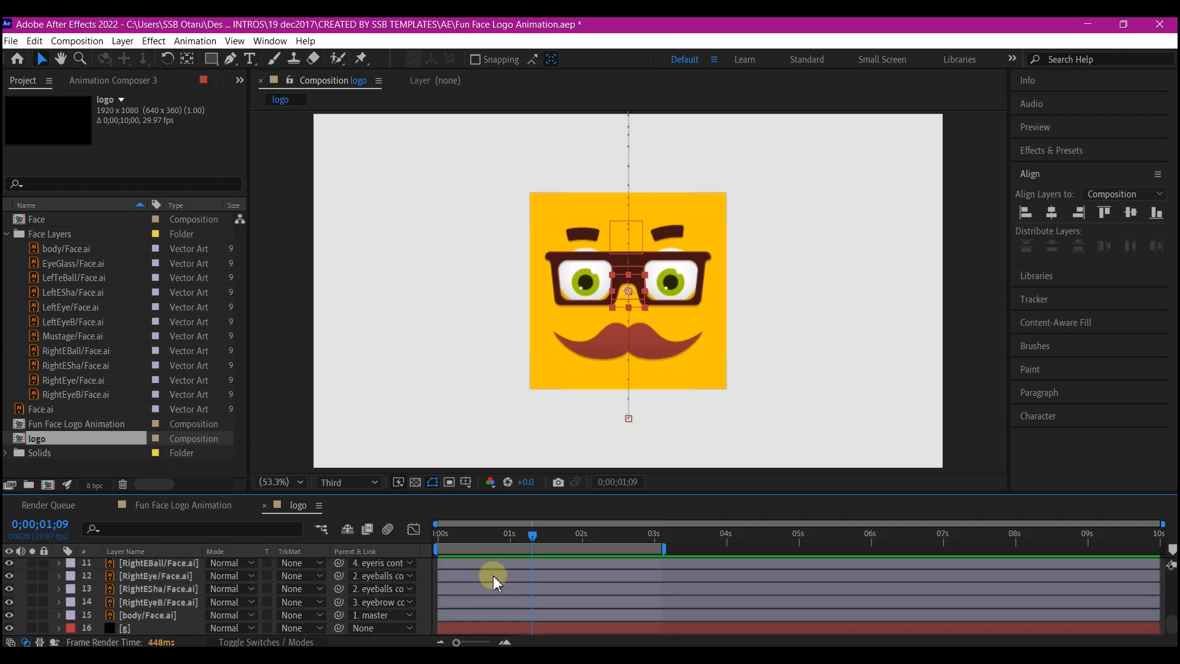
click(147, 614)
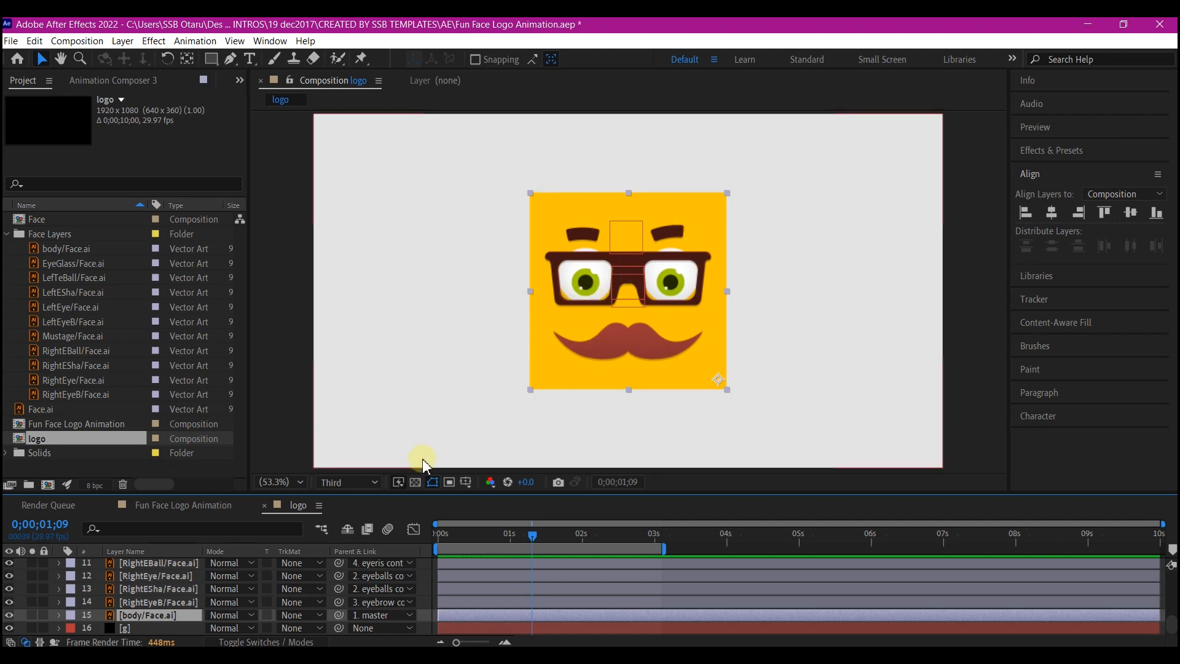
click(508, 535)
mouse_move(509, 537)
mouse_down()
mouse_move(530, 533)
mouse_move(505, 538)
mouse_move(525, 535)
mouse_move(519, 543)
mouse_up()
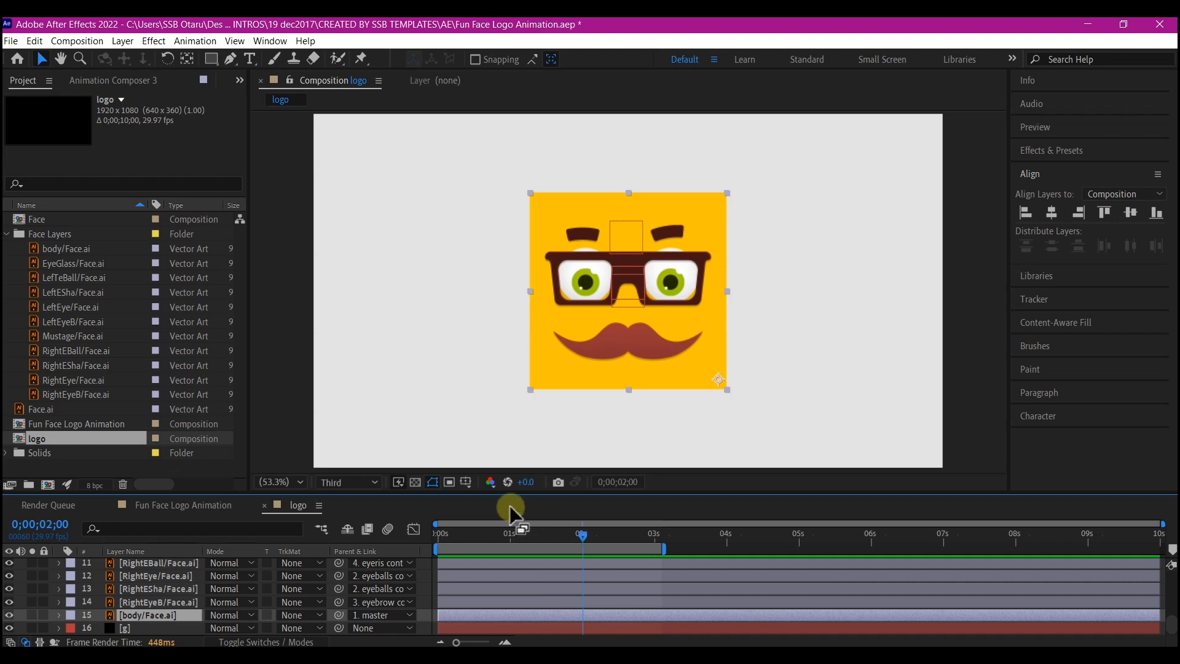
key(r)
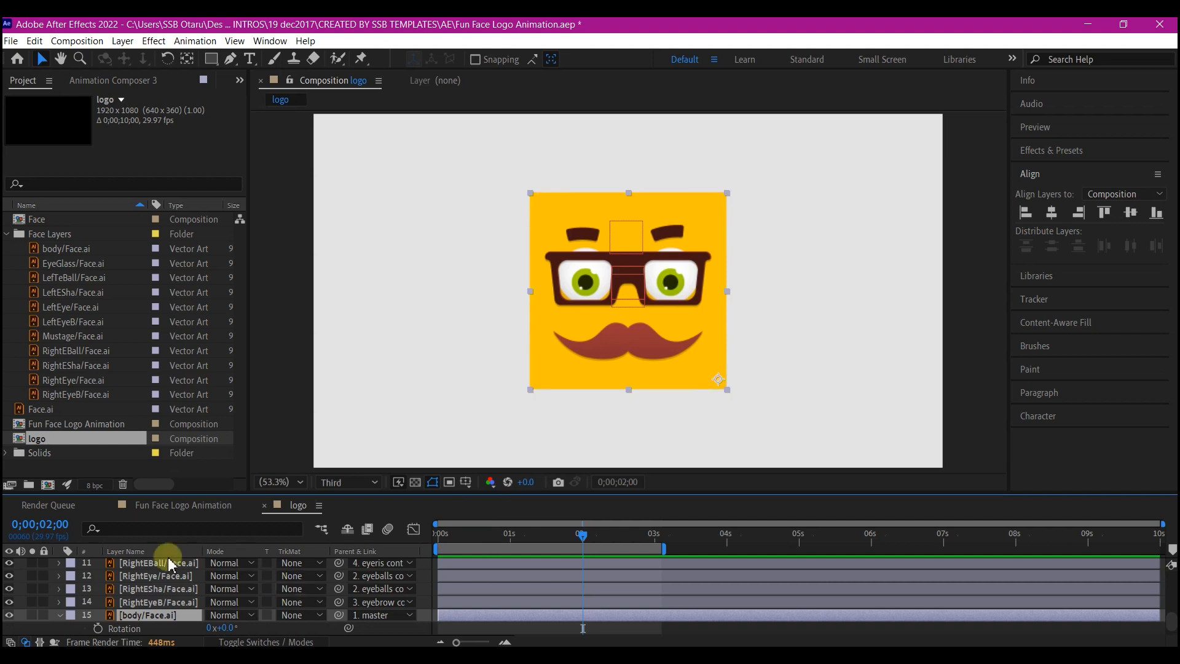
click(98, 628)
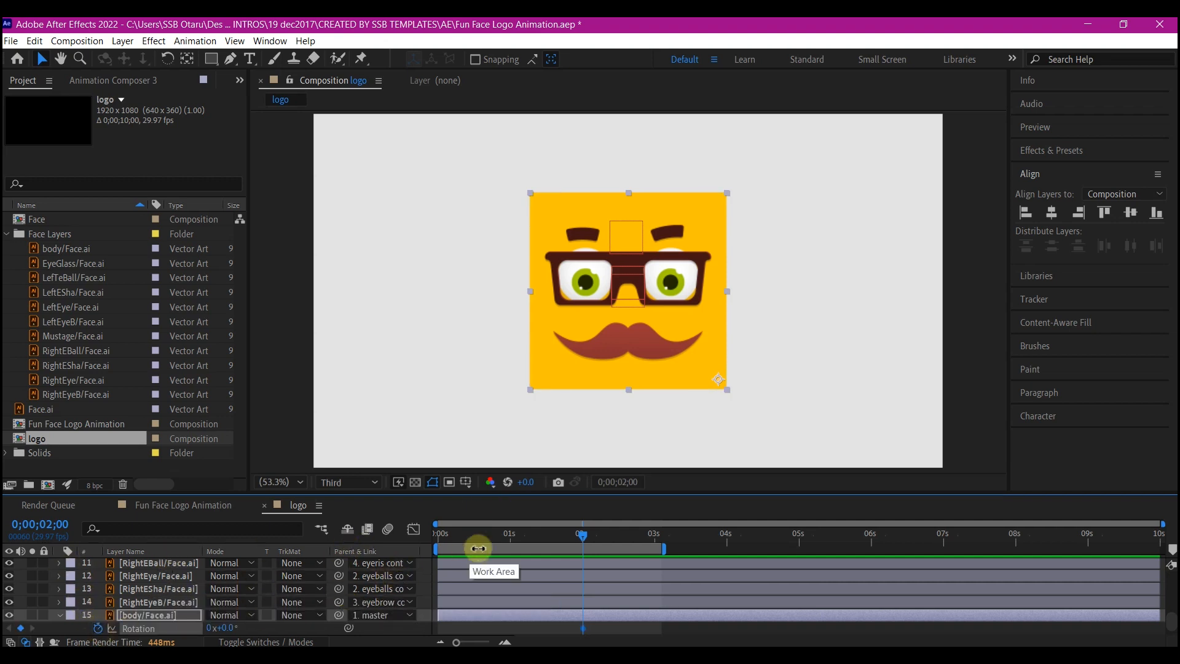
- Keyframe the body/Face.ai rotation at 17° at 0;00;00;29, and move that keyframe to 0;00;01;08
click(510, 534)
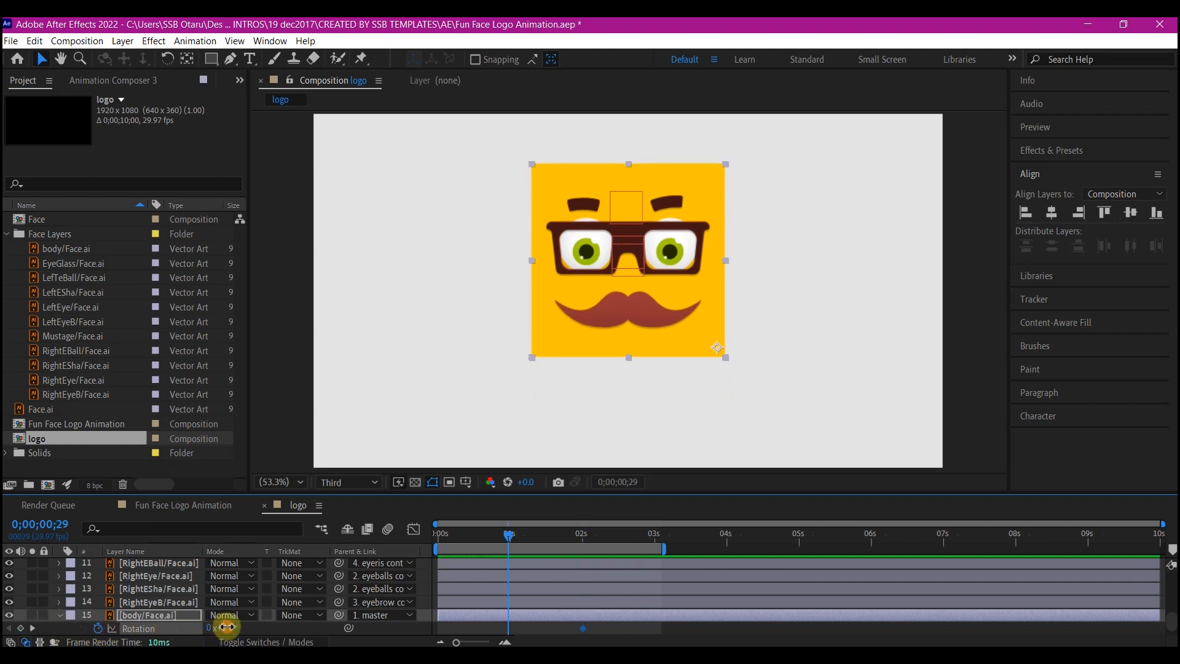
drag(226, 627, 469, 626)
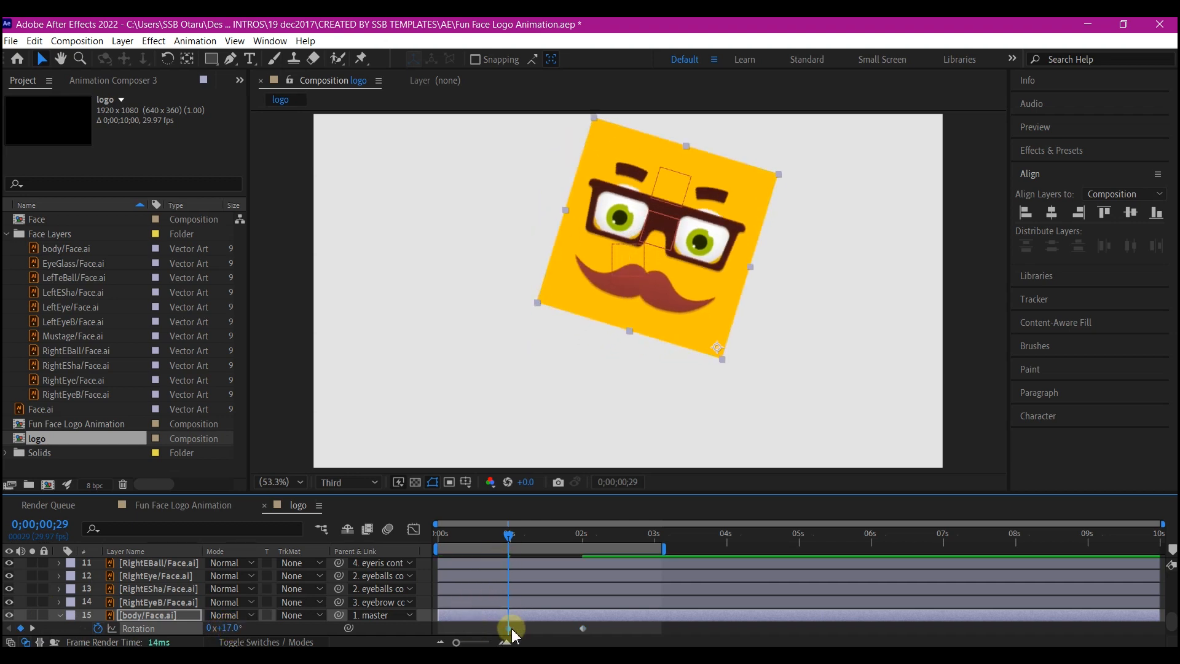
mouse_move(512, 631)
drag(509, 630, 529, 631)
click(560, 629)
- Copy the 0° body/Face.ai rotation keyframe from 0;00;02;00 to 0;00;00;29
click(584, 628)
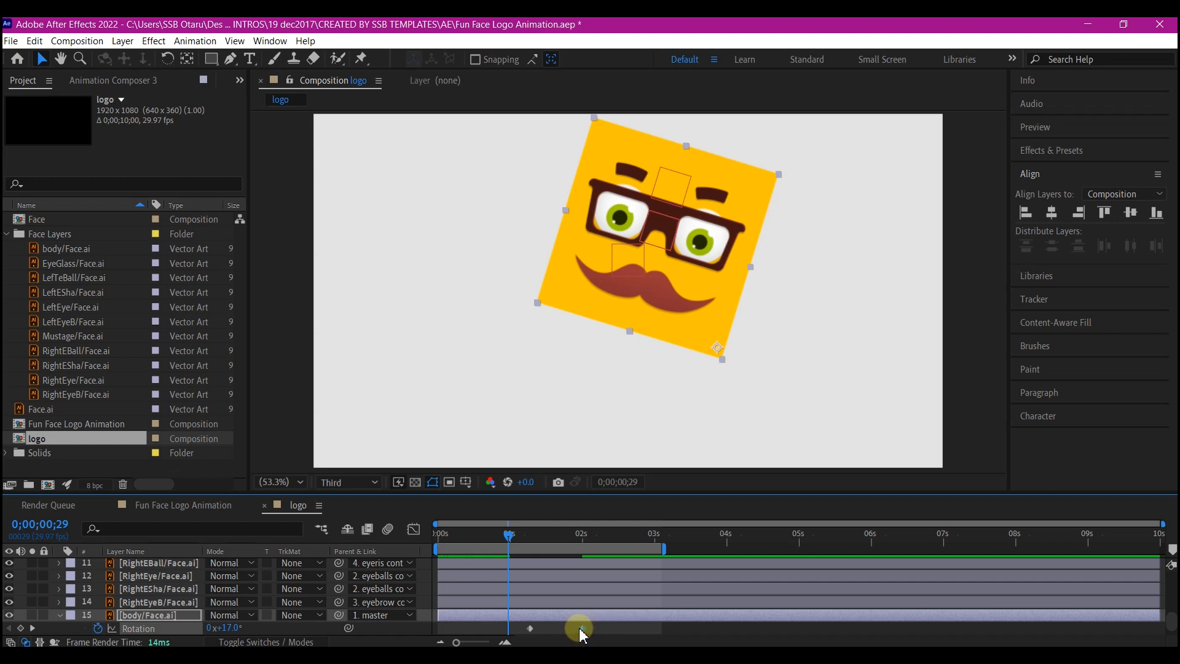
key(ctrl+c)
key(ctrl+v)
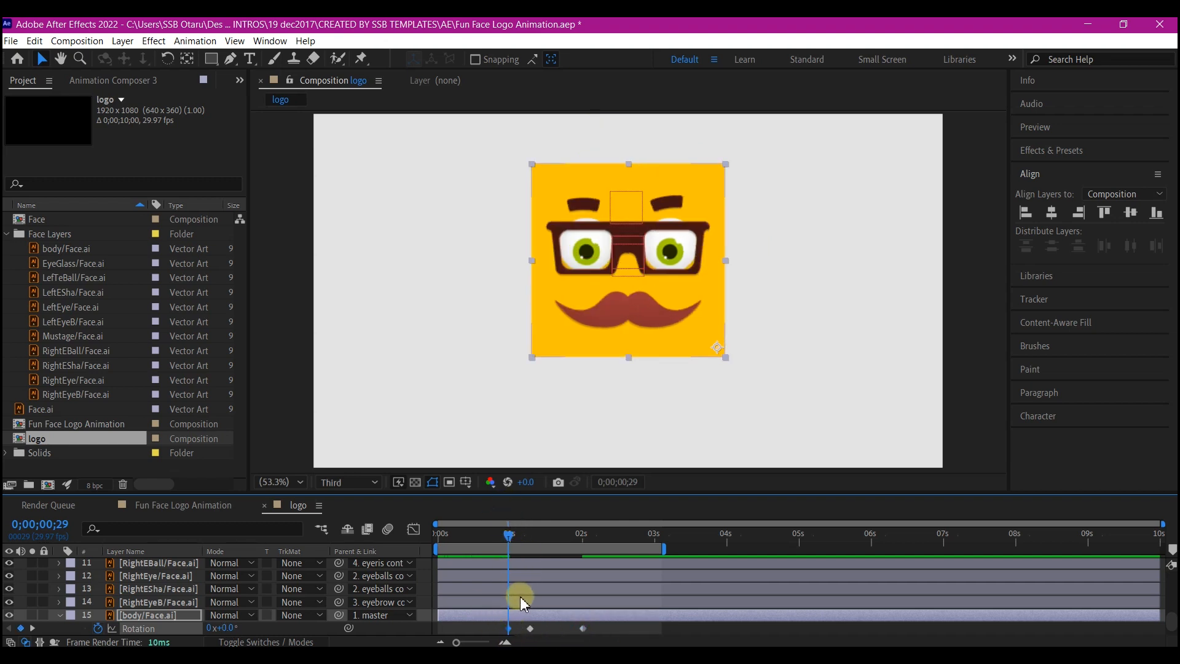
- Shift the first 0° and the 17° body/Face.ai rotation keyframes earlier, placing the 17° one at about 0;00;01;00
mouse_move(508, 534)
mouse_down()
mouse_move(482, 536)
mouse_move(530, 543)
mouse_up()
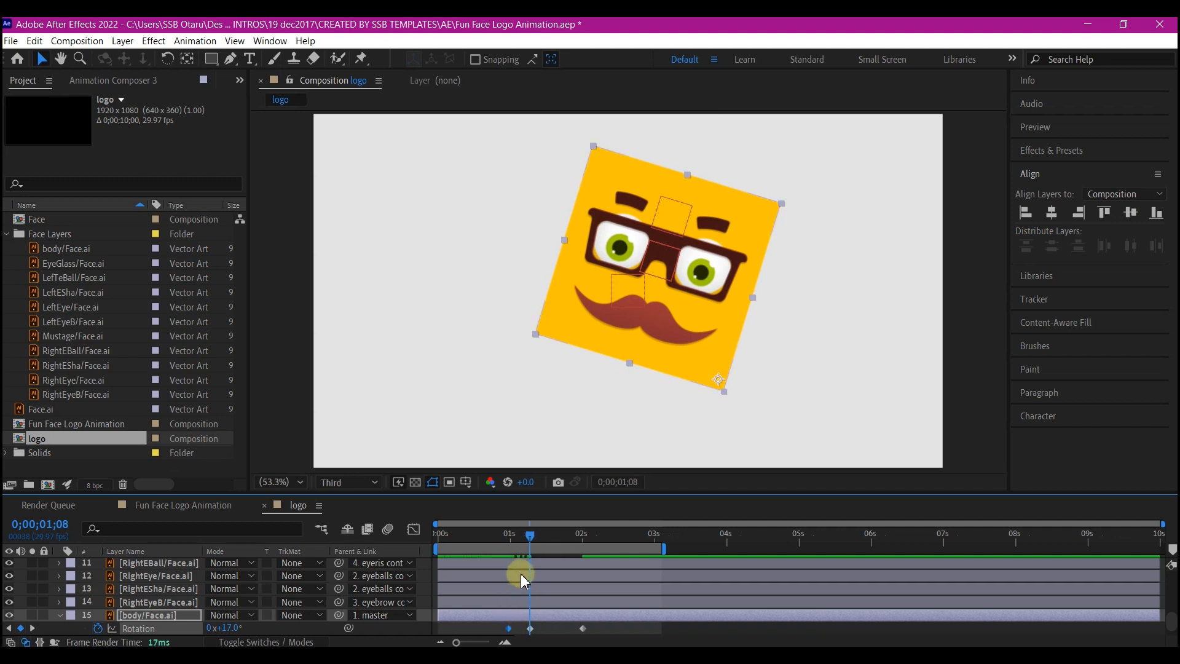
drag(541, 626, 511, 633)
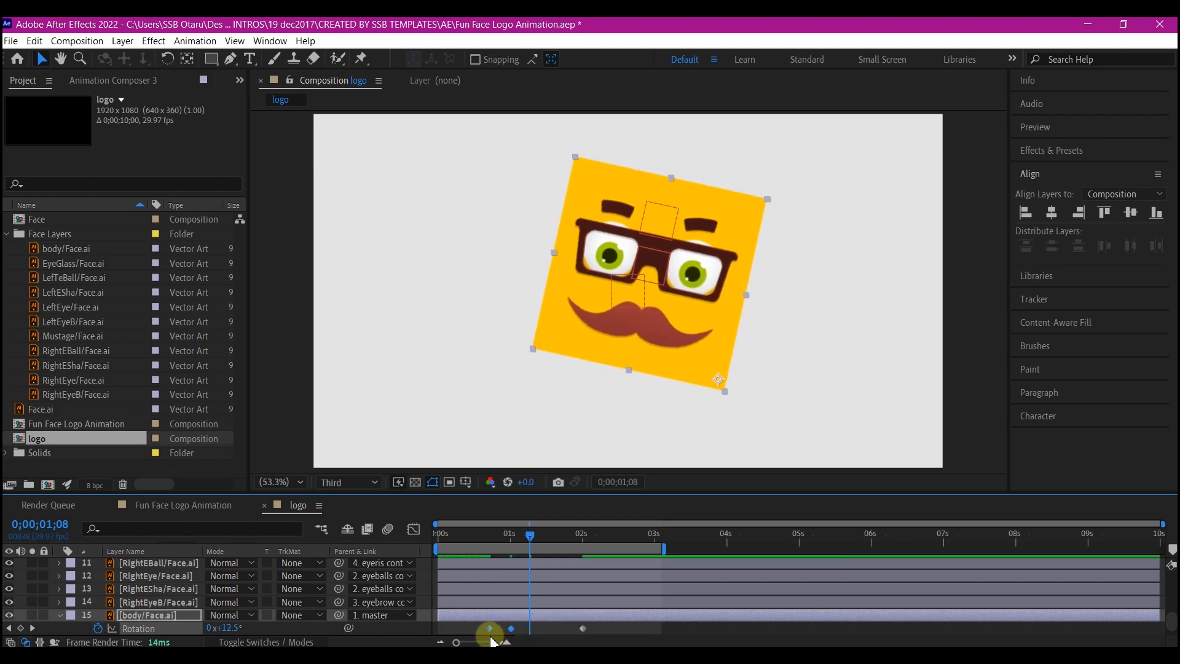
click(500, 633)
click(492, 631)
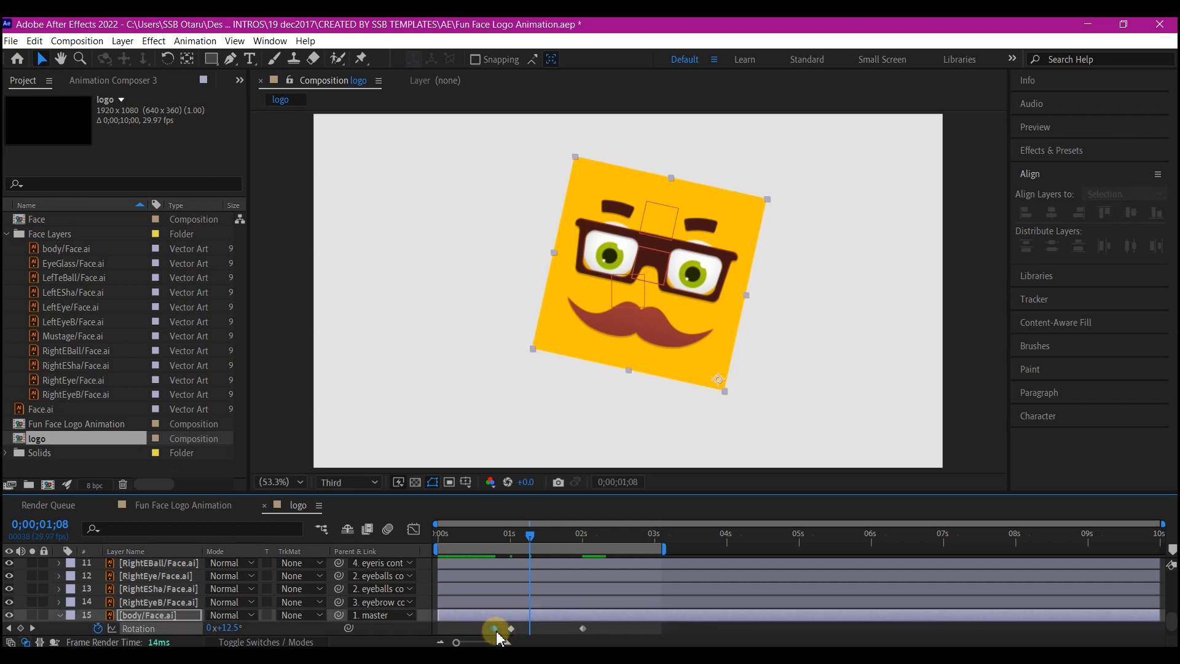
- Preview the face tilt from the start, and move the final 0° body/Face.ai rotation keyframe to 0;00;01;11
drag(580, 629, 558, 632)
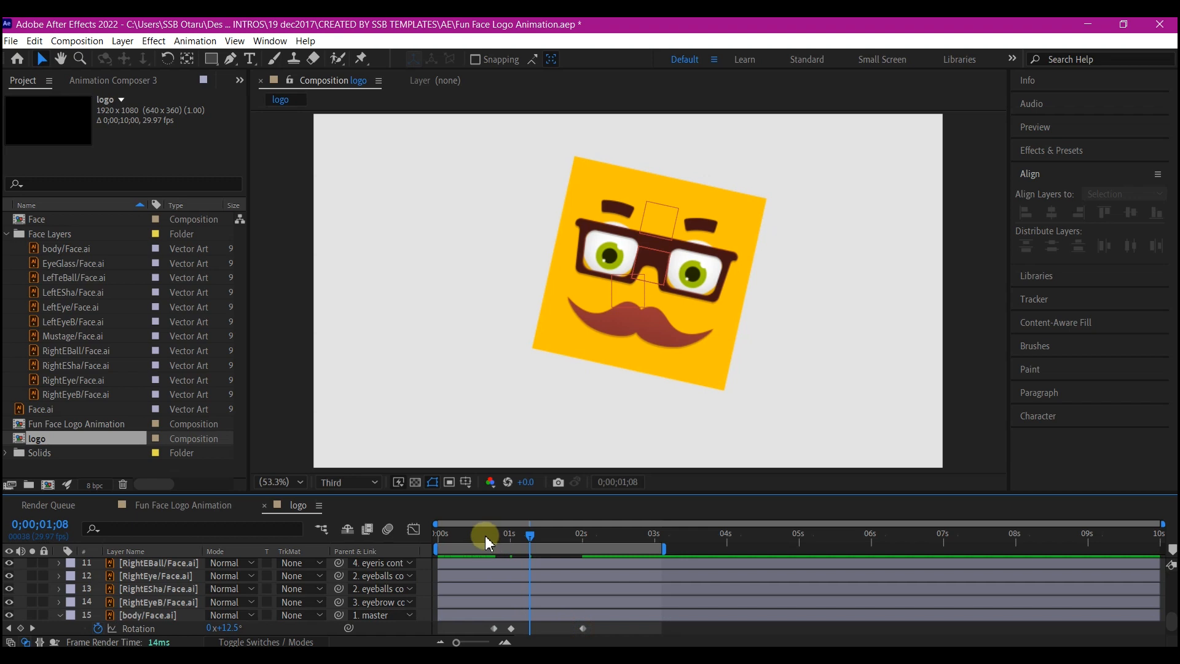
drag(485, 536, 415, 536)
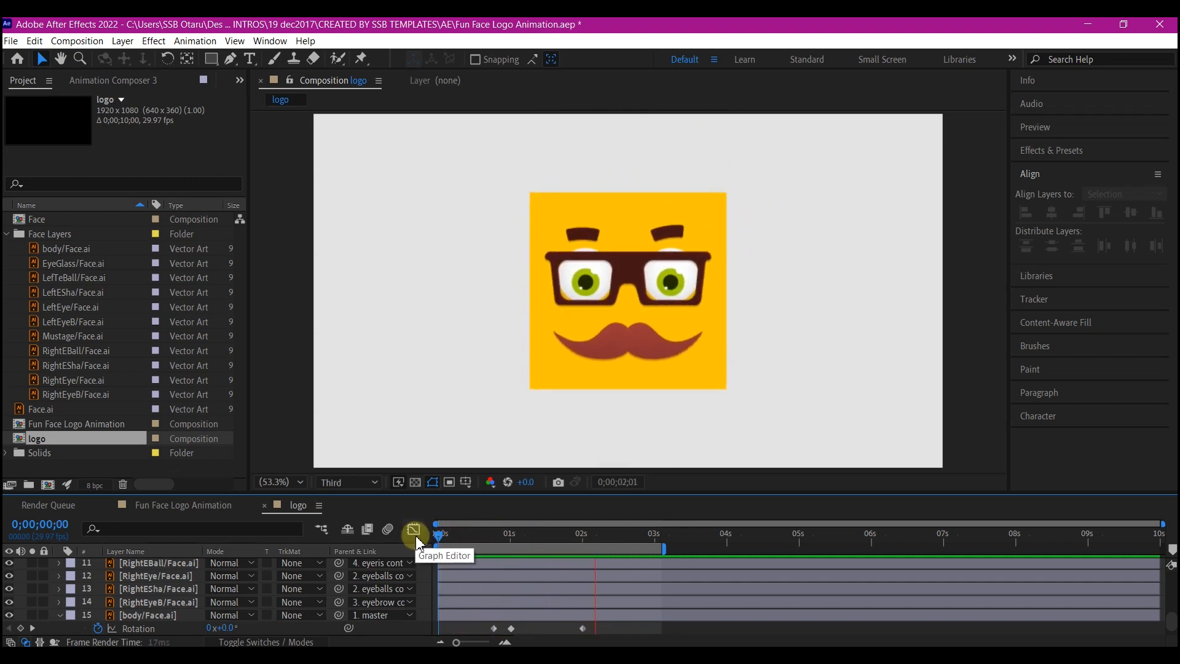
key(space)
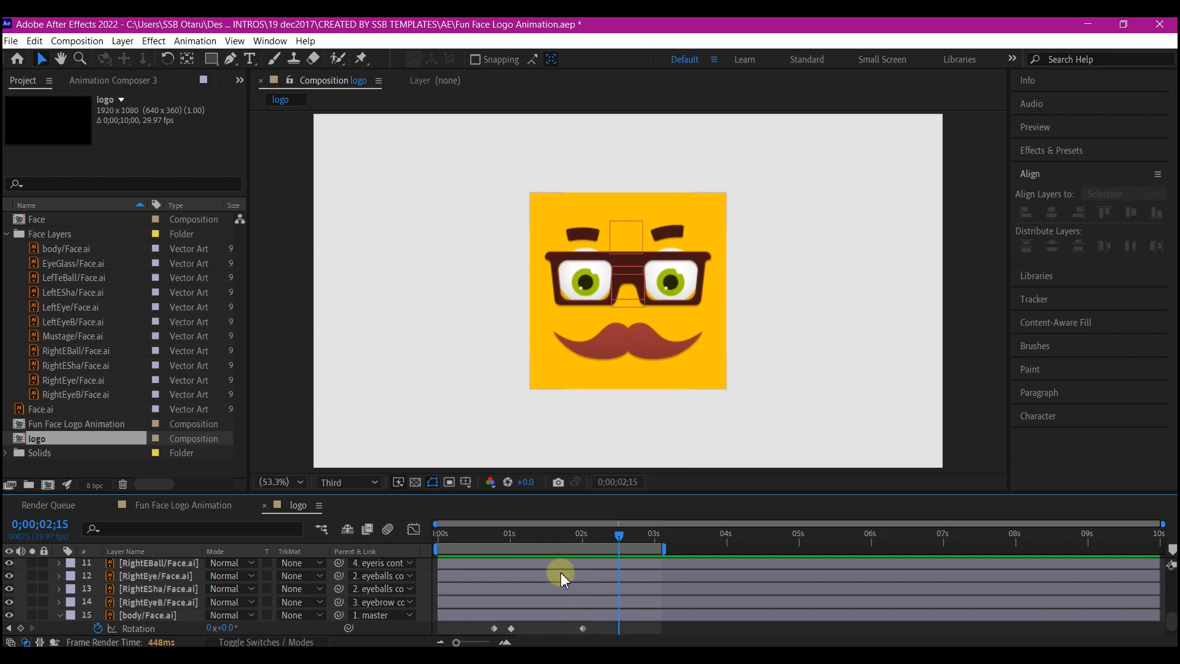
drag(478, 536, 551, 553)
drag(582, 629, 540, 634)
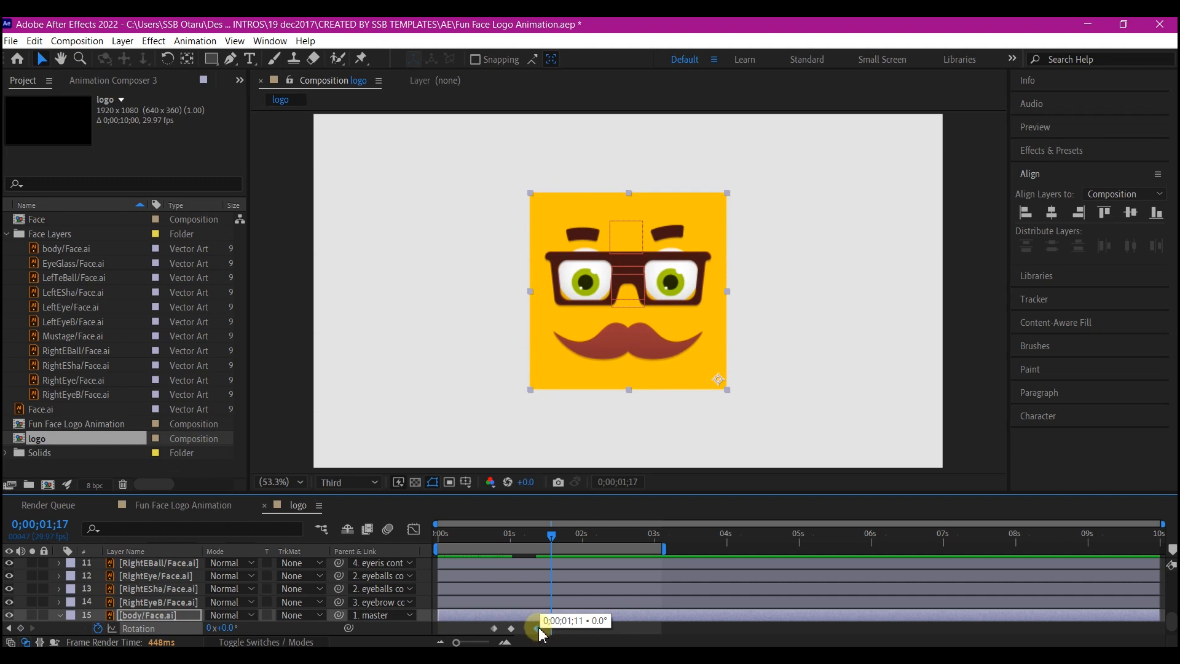
- Shift the 17° body/Face.ai rotation keyframe to about 0;00;00;27 and the final 0° one to about 0;00;01;04, previewing the tilt from the start
drag(539, 630, 534, 630)
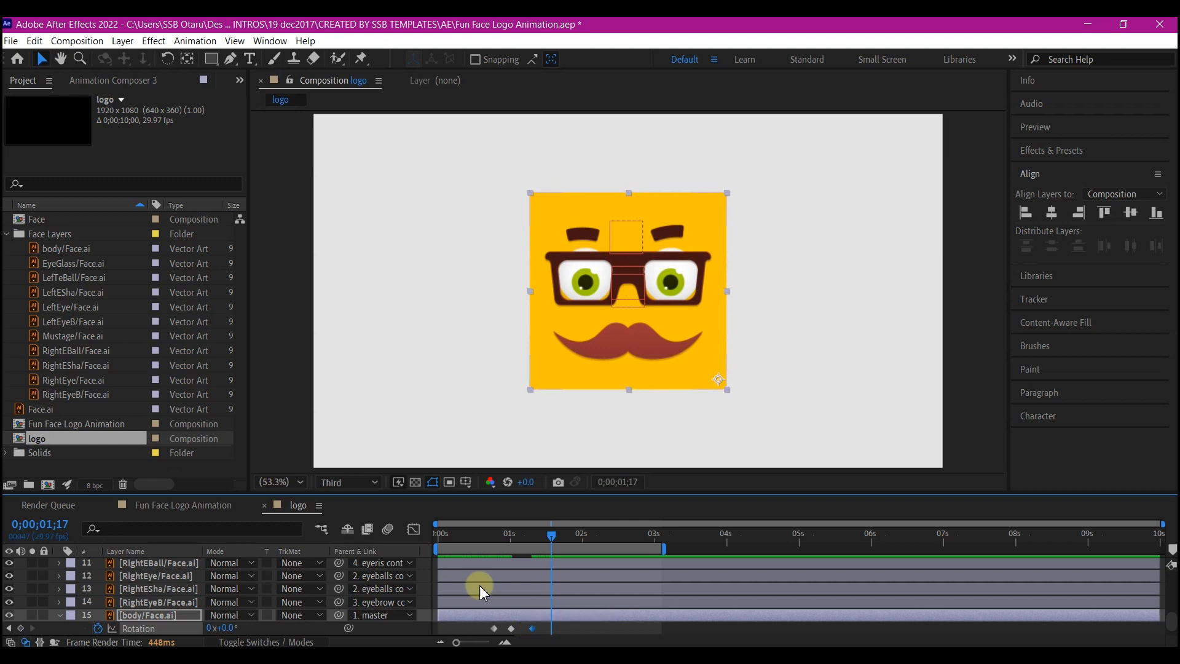
drag(459, 537, 413, 547)
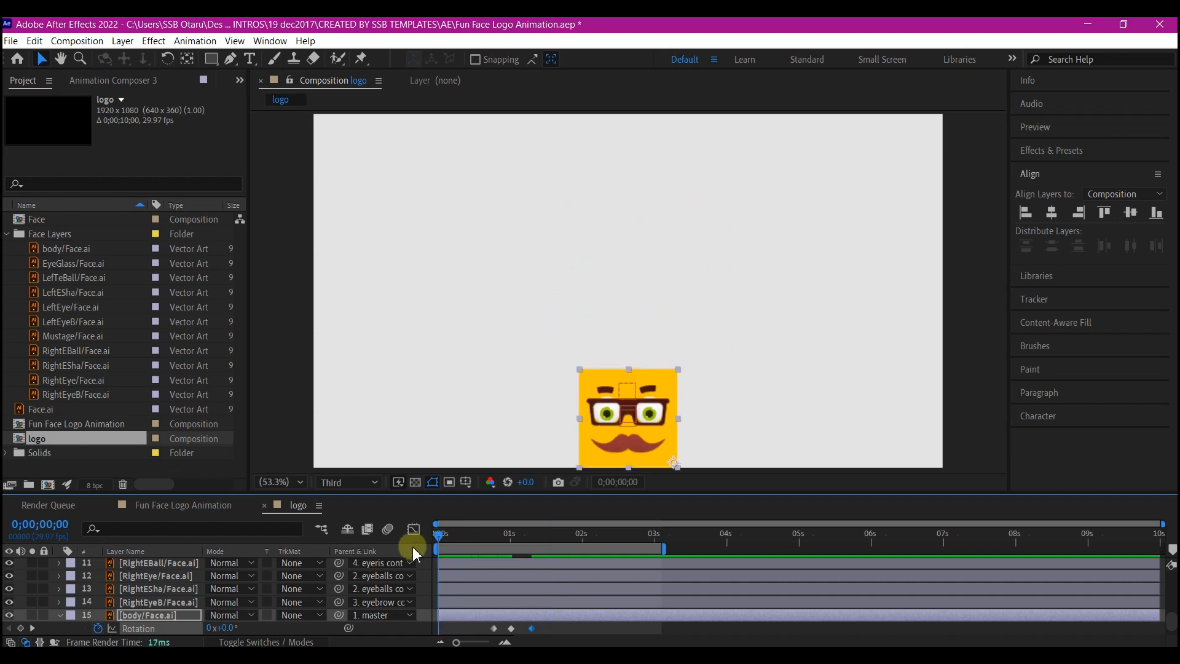
key(space)
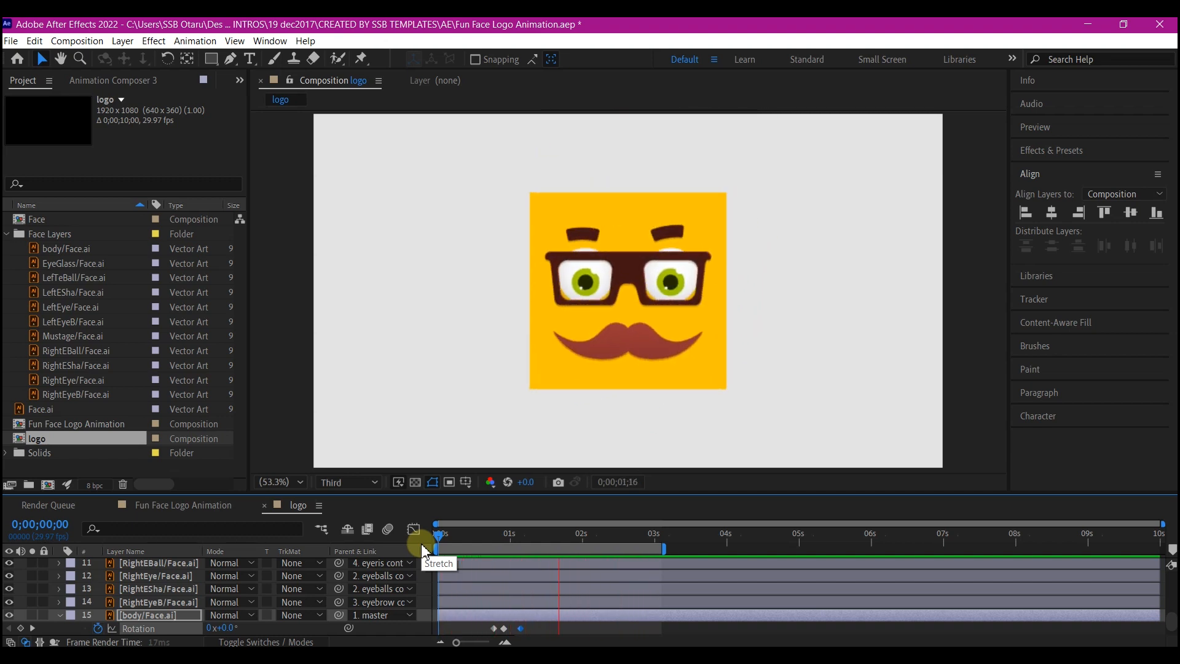
key(space)
- Move the final 0° body/Face.ai rotation keyframe to about 0;00;01;14, and copy the 17° keyframe to about 0;00;01;06 to hold the tilt
click(520, 627)
drag(551, 541, 520, 547)
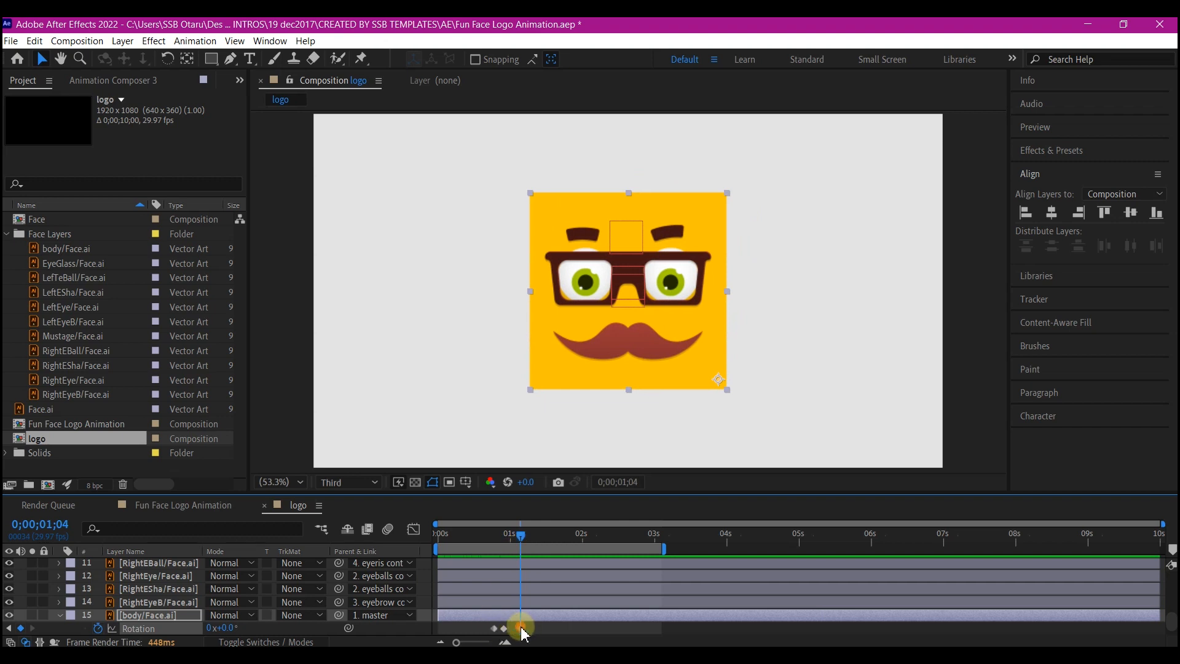
mouse_move(522, 628)
mouse_down()
mouse_move(545, 631)
mouse_move(489, 631)
mouse_move(506, 631)
mouse_up()
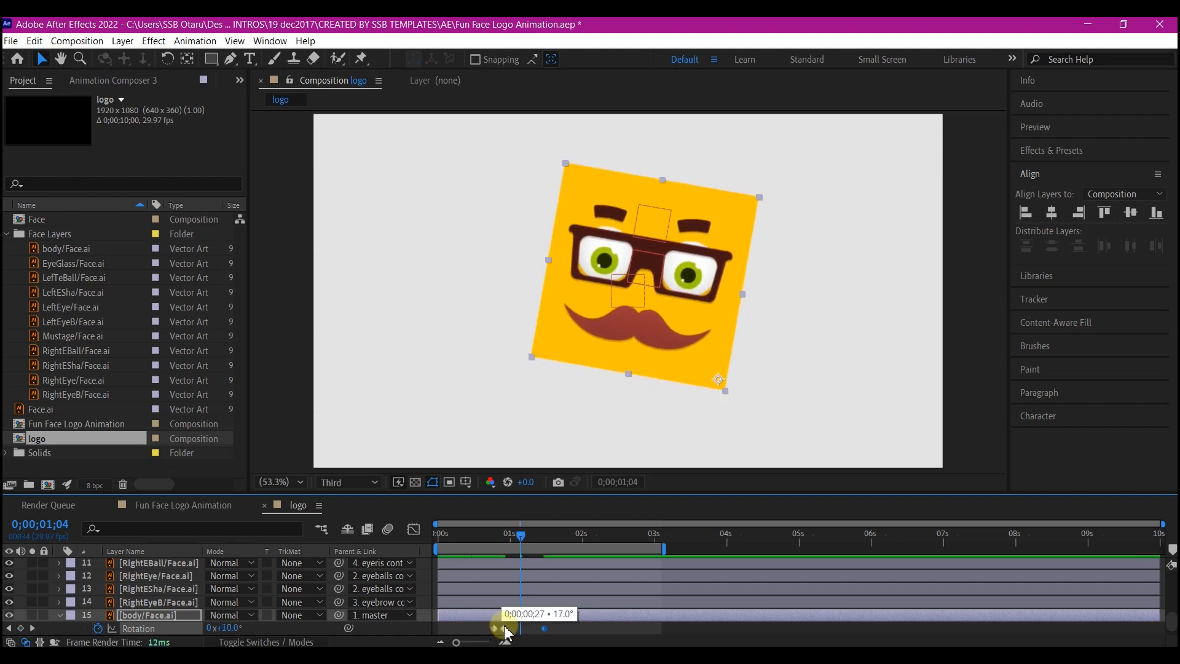
click(504, 628)
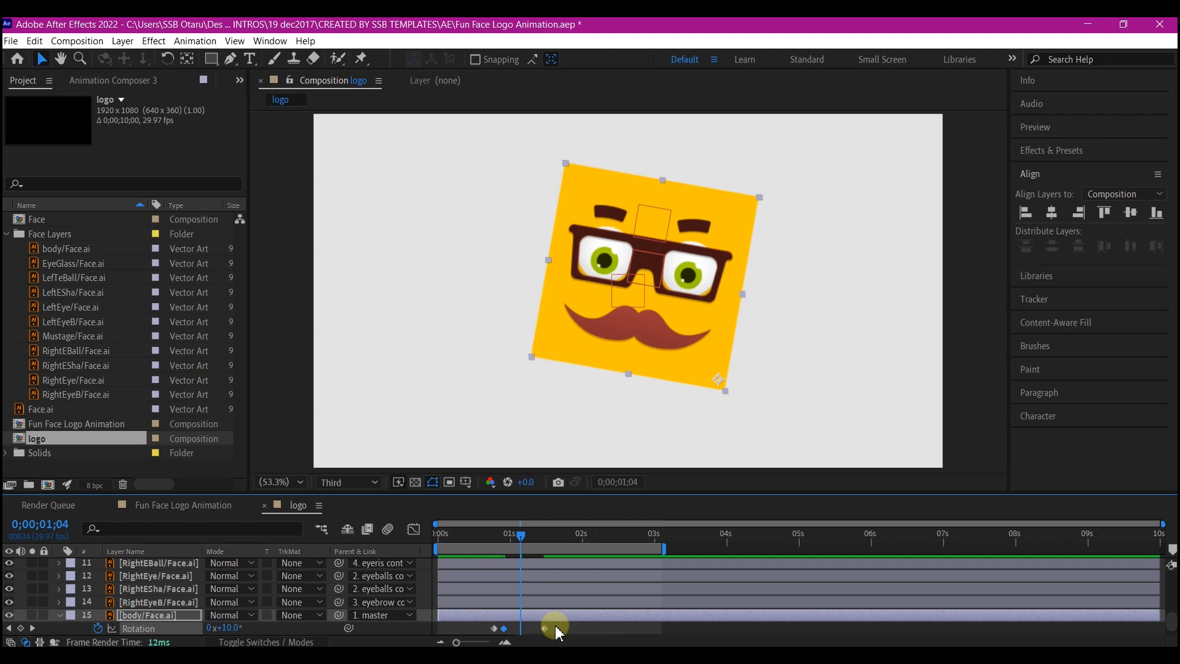
key(ctrl+c)
key(ctrl+v)
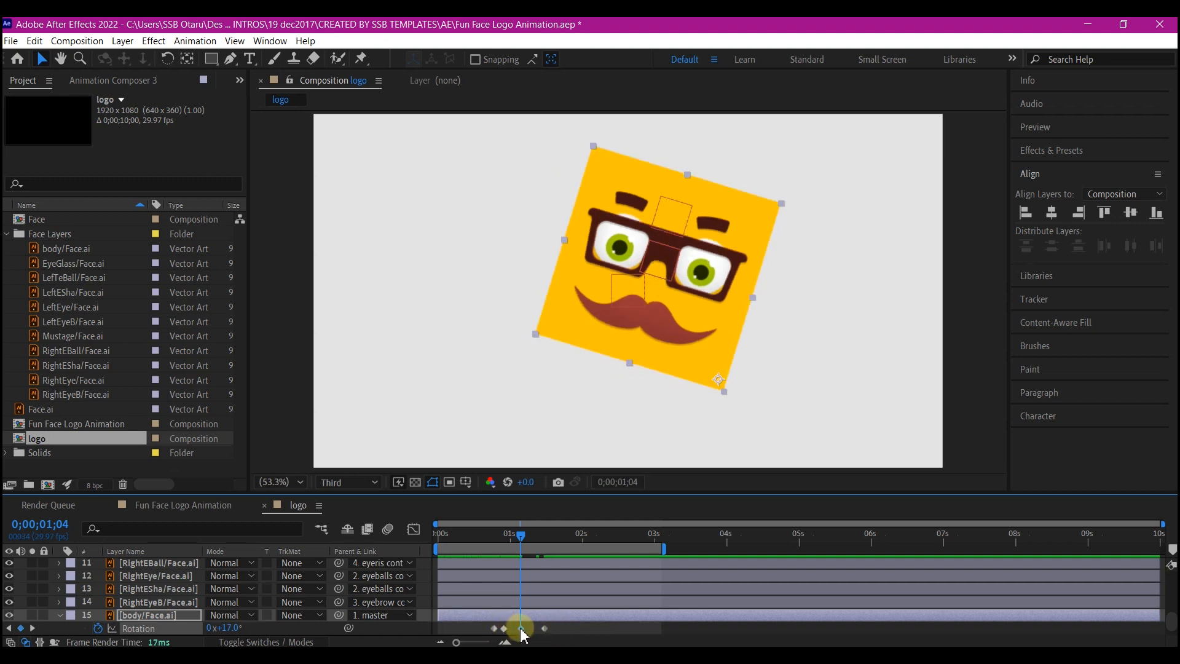
drag(521, 628, 526, 628)
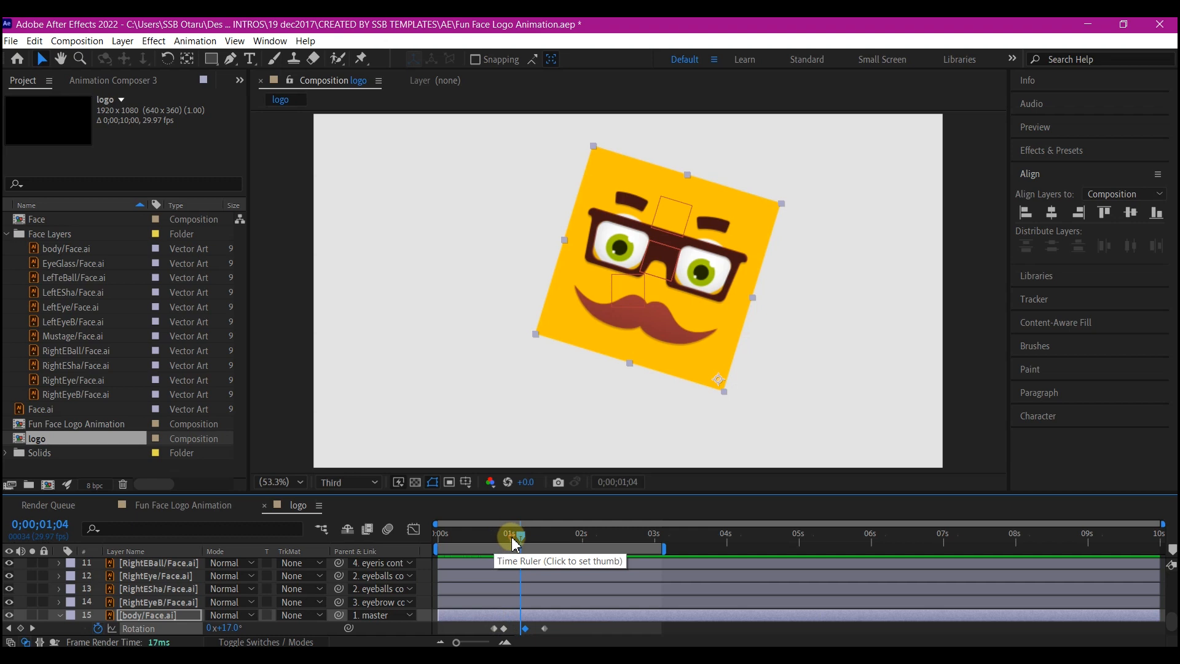
- Shift the first two body/Face.ai rotation keyframes slightly later and the final one to about 0;00;01;11, and preview the tilt from the start
click(507, 541)
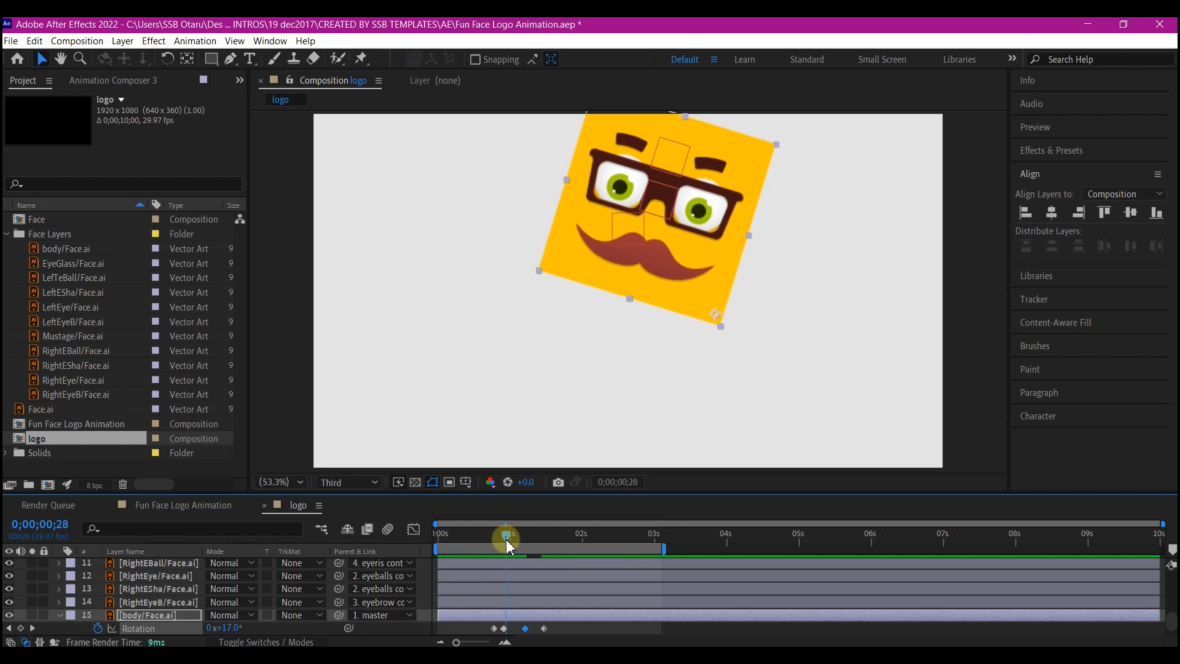
drag(516, 541, 415, 546)
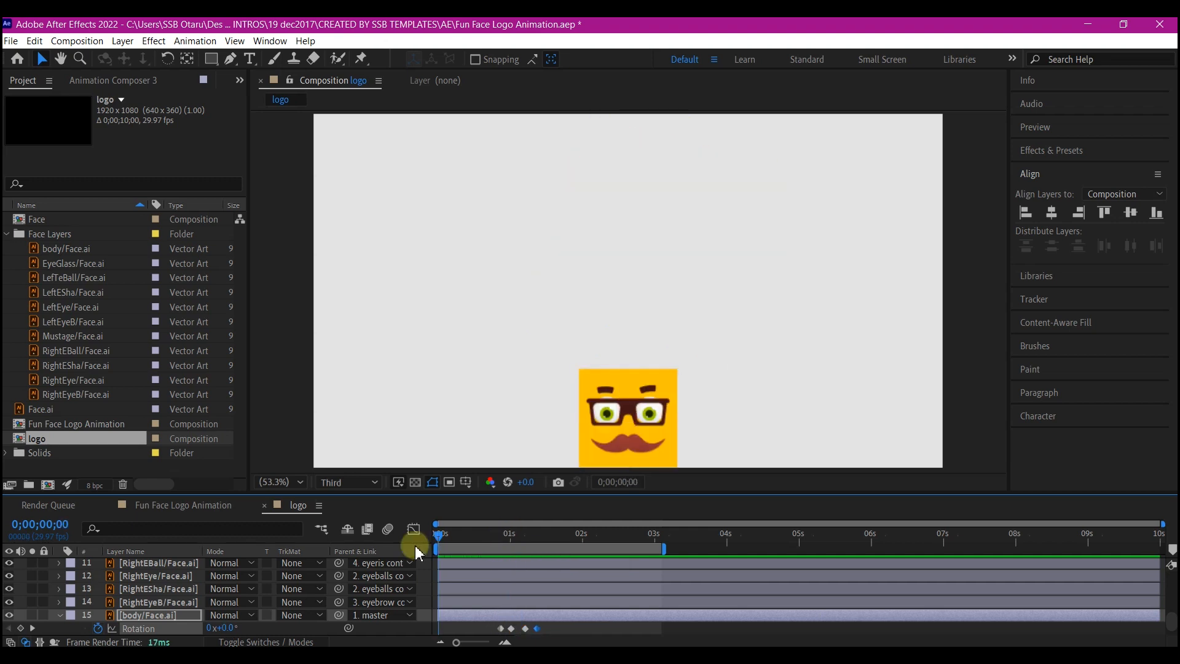
key(space)
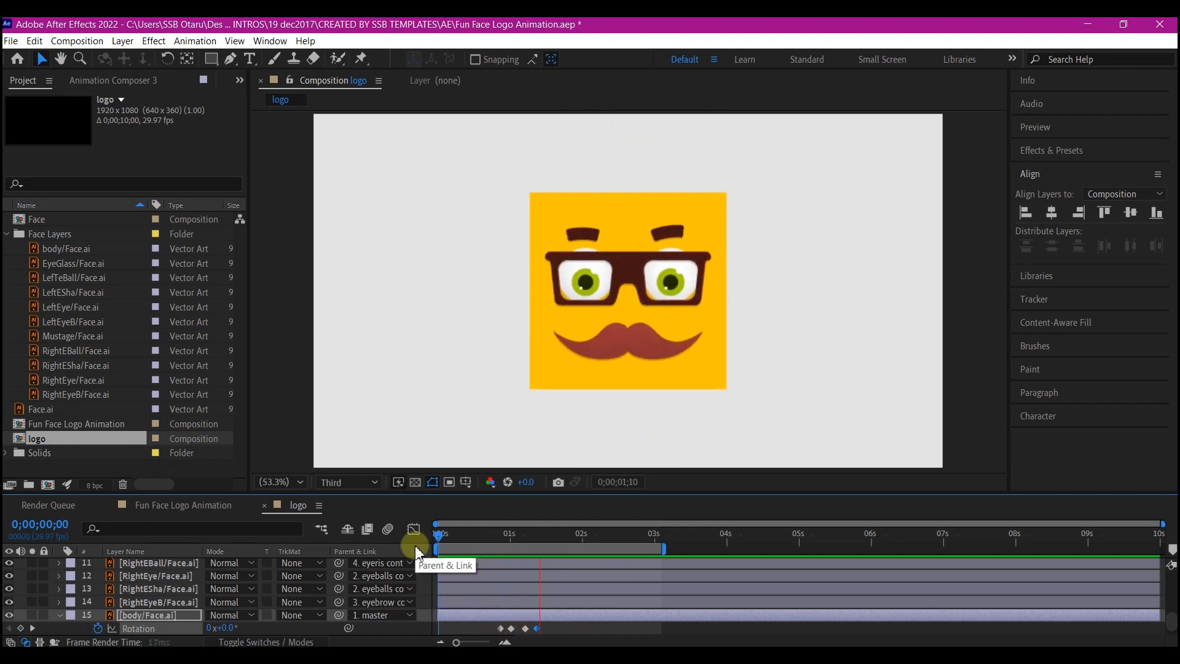
key(space)
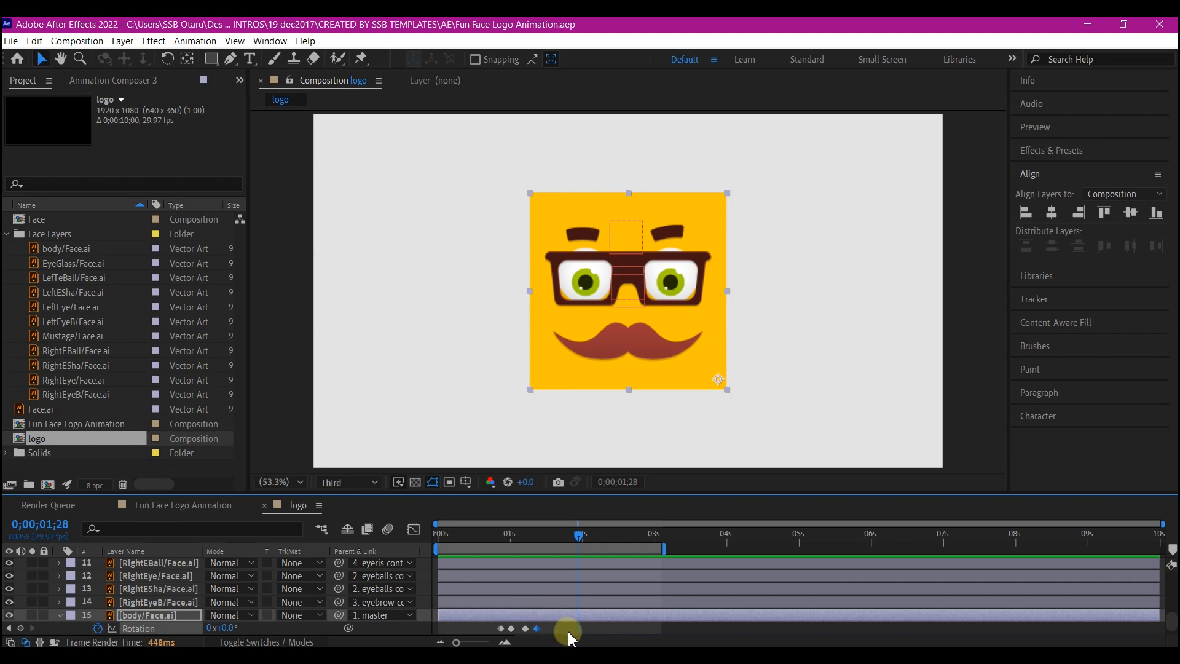
- Hide the EyeGlass/Face.ai layer in the logo composition
drag(568, 637, 461, 632)
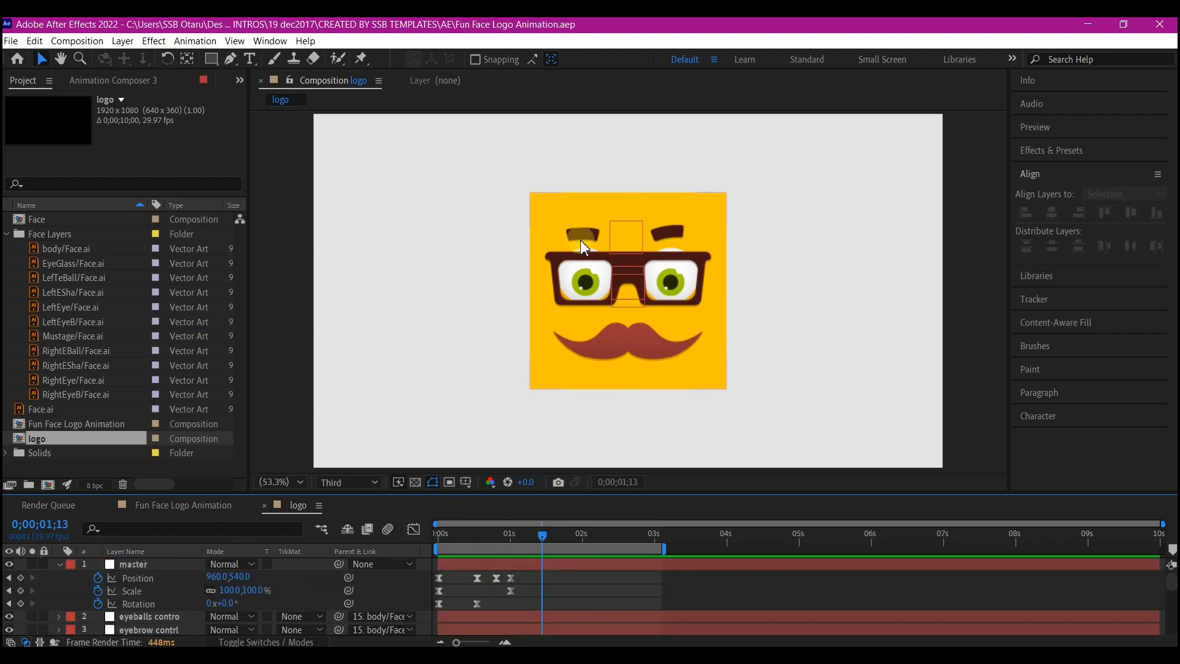
scroll(126, 593, down, 1)
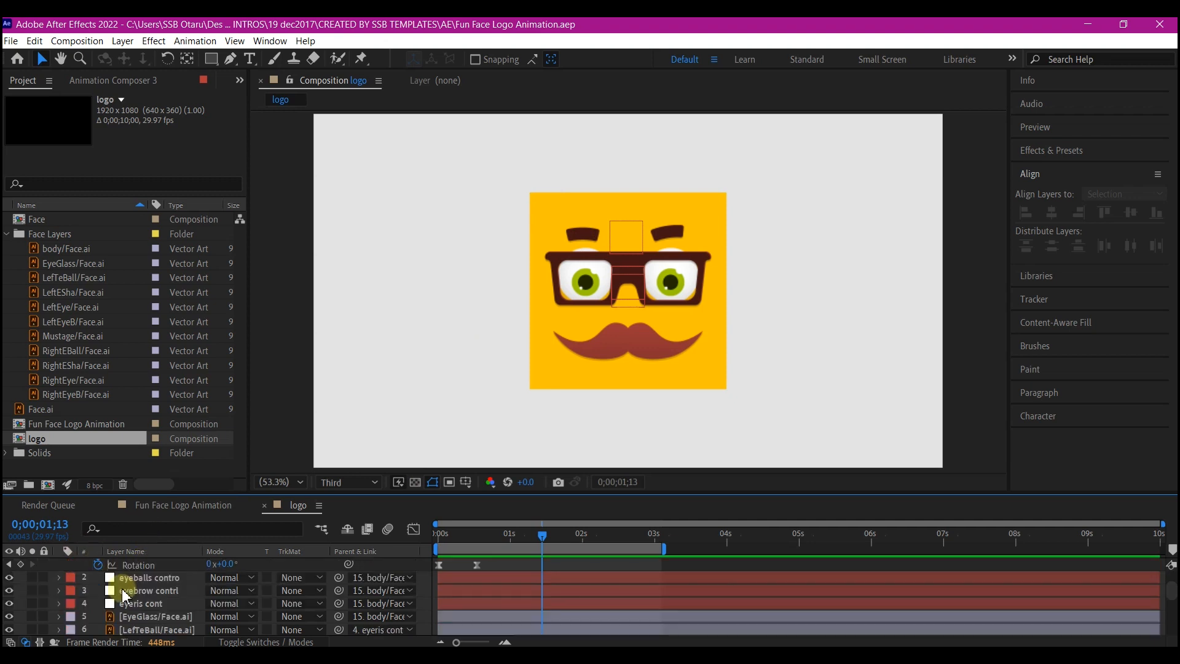
scroll(126, 595, down, 1)
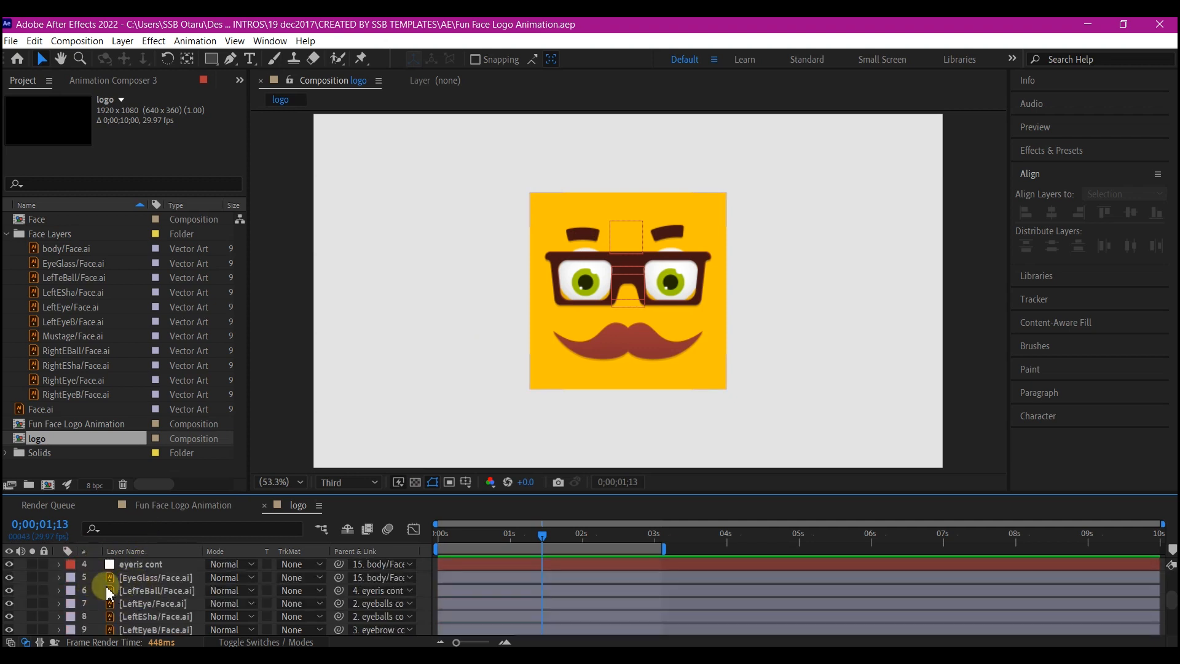
scroll(129, 613, up, 1)
click(132, 616)
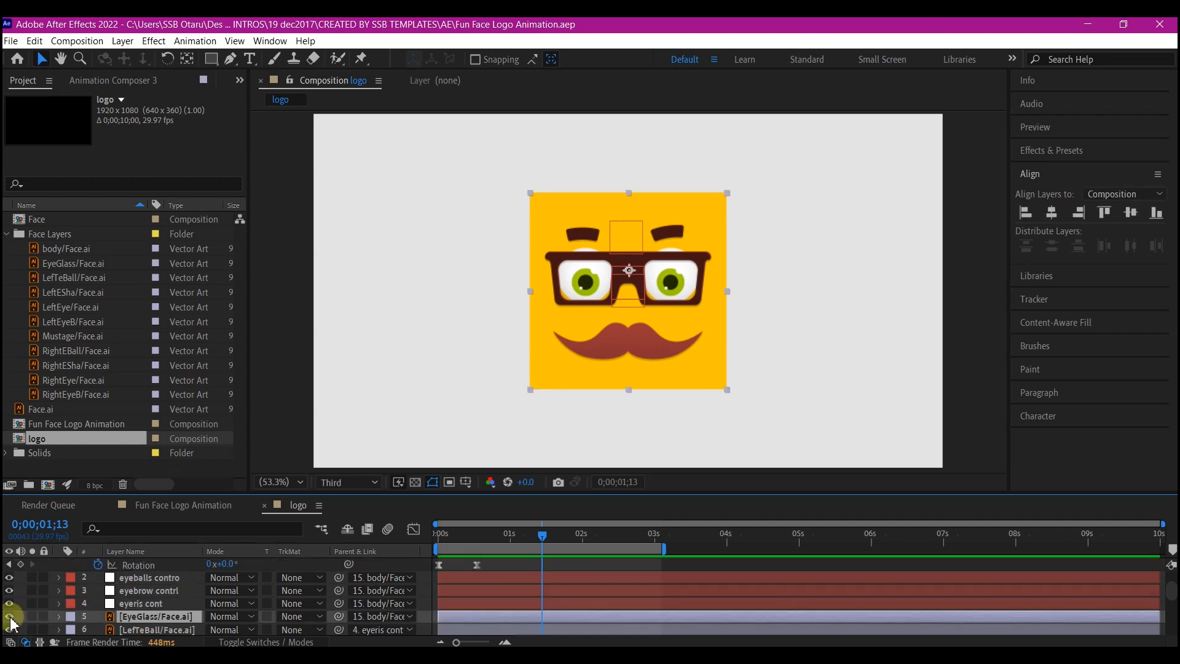
click(9, 616)
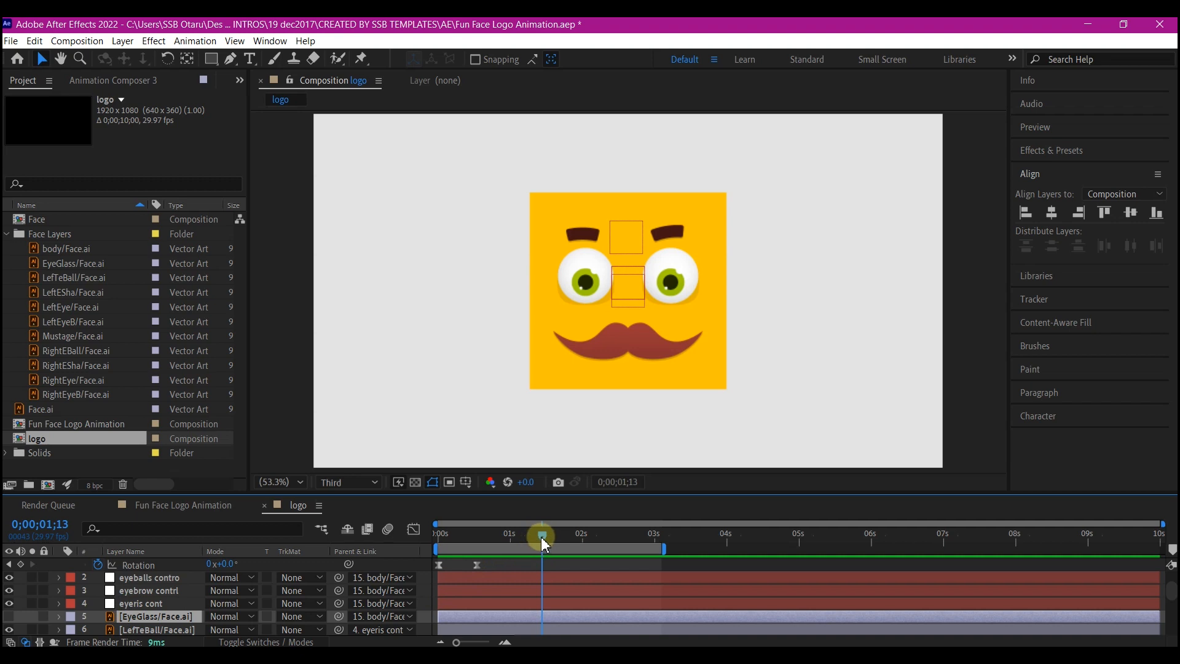
- Keyframe the eyeris cont position at 600.0, 551.2 at 0;00;01;12, and move that keyframe to about 0;00;01;05
mouse_move(541, 537)
mouse_down()
mouse_move(515, 540)
mouse_move(550, 542)
mouse_move(442, 556)
mouse_move(538, 555)
mouse_up()
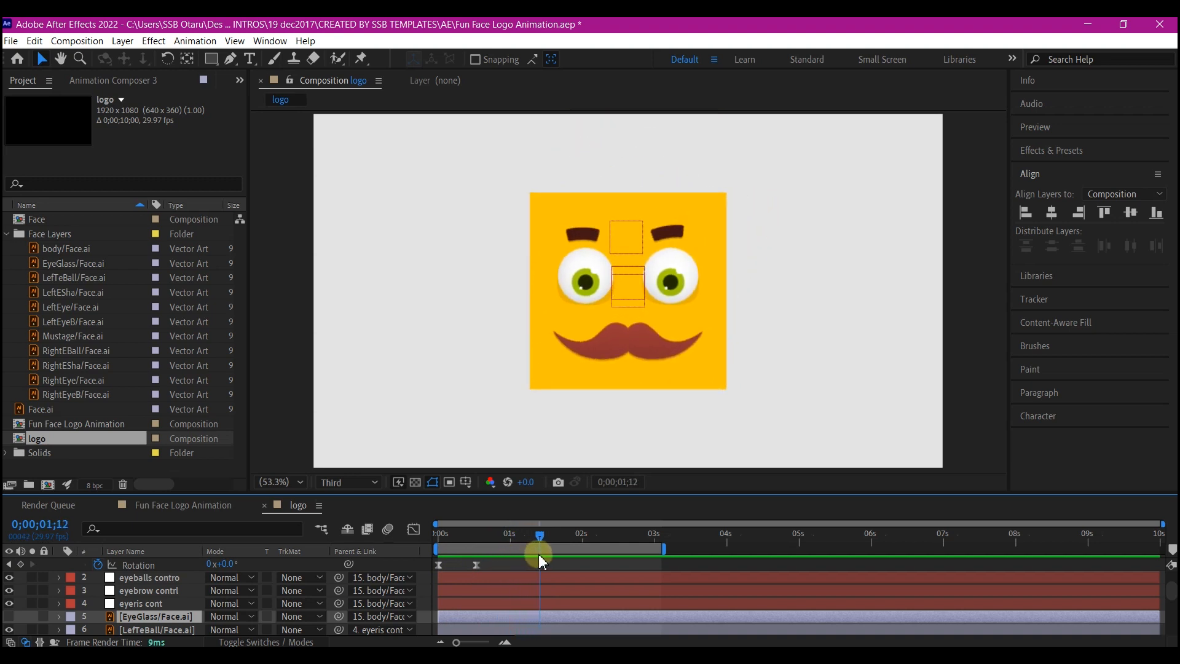
click(151, 603)
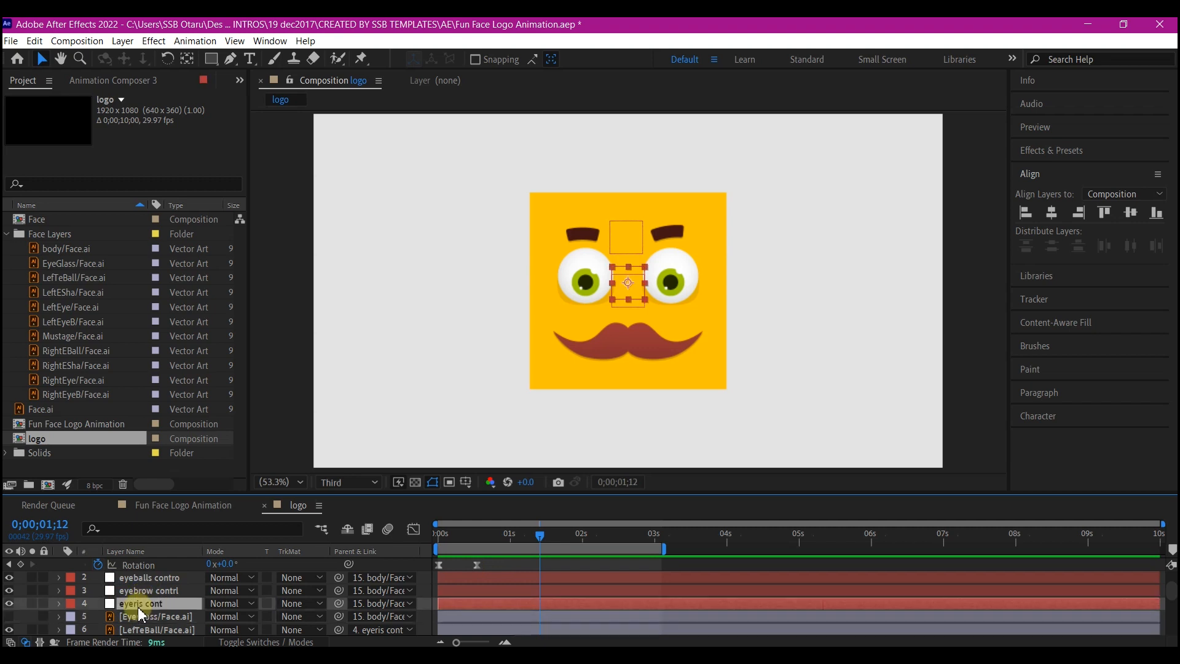
key(p)
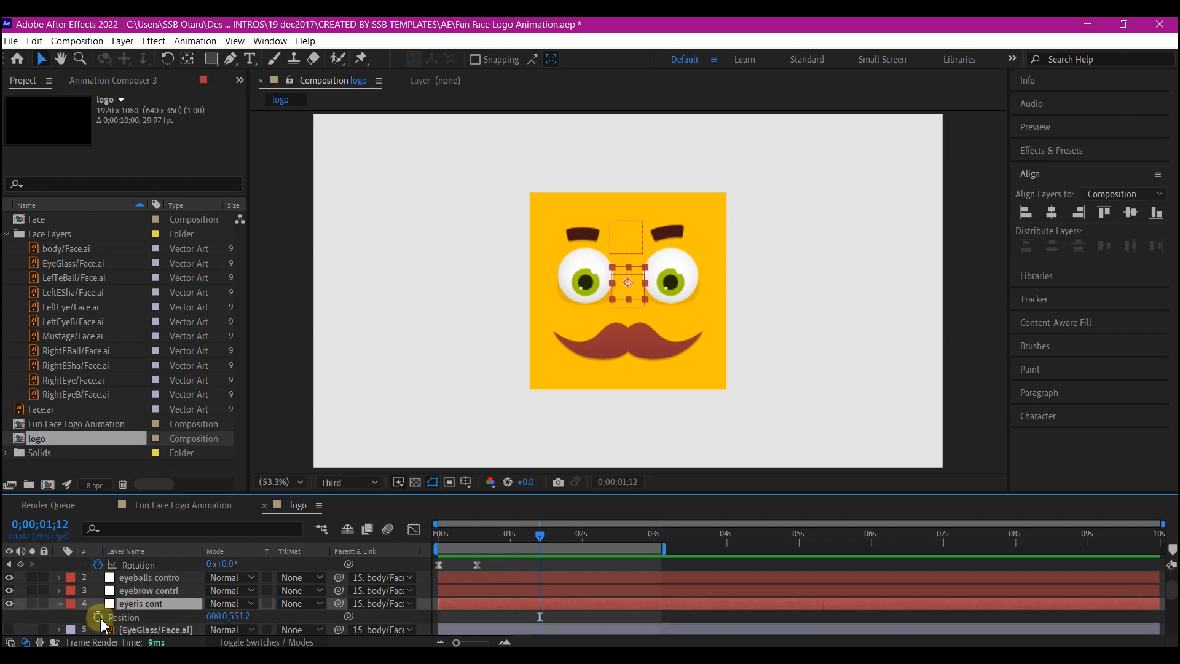
click(99, 616)
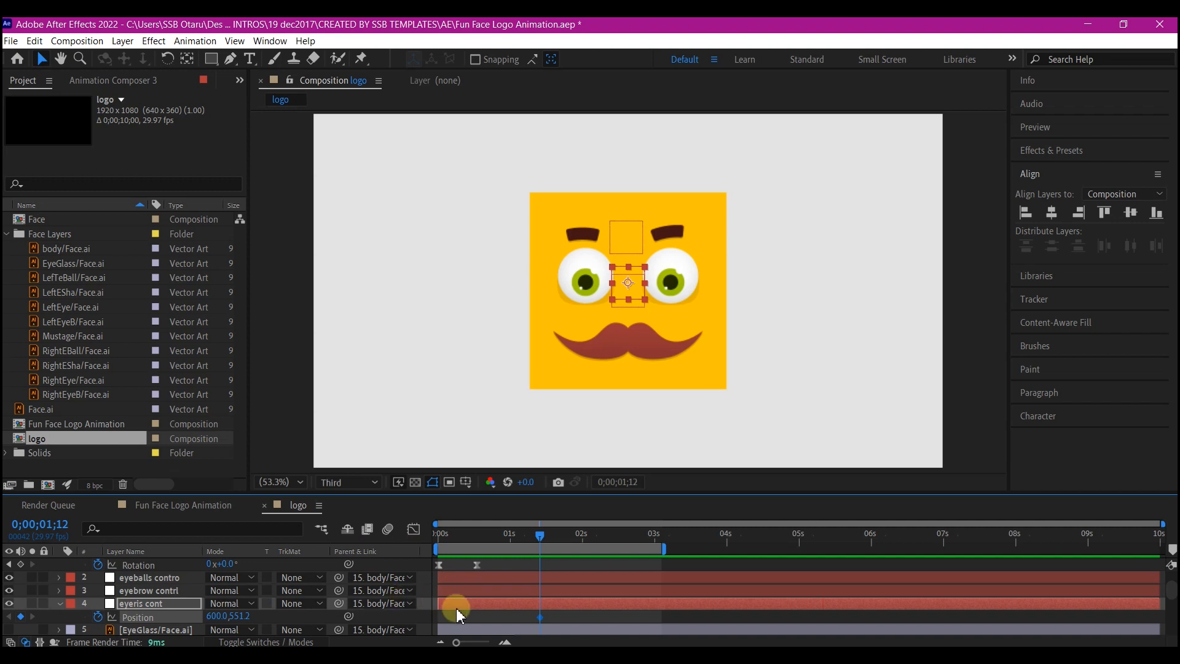
drag(540, 617, 520, 621)
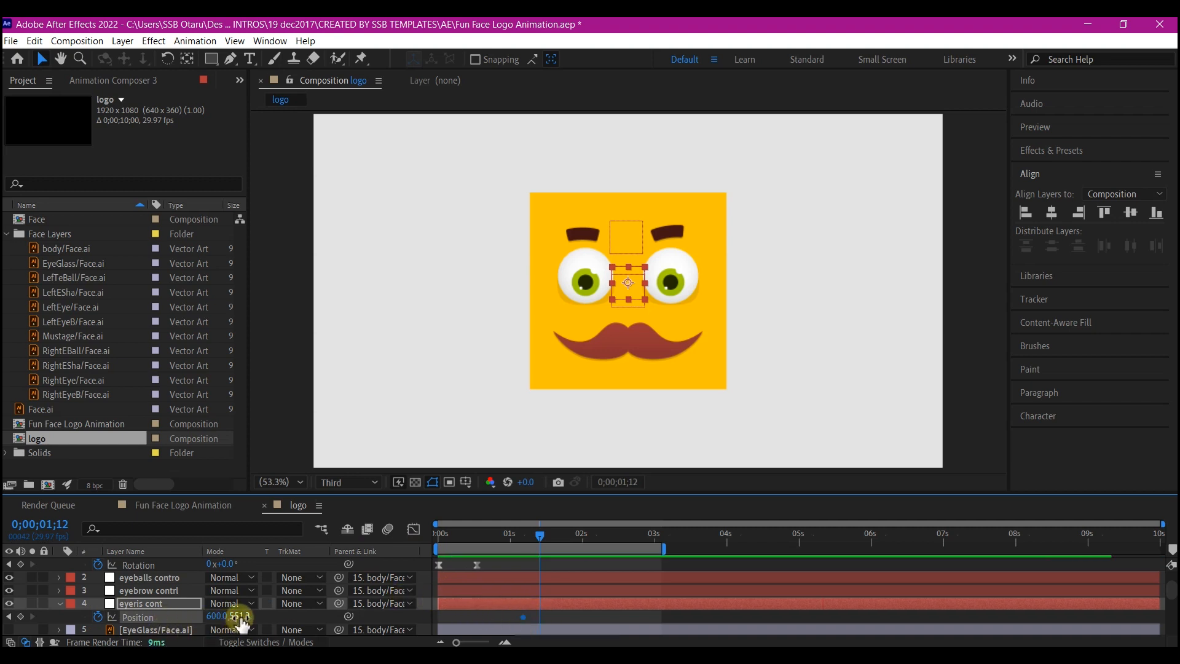
- Keyframe the eyeris cont position at 600.0, 610.2, and shift both position keyframes to about 0;00;01;22 and 0;00;01;27
drag(237, 622, 238, 614)
click(565, 532)
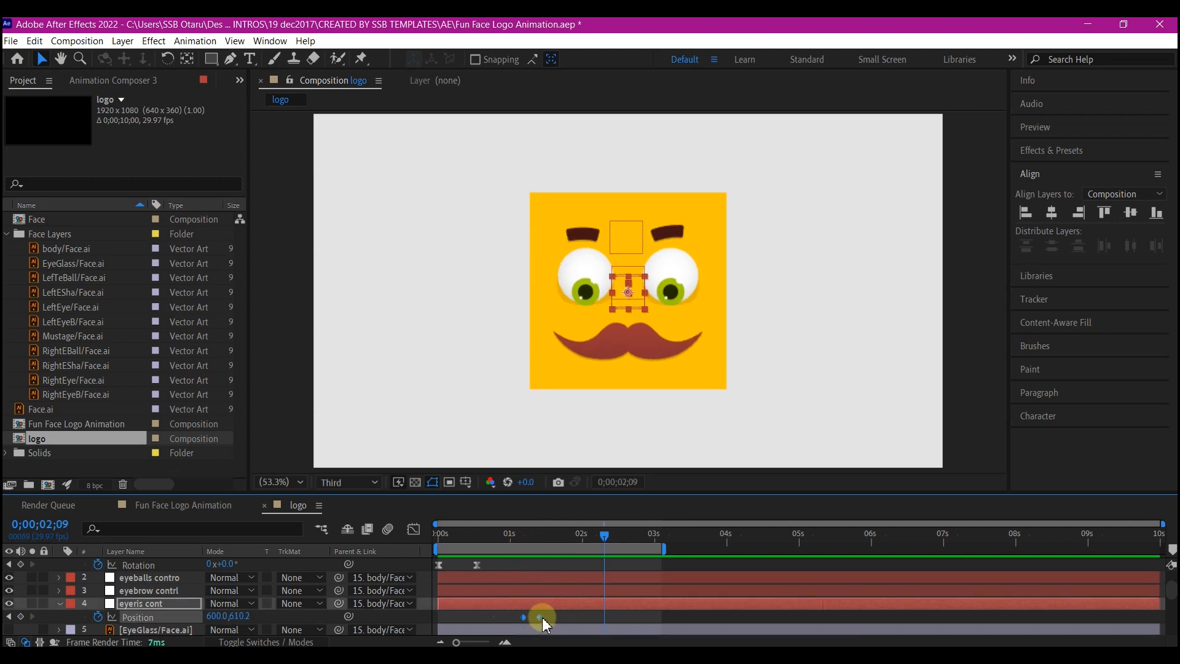
drag(542, 617, 577, 619)
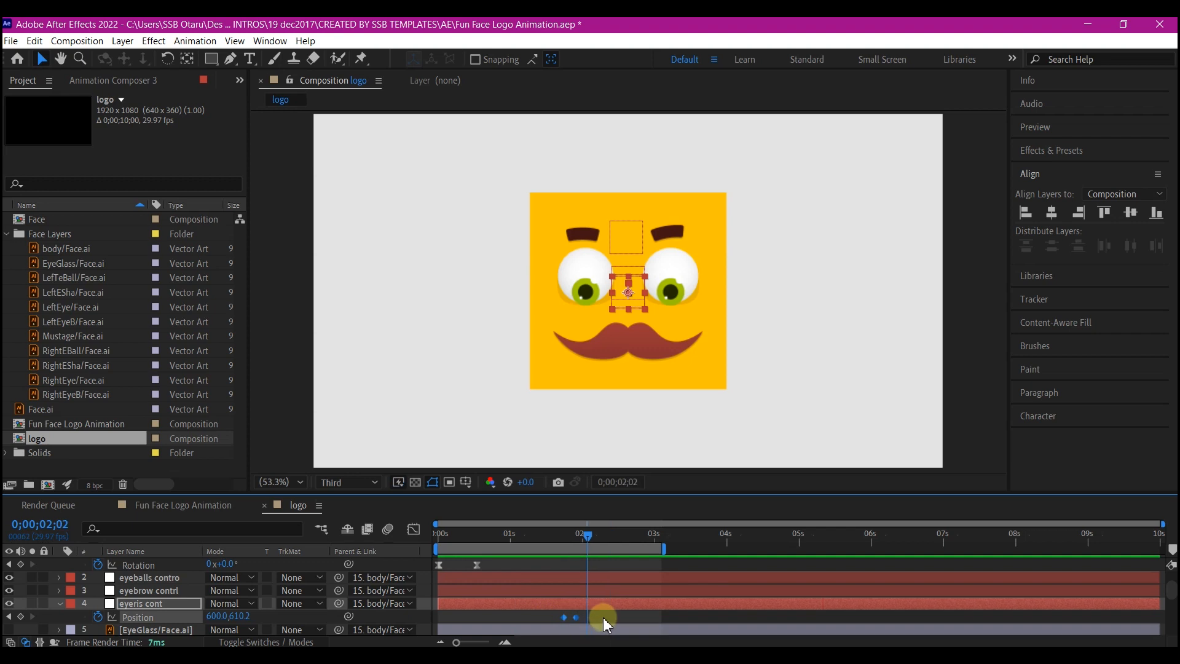
- Copy the 600.0, 610.2 eyeris cont position keyframe to 0;00;02;02, and set the position to 520.0, 572.2 at 0;00;02;07
click(603, 617)
click(576, 618)
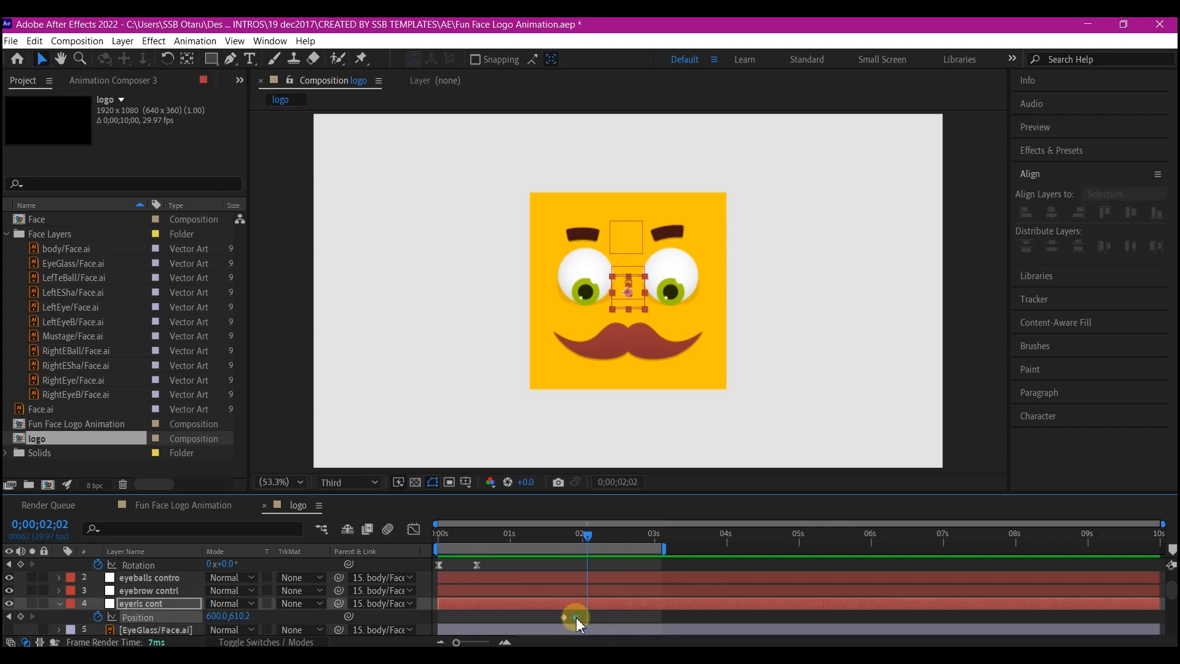
drag(580, 624, 589, 624)
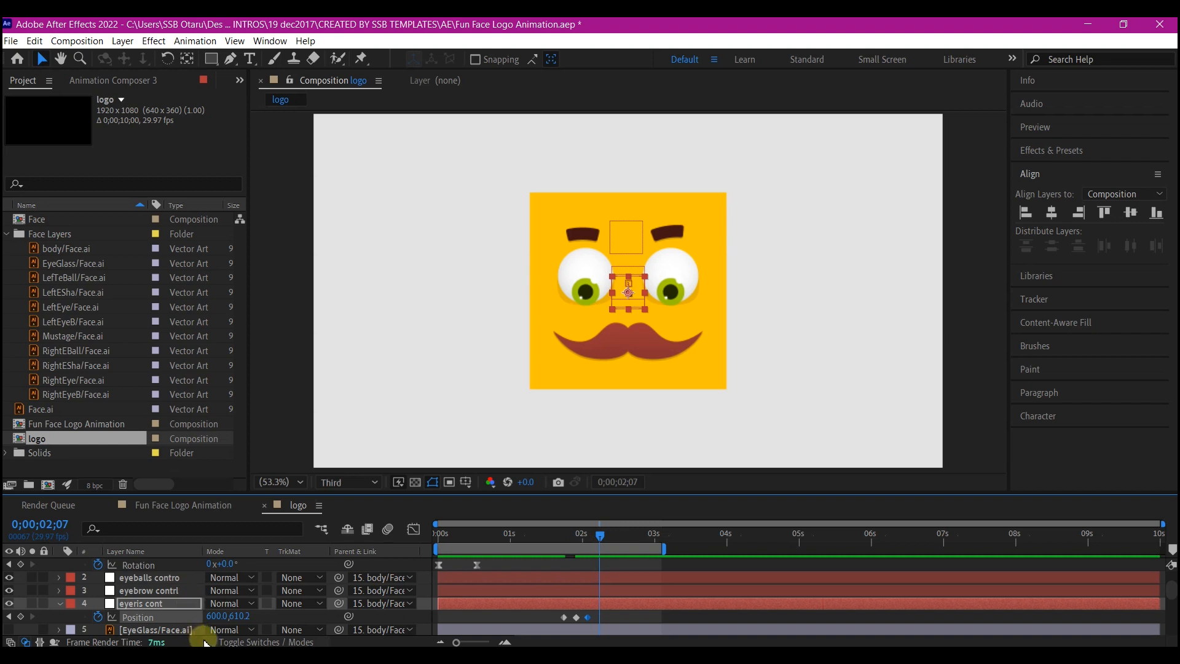
drag(217, 616, 204, 617)
- Copy the 520.0, 572.2 eyeris cont position keyframe to 0;00;02;10, and set the position to 690.0, 572.2 at 0;00;02;14
drag(600, 536, 605, 539)
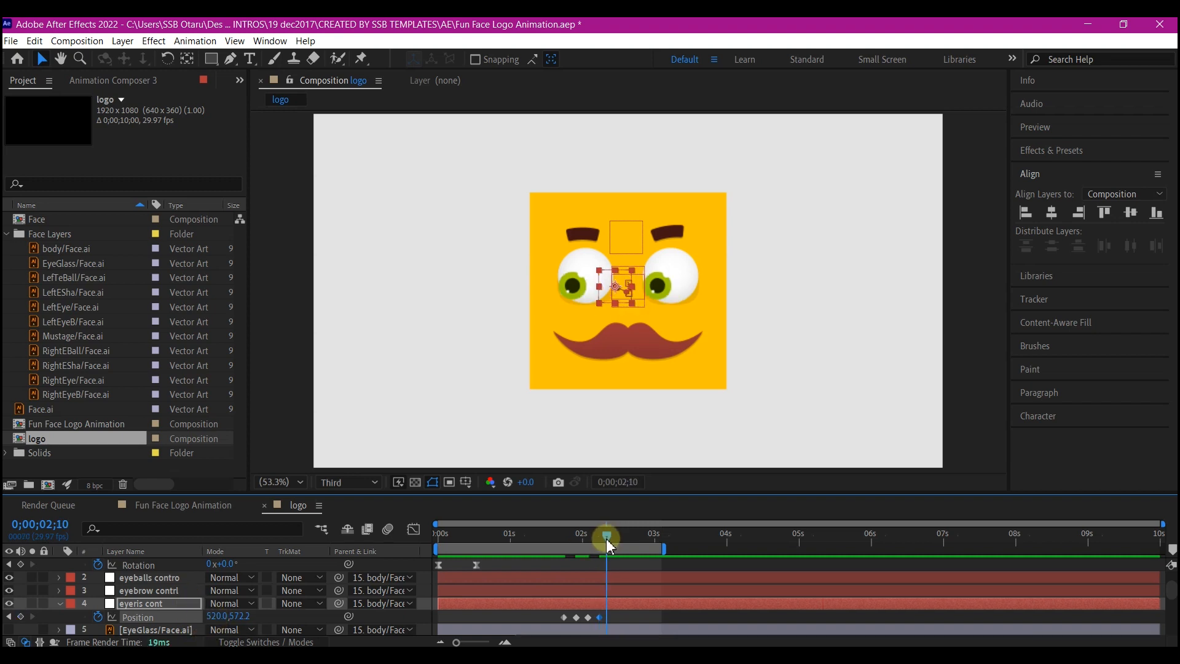
click(601, 617)
mouse_move(600, 617)
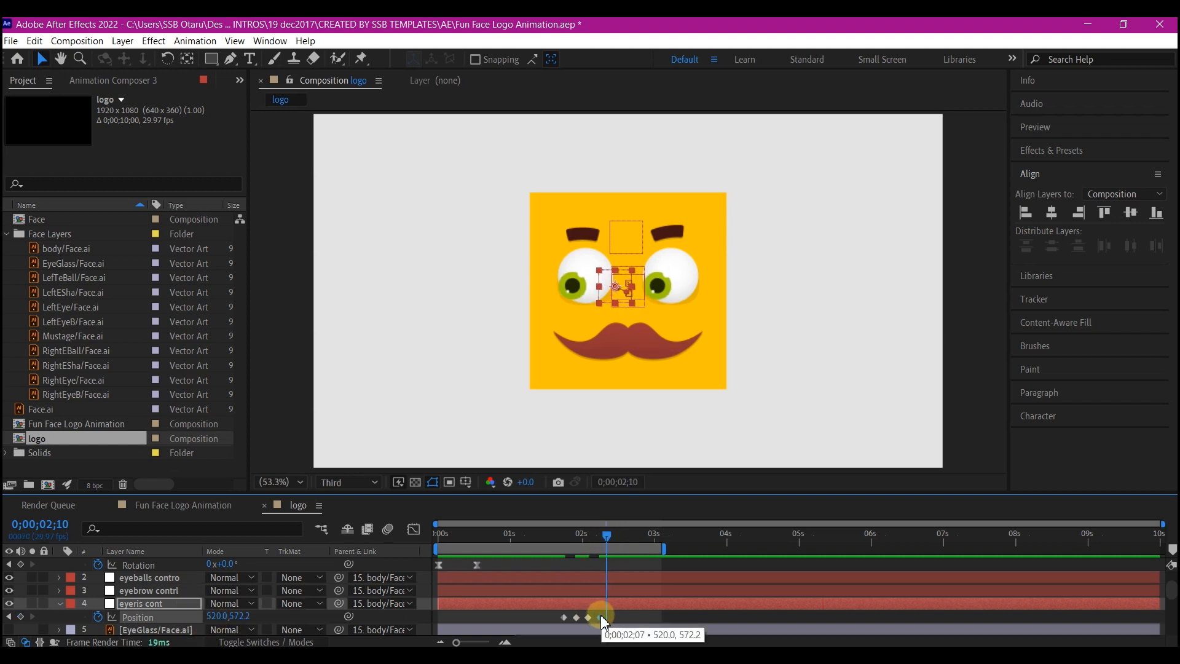
key(ctrl+v)
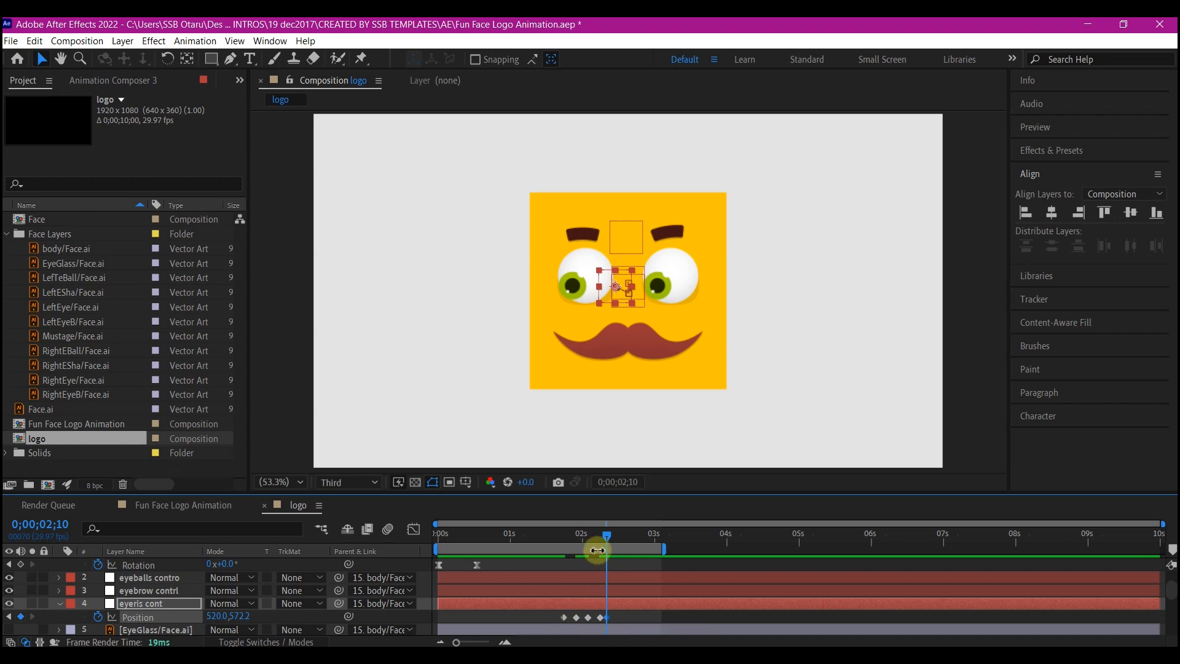
drag(606, 533, 615, 537)
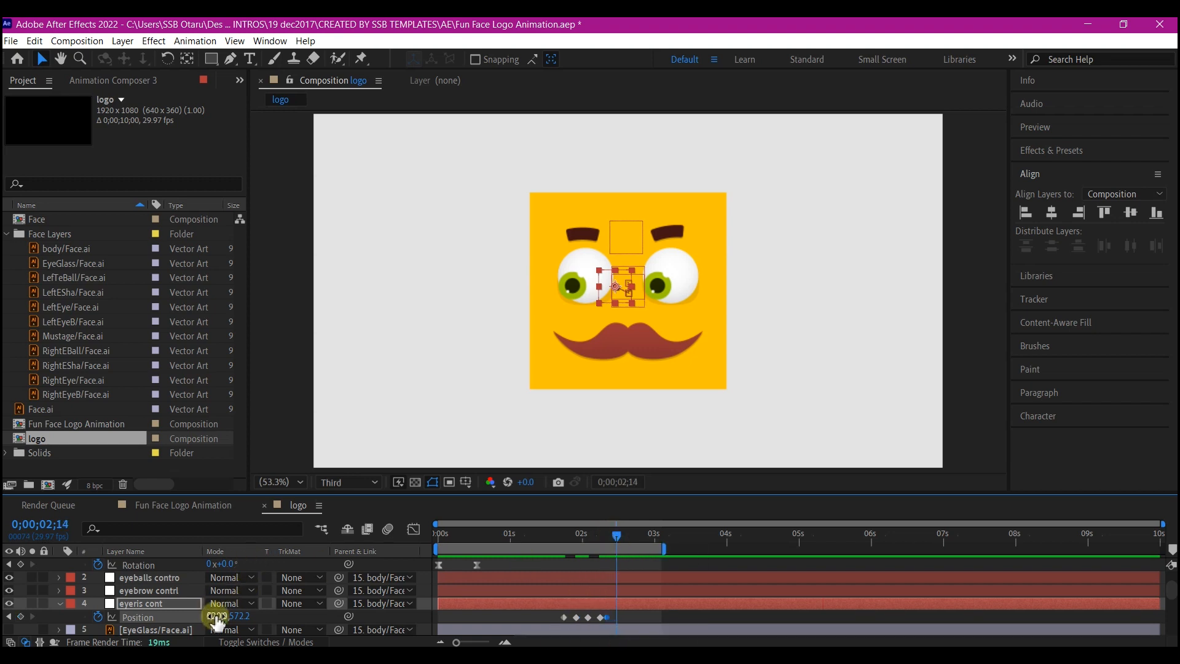
drag(217, 619, 321, 604)
- Preview the eye movement, and copy the 690.0, 572.2 eyeris cont position keyframe to 0;00;02;20
key(space)
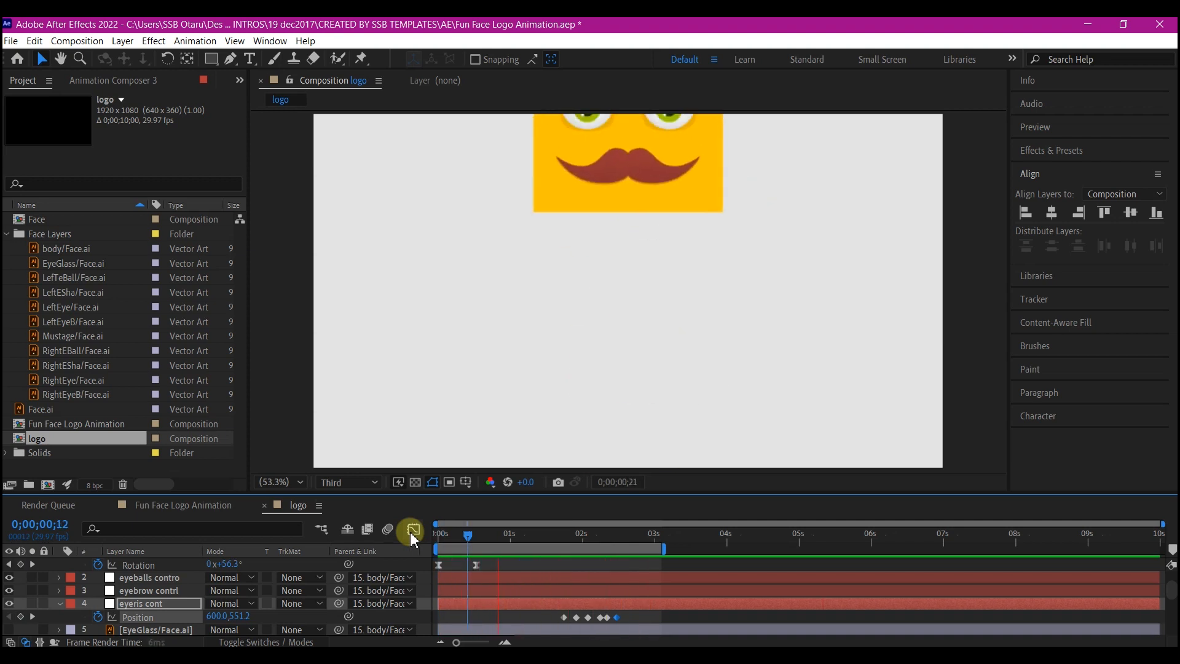
drag(548, 531, 631, 550)
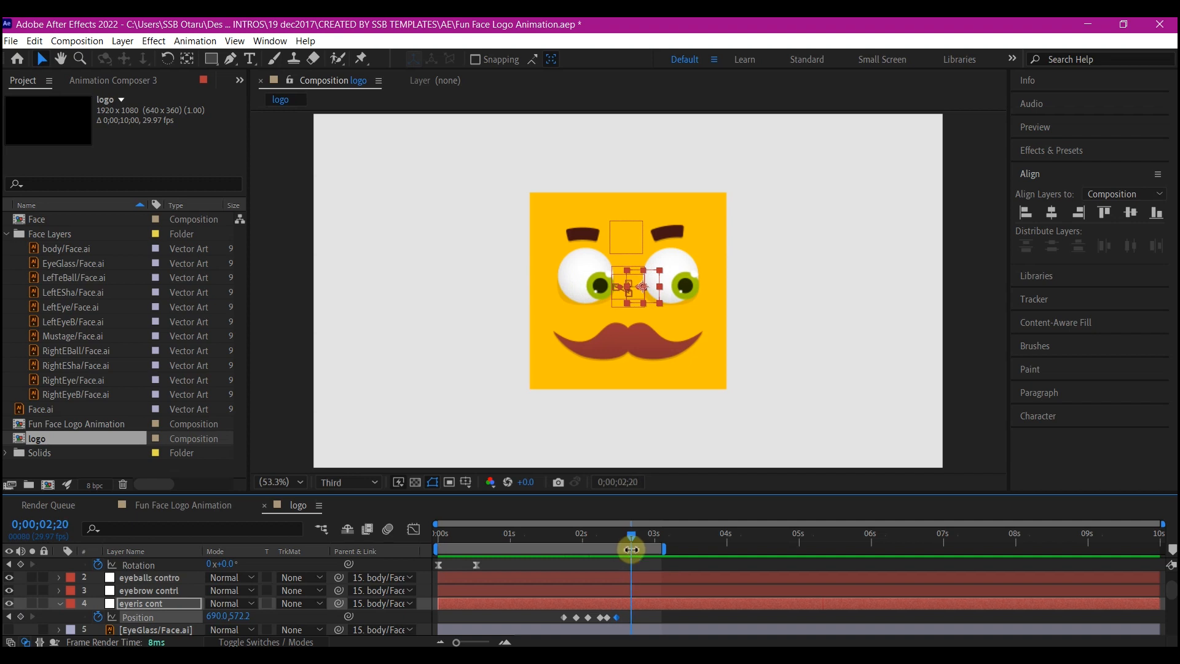
click(618, 619)
drag(617, 619, 626, 622)
- Set the eyeris cont position to 587.0, 406.2 at 0;00;02;24, and scrub back to before the eye movement
drag(628, 539, 639, 543)
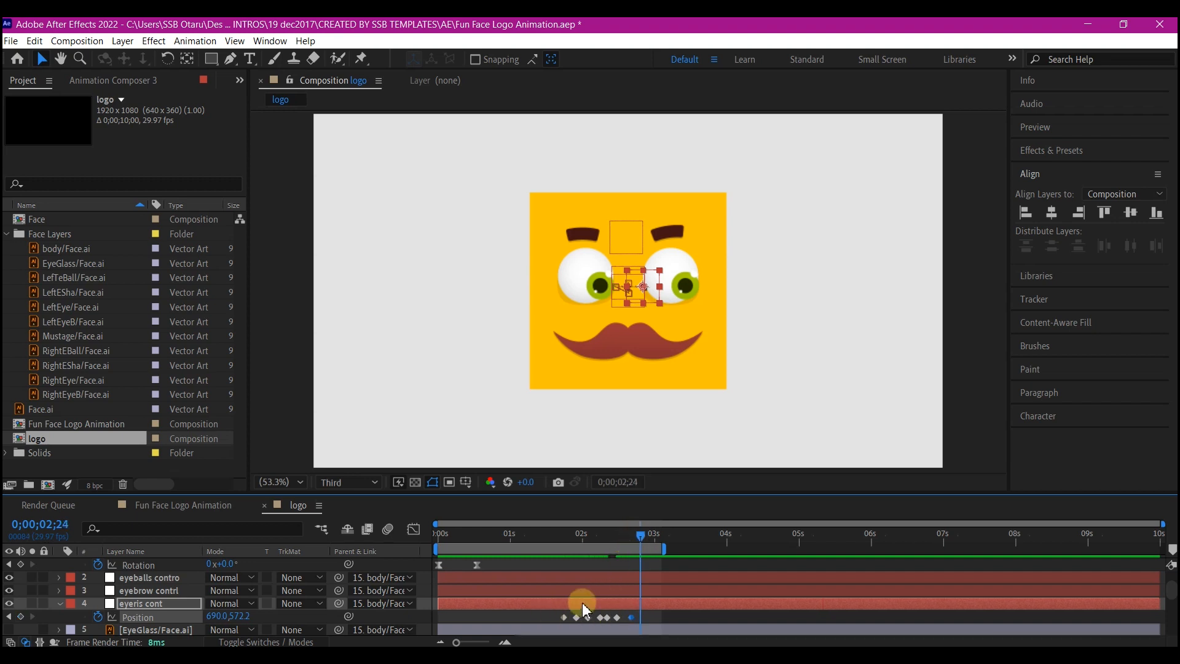
click(237, 616)
drag(239, 620, 126, 617)
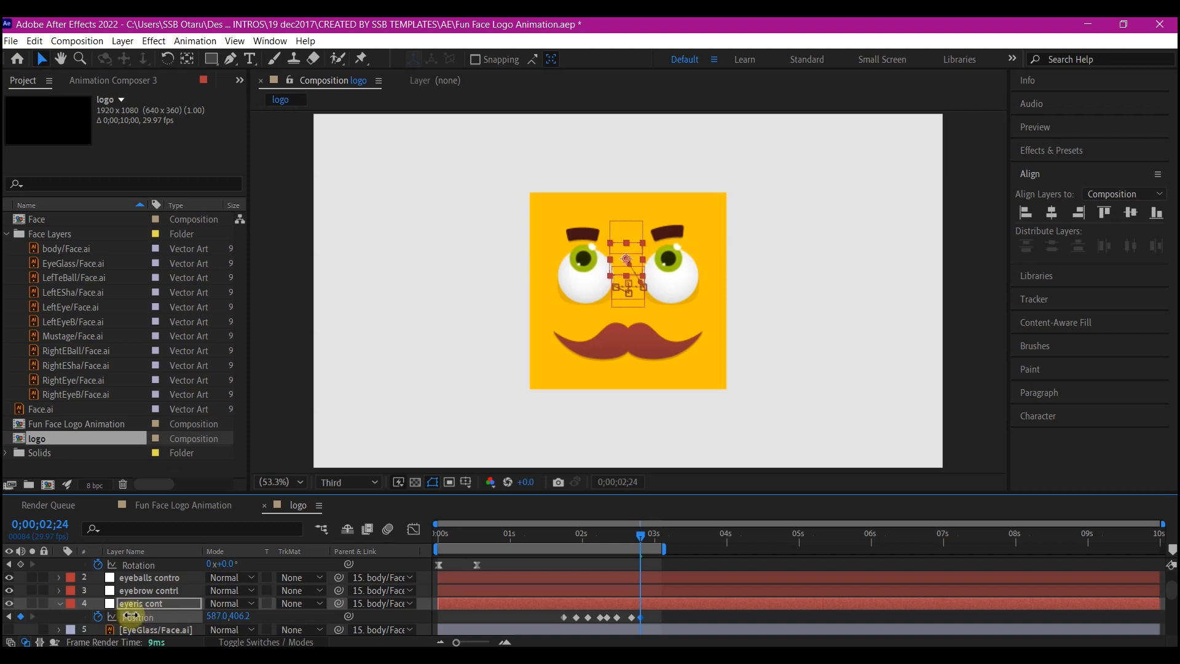
drag(577, 549, 555, 555)
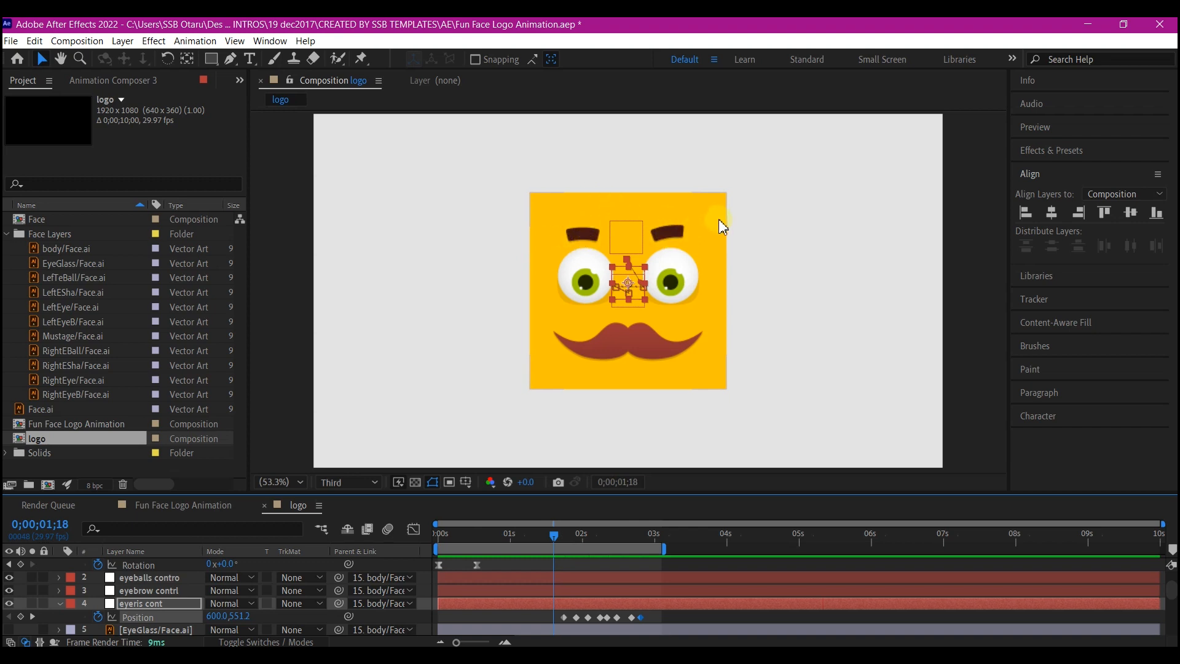
- Keyframe the eyebrow contrl position at 0;00;01;22, and add a raised 588.8, 155.8 position keyframe shortly before it
drag(585, 545, 565, 544)
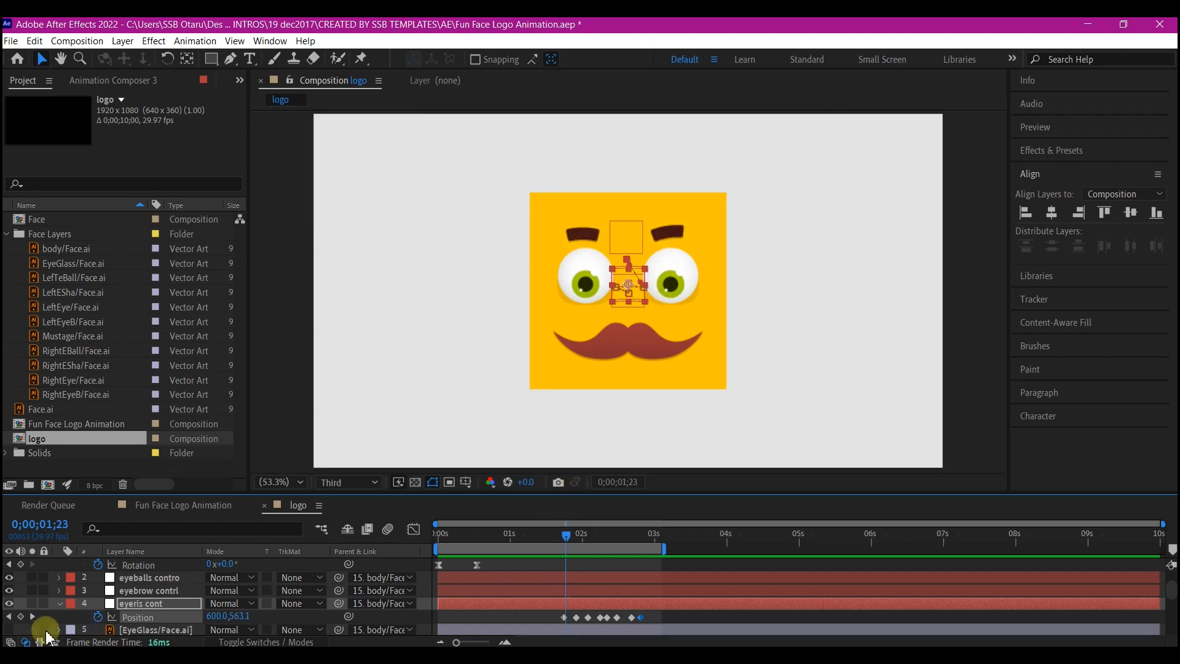
click(138, 593)
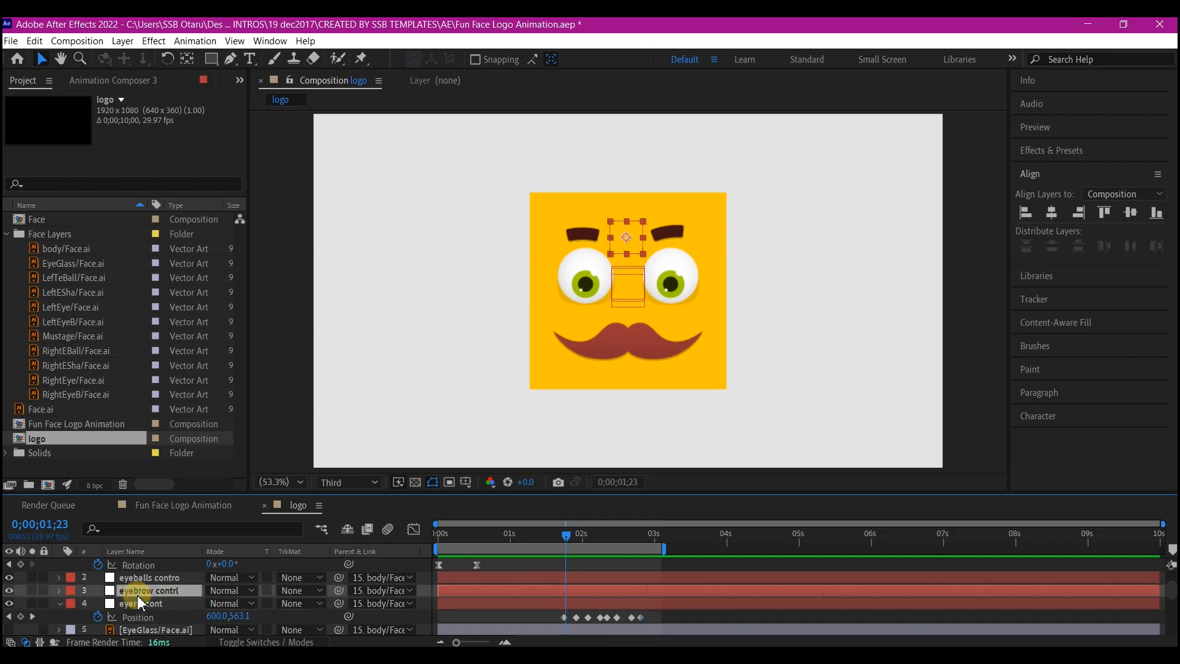
key(End)
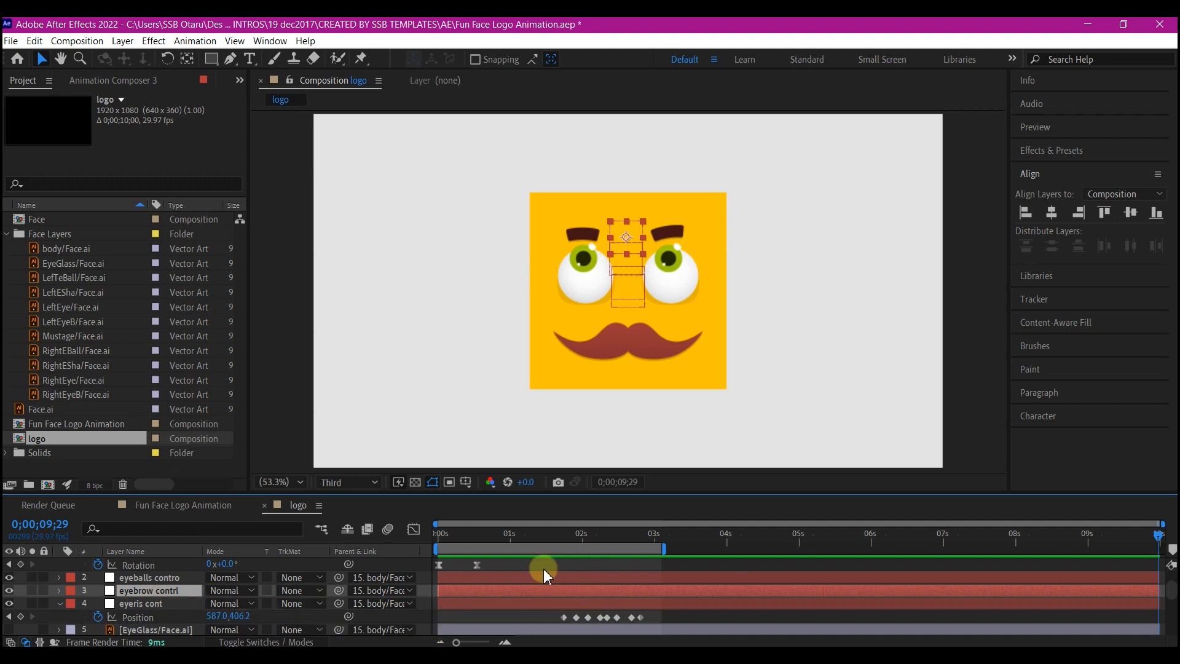
drag(578, 542, 563, 538)
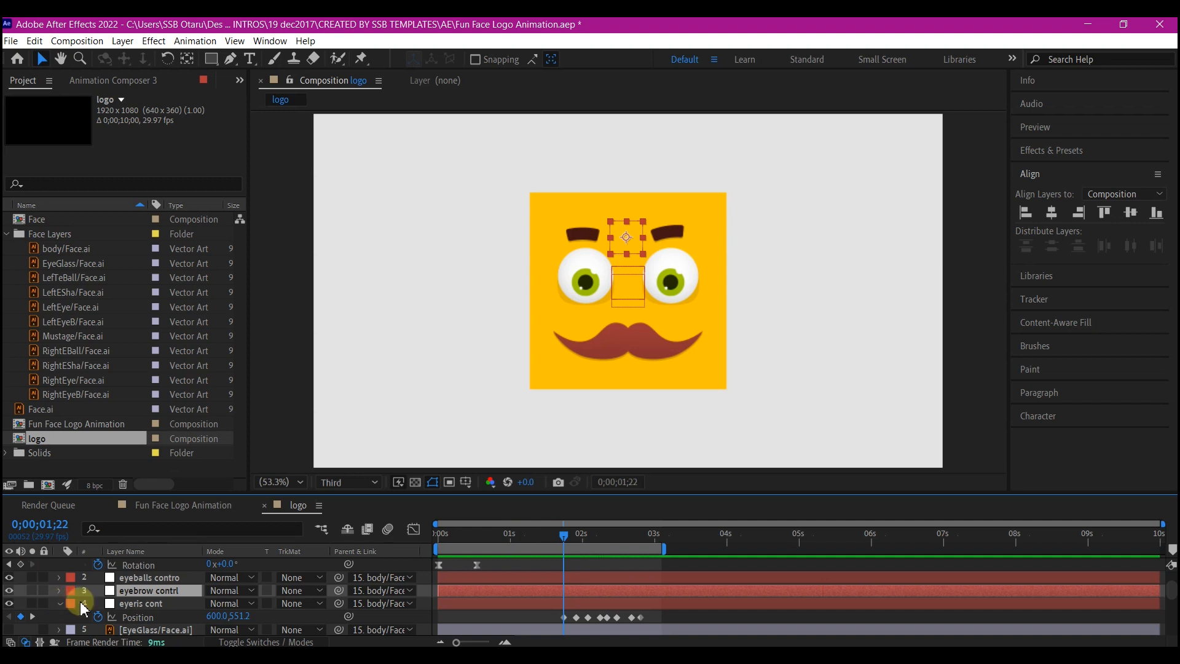
click(148, 591)
key(p)
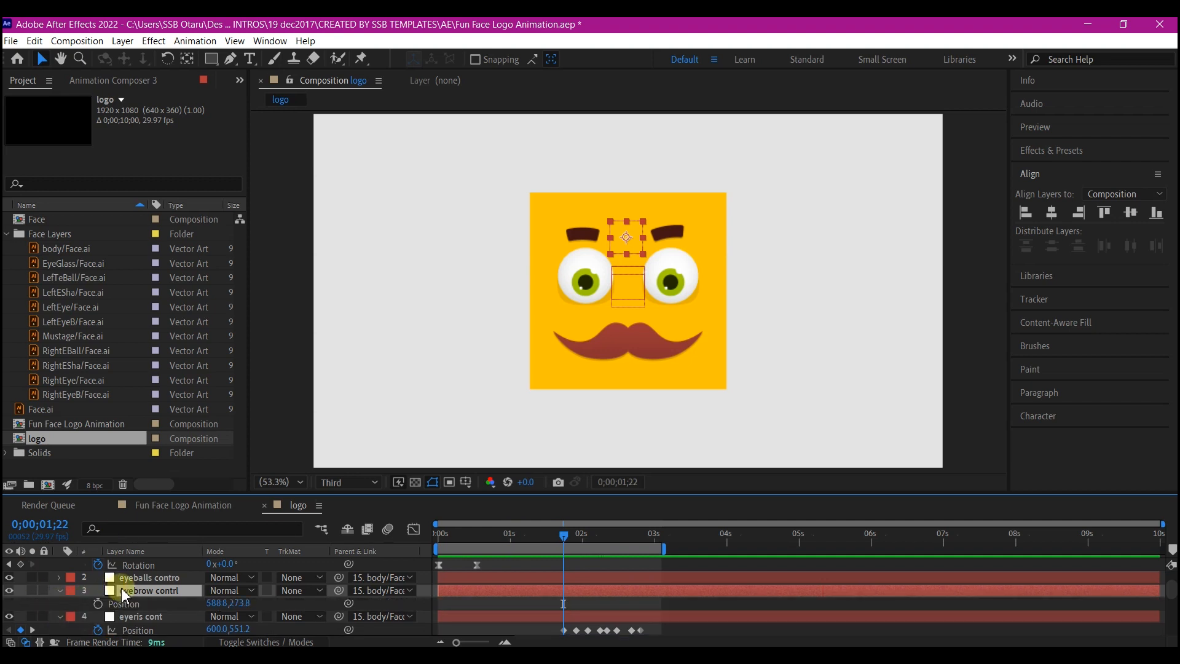
click(537, 547)
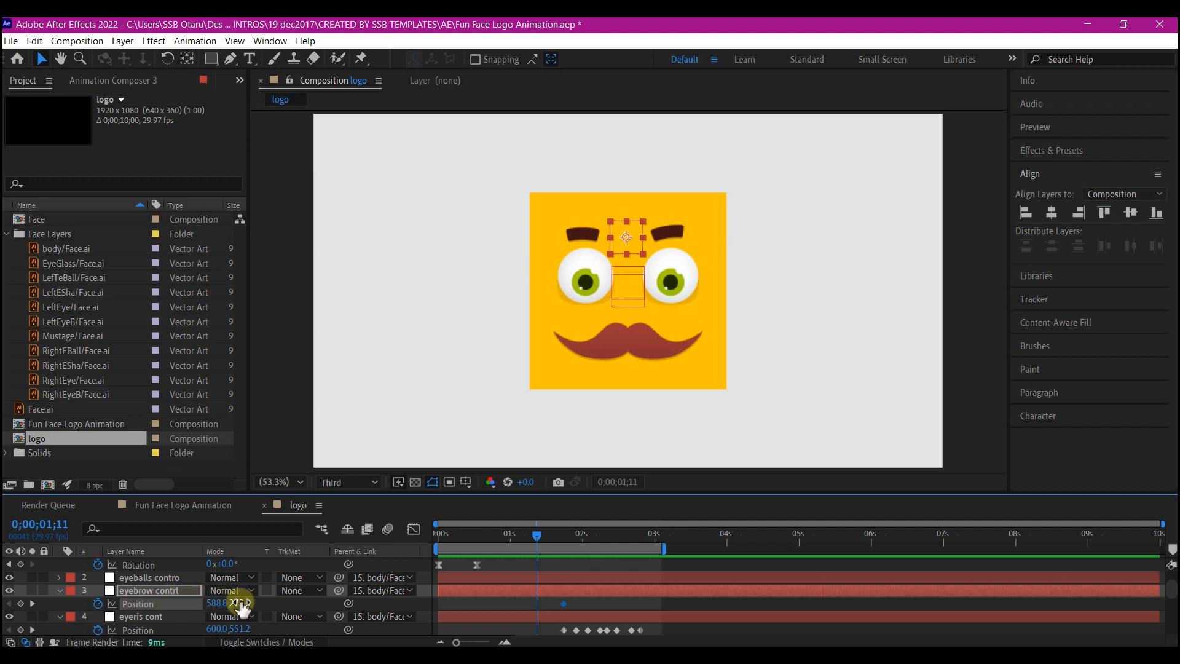
drag(225, 608, 158, 617)
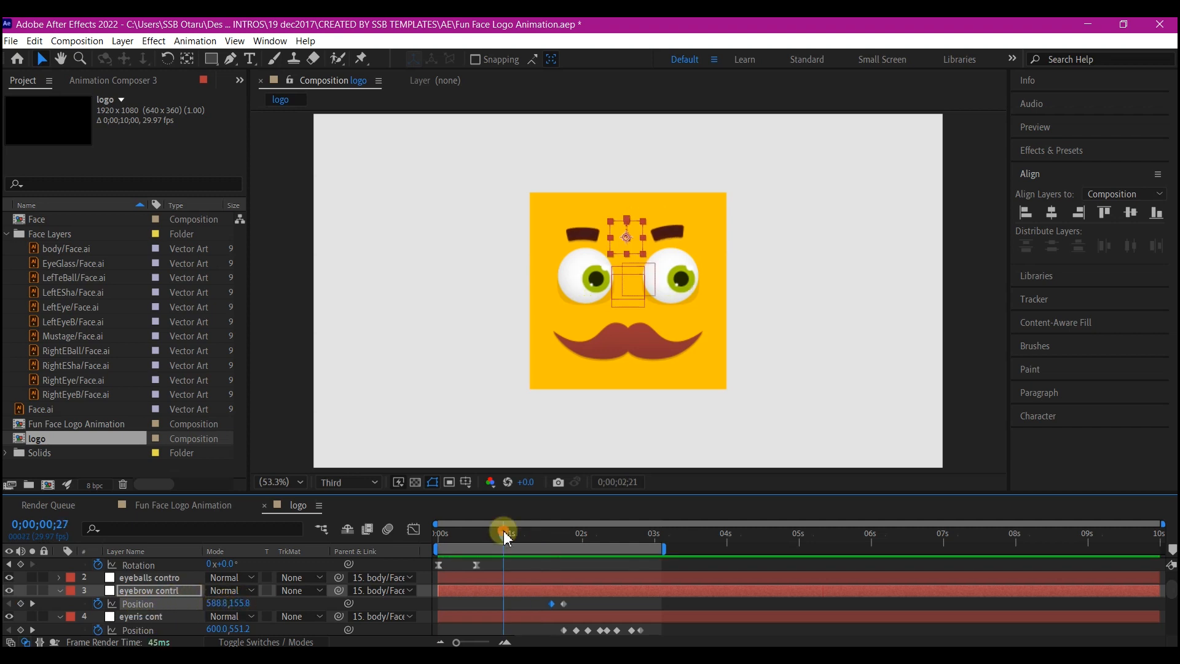
- Retime the two eyebrow contrl position keyframes so the eyebrow drop matches the start of the iris movement, and preview the animation
drag(503, 530, 543, 536)
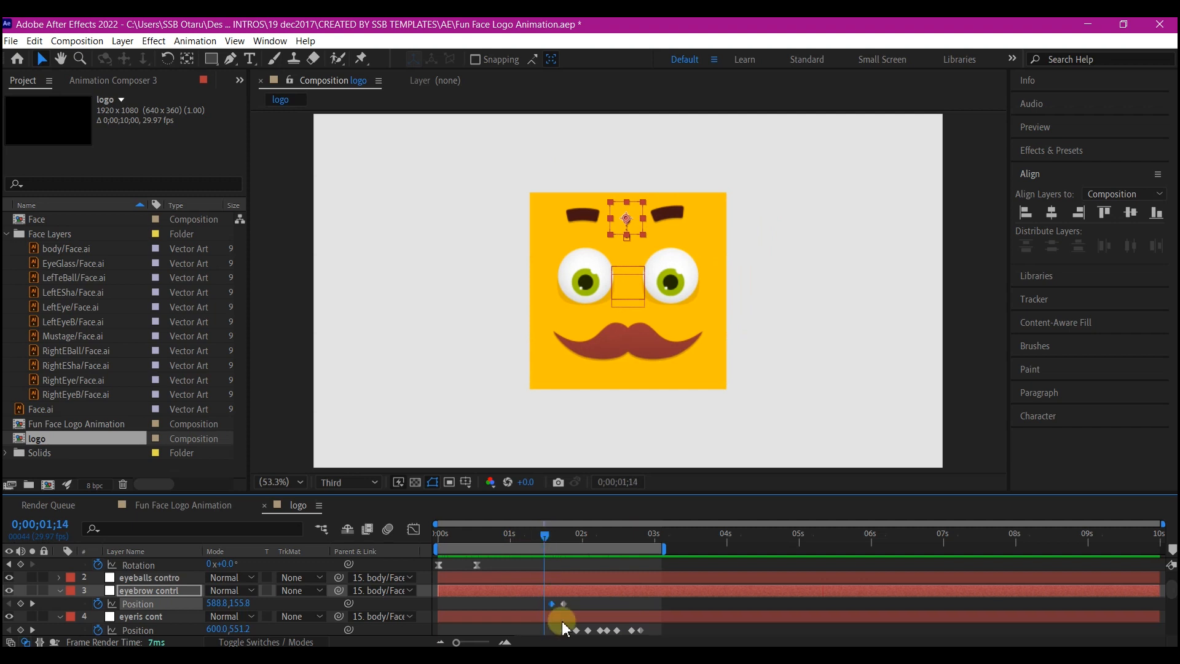
drag(562, 604, 545, 605)
click(510, 535)
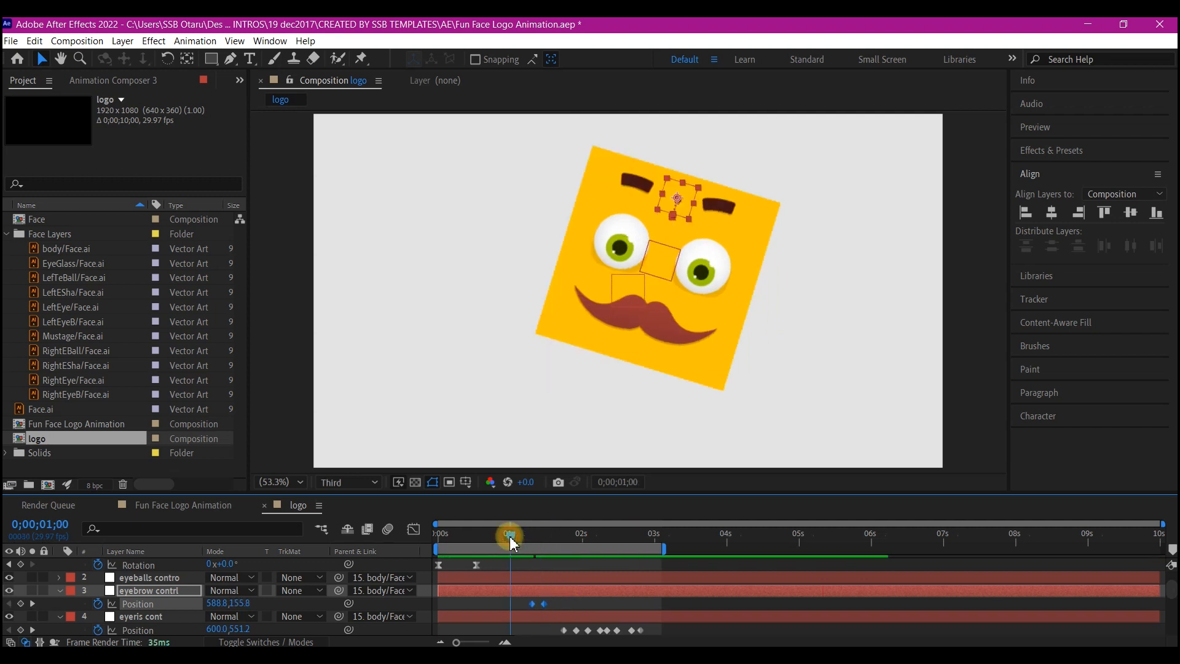
click(430, 541)
key(space)
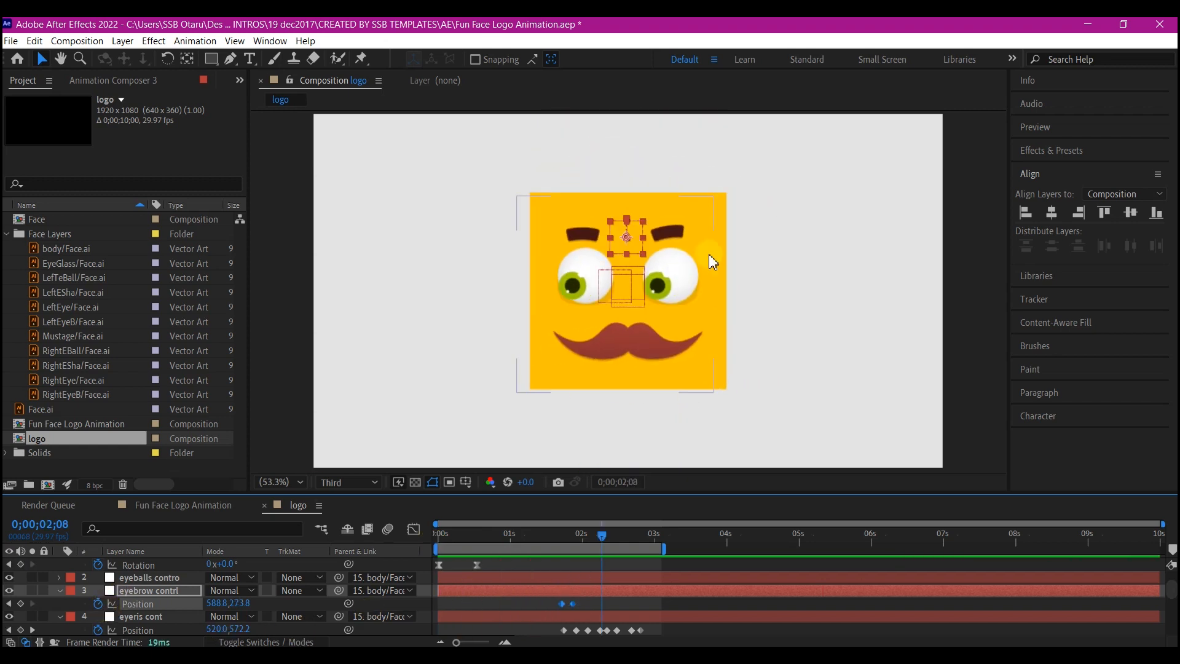
- Add position and rotation keyframes to the LeftEyeB/Face.ai eyebrow layer and move them to 0;00;02;04
scroll(148, 603, down, 4)
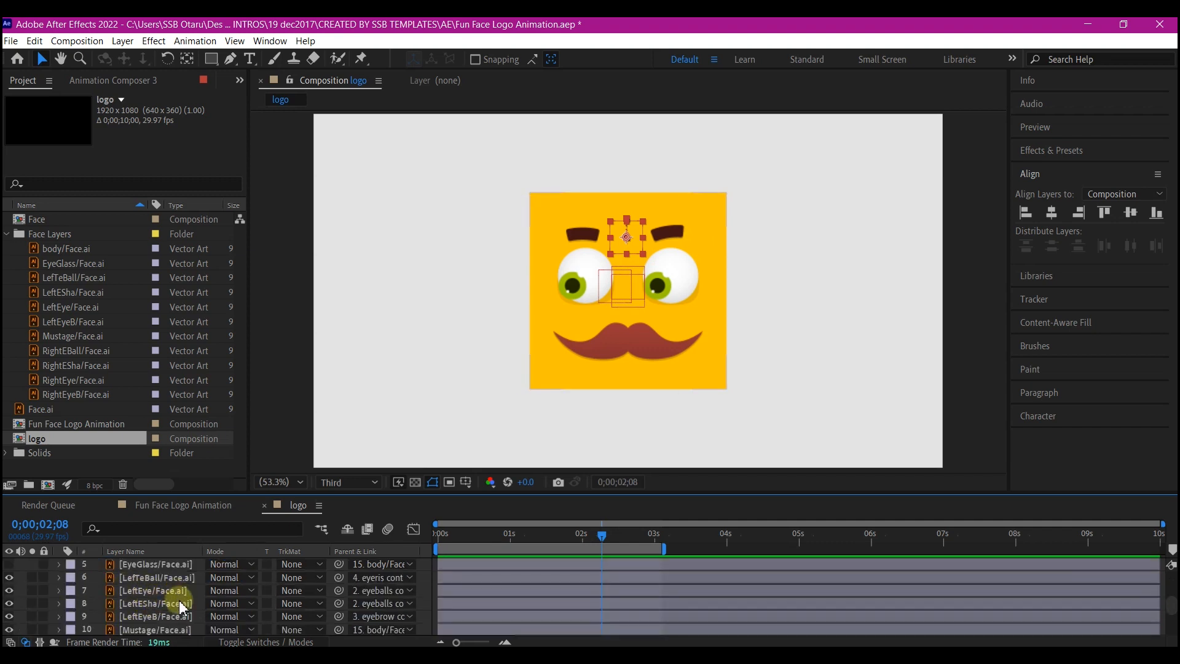
mouse_move(601, 537)
mouse_down()
mouse_move(581, 551)
mouse_move(618, 547)
mouse_move(603, 553)
mouse_up()
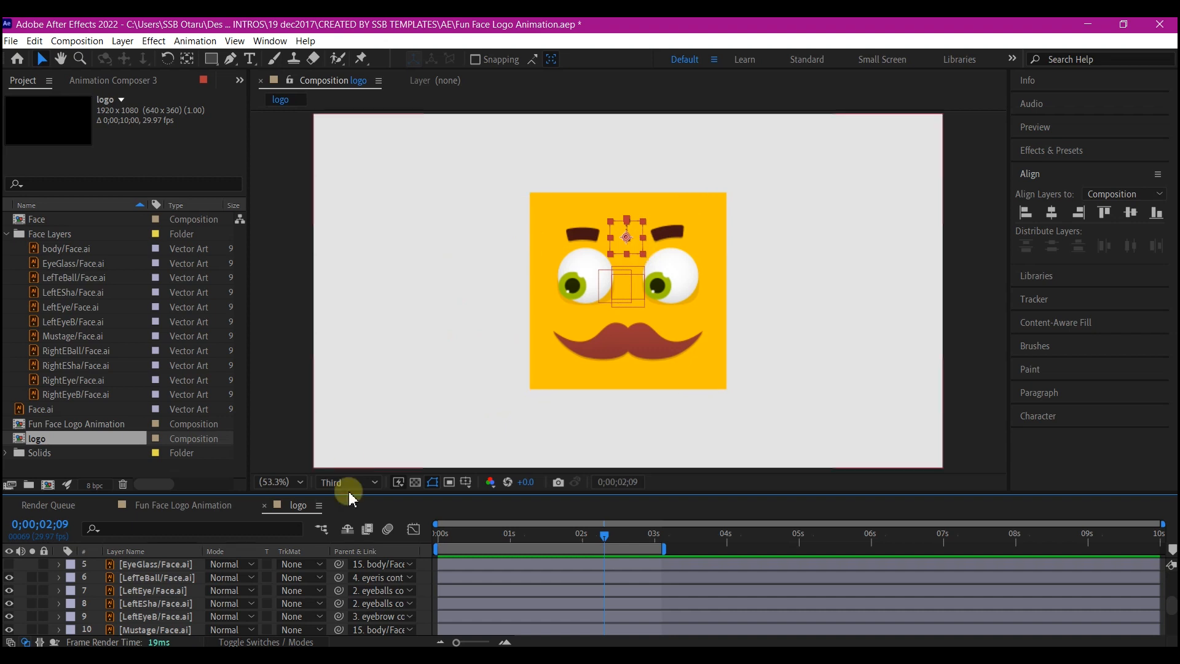
click(140, 620)
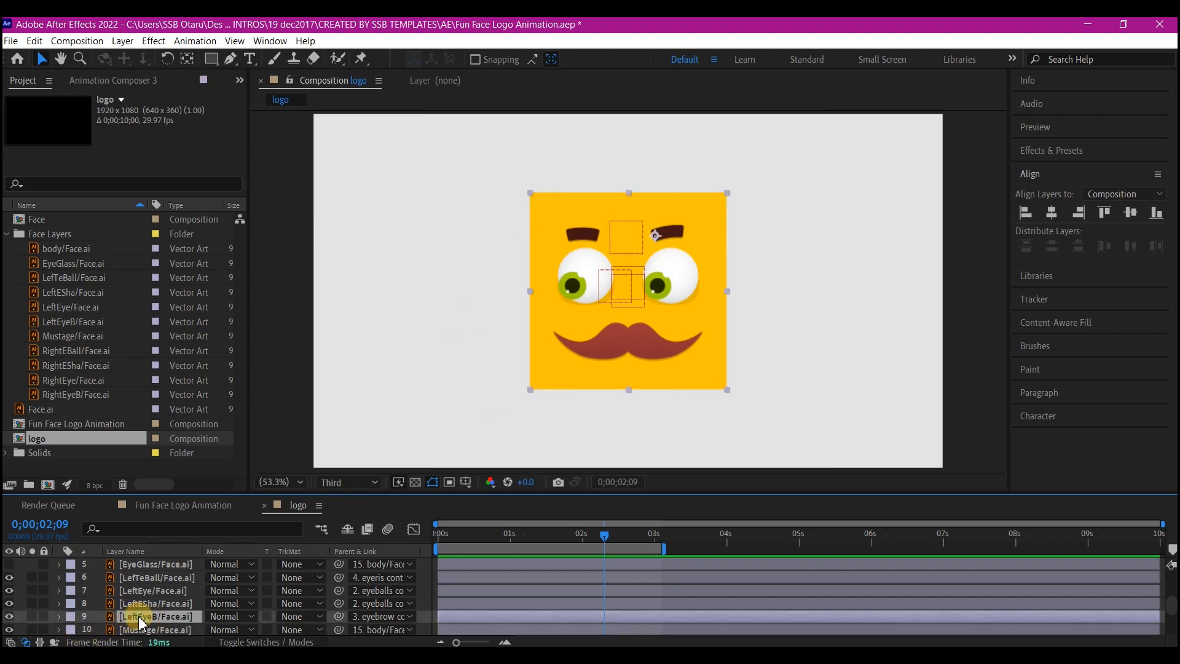
click(10, 618)
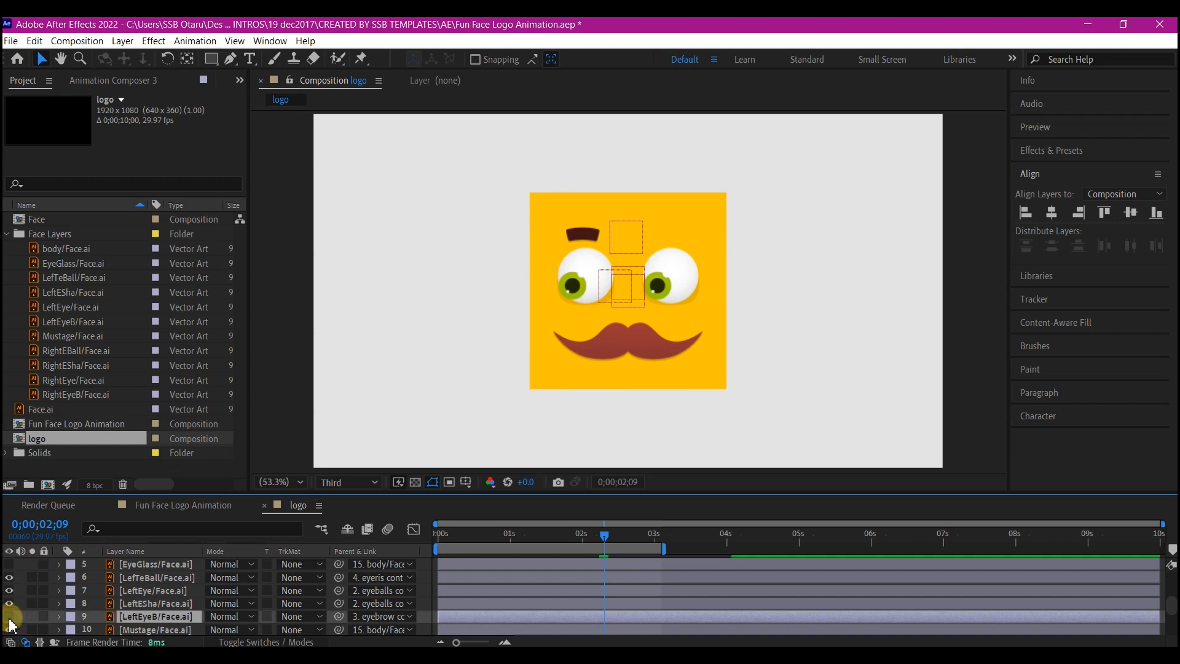
click(10, 618)
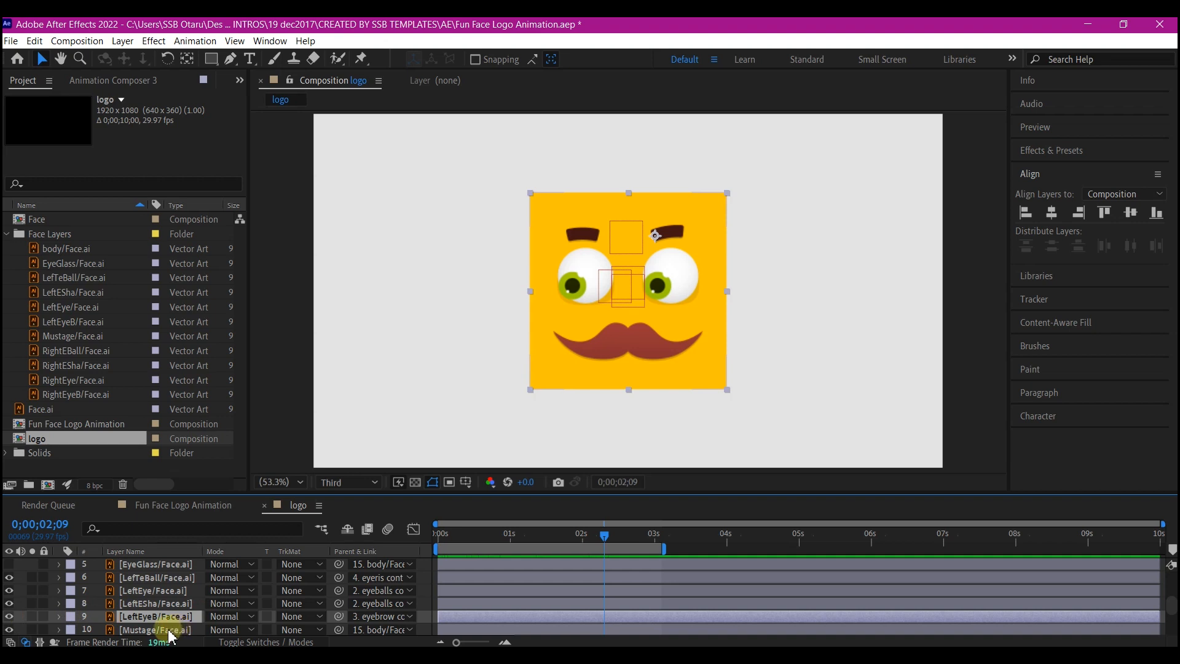
key(p)
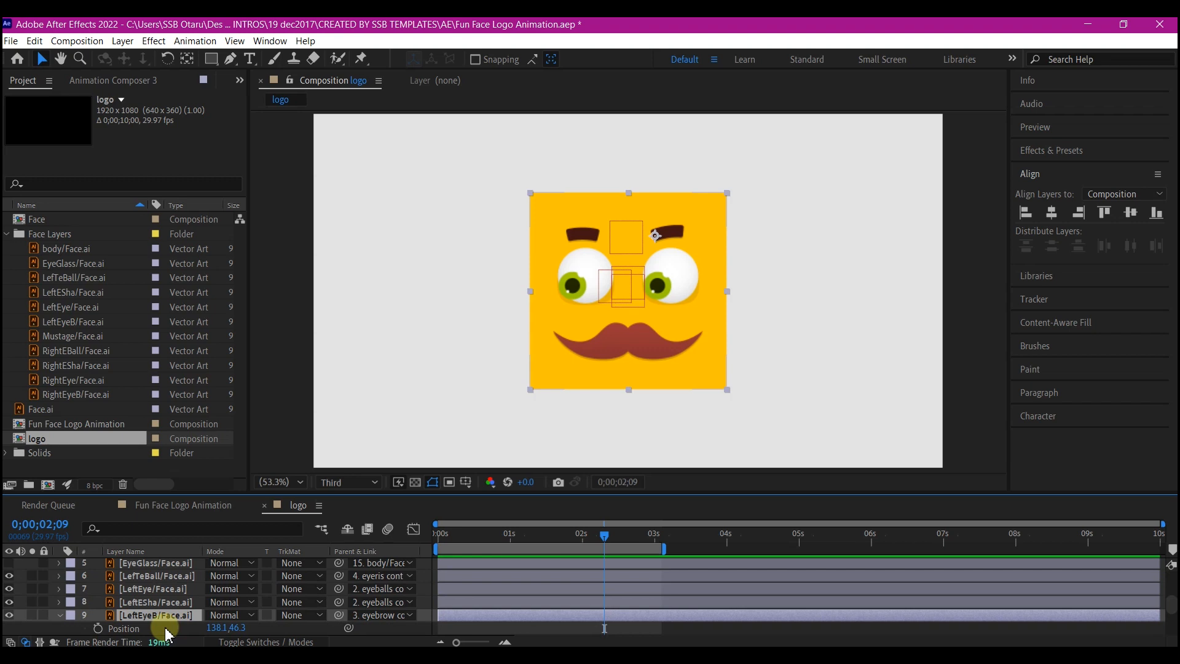
key(shift+r)
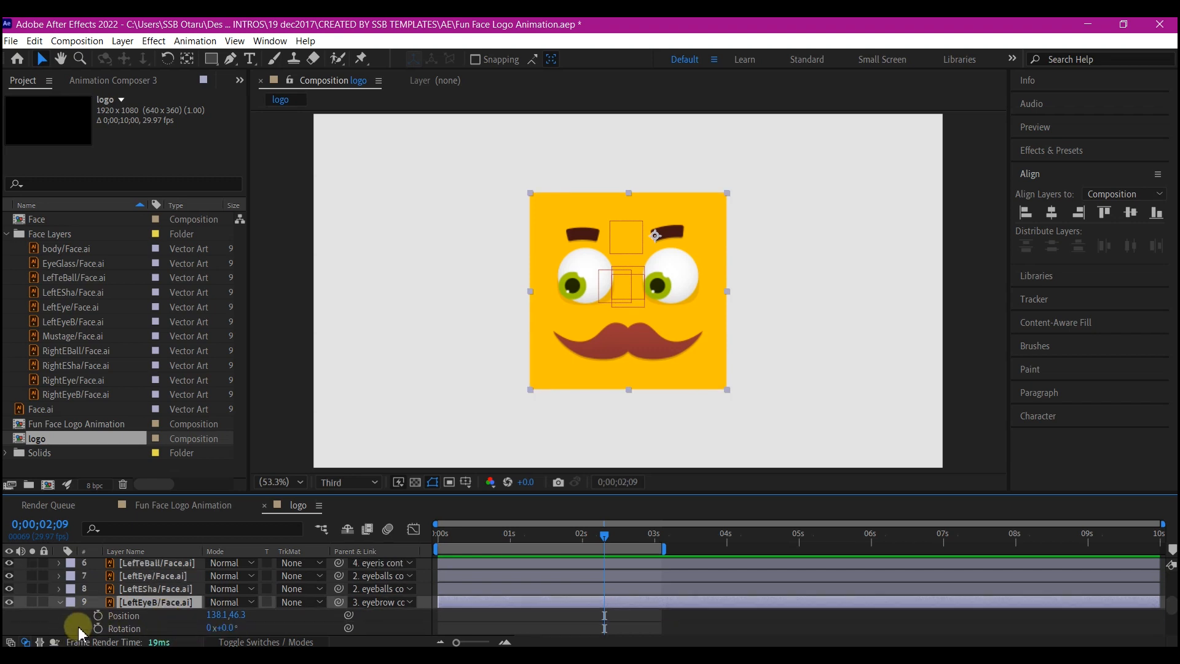
click(98, 615)
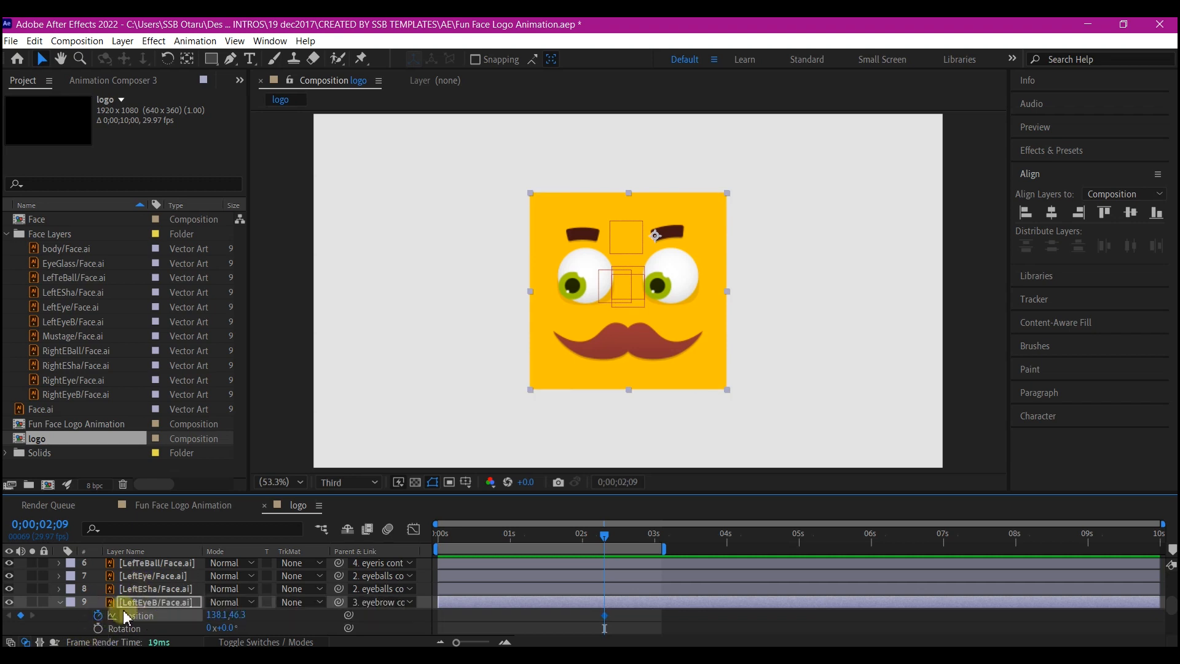
click(98, 628)
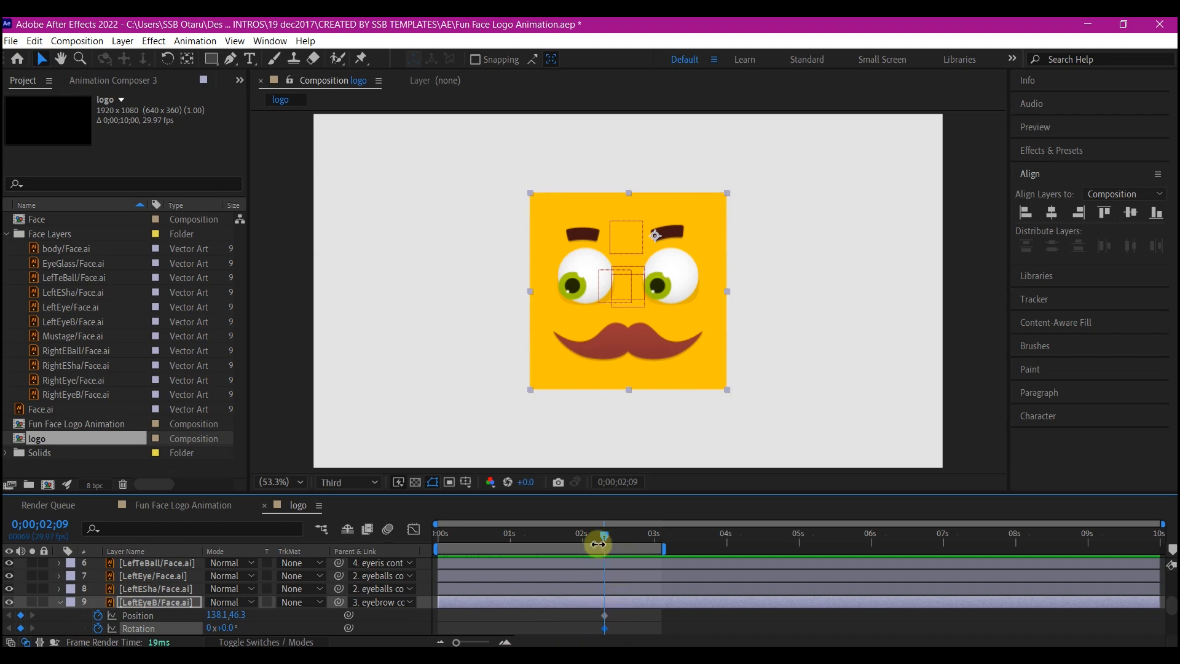
drag(616, 610, 593, 628)
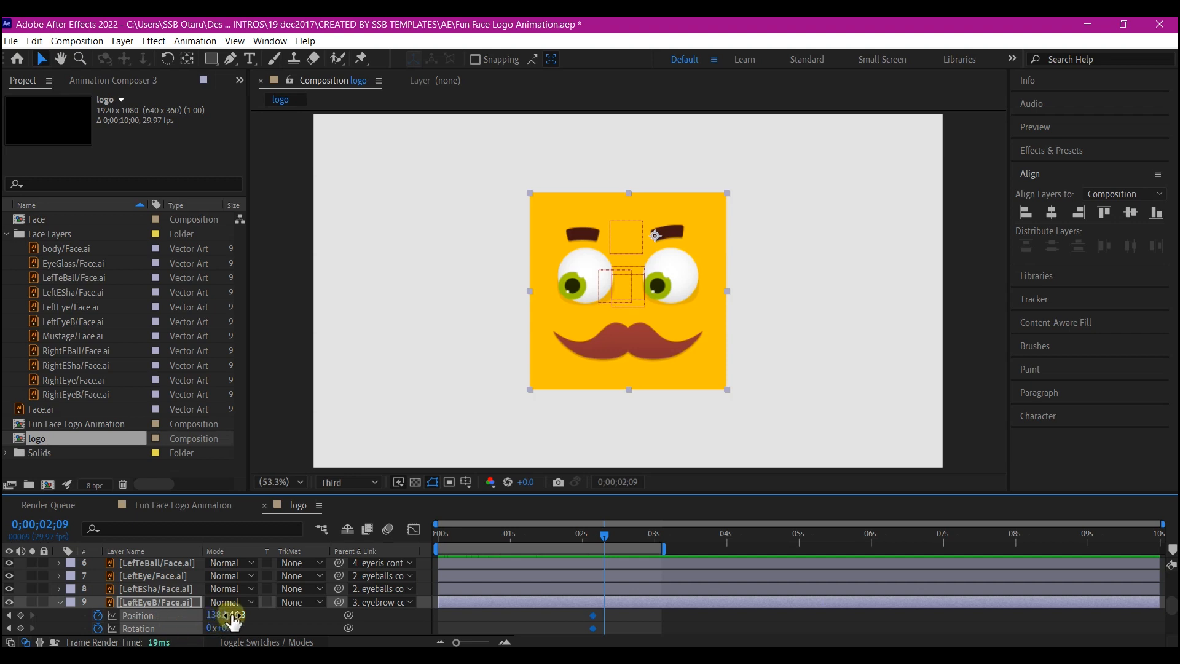
- Set the LeftEyeB position to 108.1, 56.3 and its rotation to -16.0° at 0;00;02;09, and return to 0;00;02;04
mouse_move(233, 619)
mouse_down()
mouse_move(192, 619)
mouse_move(221, 630)
mouse_up()
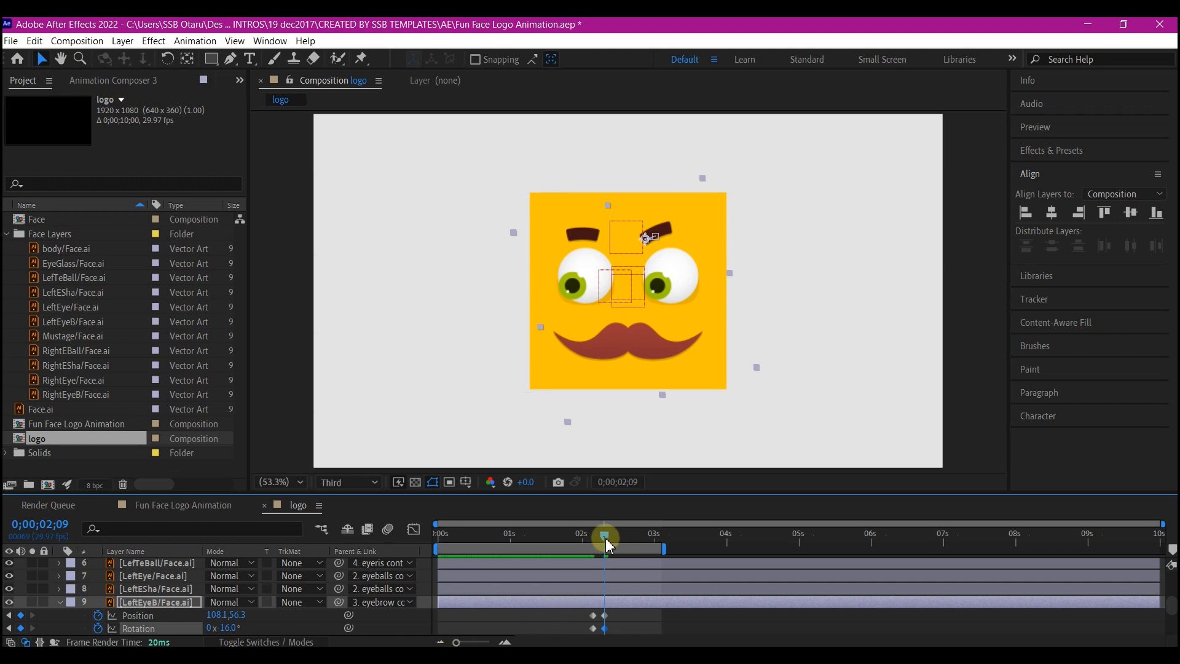
mouse_move(607, 536)
mouse_down()
mouse_move(565, 537)
mouse_move(625, 537)
mouse_move(580, 544)
mouse_move(610, 538)
mouse_up()
drag(590, 540, 592, 536)
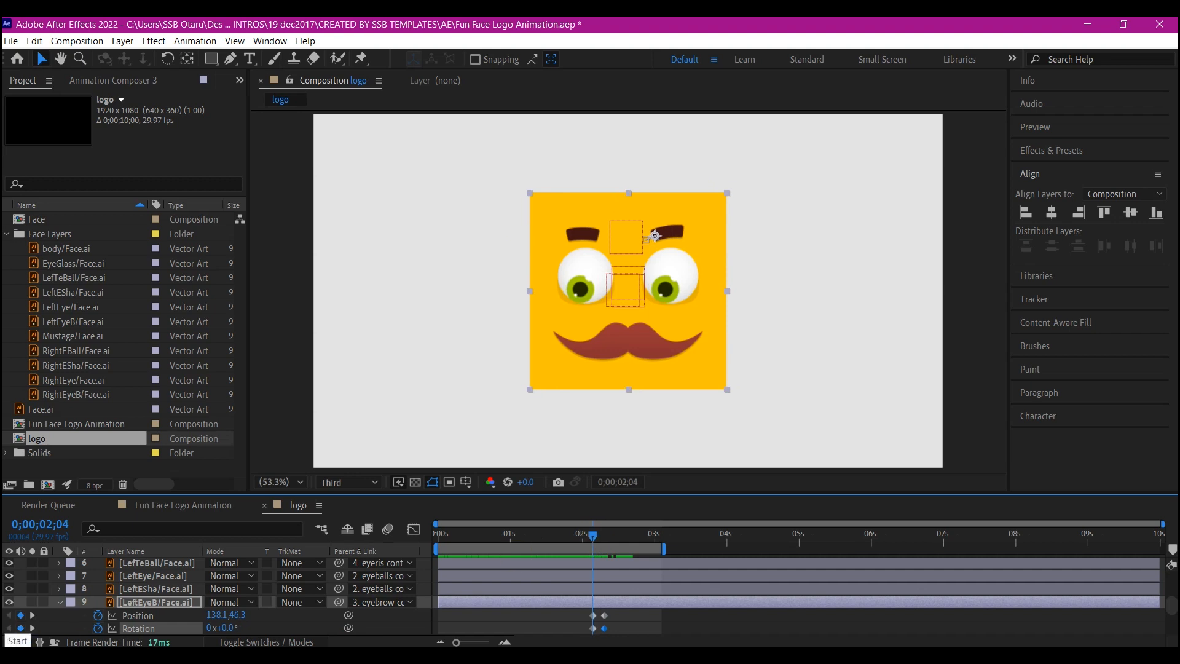
- Start position and rotation keyframes on the RightEyeB/Face.ai eyebrow layer at 0;00;02;04
scroll(142, 595, up, 1)
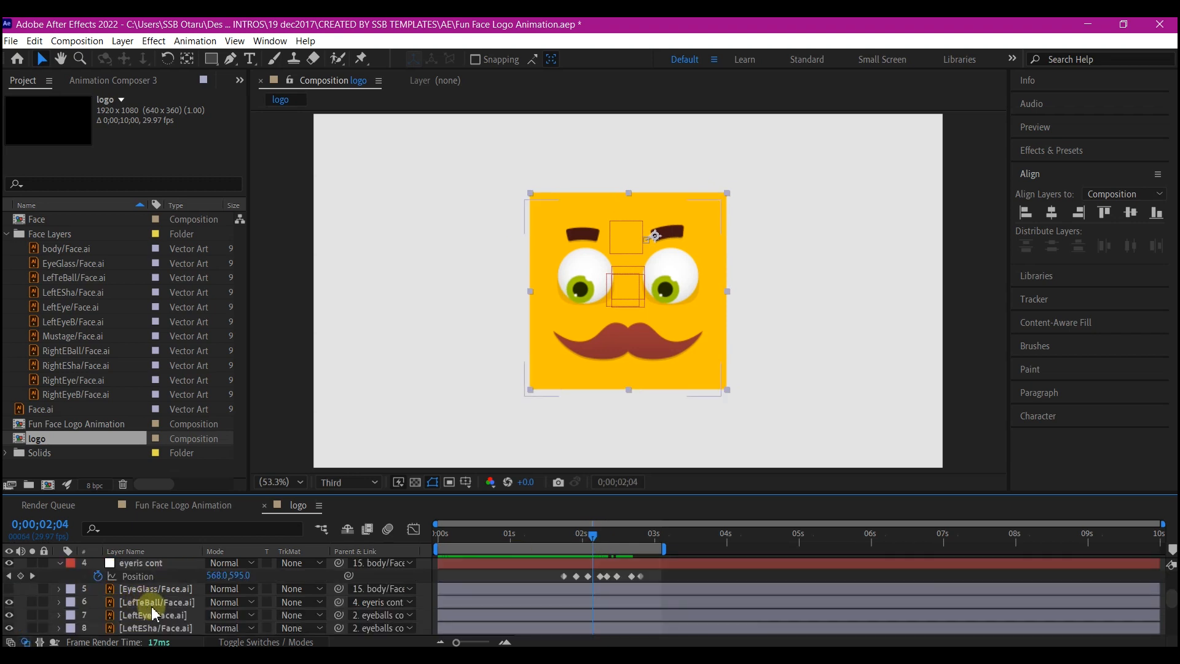
scroll(157, 610, down, 1)
scroll(157, 610, down, 2)
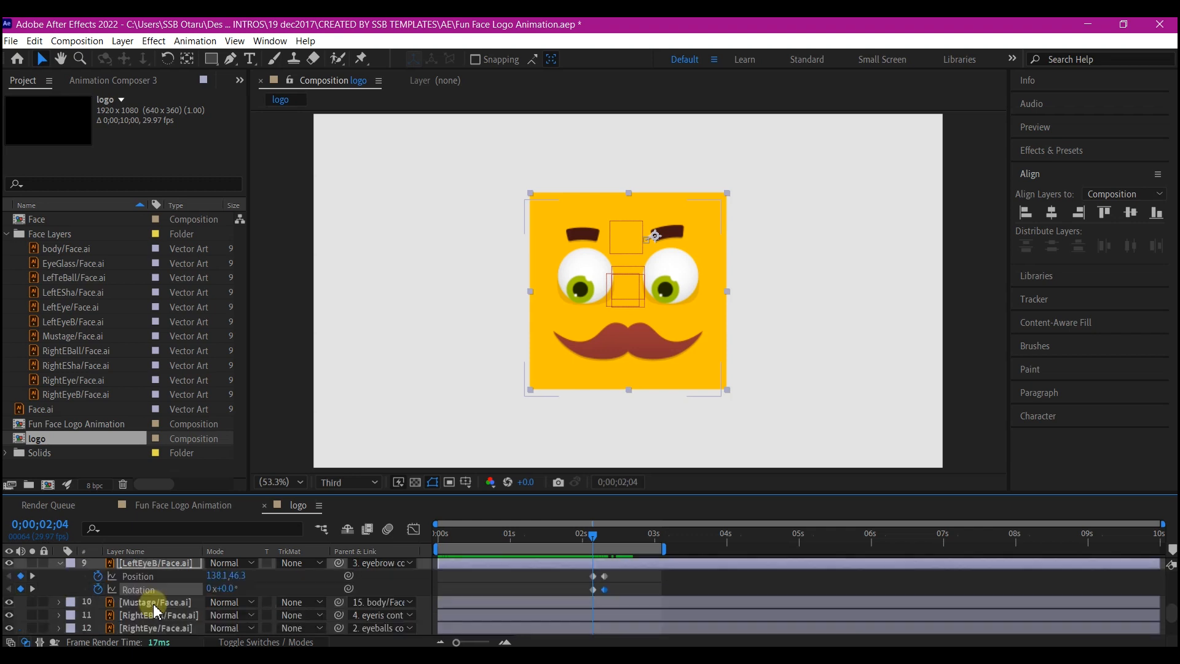
scroll(157, 611, down, 1)
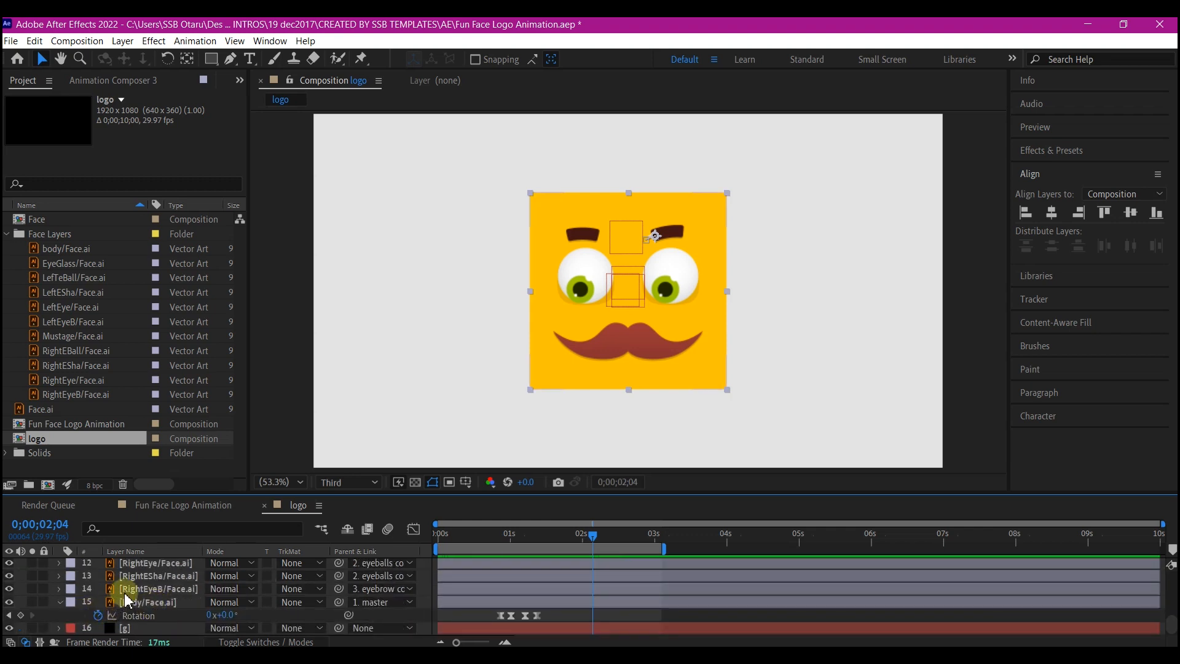
click(131, 590)
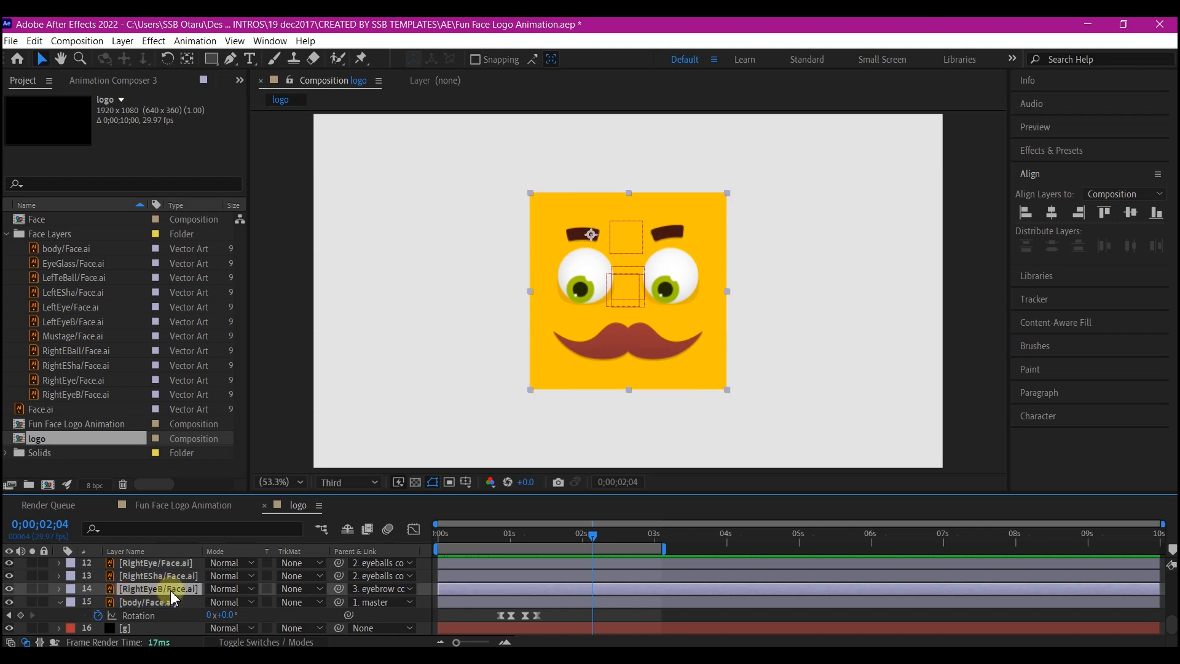
key(p)
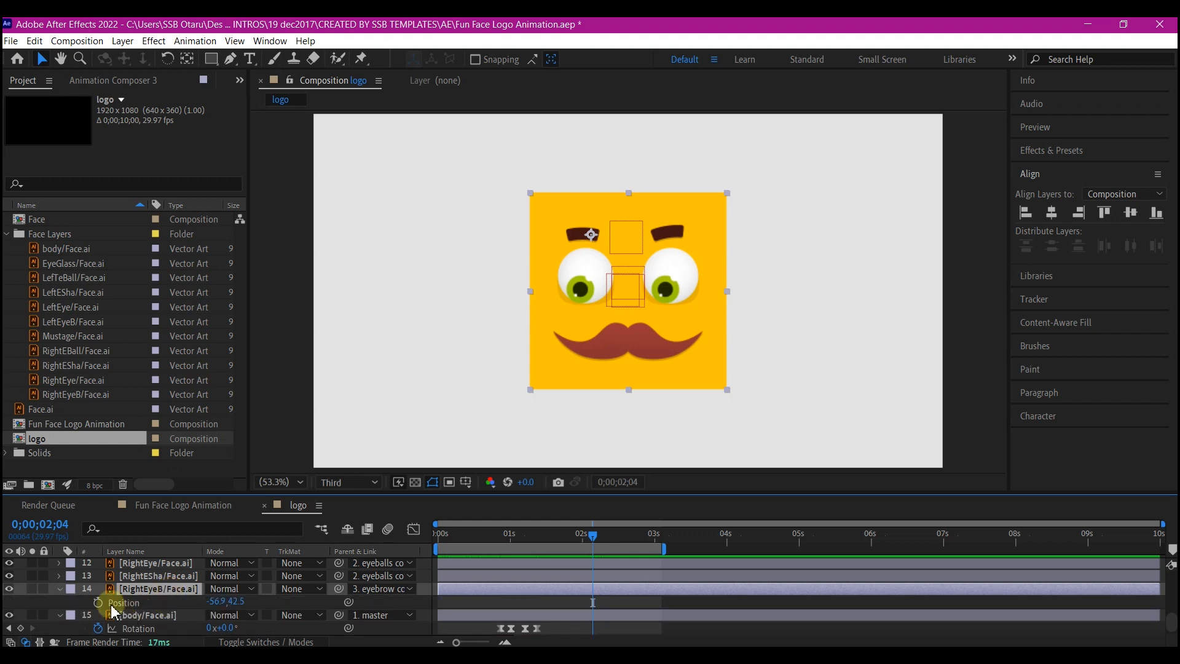
key(shift+r)
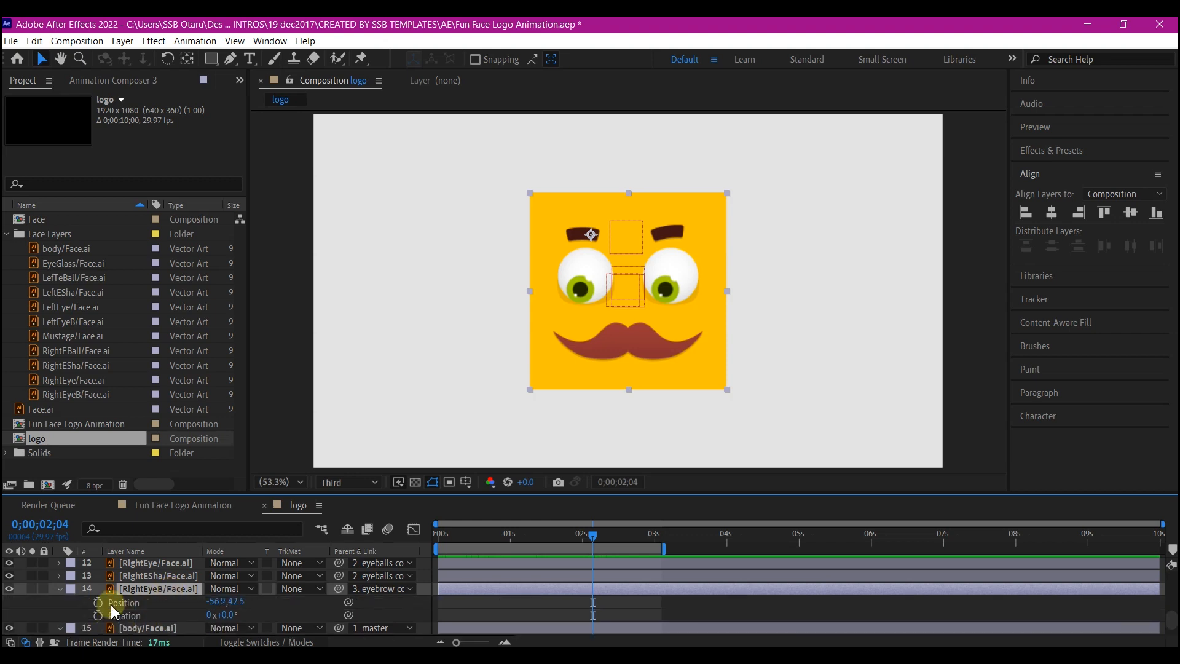
click(98, 613)
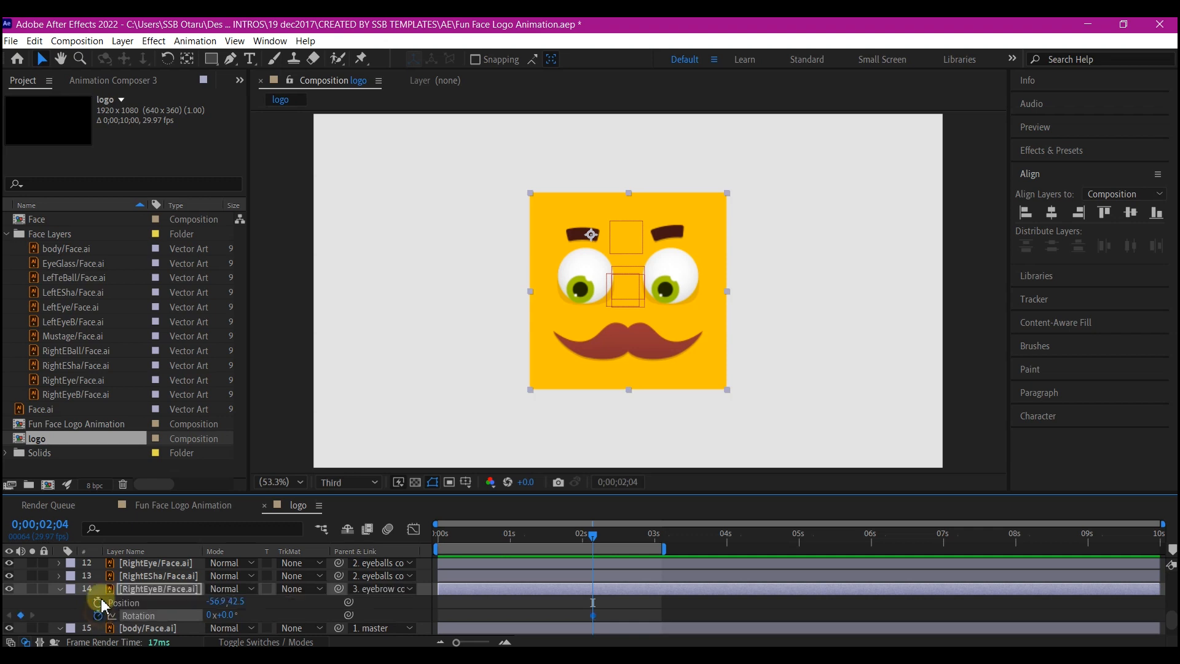
click(98, 603)
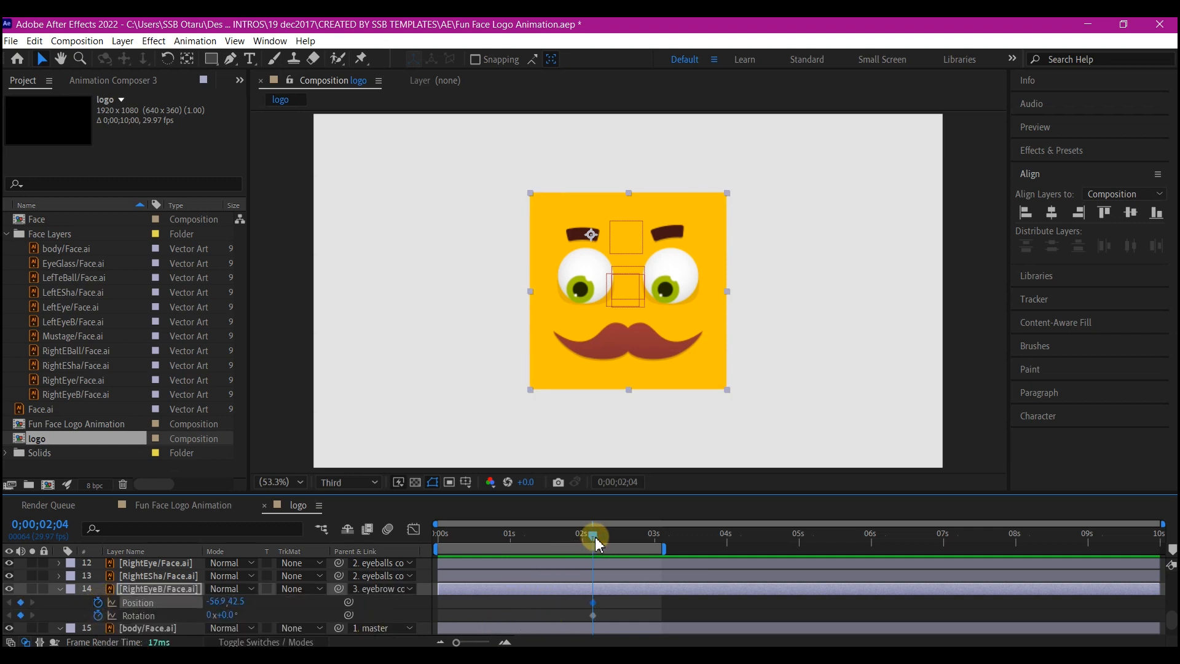
- Set the RightEyeB position to -56.9, 8.5 and its rotation to 7.0° at 0;00;02;09
drag(595, 539, 605, 544)
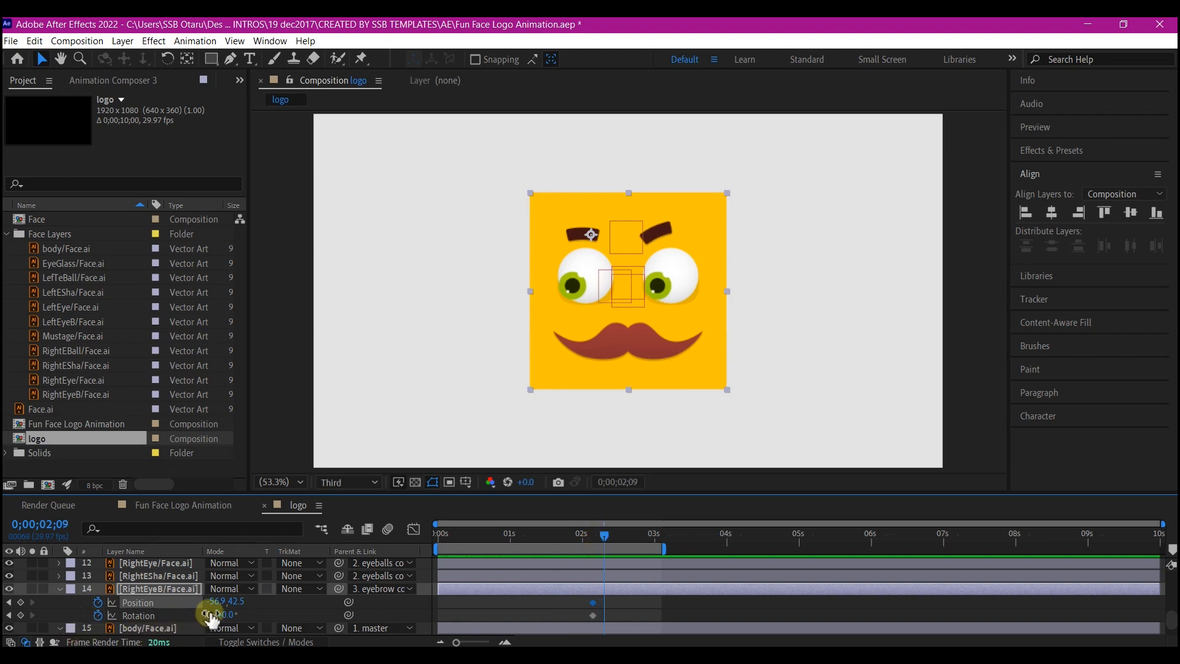
drag(231, 603, 208, 602)
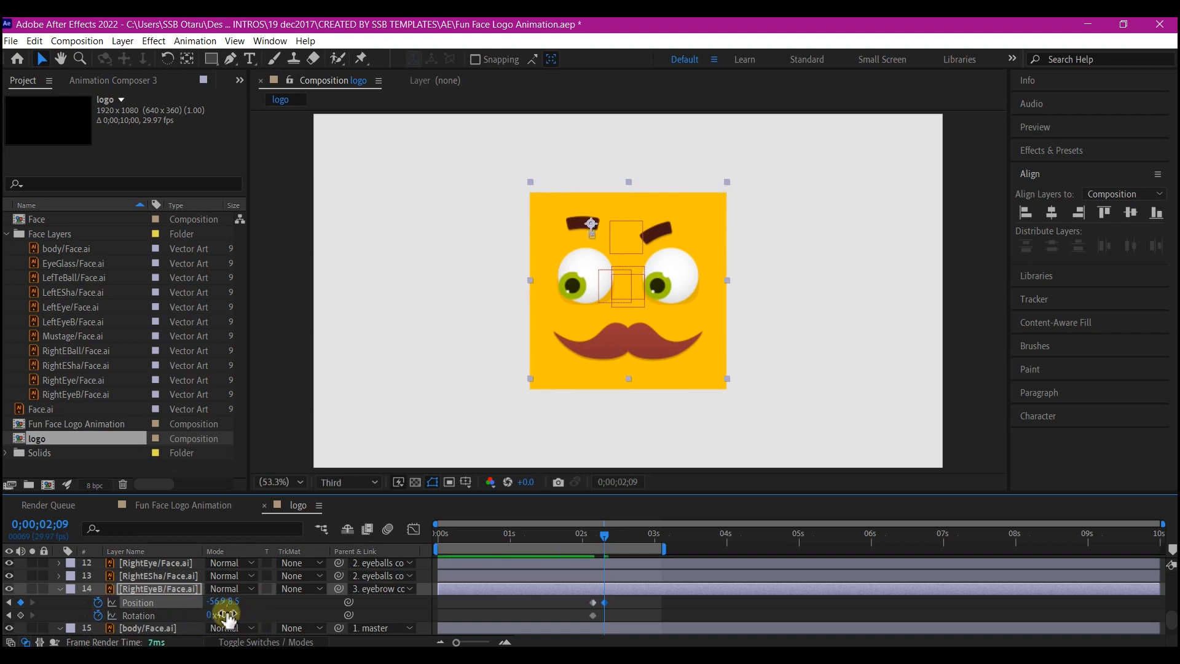
drag(227, 611, 230, 612)
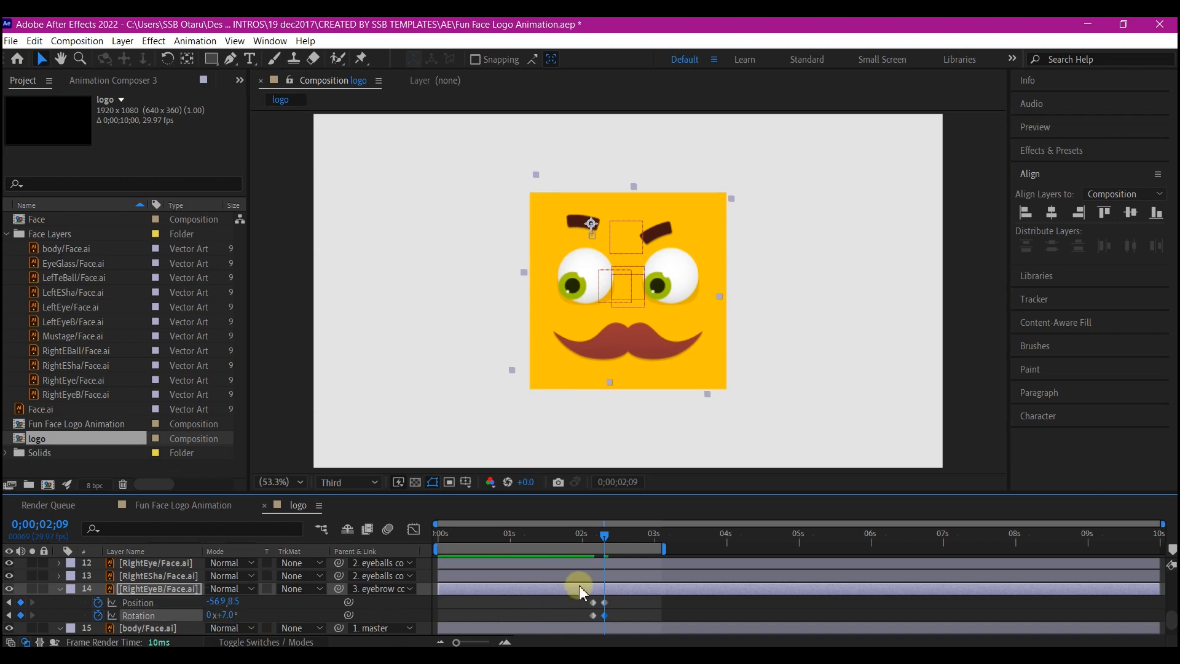
- Hold the RightEyeB/Face.ai eyebrow pose with duplicate keyframes just before 0;00;02;16, and set its position to -5.9, 40.5 at 0;00;02;16
drag(604, 533, 622, 546)
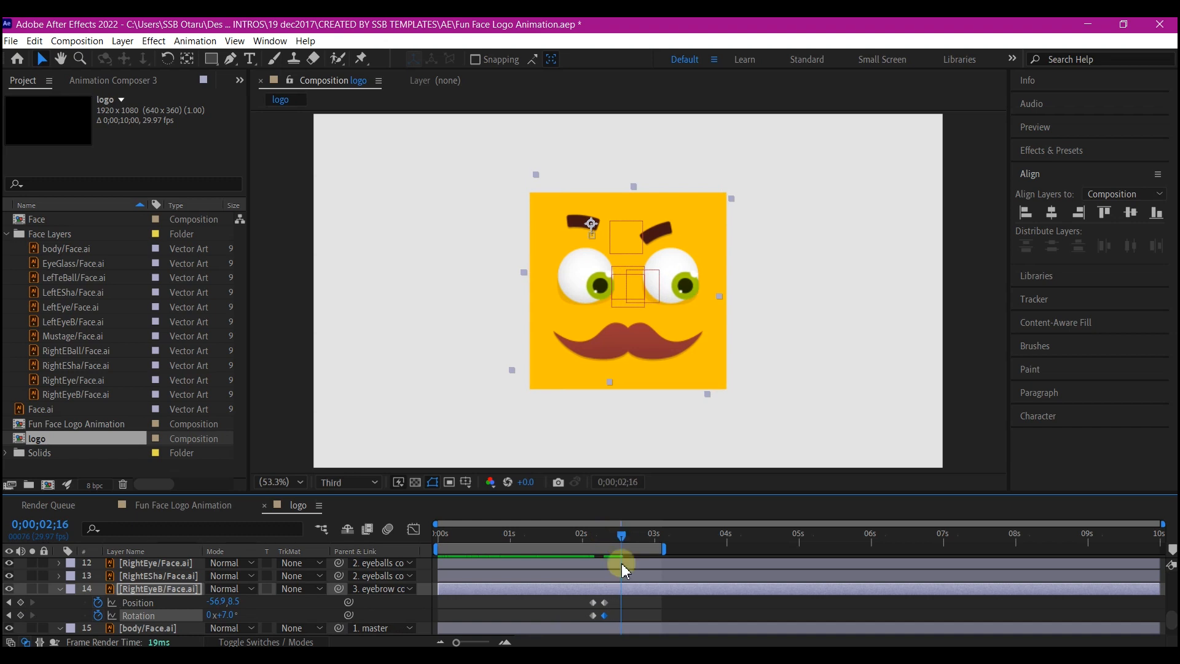
mouse_move(632, 605)
mouse_down()
mouse_move(598, 623)
mouse_move(615, 616)
mouse_up()
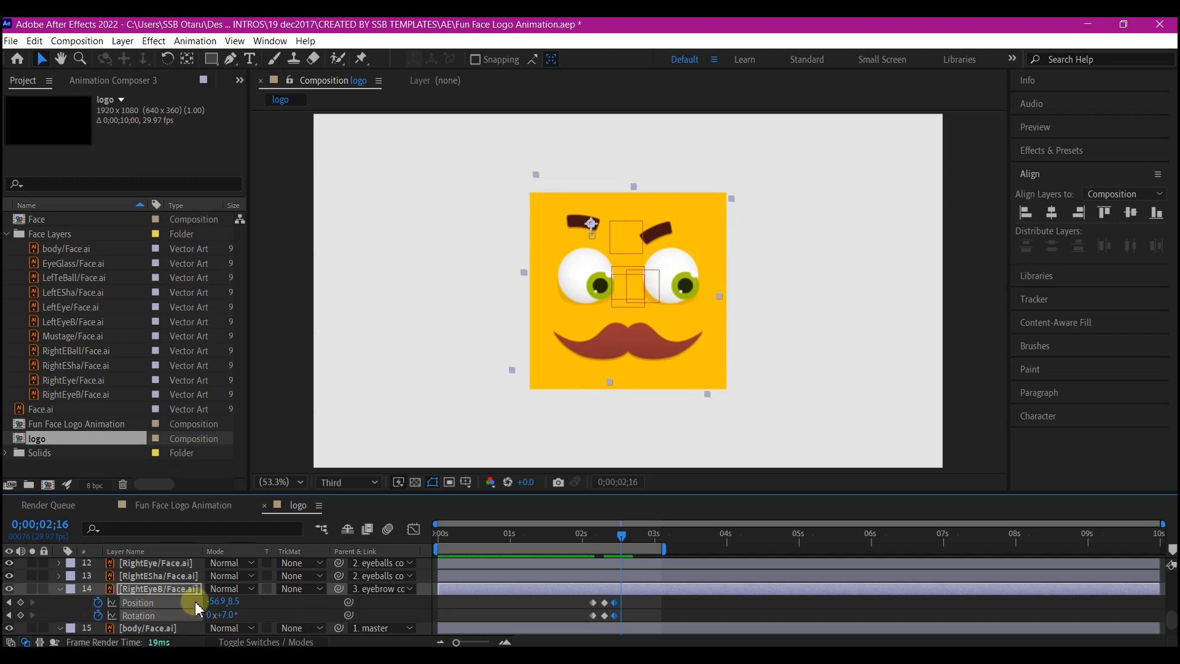
drag(215, 601, 261, 607)
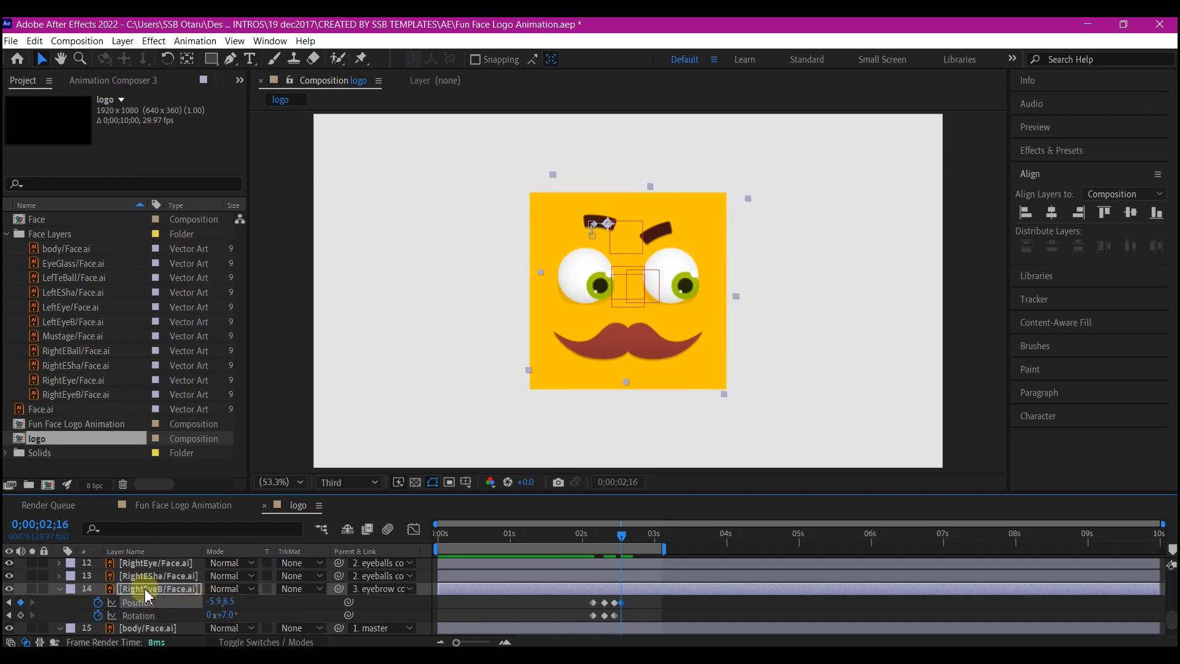
drag(227, 602, 257, 595)
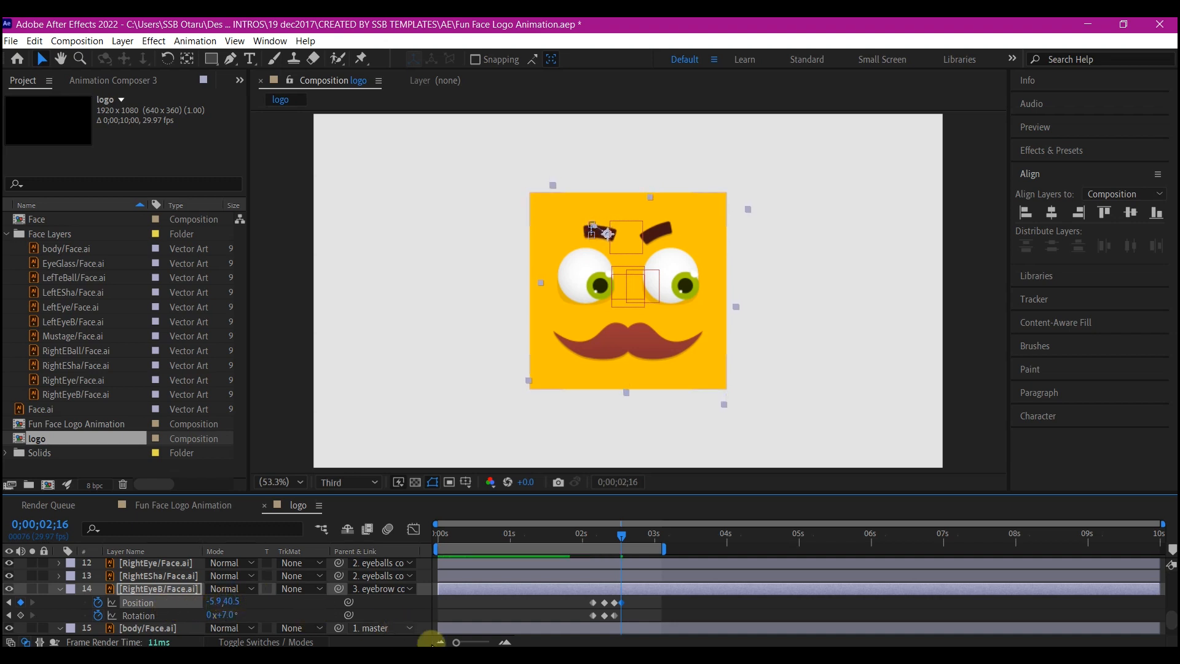
- Duplicate the LeftEyeB/Face.ai hold keyframes just before 0;00;02;16, and set its position to 169.1, 62.3 and rotation to 2.0° at 0;00;02;16
scroll(647, 603, up, 3)
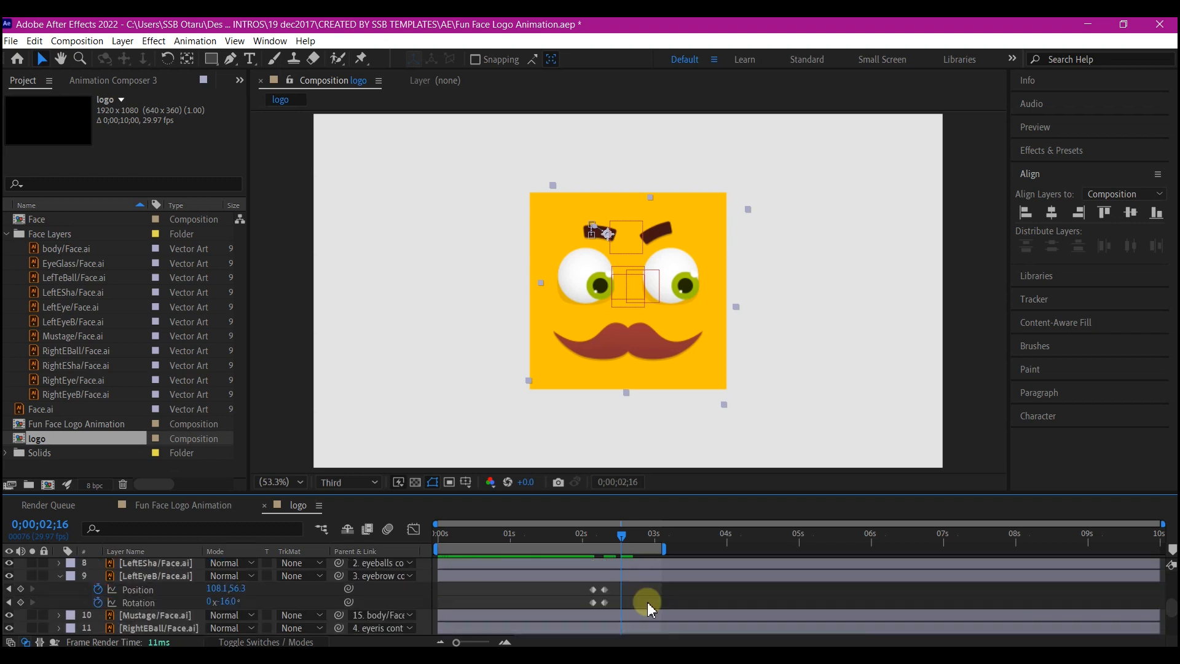
mouse_move(620, 592)
mouse_down()
mouse_move(600, 609)
mouse_move(621, 590)
mouse_move(615, 600)
mouse_up()
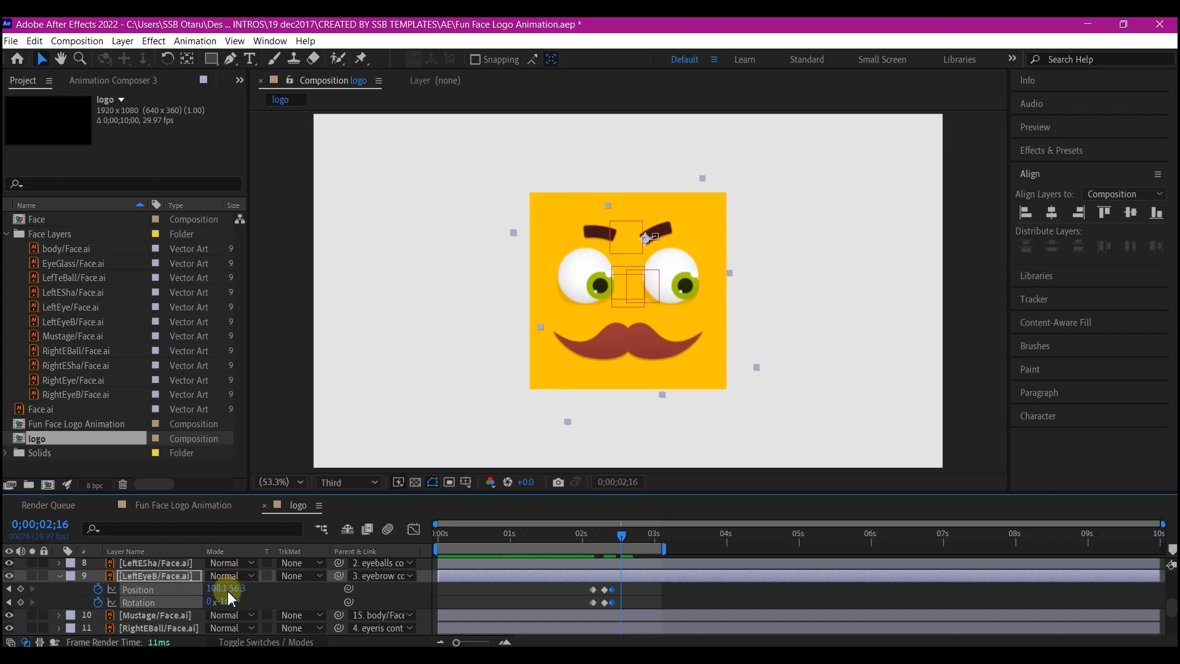
drag(234, 591, 246, 590)
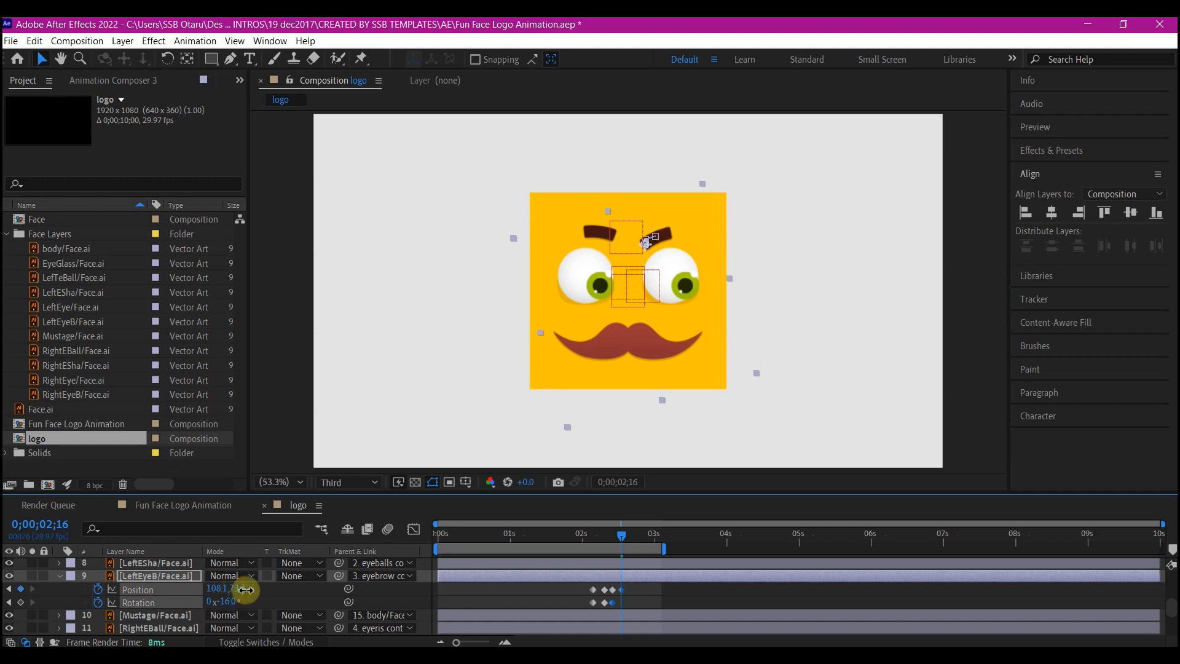
- Preview the animation several times to check the eyebrow movement around the two-second mark
mouse_move(591, 534)
mouse_down()
mouse_move(581, 538)
mouse_move(622, 535)
mouse_move(572, 547)
mouse_up()
key(space)
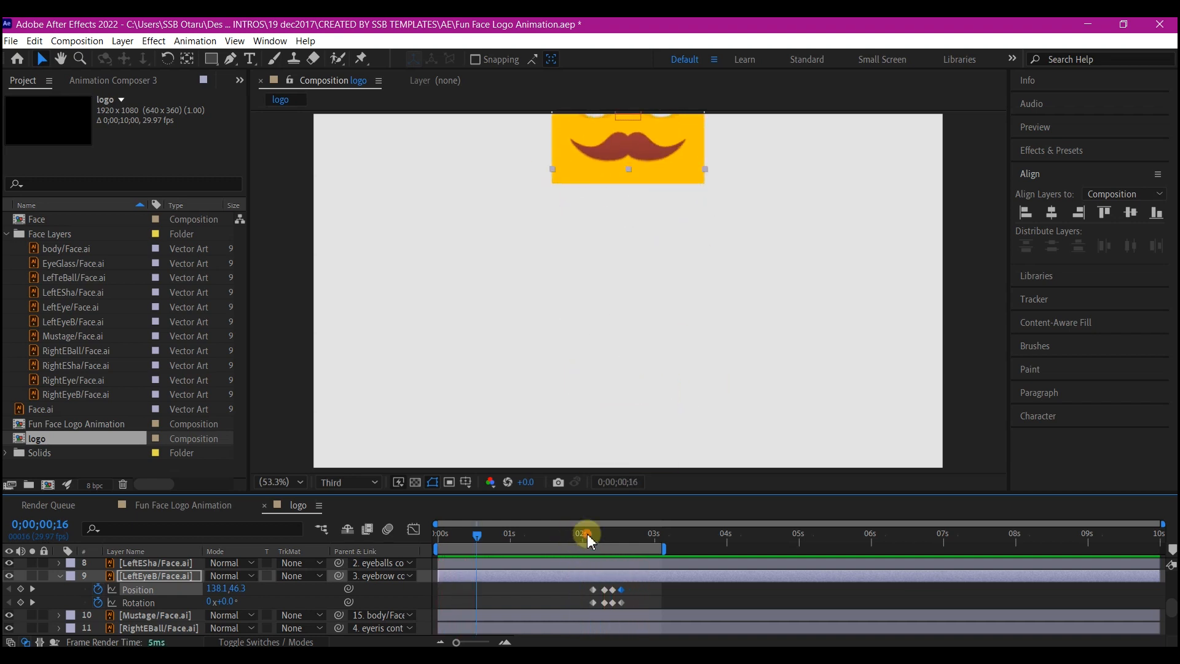
click(588, 534)
key(space)
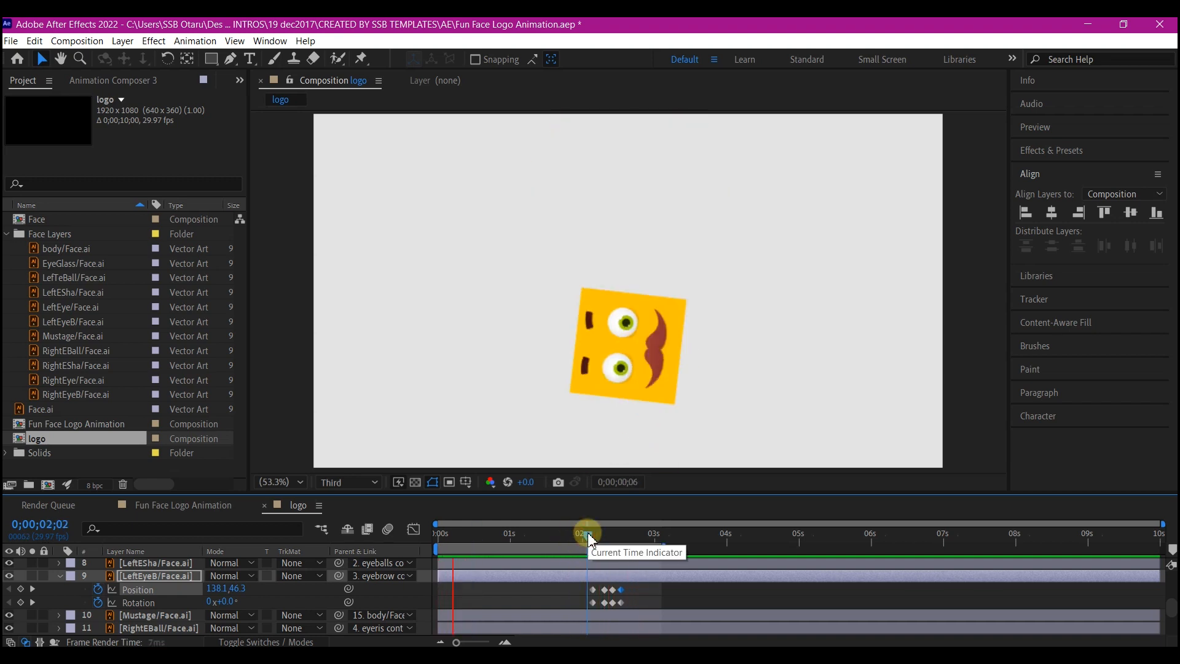
click(585, 534)
drag(589, 539, 575, 536)
key(space)
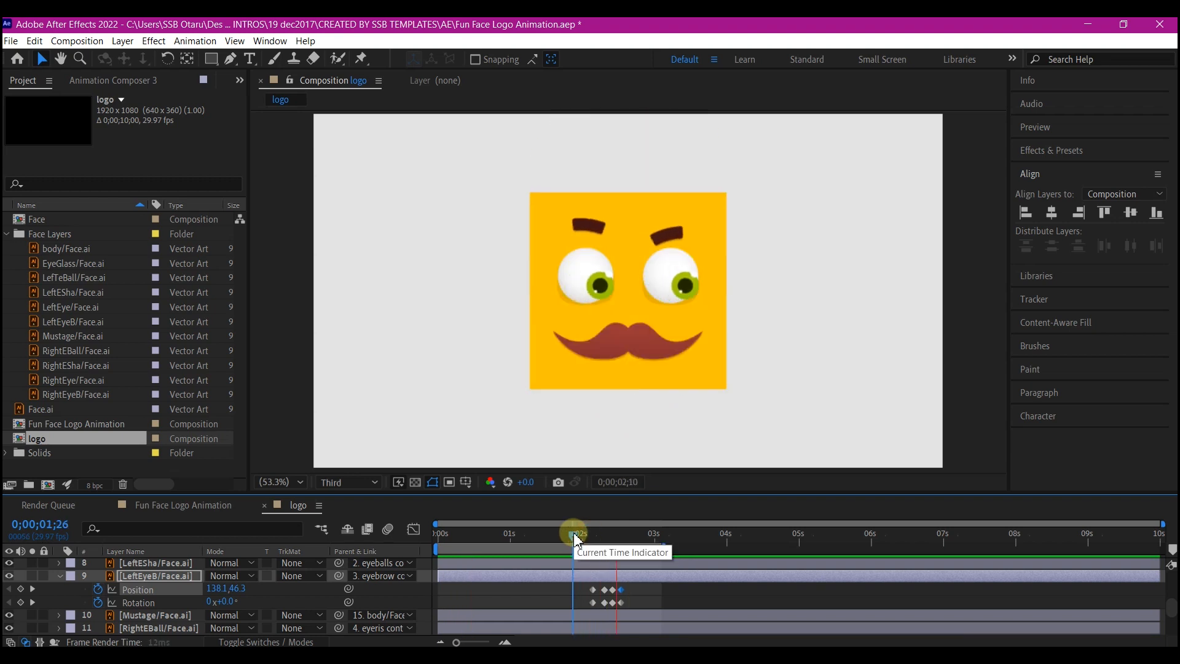
key(space)
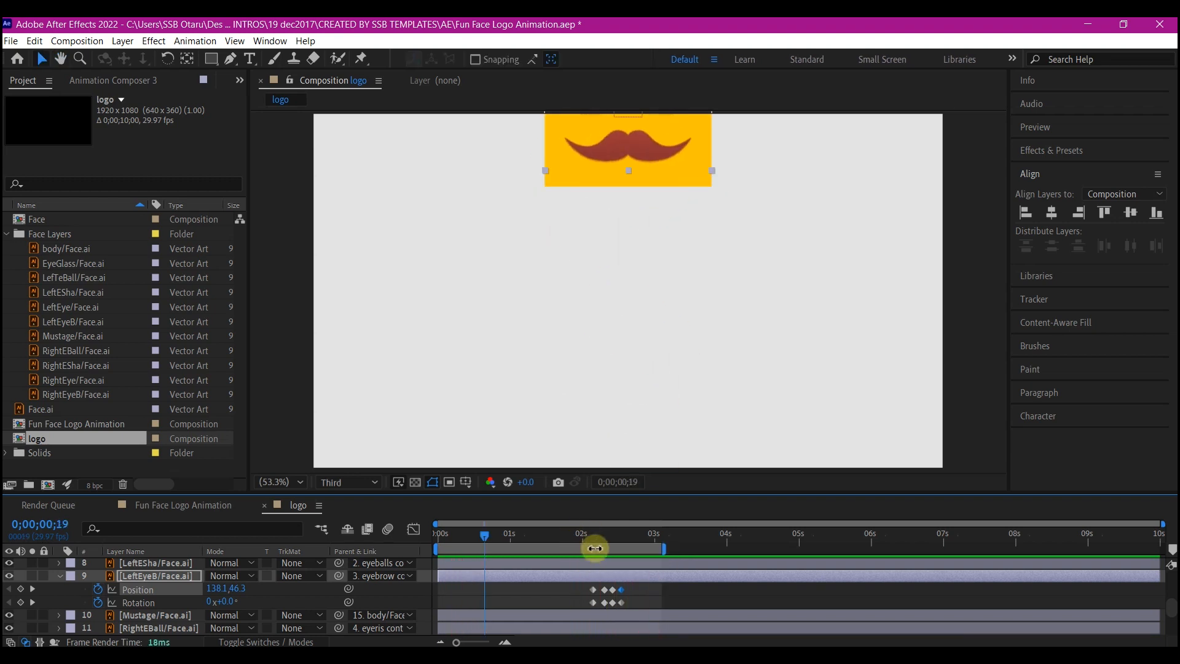
- Hold the LeftEyeB pose with duplicated keyframes, and set its position to 128.1, -6.7 and rotation to 8.0° at 0;00;02;26
drag(585, 532, 645, 536)
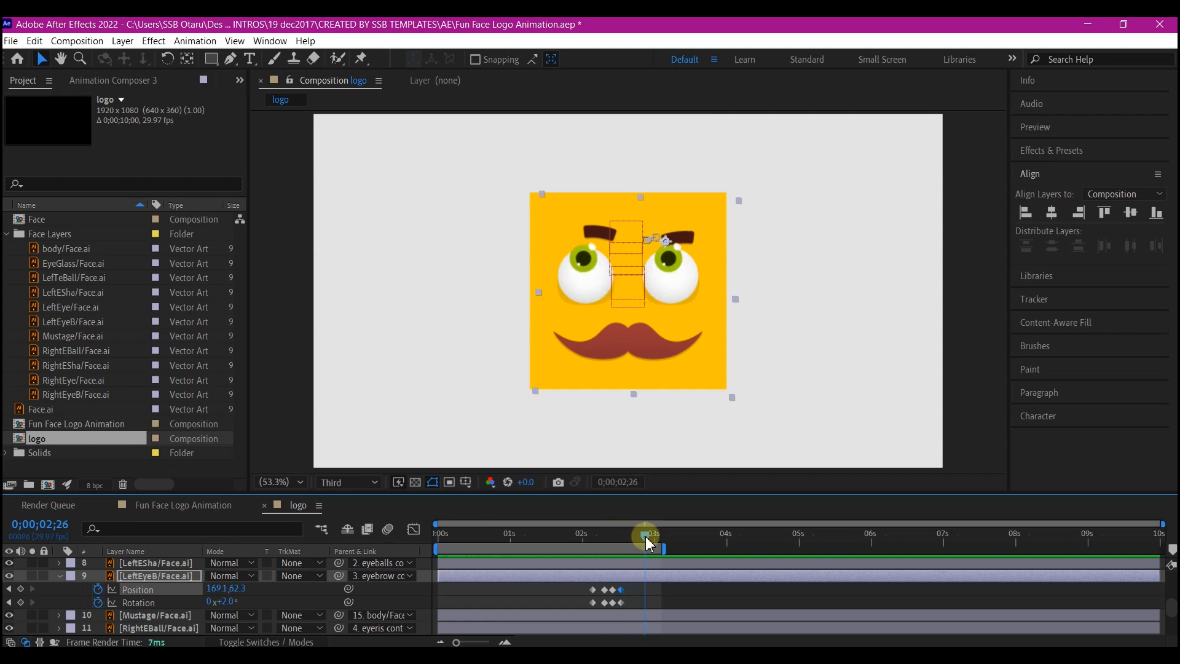
click(630, 598)
click(620, 607)
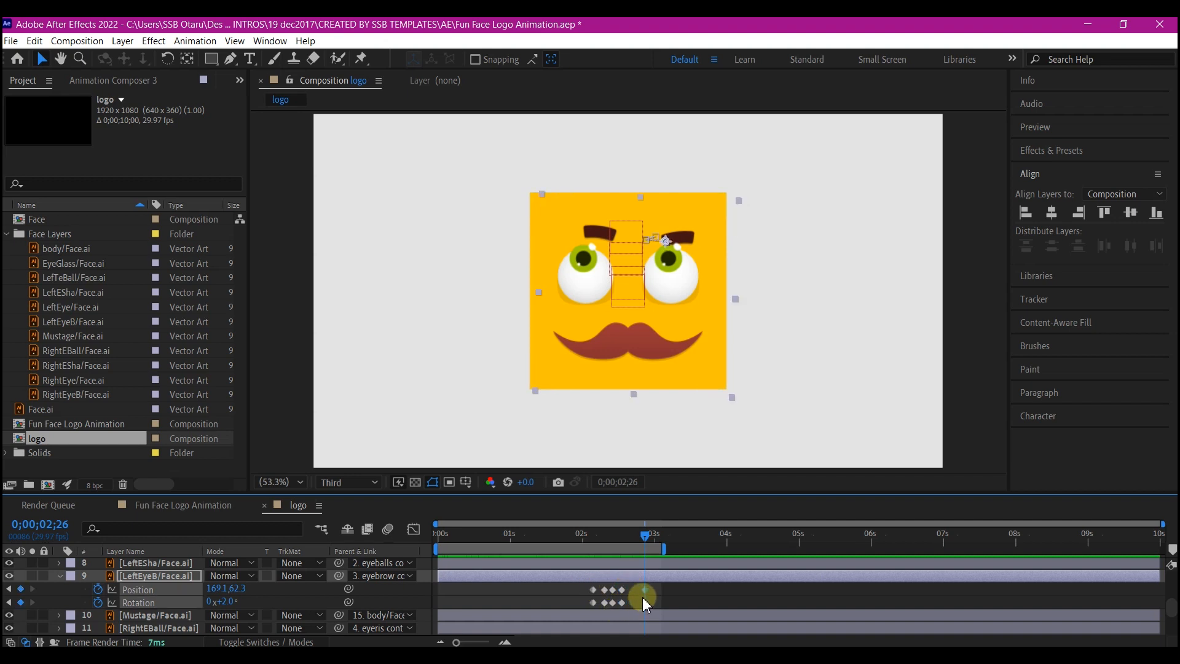
key(ctrl+v)
- Hold the RightEyeB pose, set its position to -24.9, 6.5 and rotation to 19.0° at 0;00;02;26, and preview the result
click(592, 603)
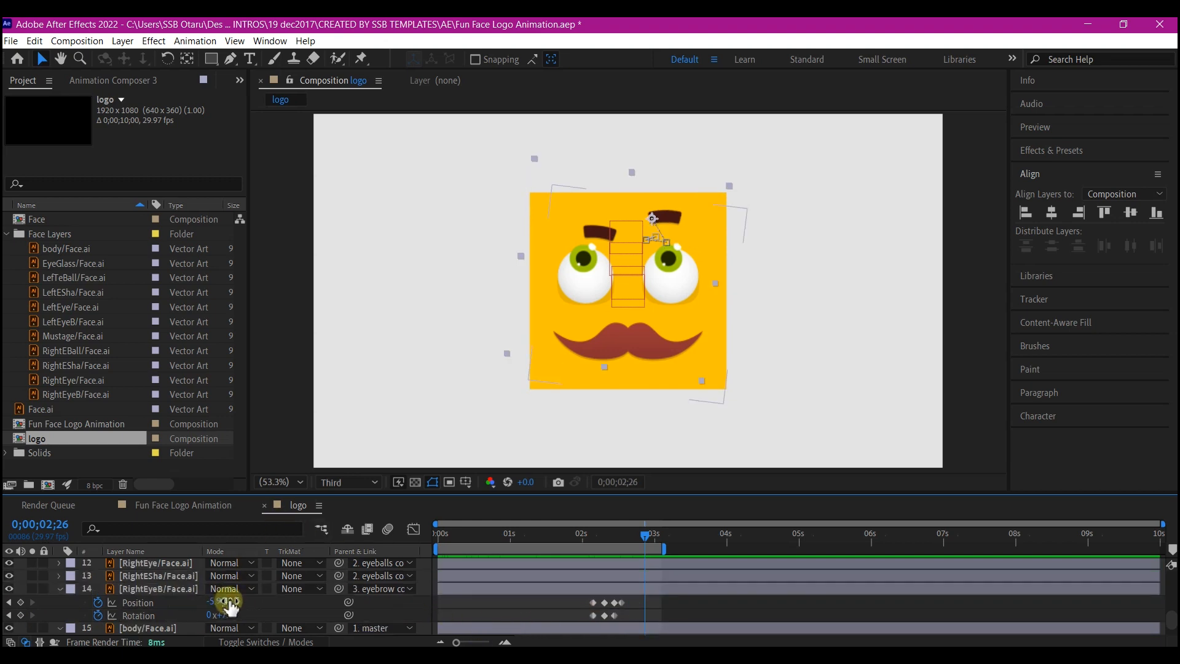
drag(229, 601, 202, 595)
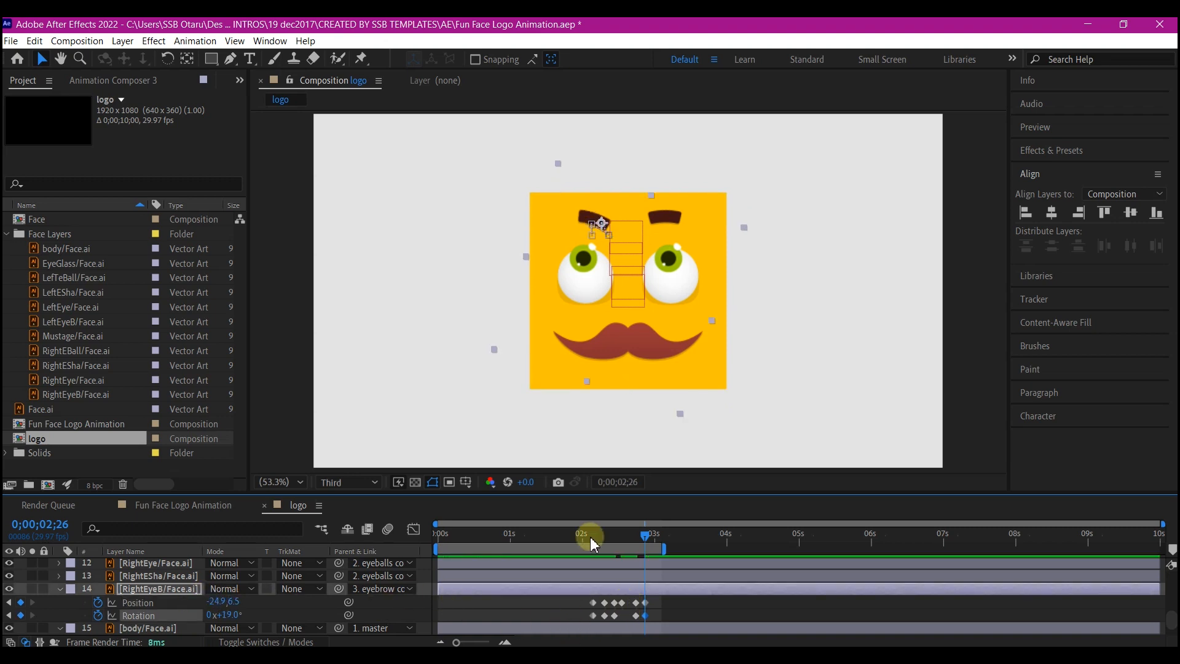
key(space)
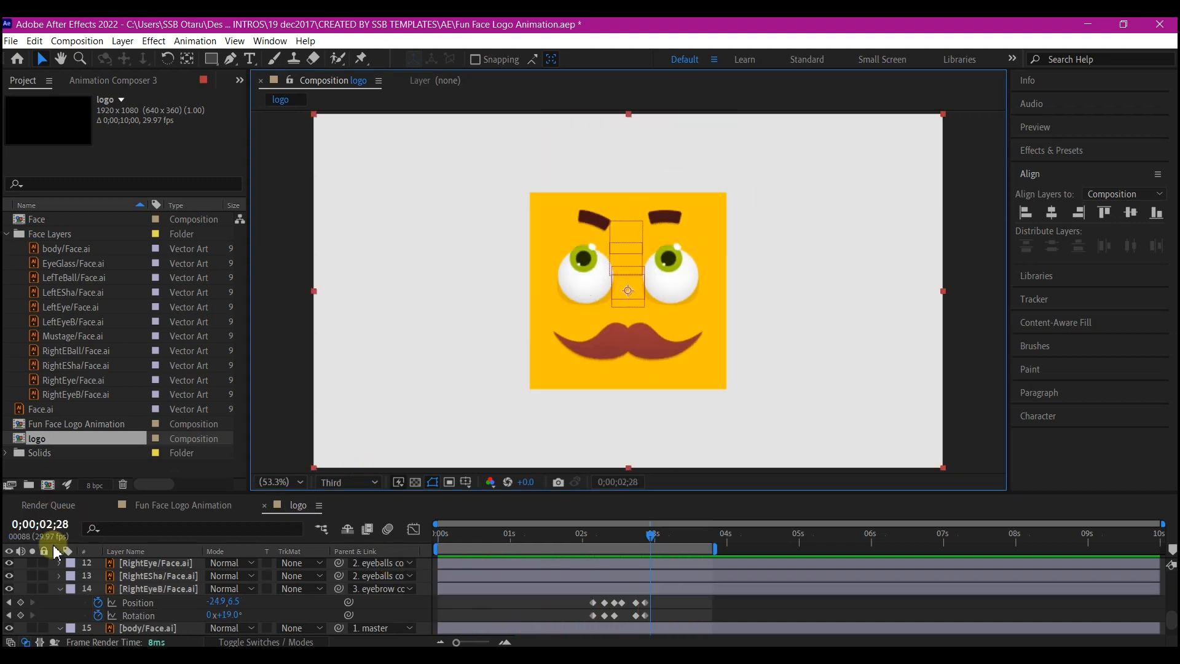
- Find the EyeGlass/Face.ai layer among the logo composition's layers and make it visible
click(138, 594)
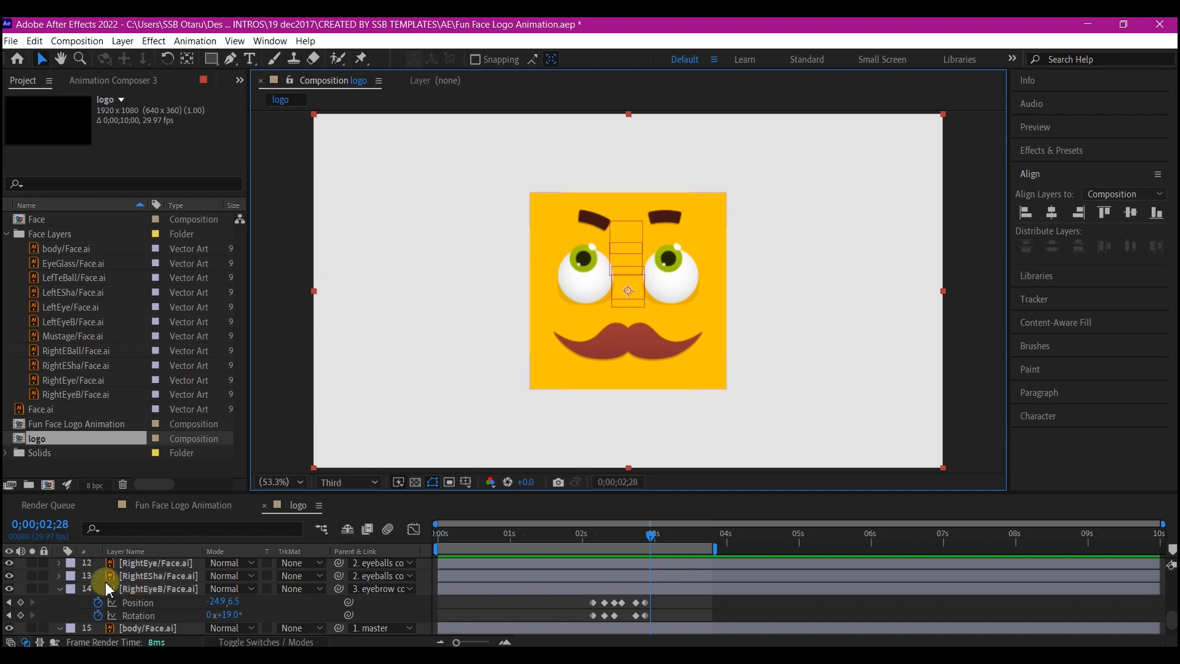
scroll(123, 583, up, 5)
scroll(99, 611, down, 5)
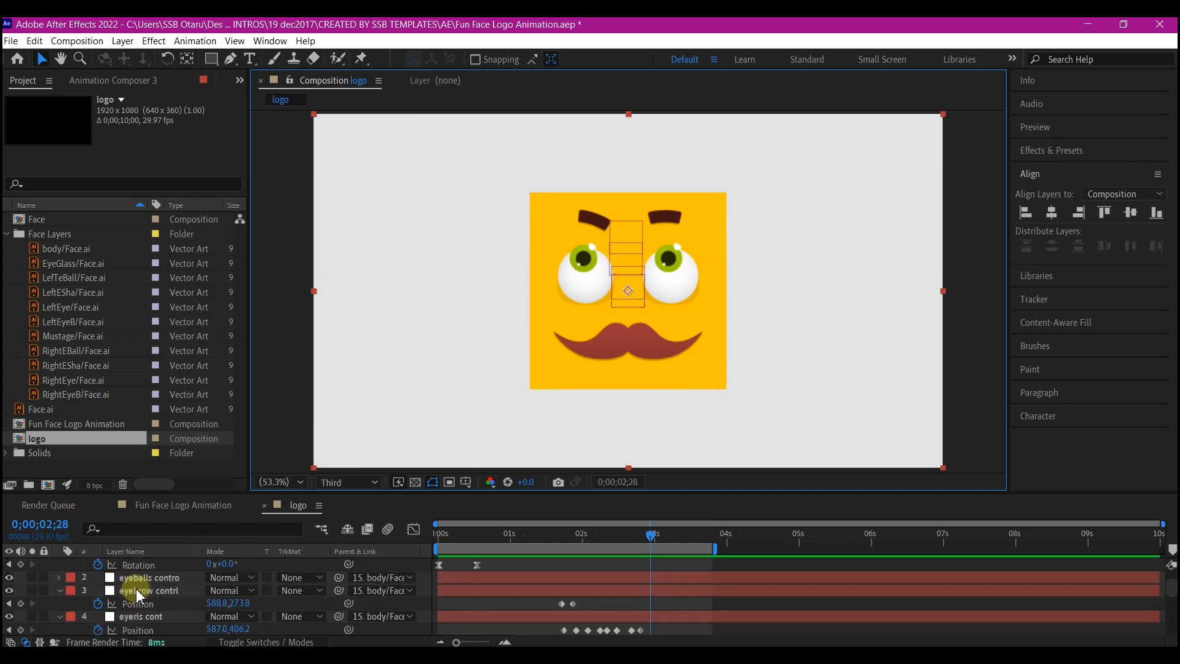
click(126, 603)
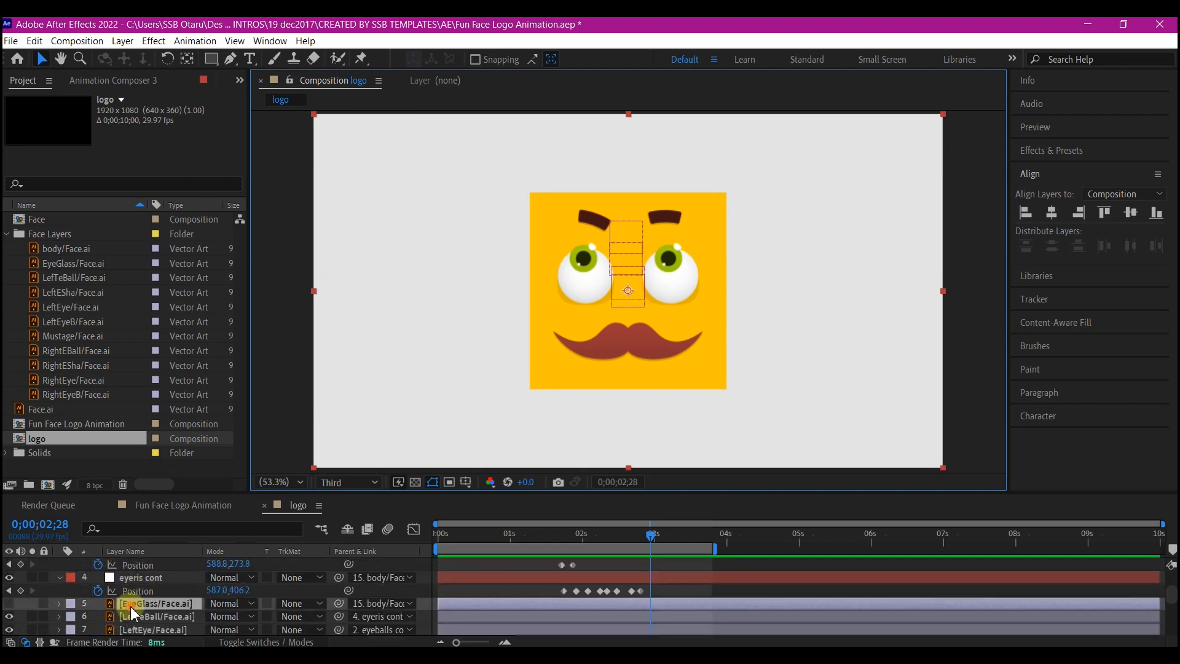
click(9, 604)
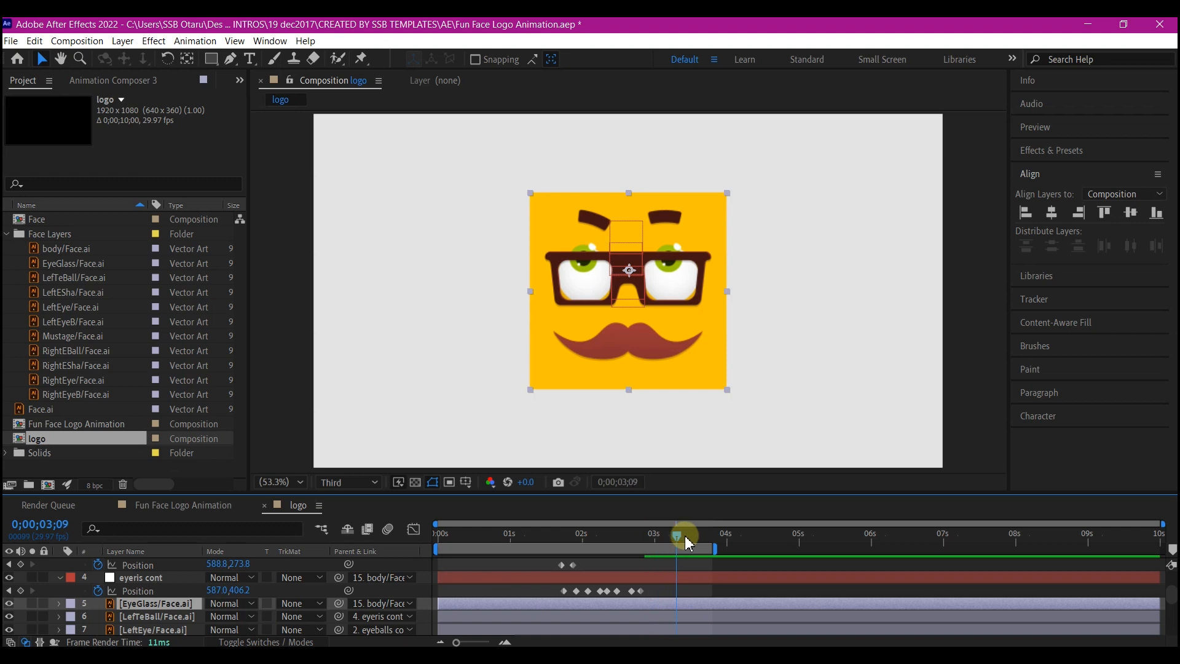
- Add an EyeGlass position keyframe at 0;00;03;23, and set its position to 607.5, -1004.7 a few frames earlier for a drop-in from above
drag(685, 536, 711, 542)
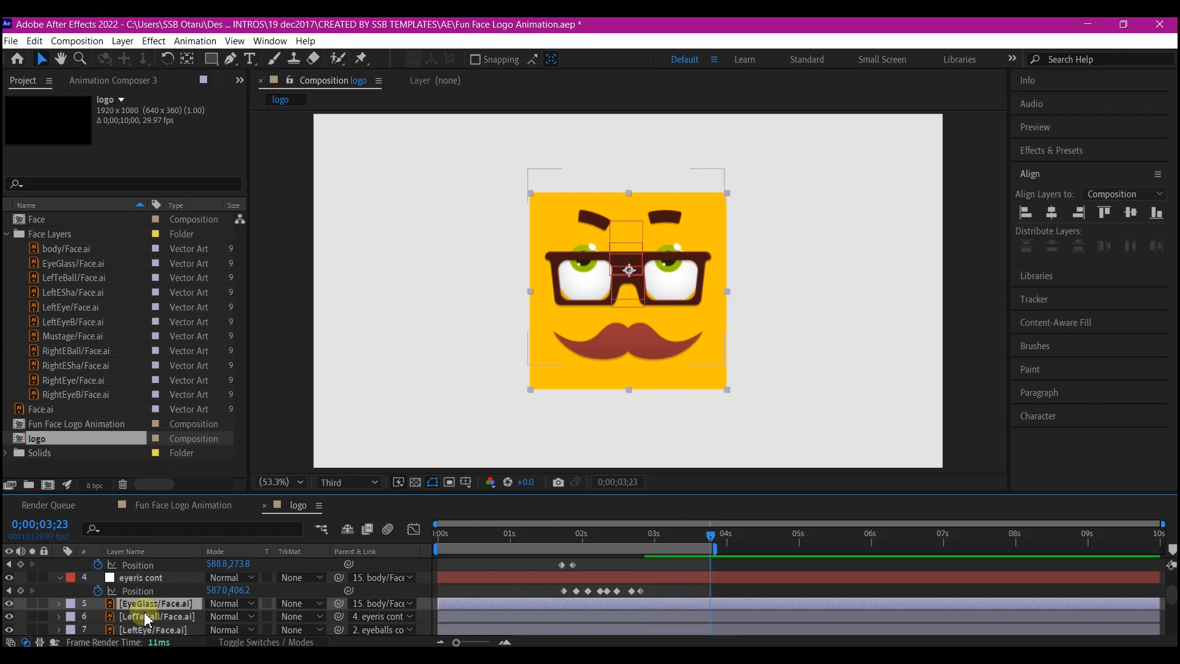
key(p)
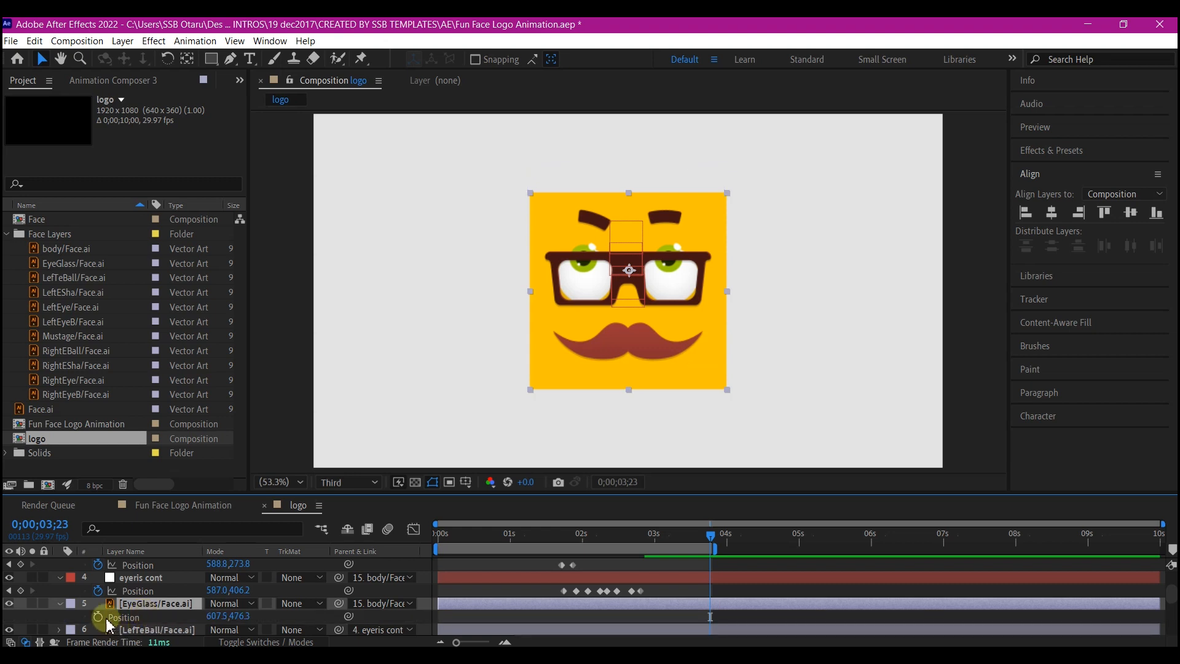
click(99, 616)
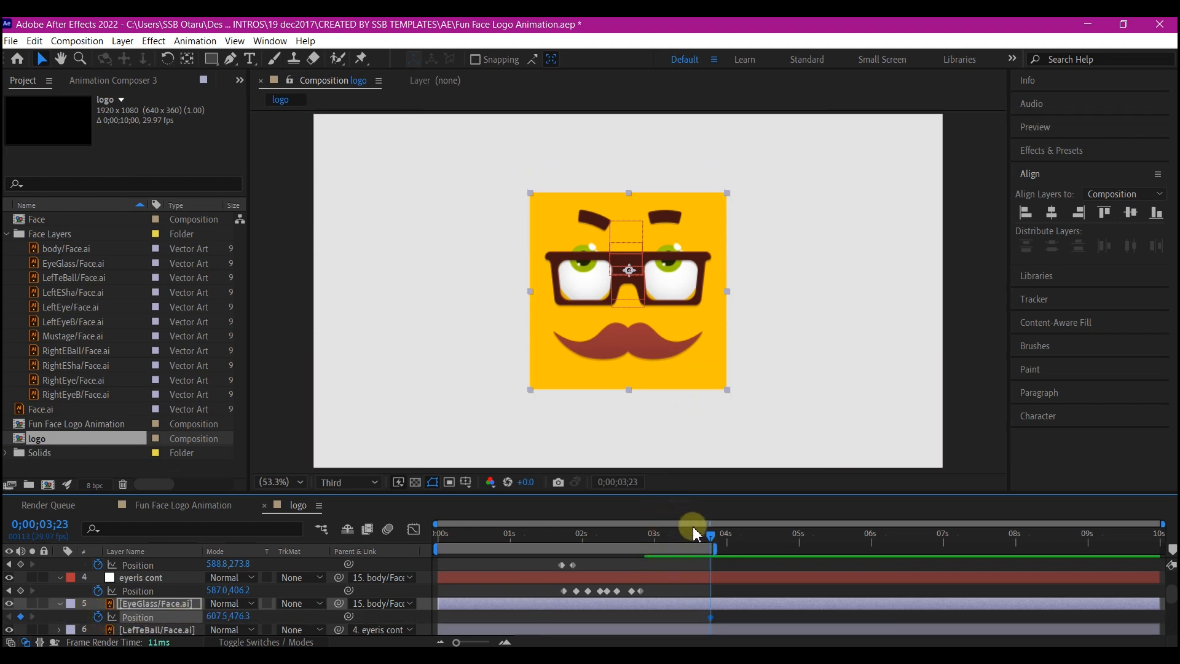
drag(701, 540, 692, 536)
drag(252, 612, 175, 614)
- Move both EyeGlass position keyframes earlier so the glasses' drop starts at 0;00;02;28
click(542, 535)
drag(527, 540, 661, 542)
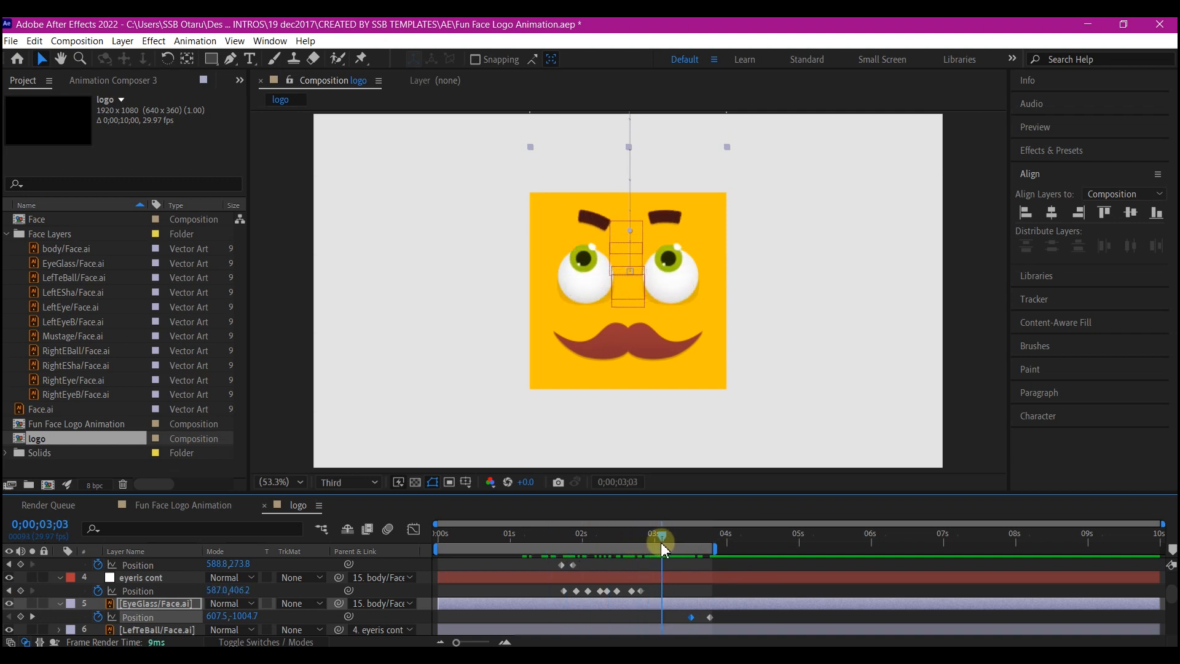
drag(730, 612, 669, 617)
- Preview the animation from the start and check the glasses during the bouncing intro
key(Home)
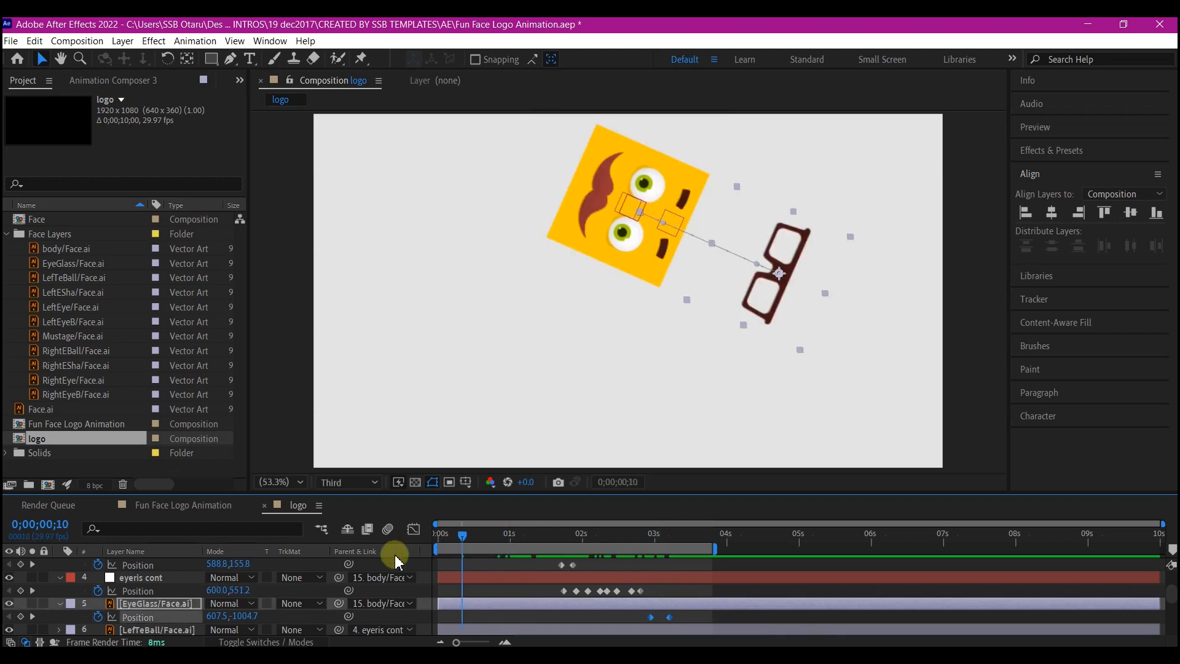
key(space)
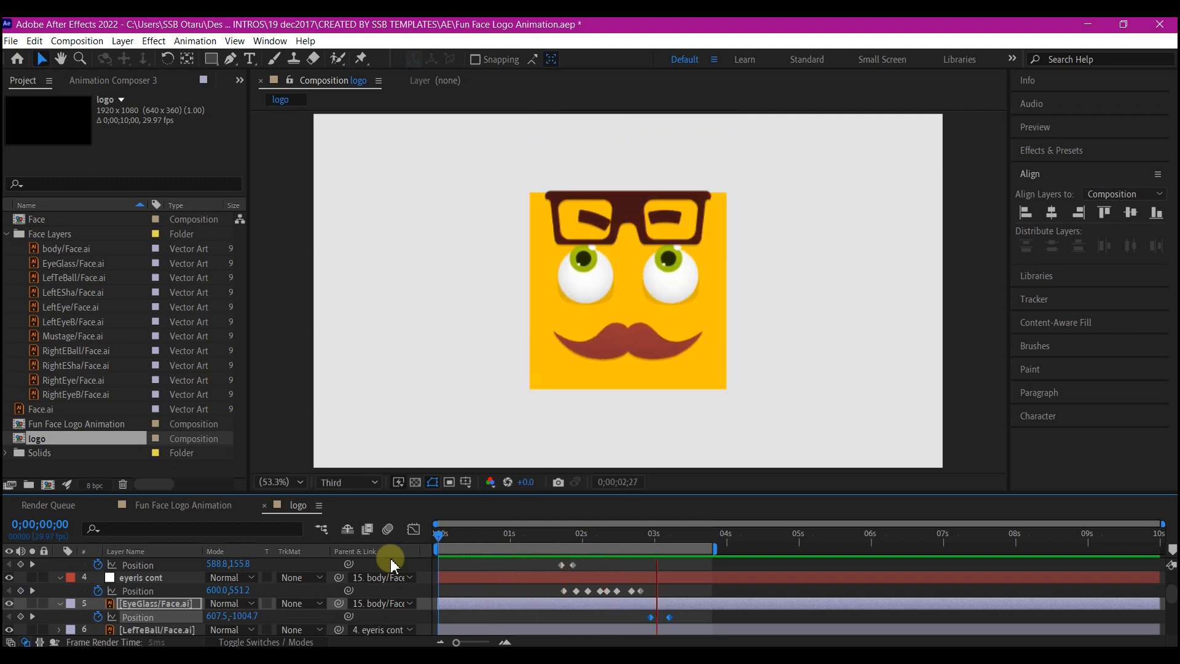
key(space)
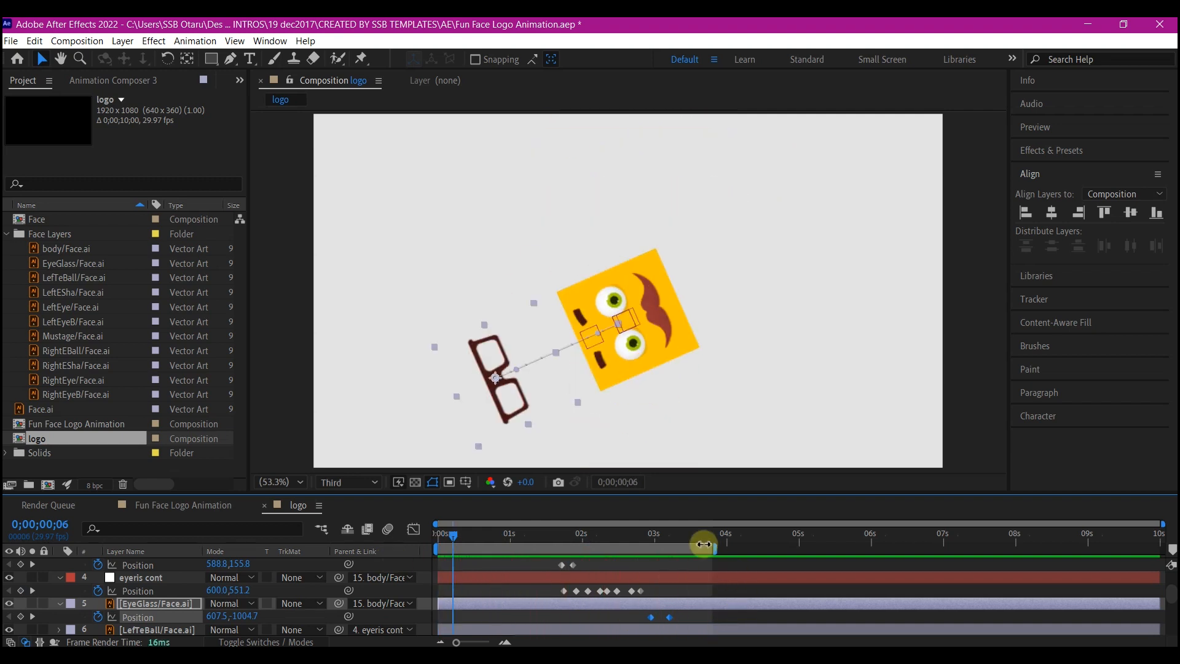
drag(654, 530, 458, 546)
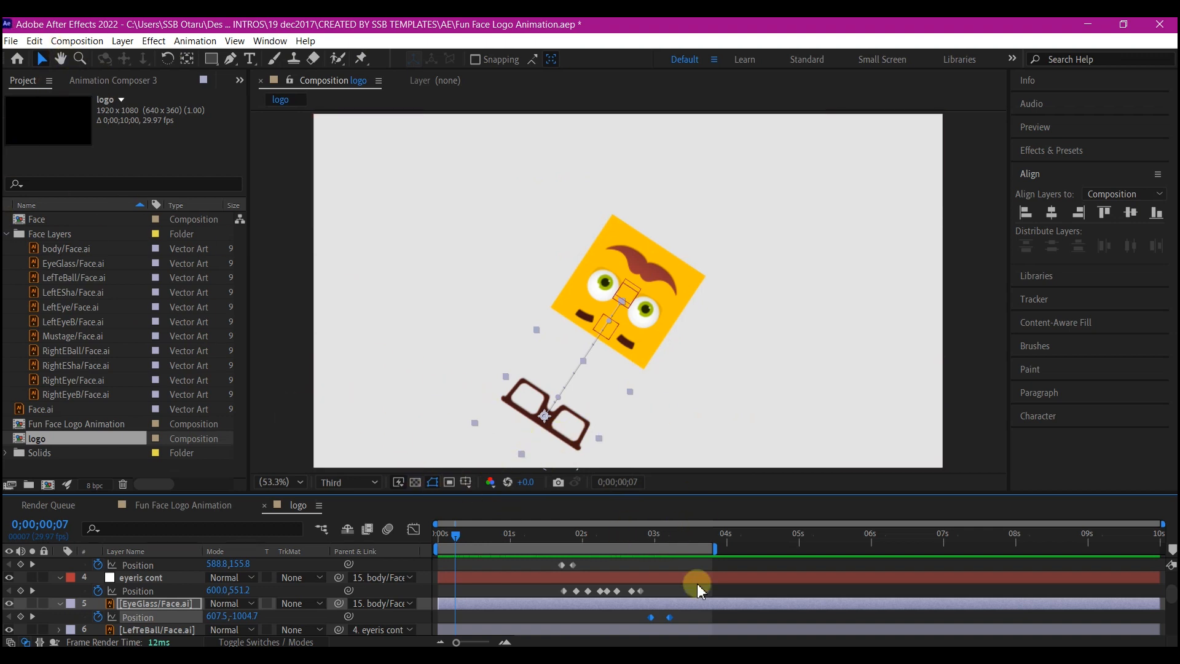
- Trim the start of the EyeGlass/Face.ai layer to 0;00;02;28 and scrub through the glasses' entrance
click(649, 533)
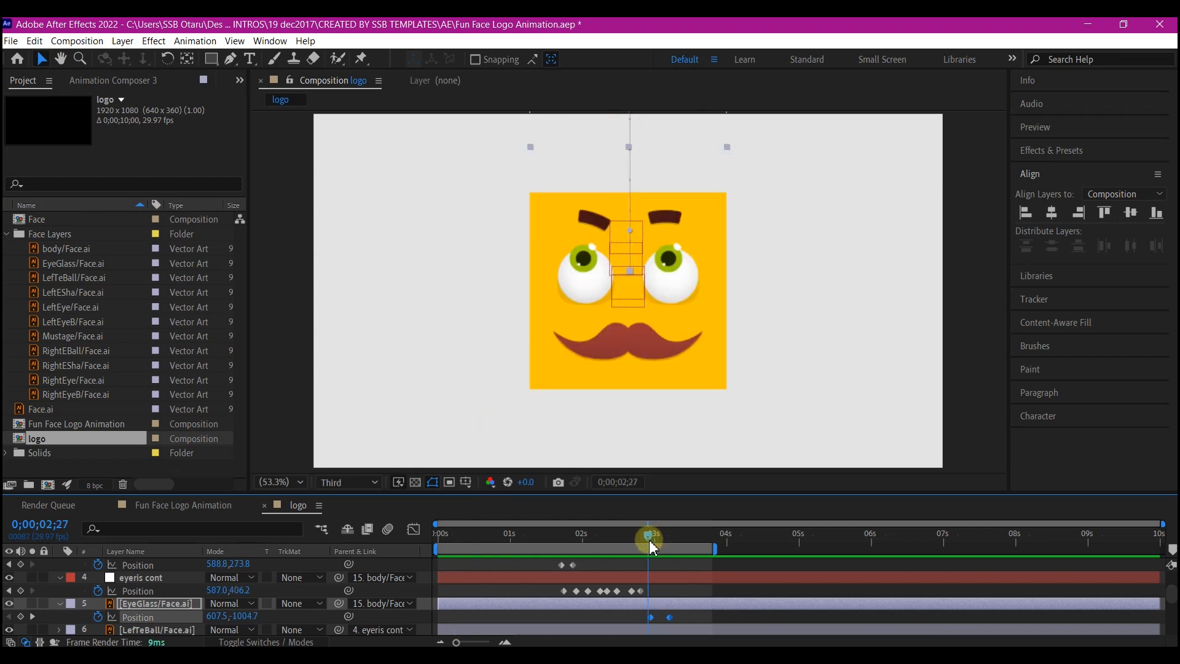
drag(651, 544, 651, 540)
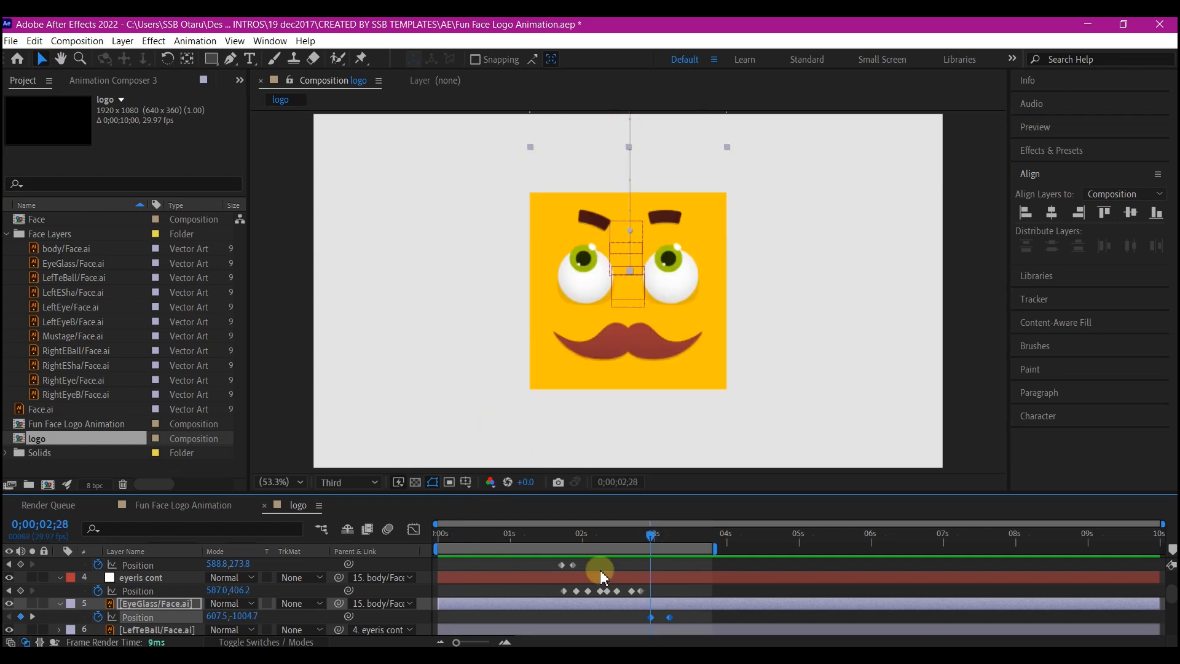
drag(437, 604, 650, 622)
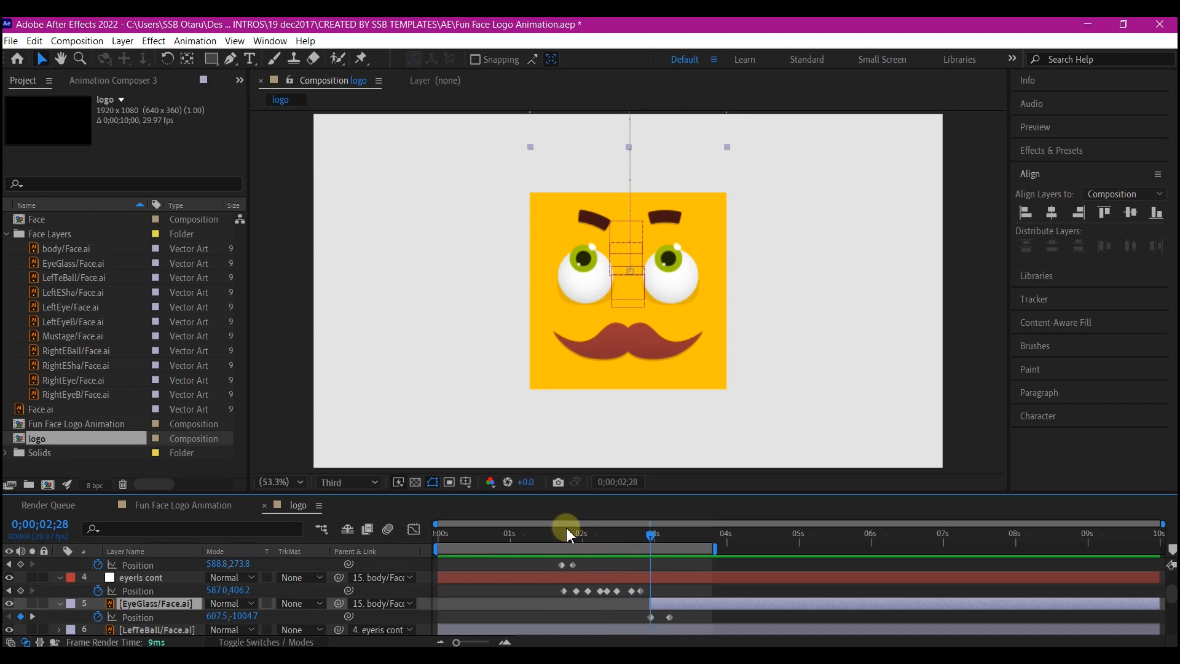
drag(558, 539, 689, 539)
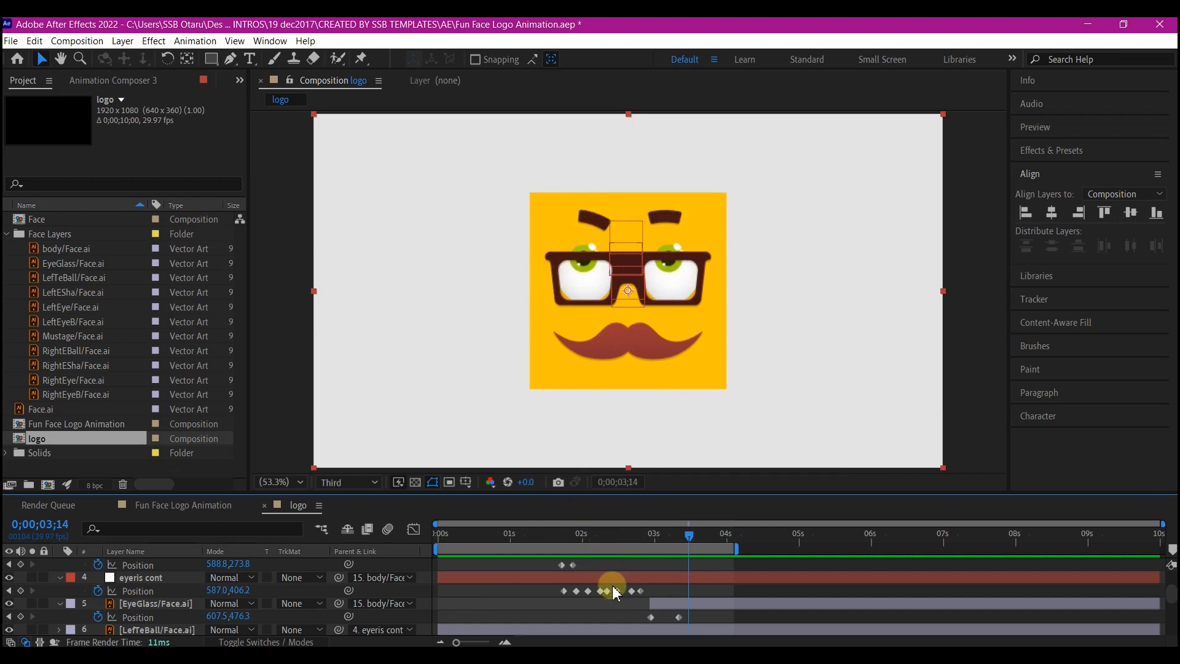
- Go to 0;00;03;15 and examine the keyframes on the eyebrow, iris control and glasses layers
scroll(621, 576, down, 5)
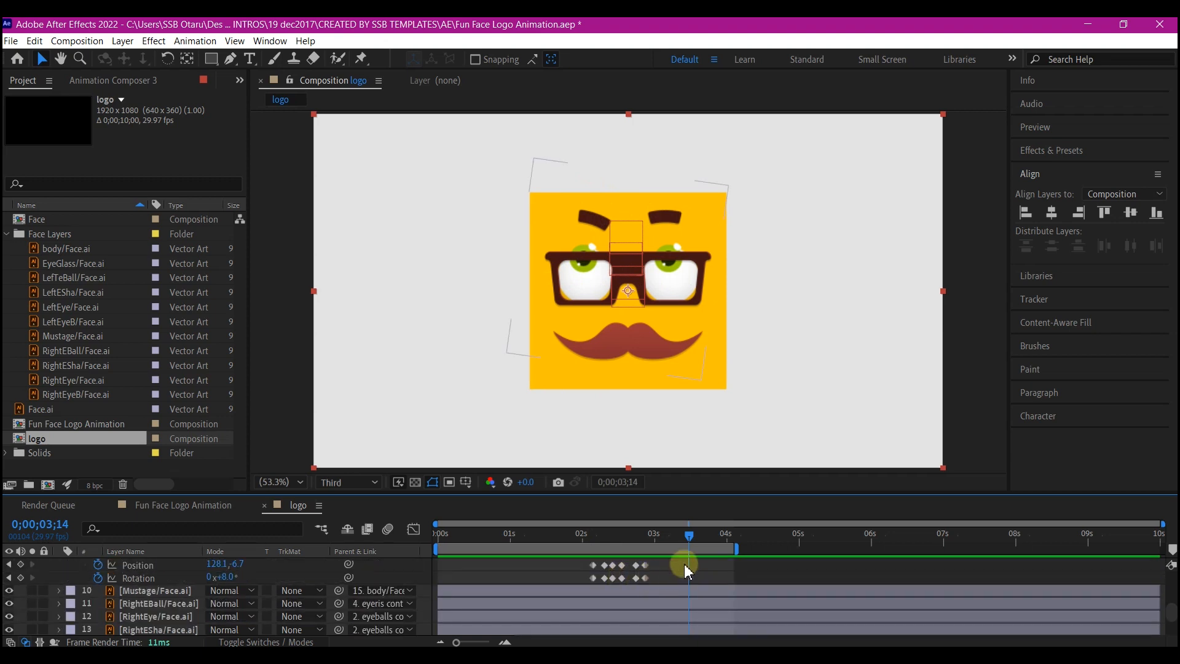
drag(651, 544, 692, 542)
mouse_move(633, 584)
mouse_down()
mouse_move(639, 566)
mouse_move(620, 585)
mouse_up()
scroll(629, 584, up, 6)
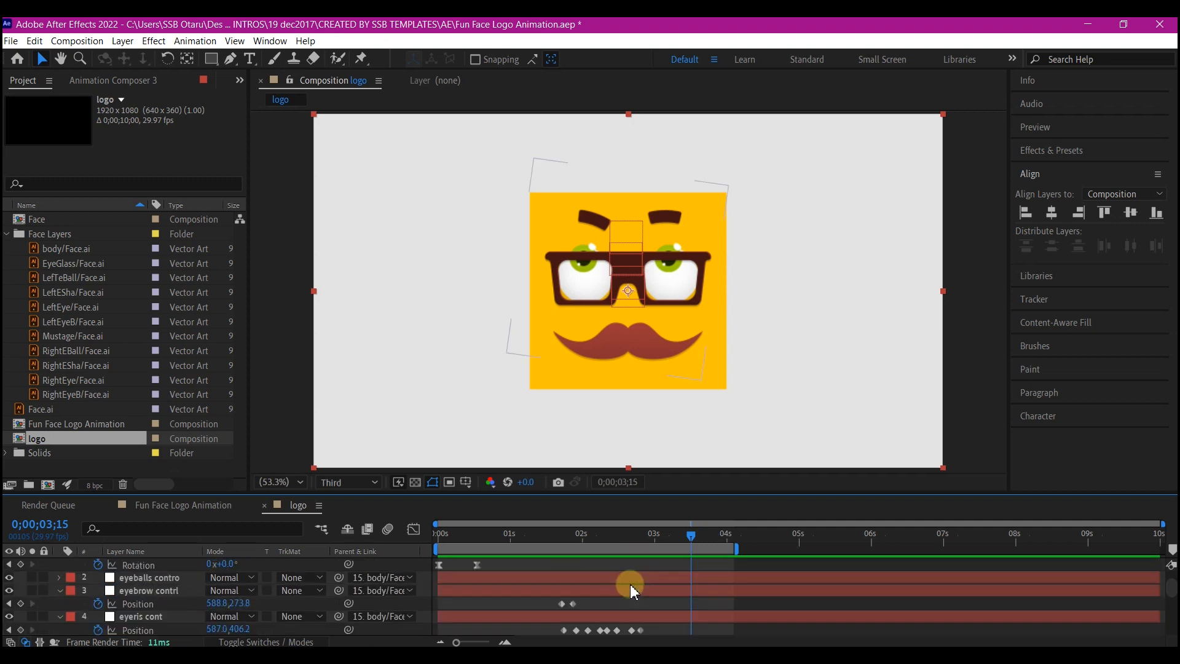
scroll(629, 585, down, 1)
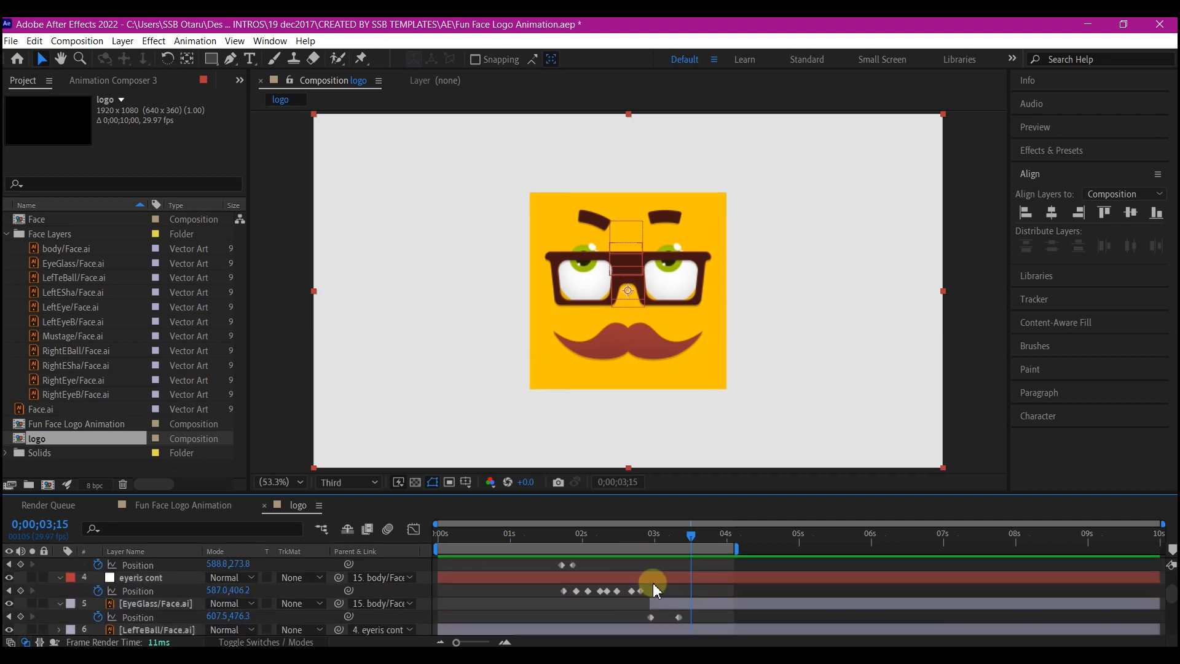
- Copy the first Position keyframe of the eyeris cont layer and paste it at 0;00;03;15
click(656, 584)
click(579, 592)
click(564, 592)
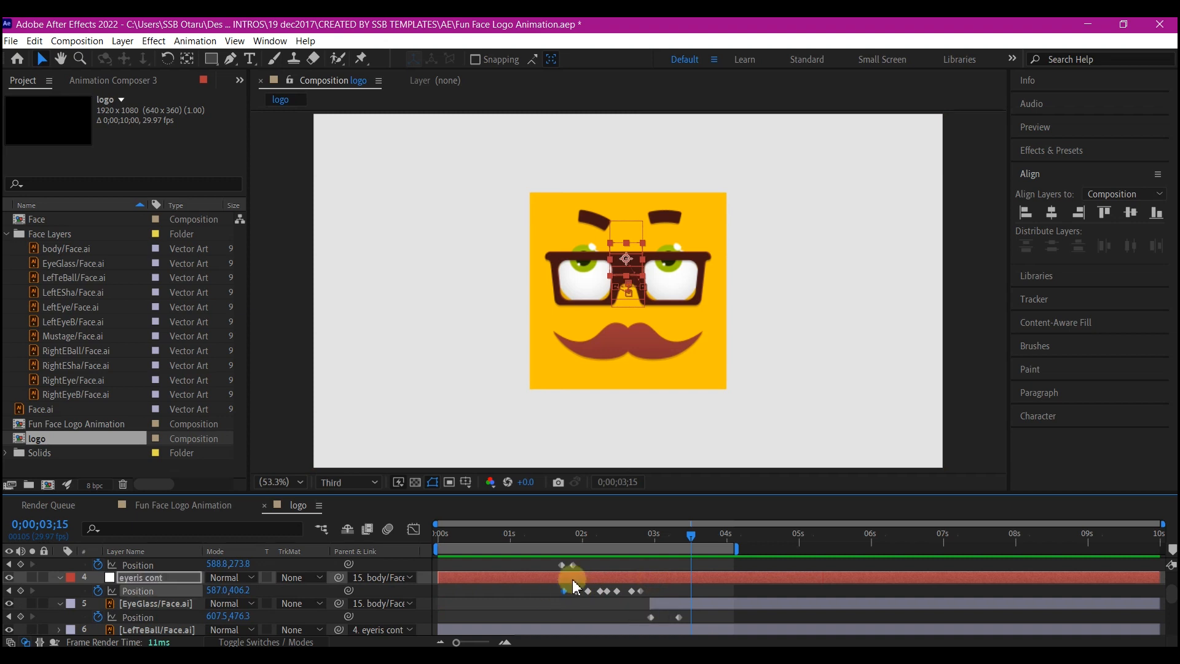
key(ctrl+c)
key(ctrl+v)
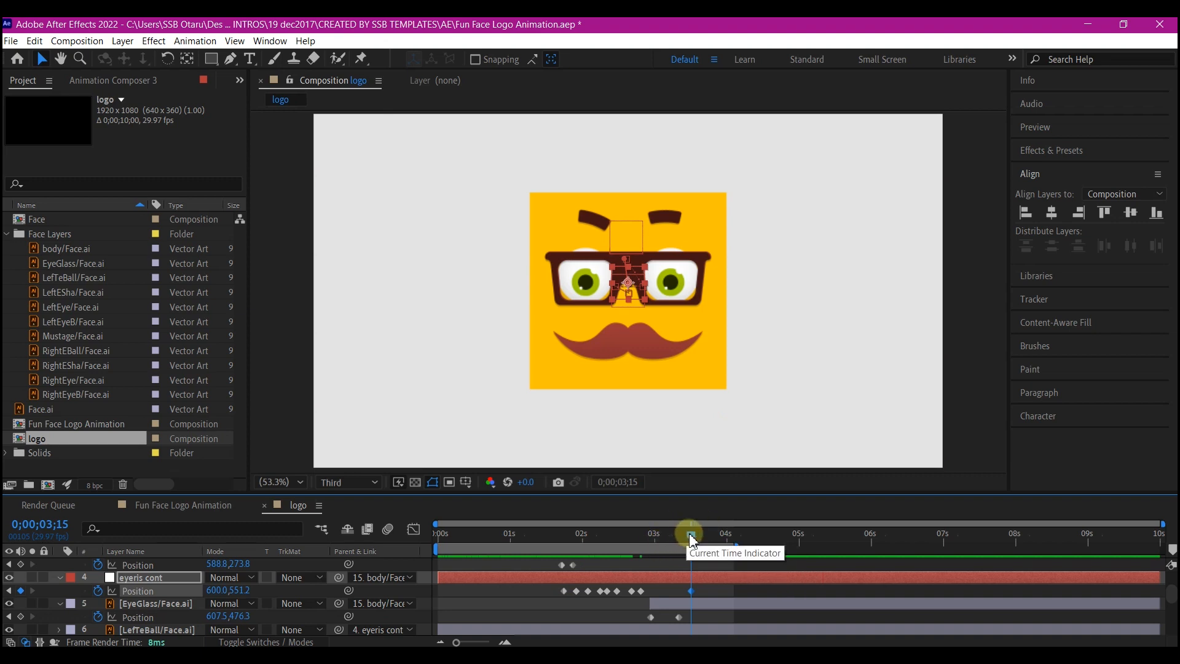
- Copy the iris control's 0;00;02;24 Position keyframe to 0;00;03;09, shift both new keyframes two frames later, and preview
drag(688, 533, 676, 536)
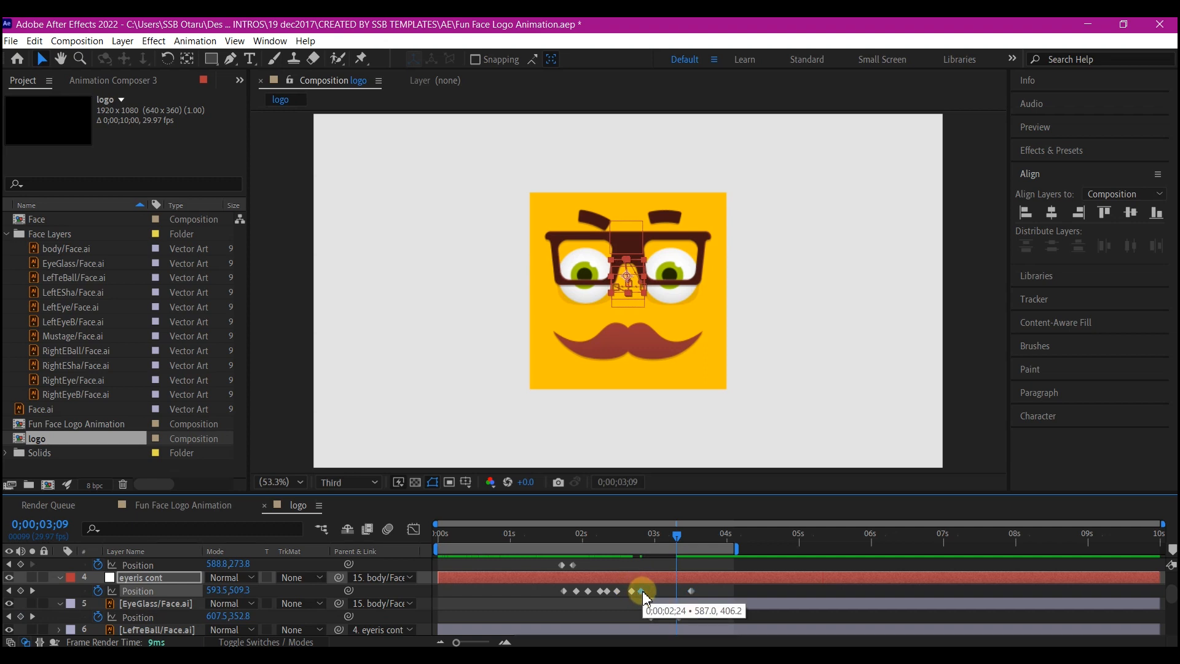
key(ctrl+v)
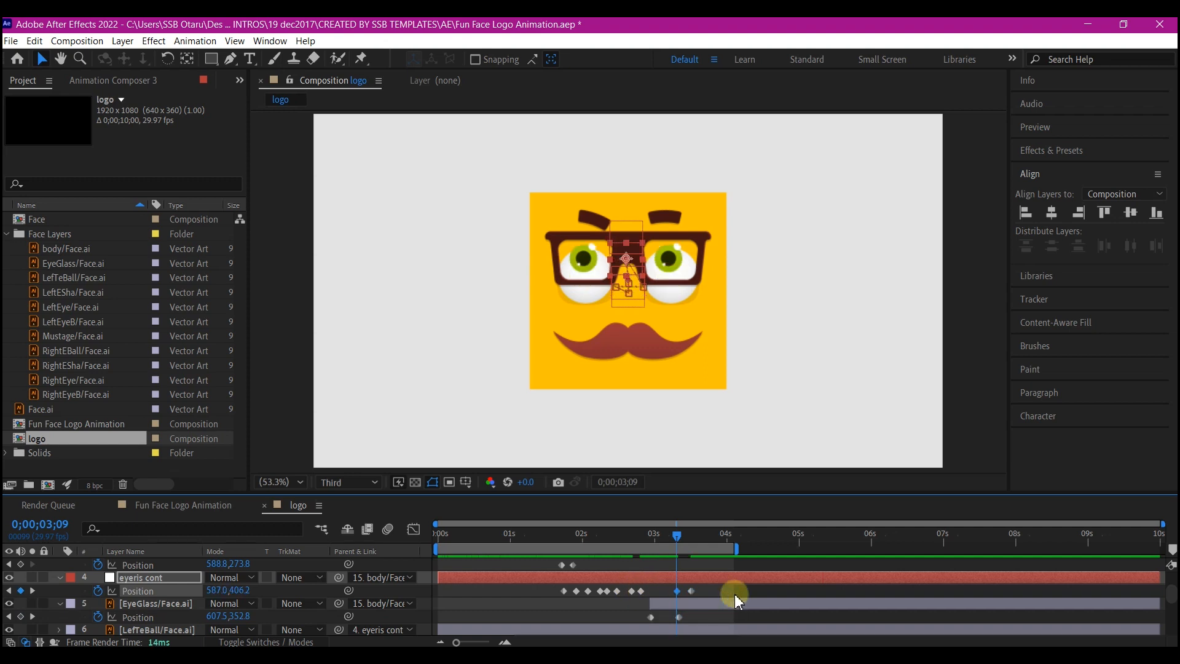
key(space)
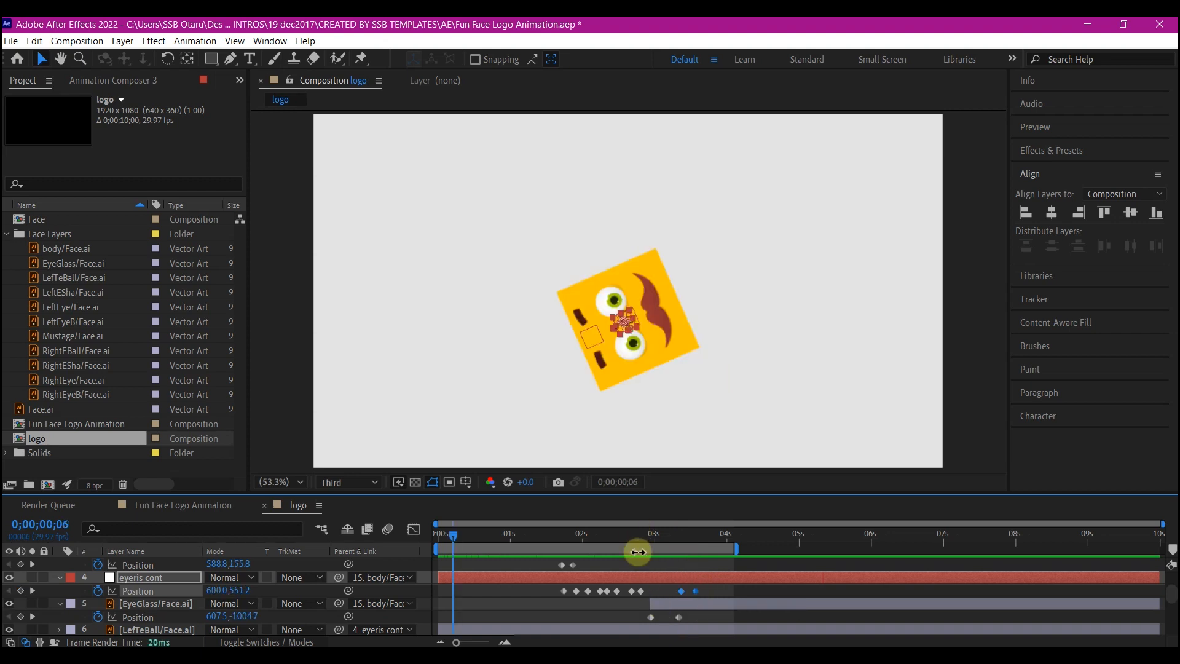
- Copy the first Position and Rotation keyframes of RightEyeB/Face.ai to 0;00;03;17, in line with the last iris control keyframe
scroll(645, 596, down, 3)
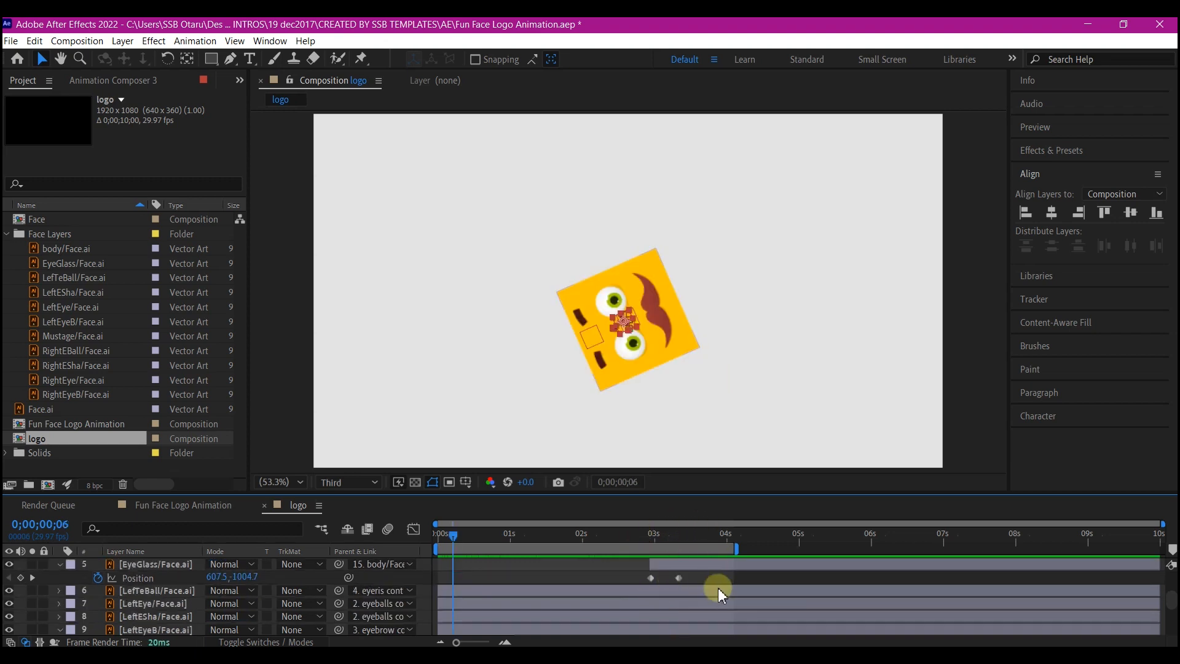
scroll(691, 579, up, 3)
scroll(690, 579, down, 3)
scroll(698, 597, up, 3)
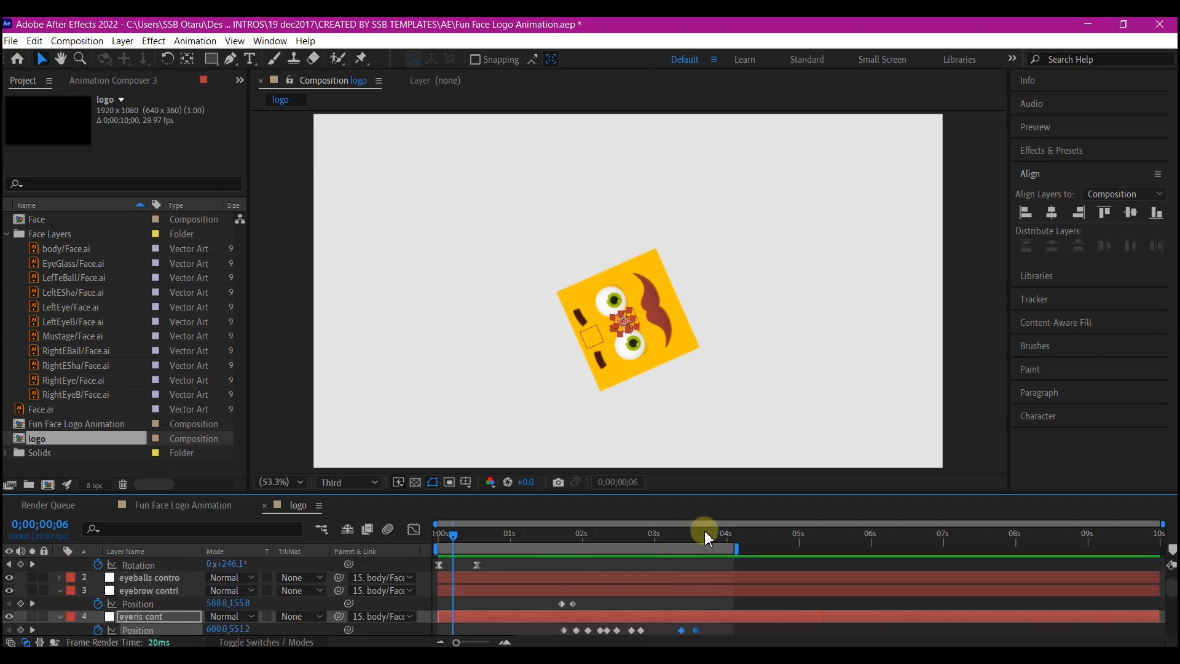
drag(704, 531, 695, 536)
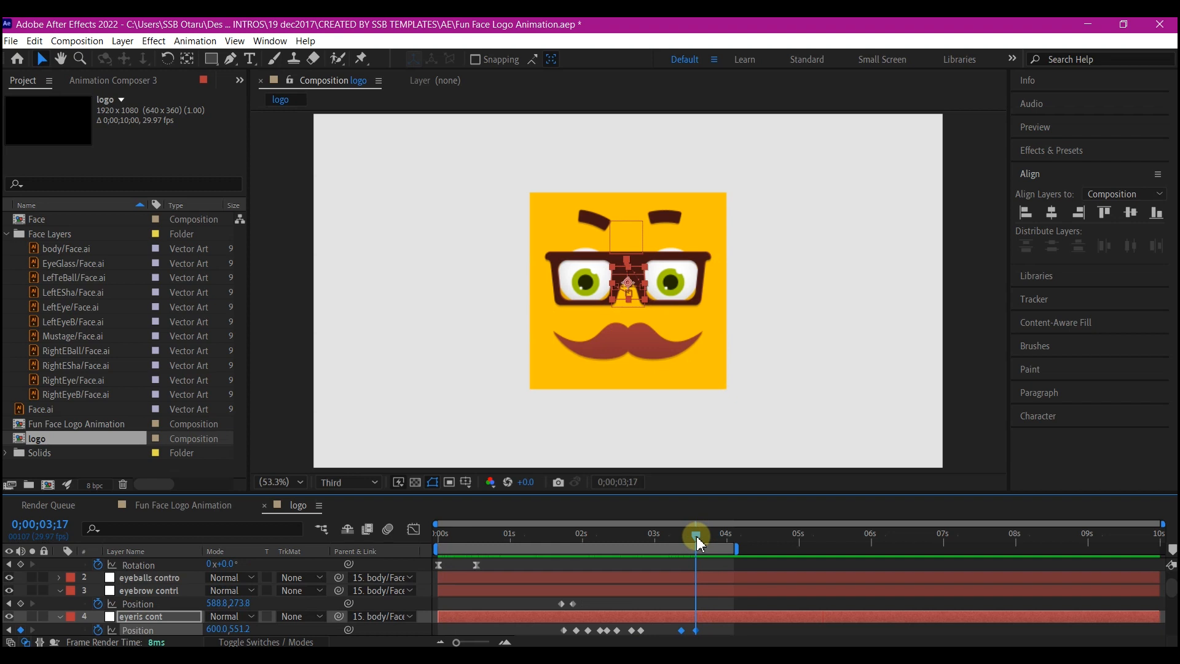
scroll(688, 599, down, 5)
scroll(688, 599, down, 3)
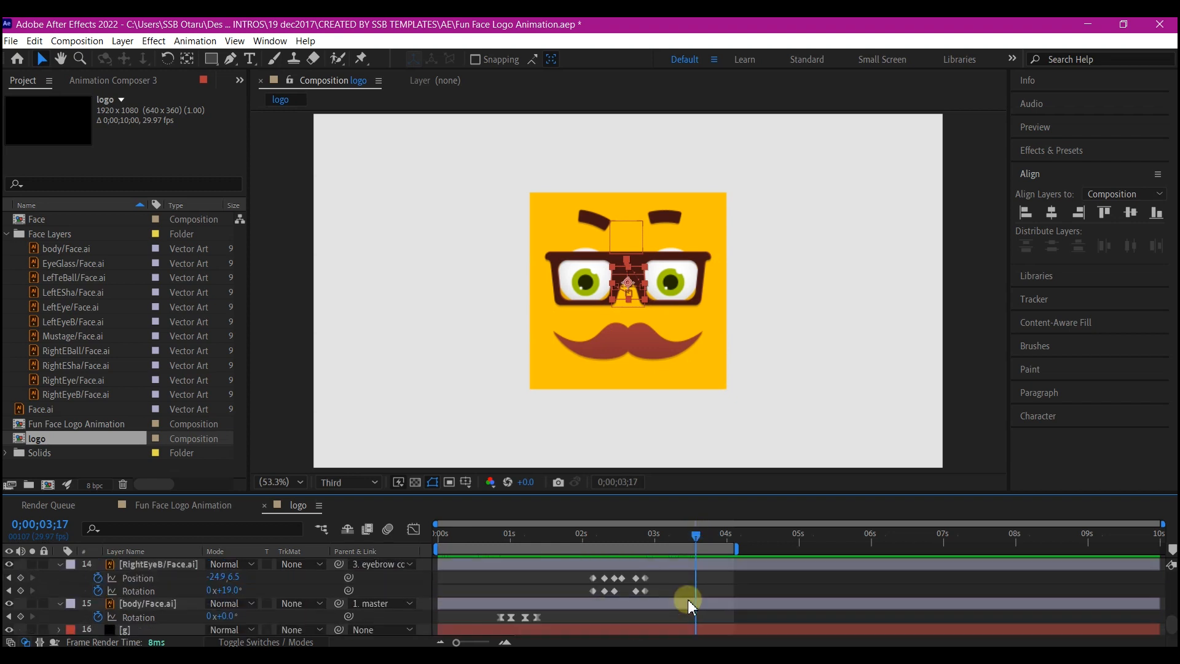
click(677, 584)
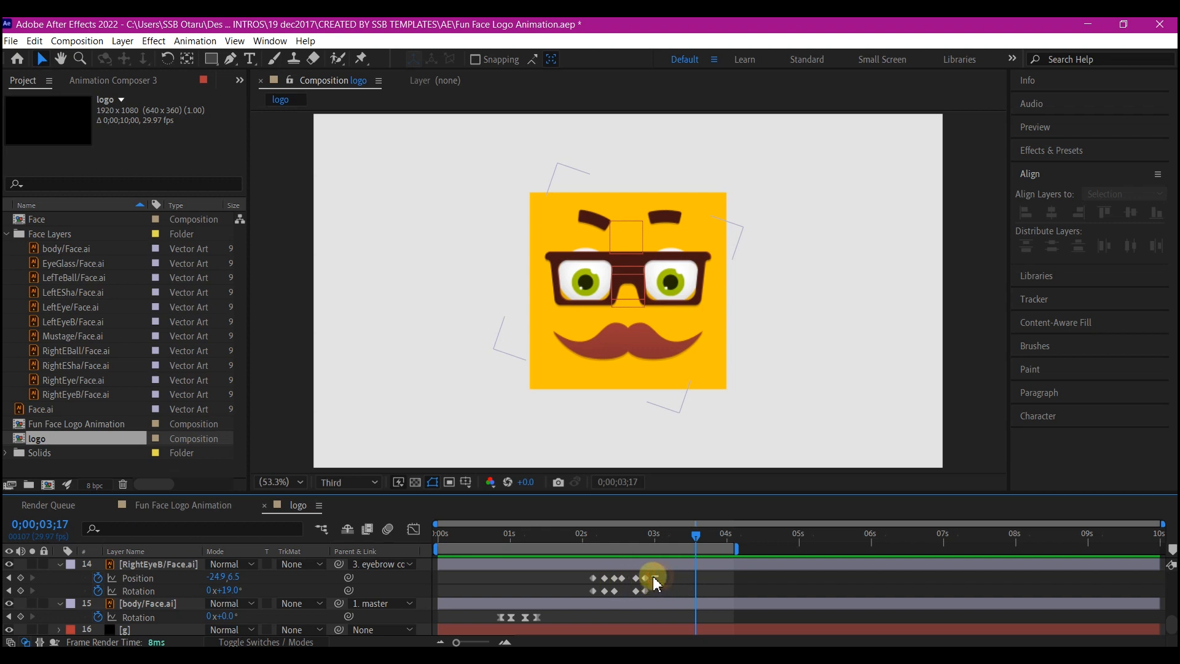
drag(573, 575, 597, 598)
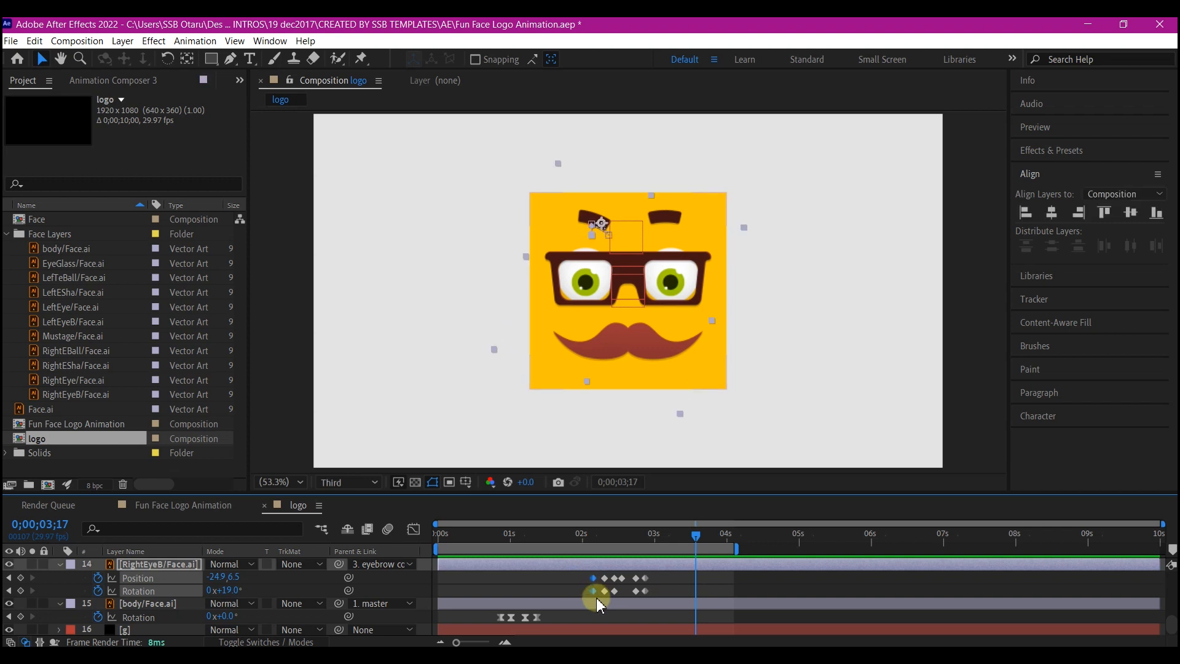
key(ctrl+v)
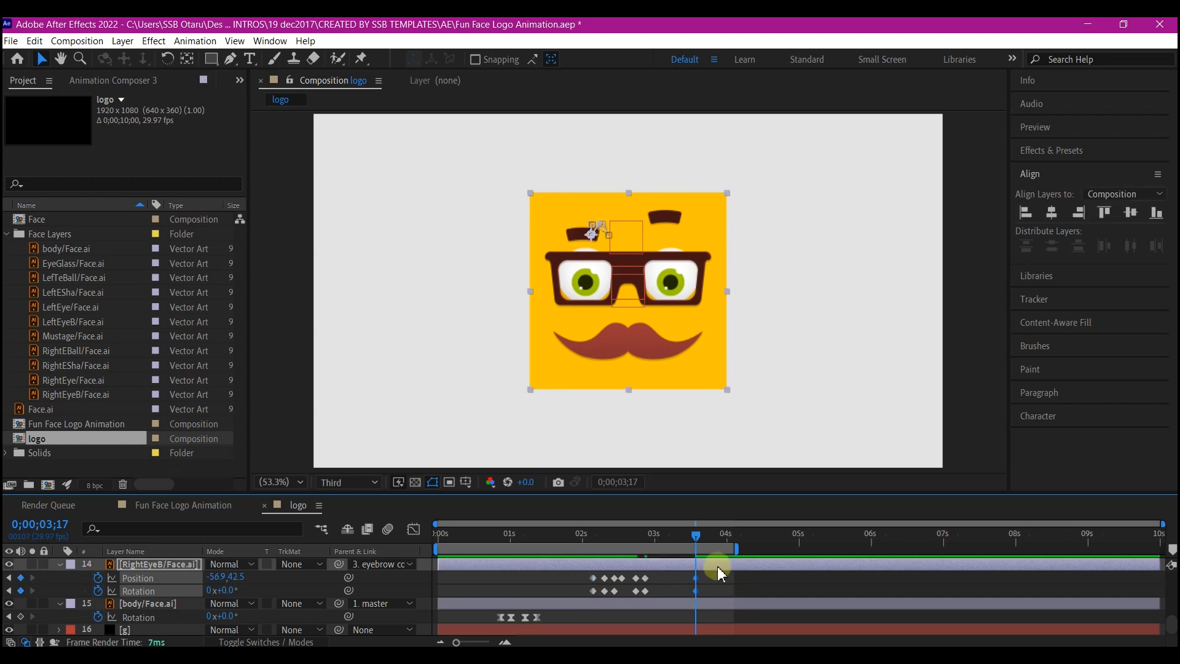
- Copy the first Position and Rotation keyframes of LeftEyeB/Face.ai and paste them at 0;00;03;17
click(653, 624)
scroll(655, 625, up, 2)
scroll(655, 624, up, 3)
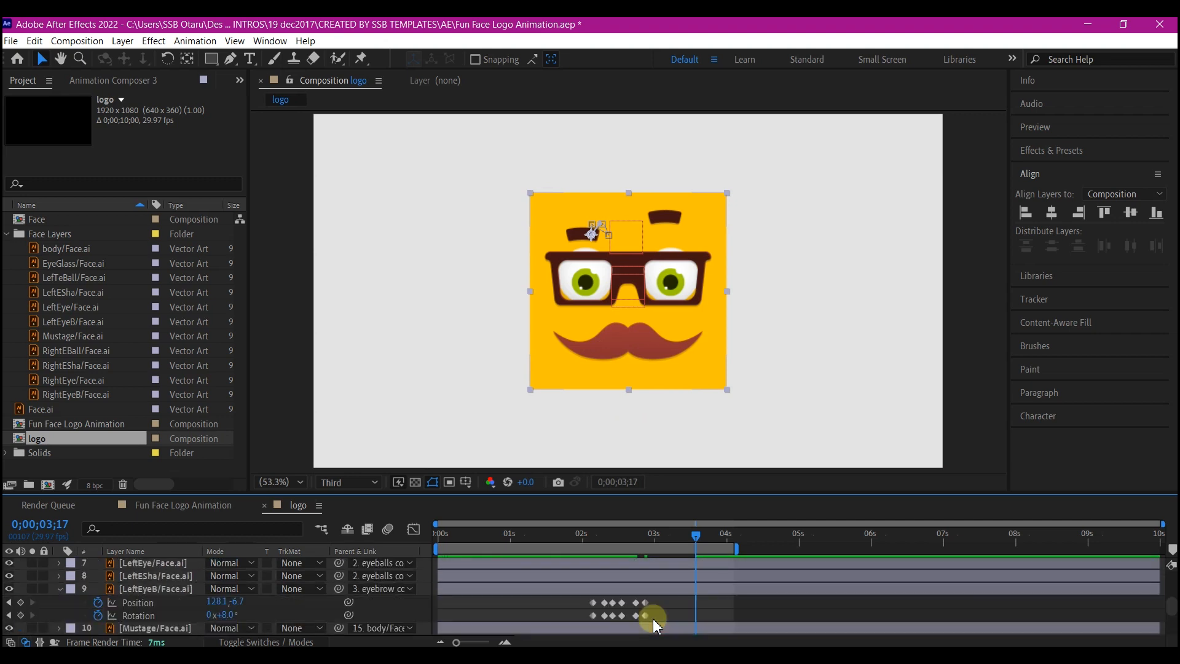
click(591, 603)
drag(579, 598, 600, 619)
key(ctrl+c)
key(ctrl+v)
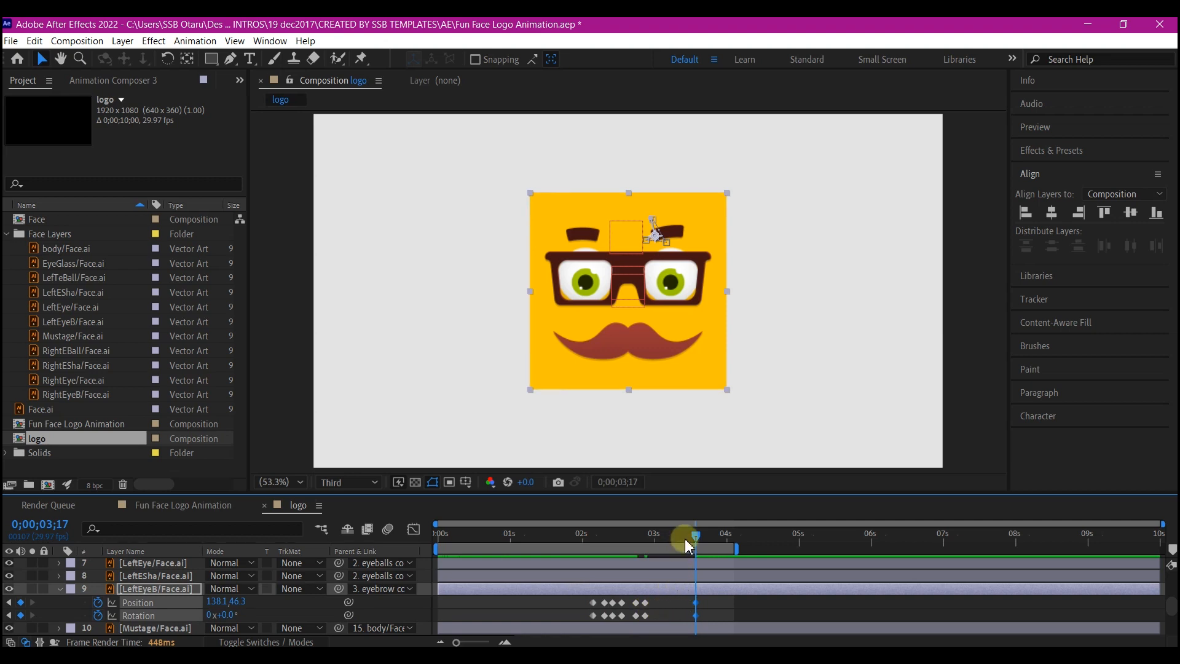
- Go to the iris control keyframe at 0;00;03;11 and paste LeftEyeB's raised-eyebrow Position and Rotation keyframes from just before 0;00;03;00 there
scroll(685, 584, up, 5)
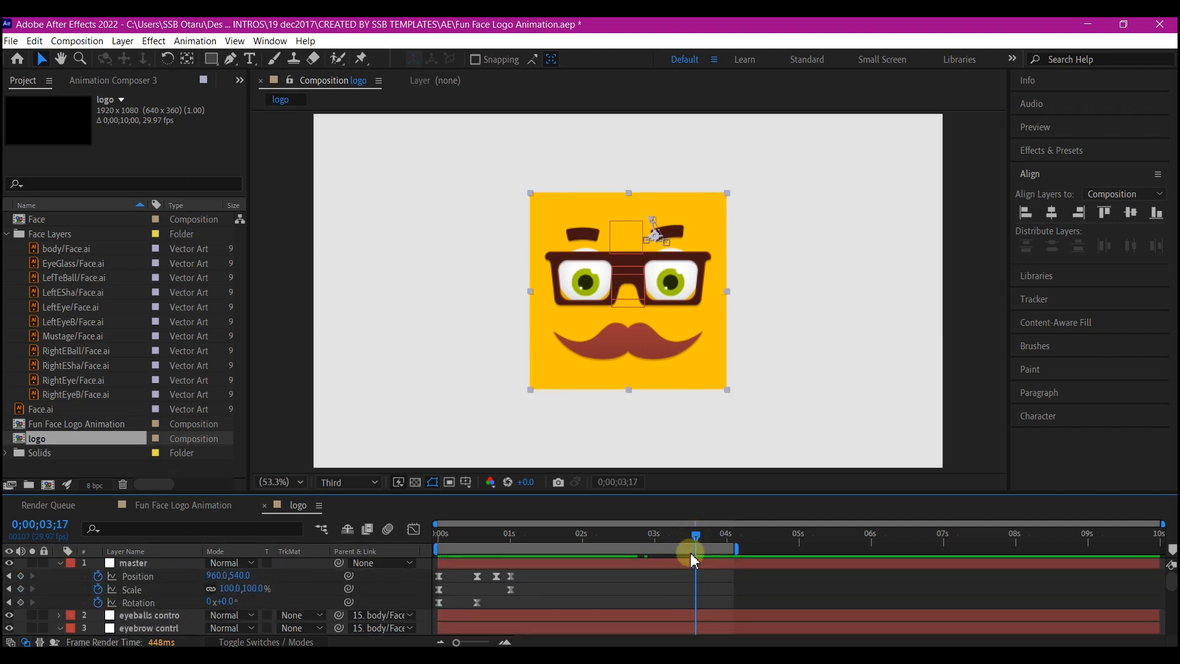
scroll(690, 571, down, 2)
scroll(684, 586, down, 2)
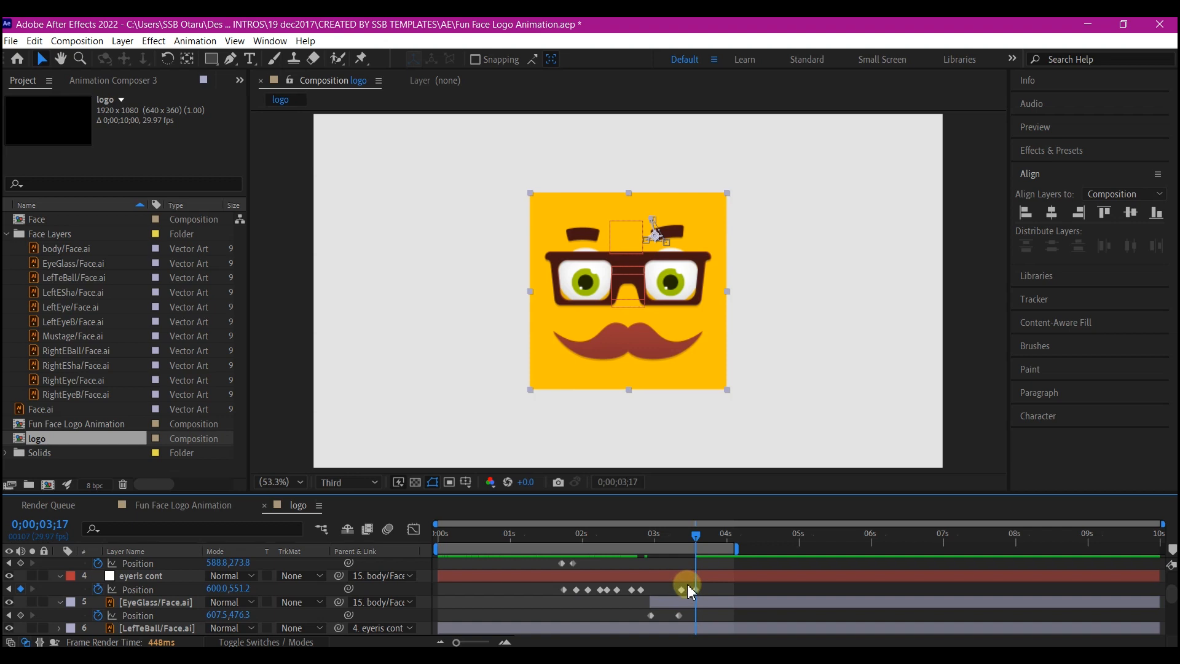
click(10, 588)
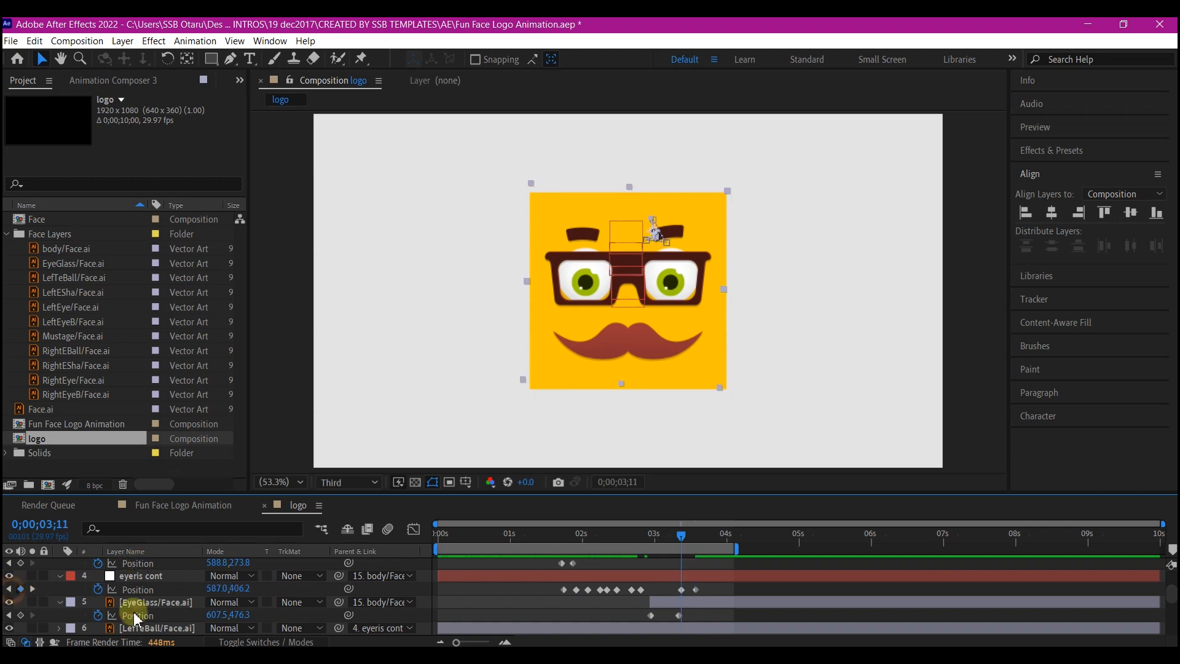
scroll(703, 593, down, 4)
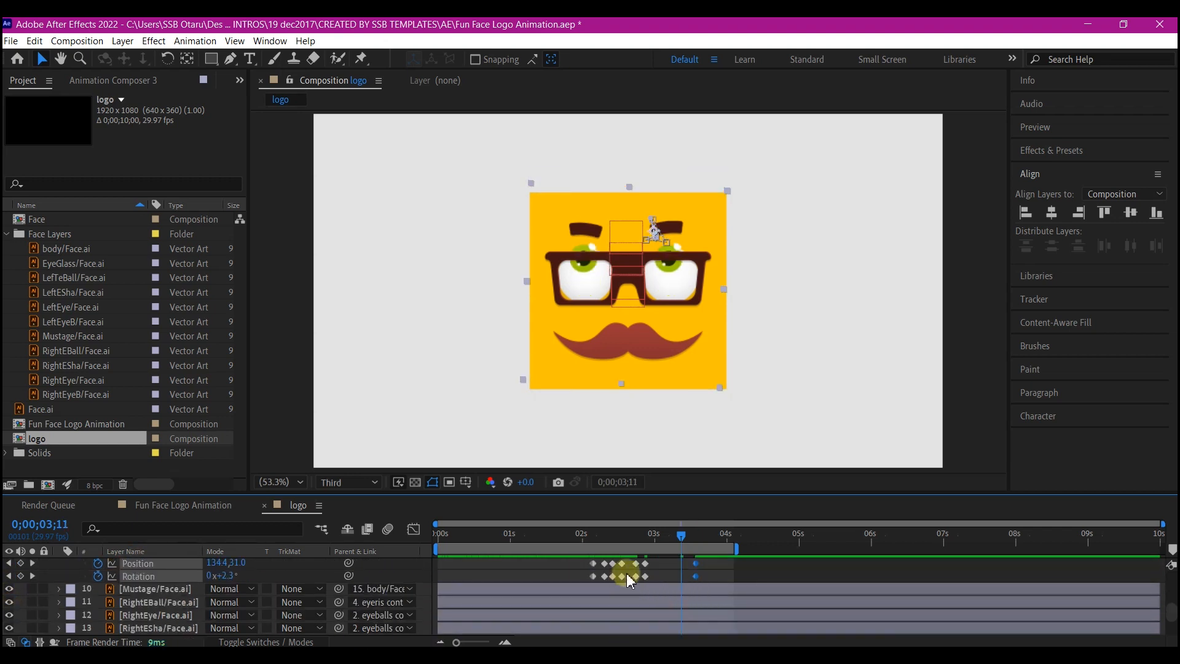
drag(654, 559, 643, 581)
key(ctrl+v)
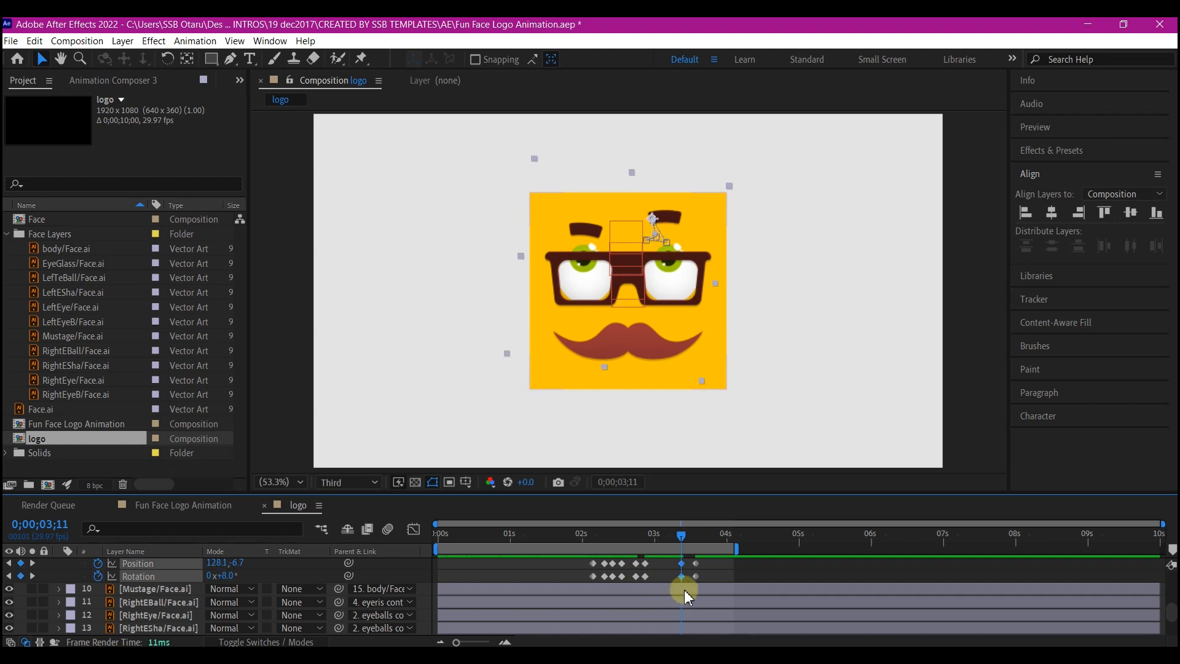
- Copy RightEyeB's Position and Rotation keyframes from just before 0;00;03;00 and paste them at 0;00;03;11
scroll(684, 589, down, 6)
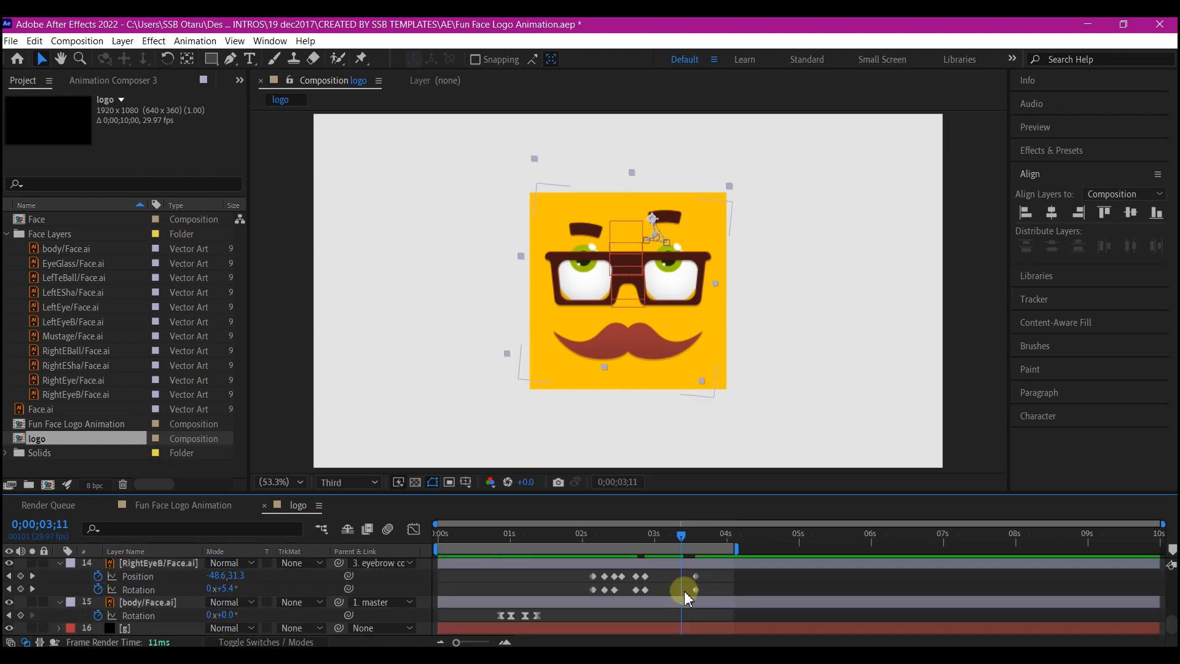
click(644, 590)
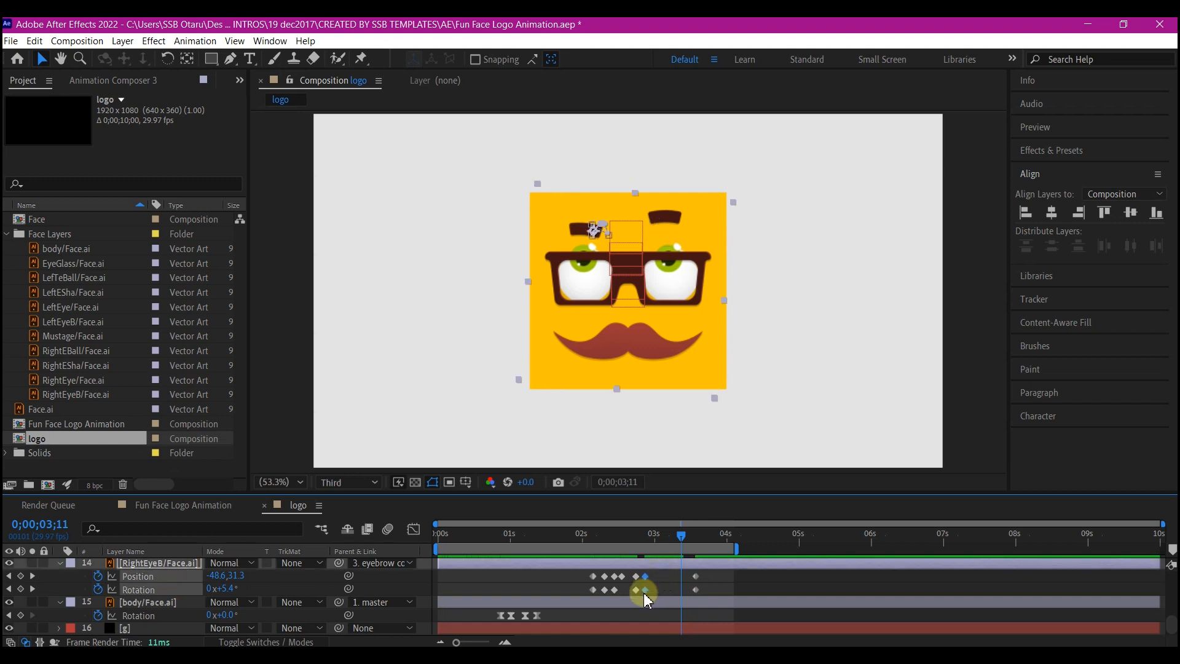
key(ctrl+c)
key(ctrl+v)
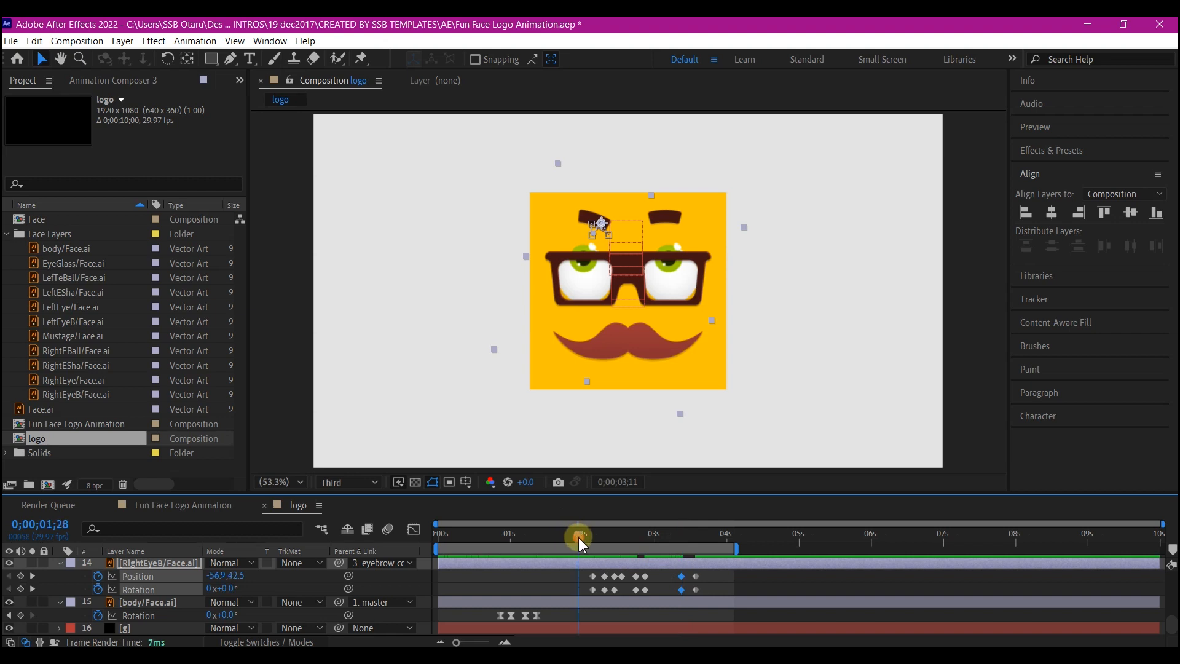
- Preview the animation from the start and check the iris and eyebrow movement around the glasses' drop
drag(578, 537, 553, 543)
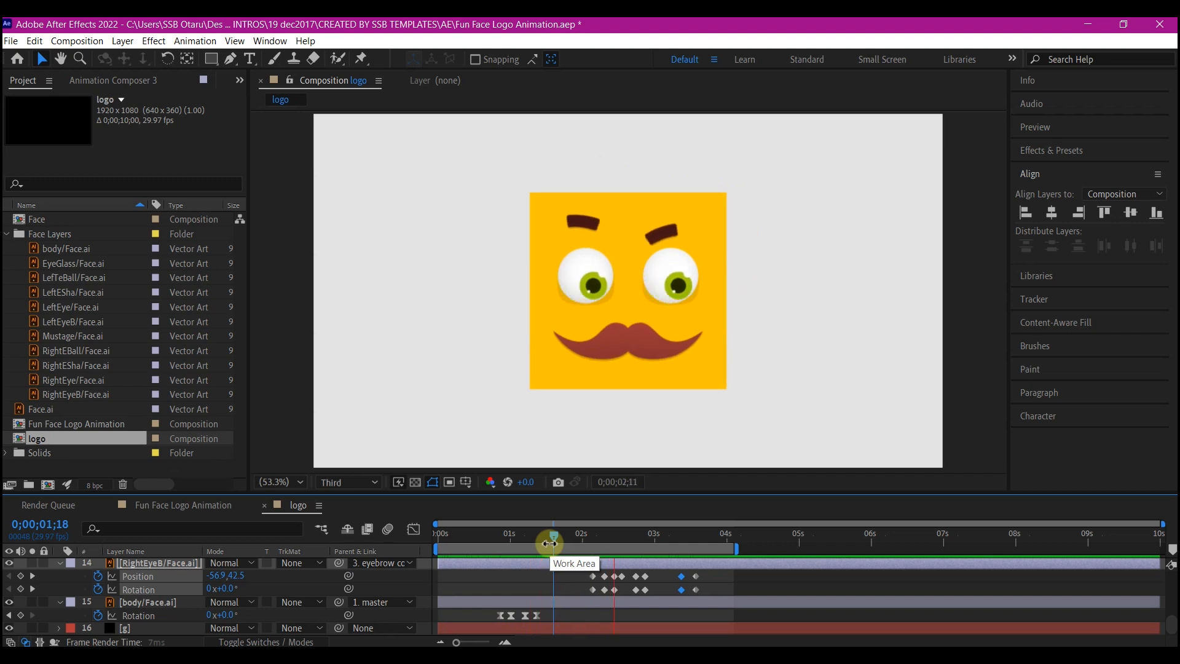
key(Home)
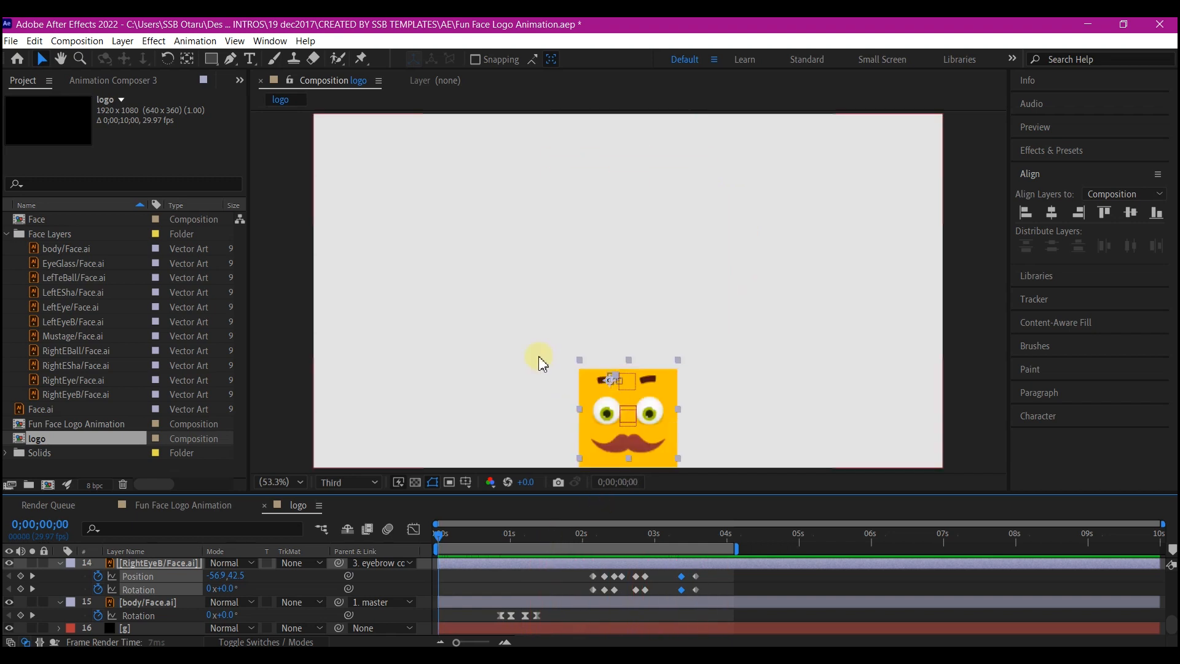
key(space)
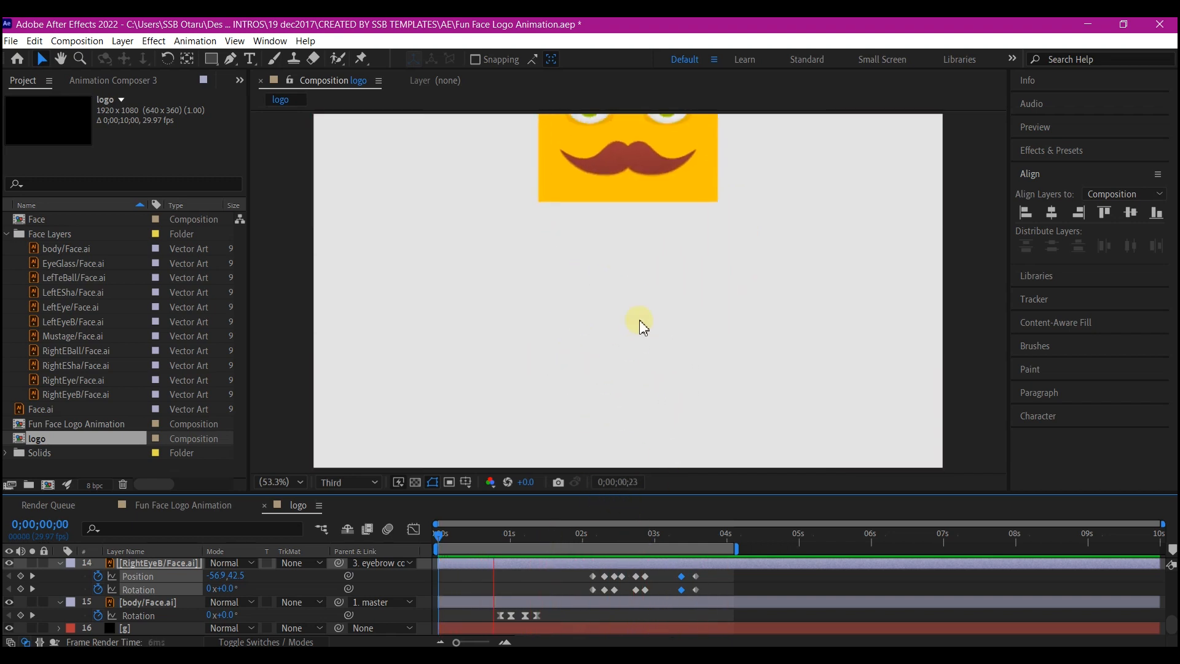
- Move the last Position and Rotation keyframes of both eyebrow layers later, past 0;00;03;19, and preview from 0;00;03;01
click(661, 567)
drag(667, 534, 702, 532)
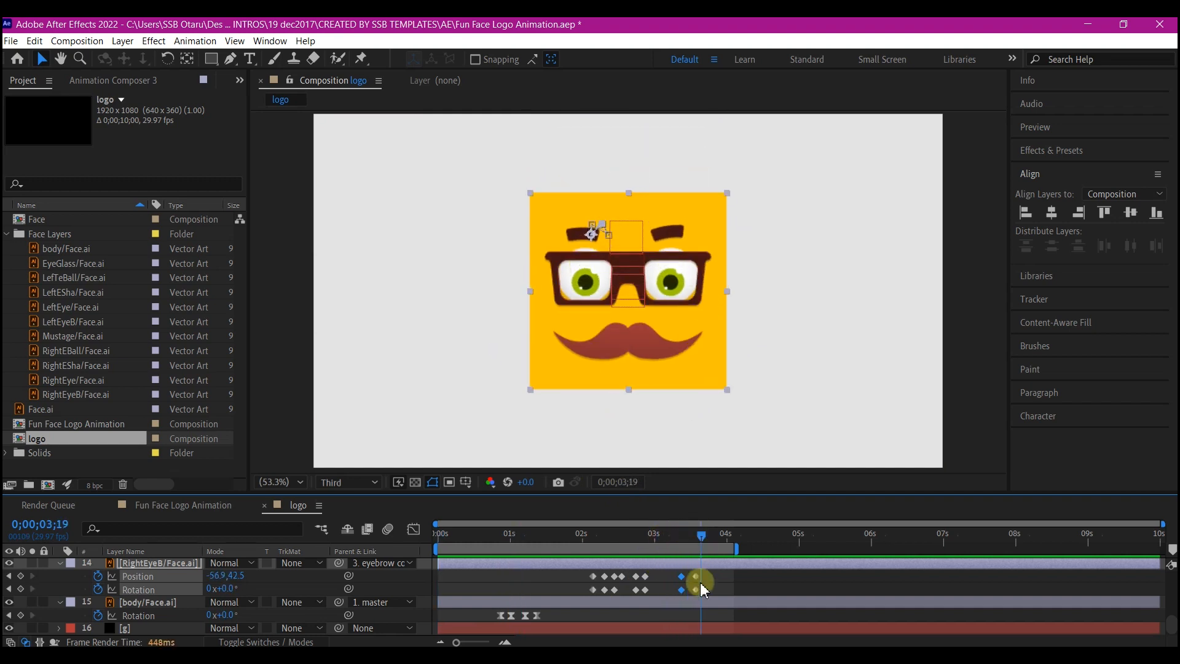
mouse_move(710, 573)
mouse_down()
mouse_move(694, 593)
mouse_move(714, 593)
mouse_move(692, 576)
mouse_move(716, 576)
mouse_move(706, 582)
mouse_up()
scroll(721, 598, up, 3)
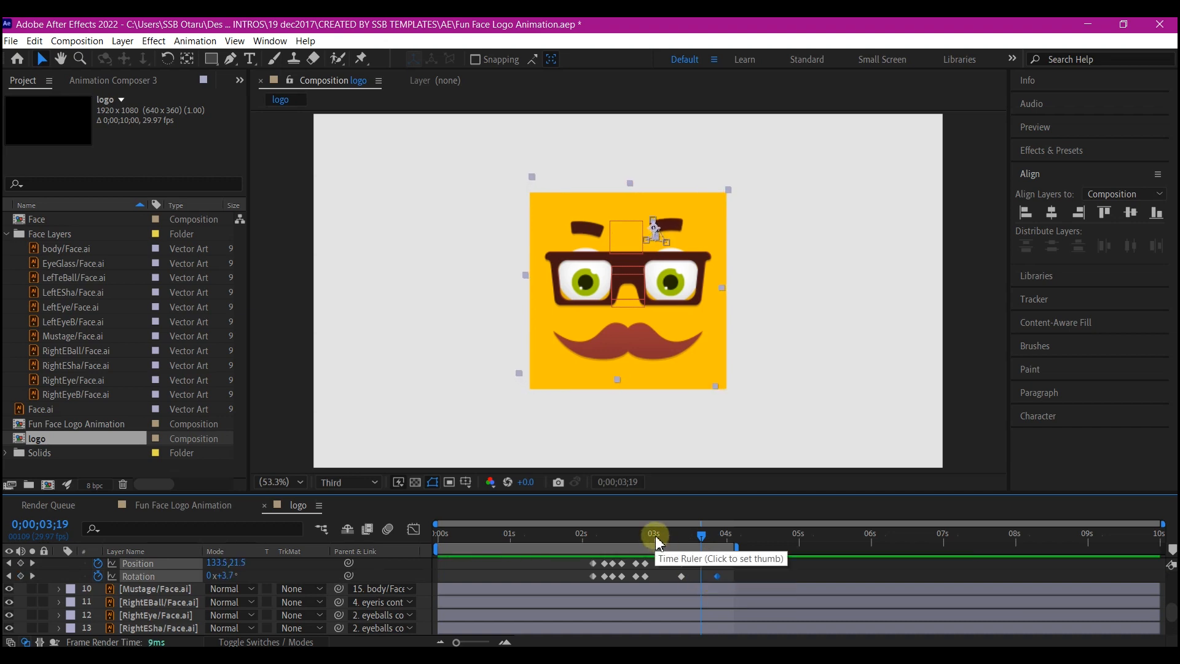
click(656, 535)
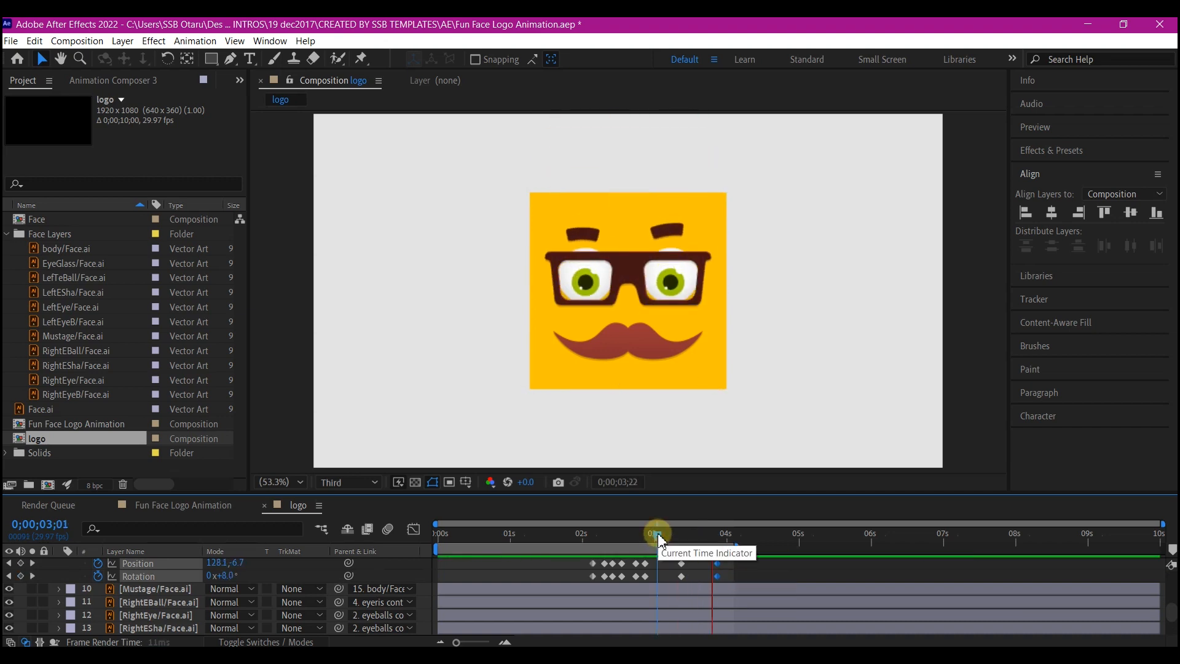